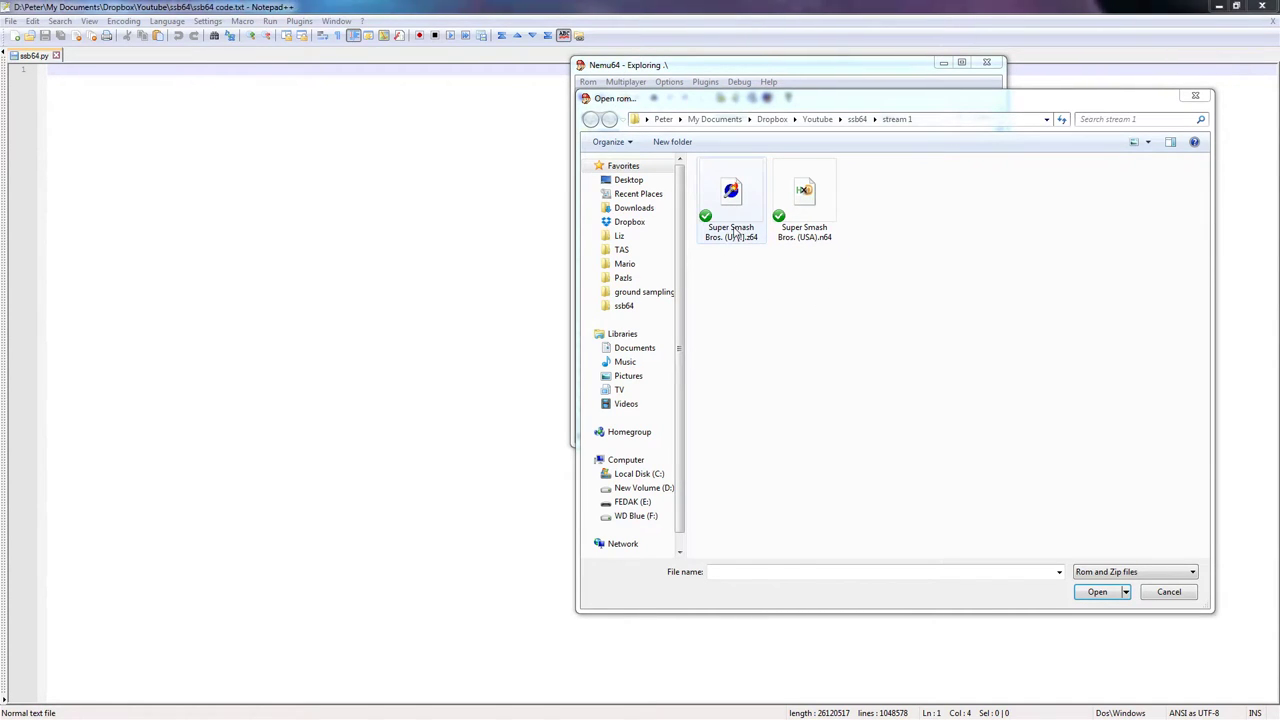
# Load the Super Smash Bros. .z64 ROM from the stream 1 folder and continue past the title screen.
pyautogui.click(730, 225)
pyautogui.click(1097, 592)
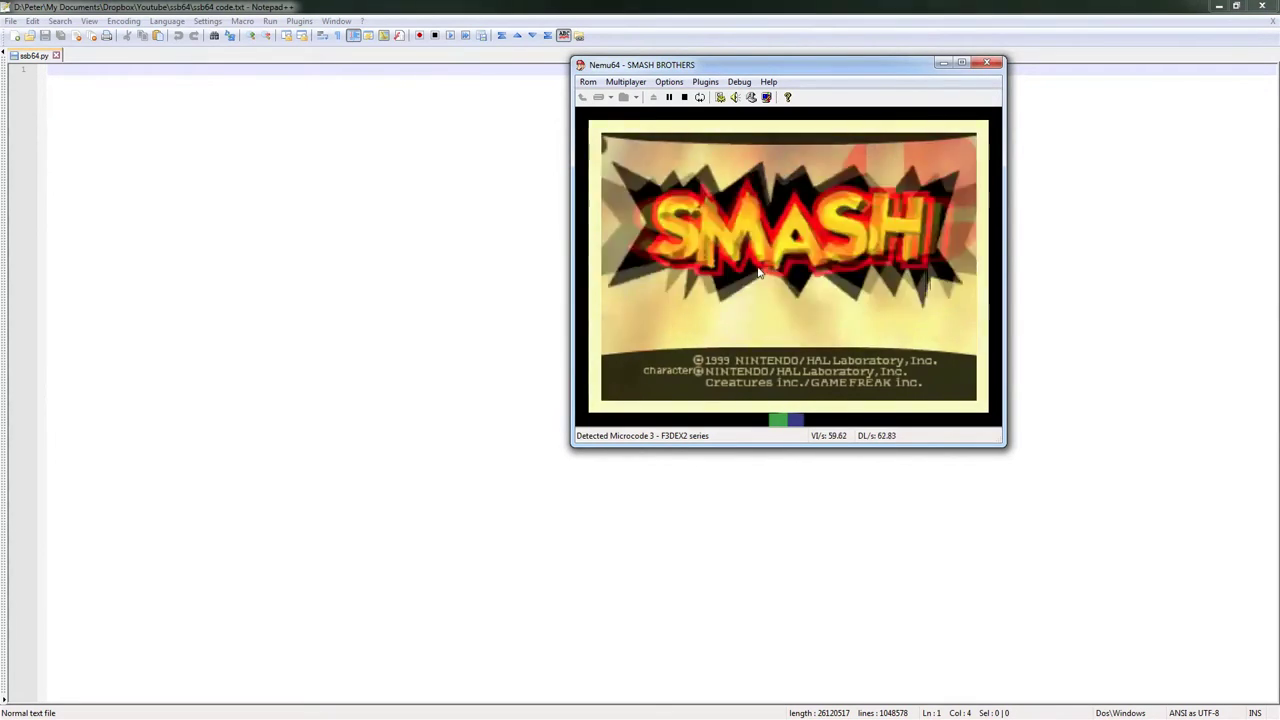
pyautogui.press('Return')
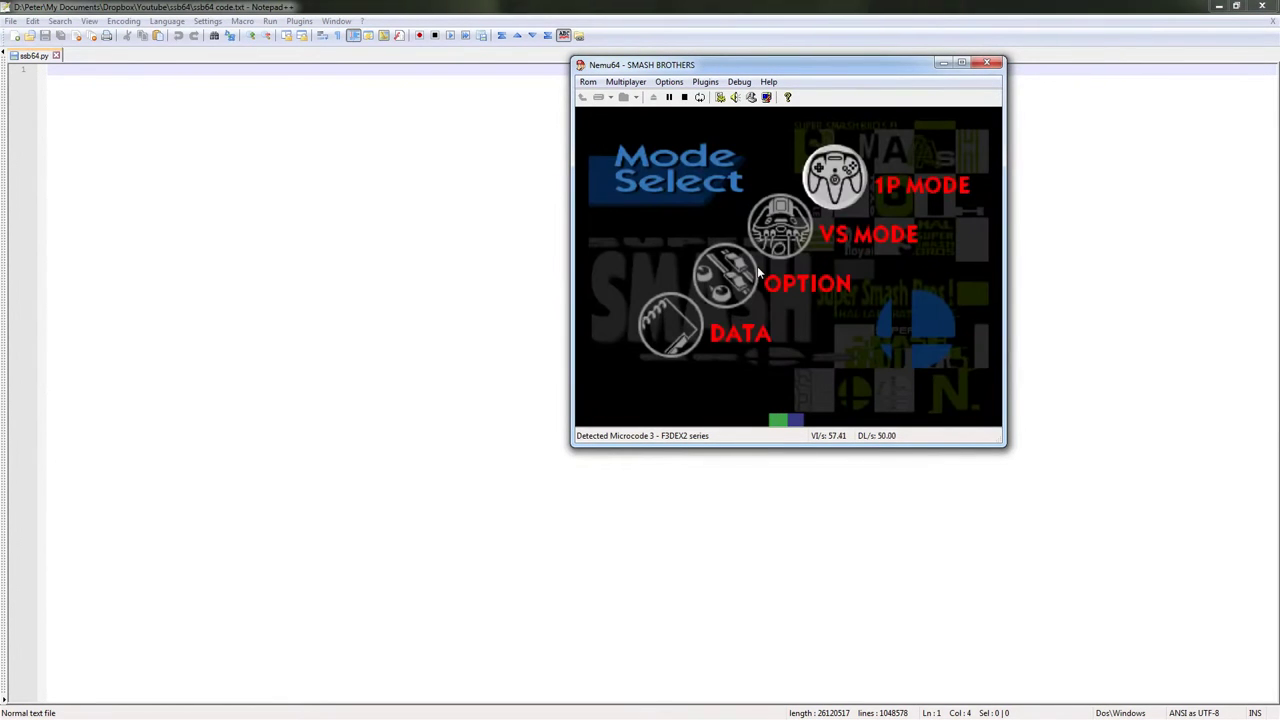
# Enter VS Mode, set the match rule to Stock, and continue to character selection.
pyautogui.press('Down')
pyautogui.press('Return')
pyautogui.press('Down')
pyautogui.press('Right')
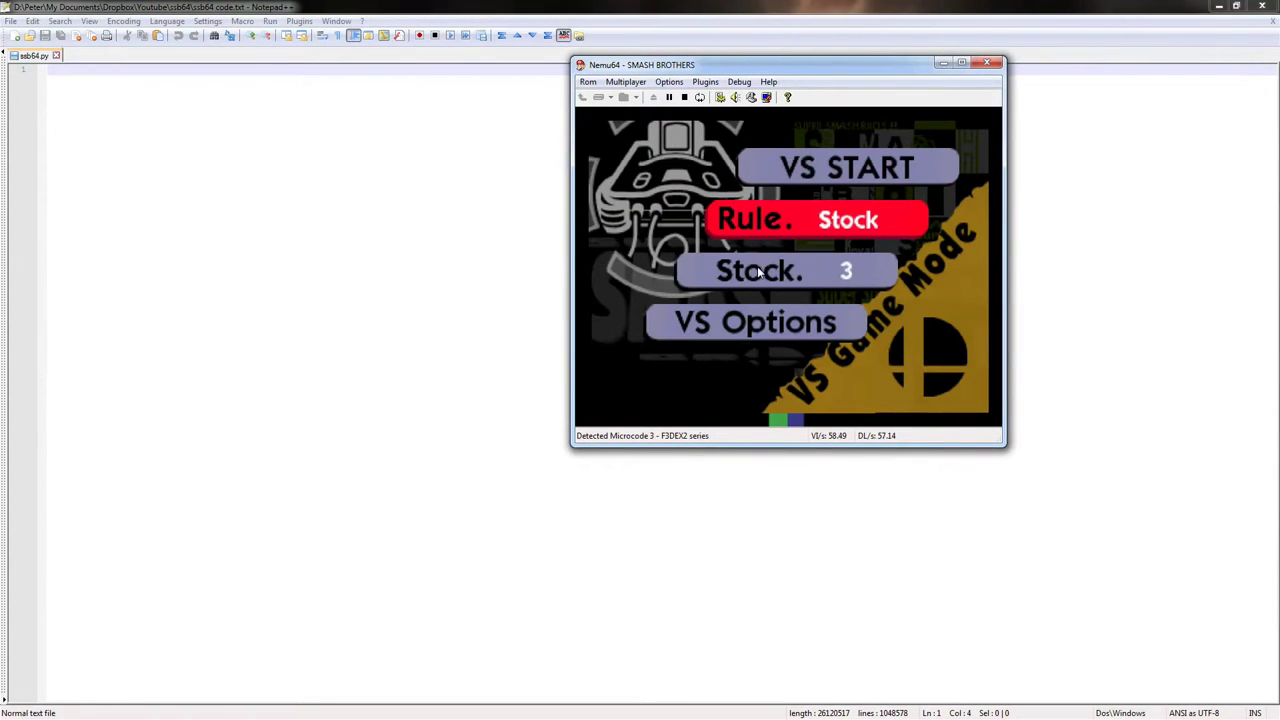
pyautogui.press('Up')
pyautogui.press('Return')
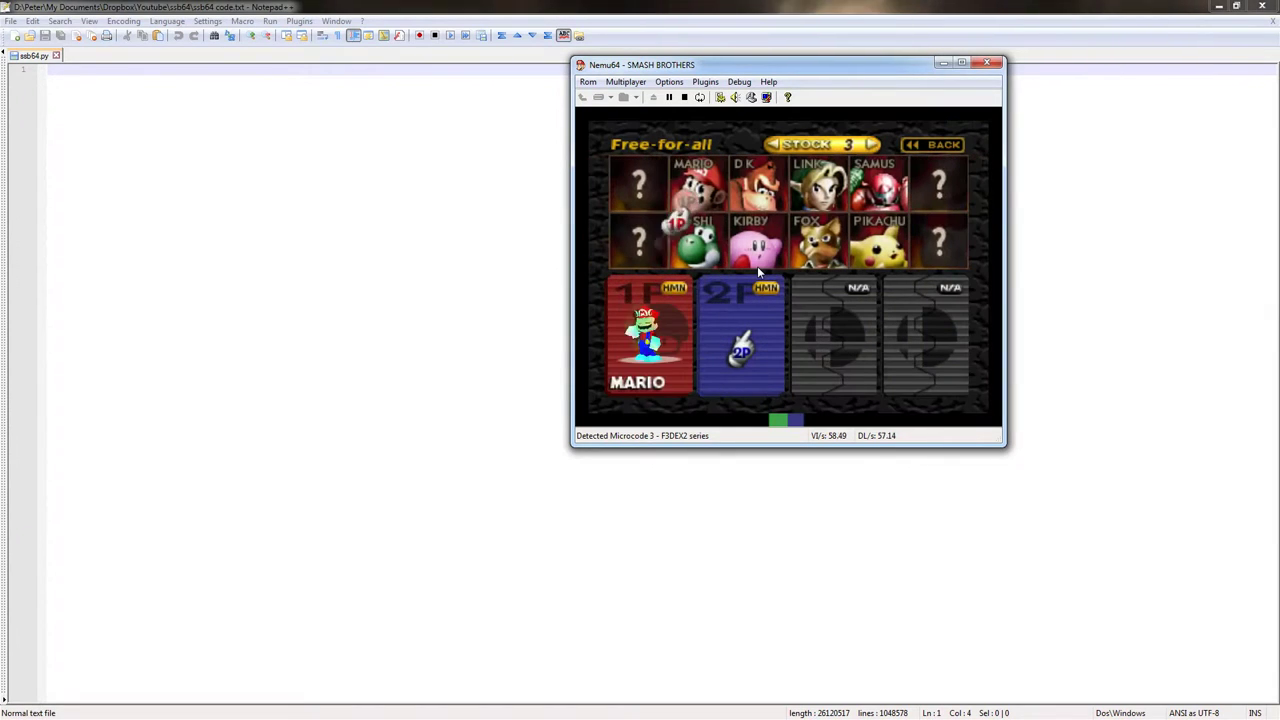
# Choose Mario for player 1 and Kirby for player 2 in the free-for-all match.
pyautogui.press('Up')
pyautogui.press('Right')
pyautogui.press('Return')
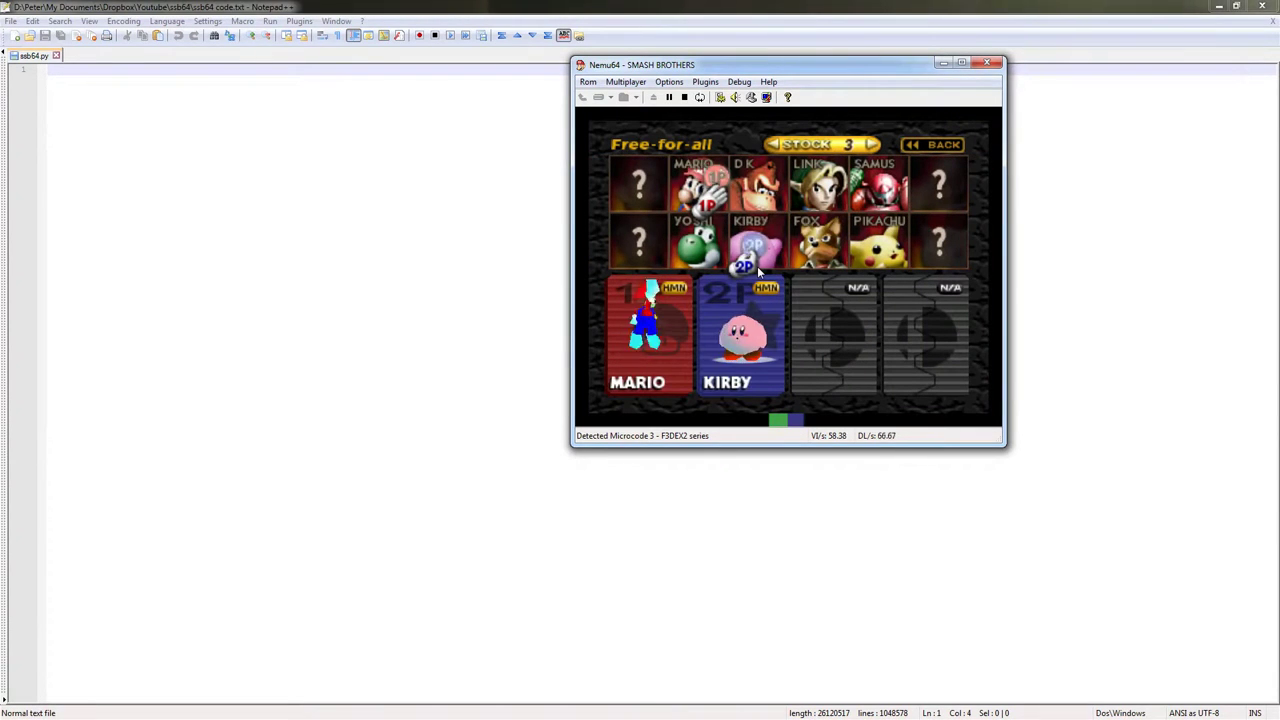
pyautogui.press('Return')
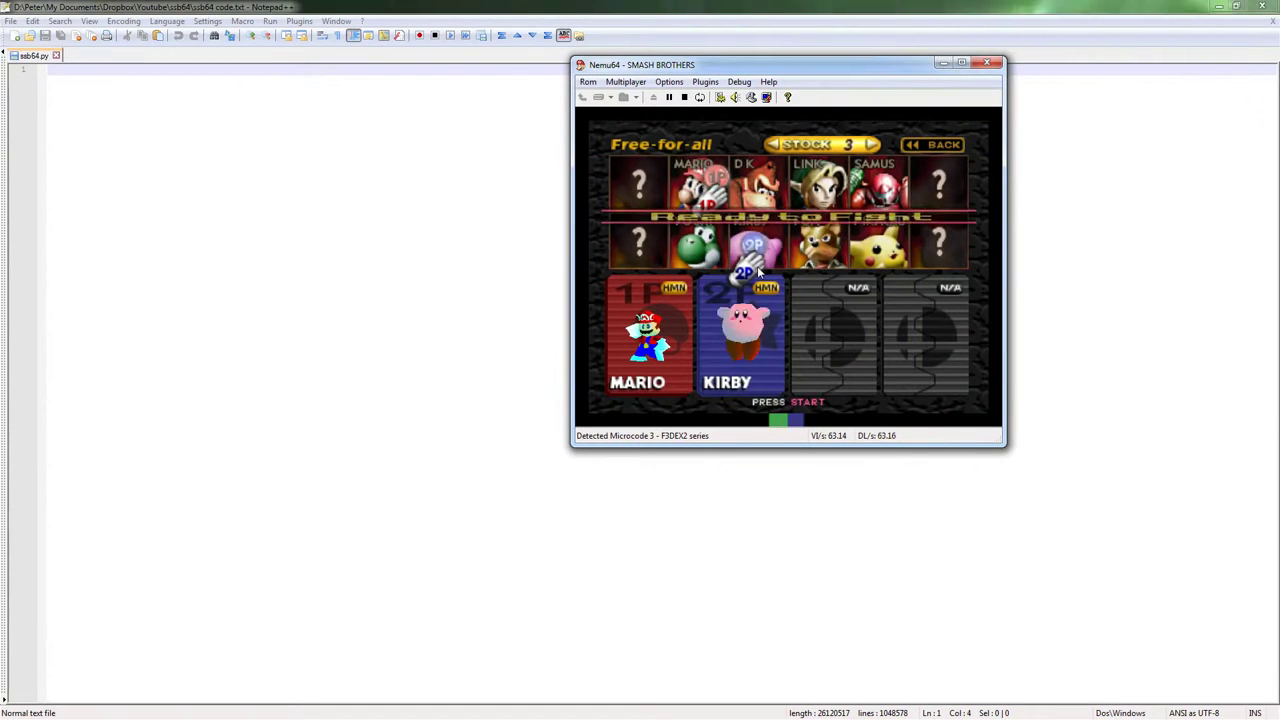
# Start the match on the castle stage next to Congo Jungle and pause it once play has begun.
pyautogui.press('Return')
pyautogui.press('Right')
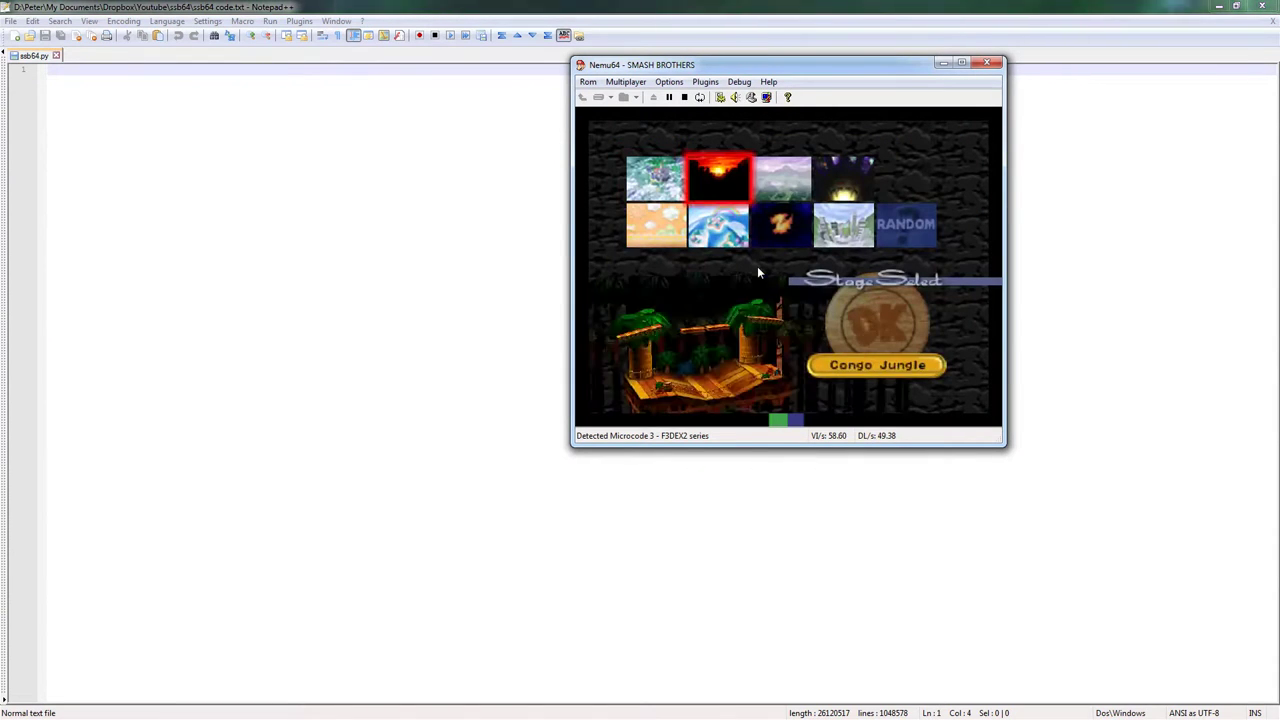
pyautogui.press('Right')
pyautogui.press('x')
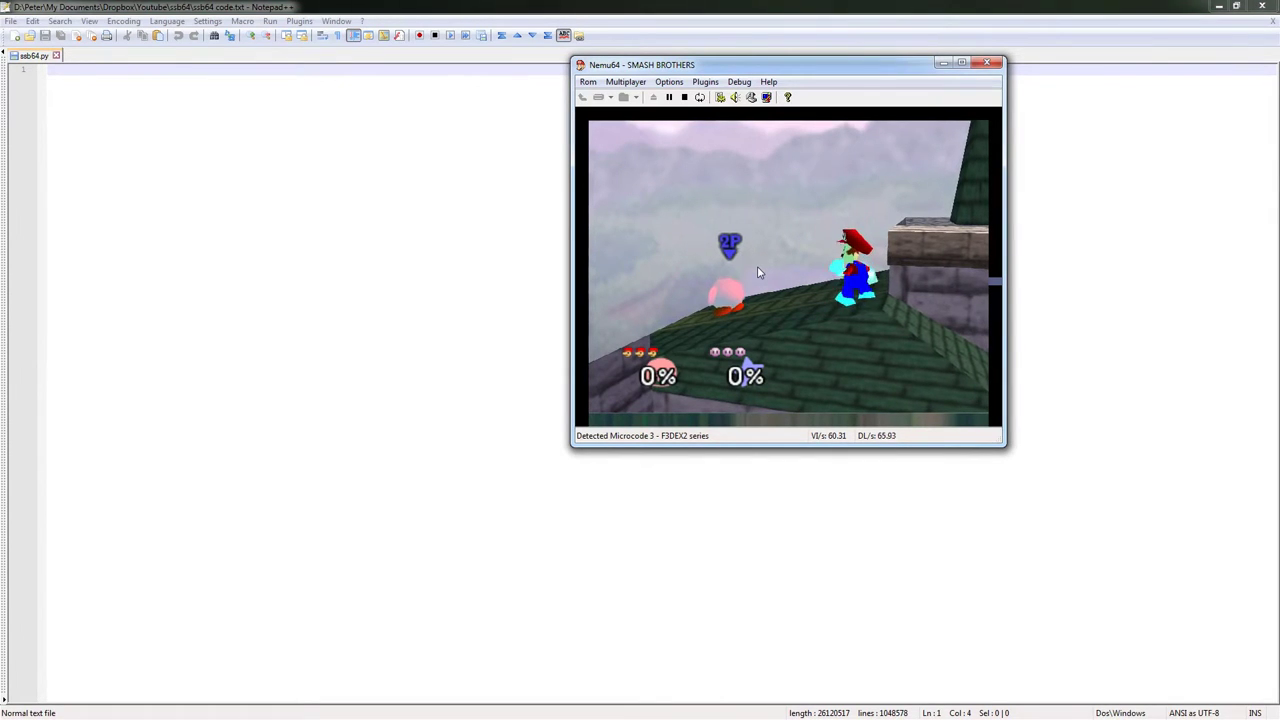
pyautogui.press('Return')
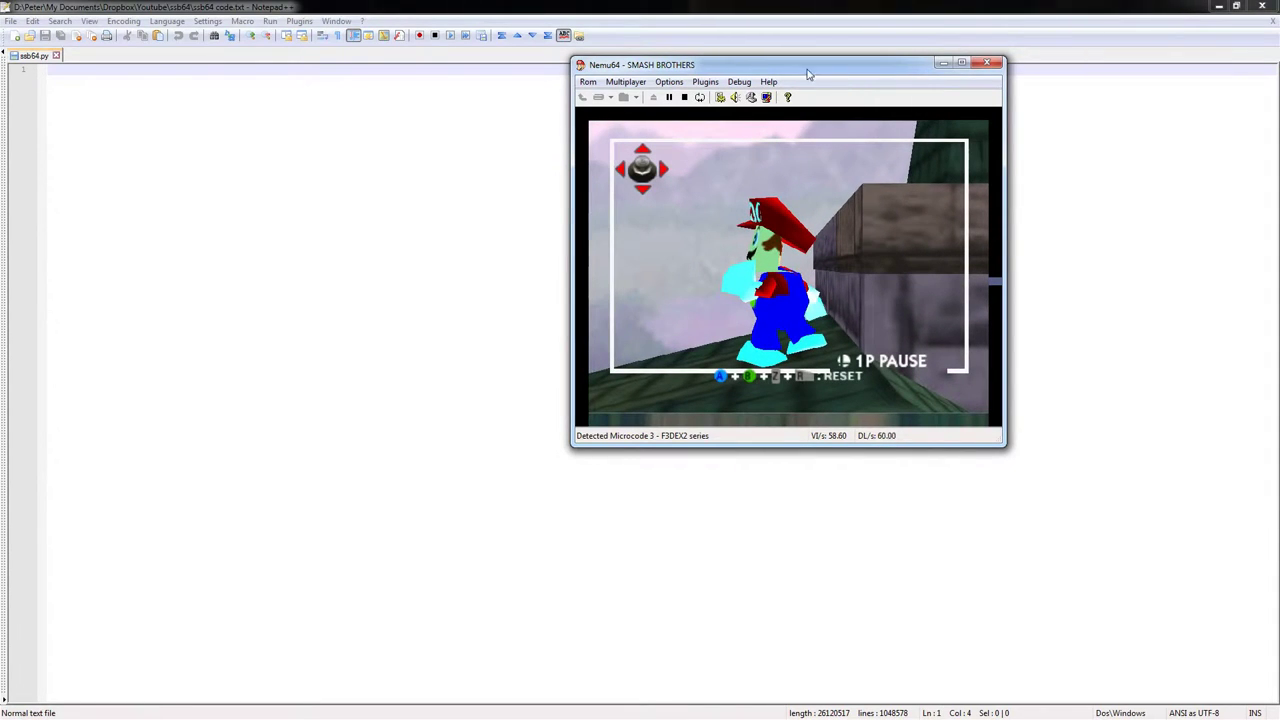
# Move the emulator window aside, switch to L. Spiro's Memory Hacking Software, and open the nemu64.exe process in it.
pyautogui.moveTo(809, 74); pyautogui.dragTo(349, 126)
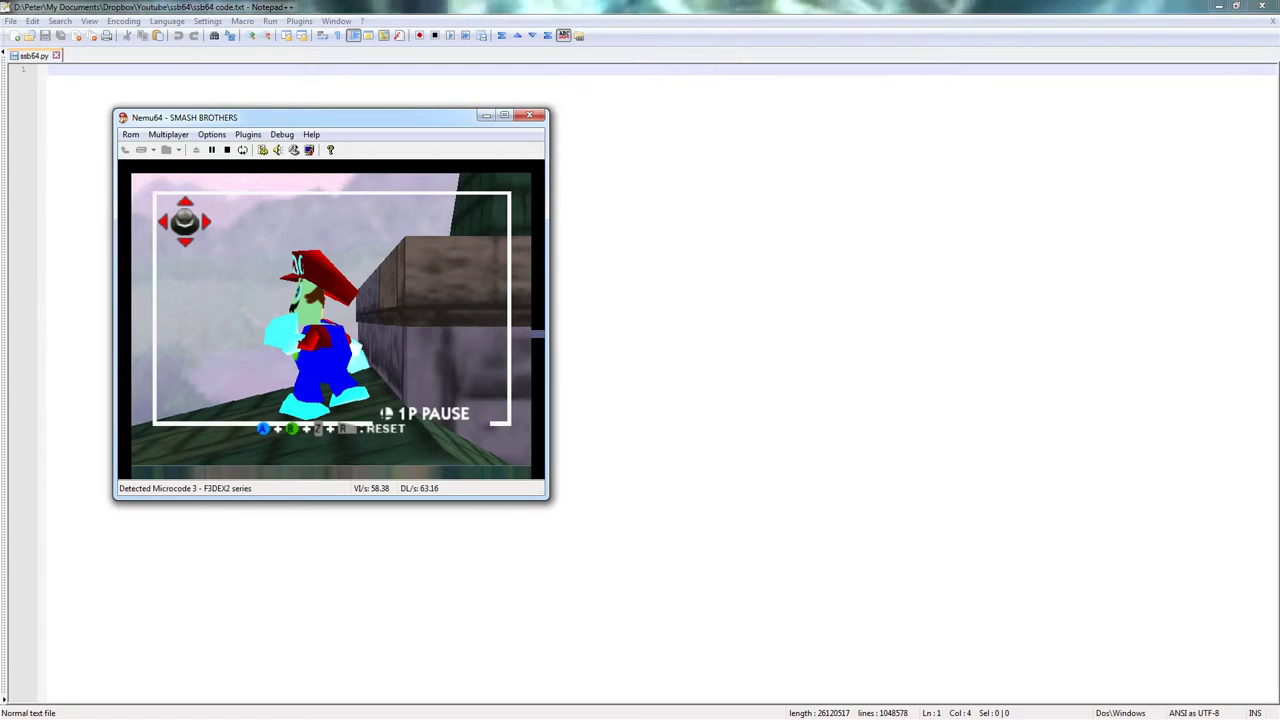
pyautogui.hotkey('alt', 'Tab')
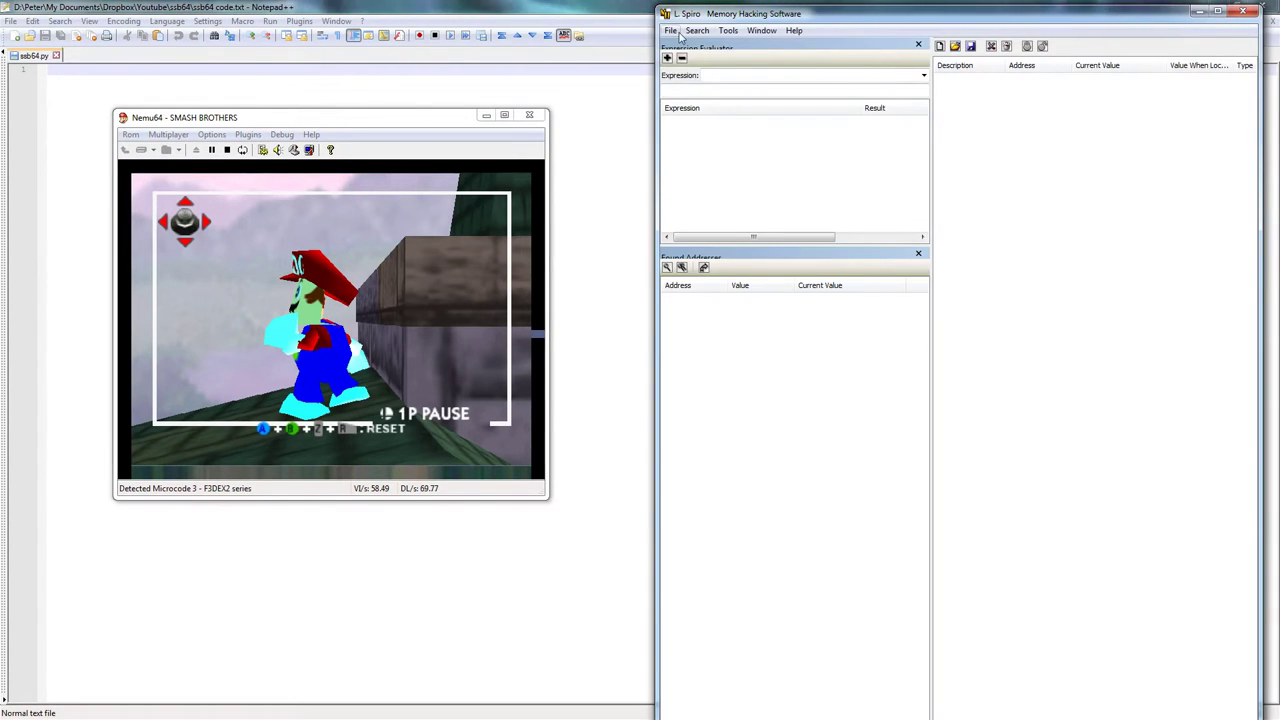
pyautogui.click(672, 31)
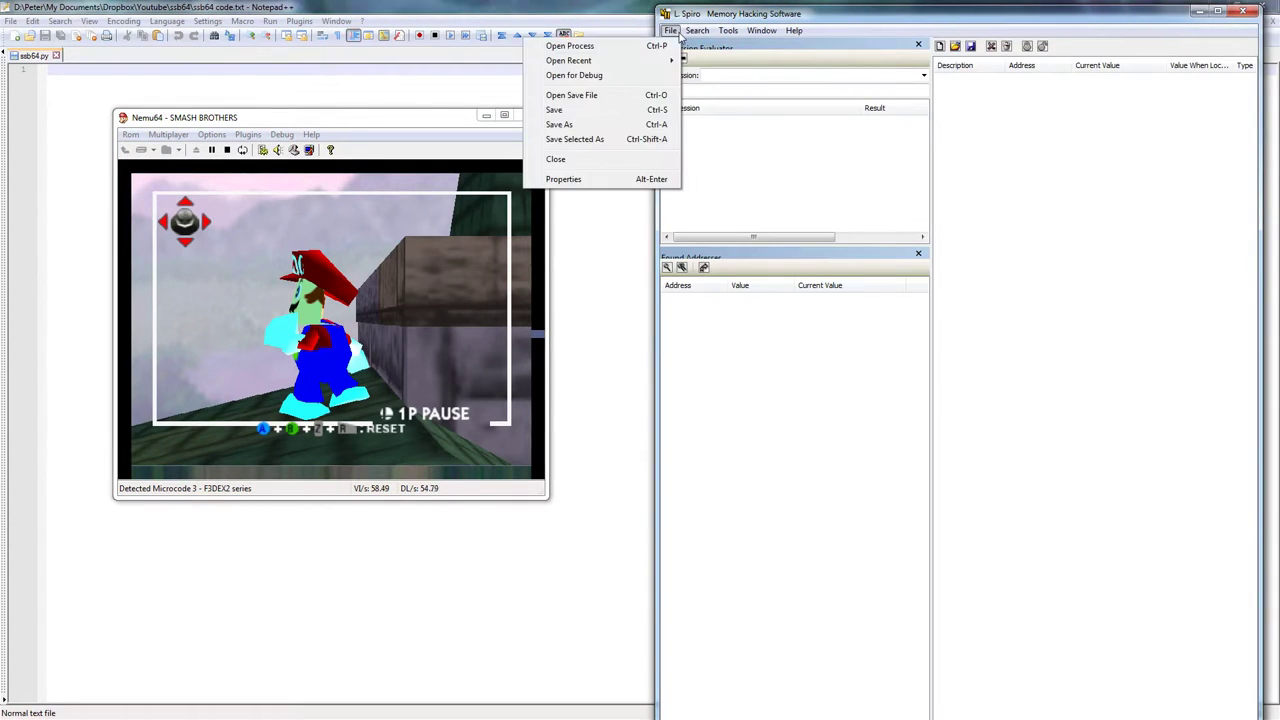
pyautogui.click(652, 46)
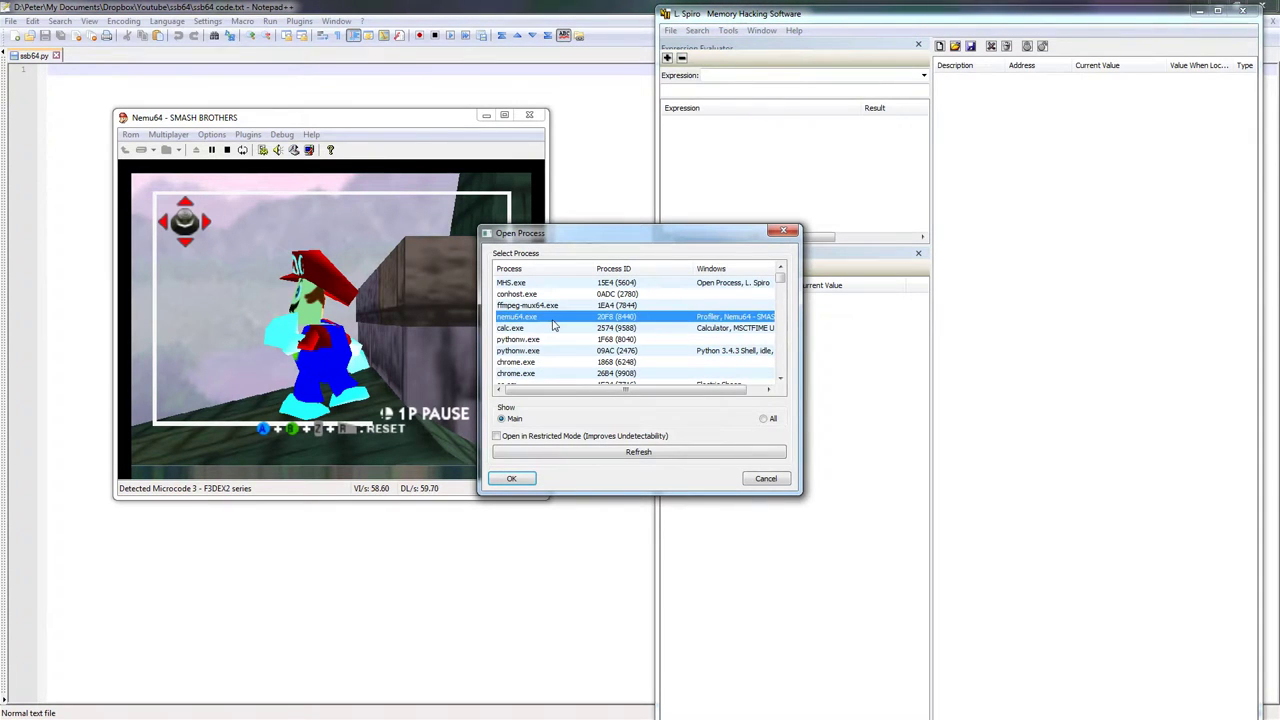
pyautogui.click(508, 482)
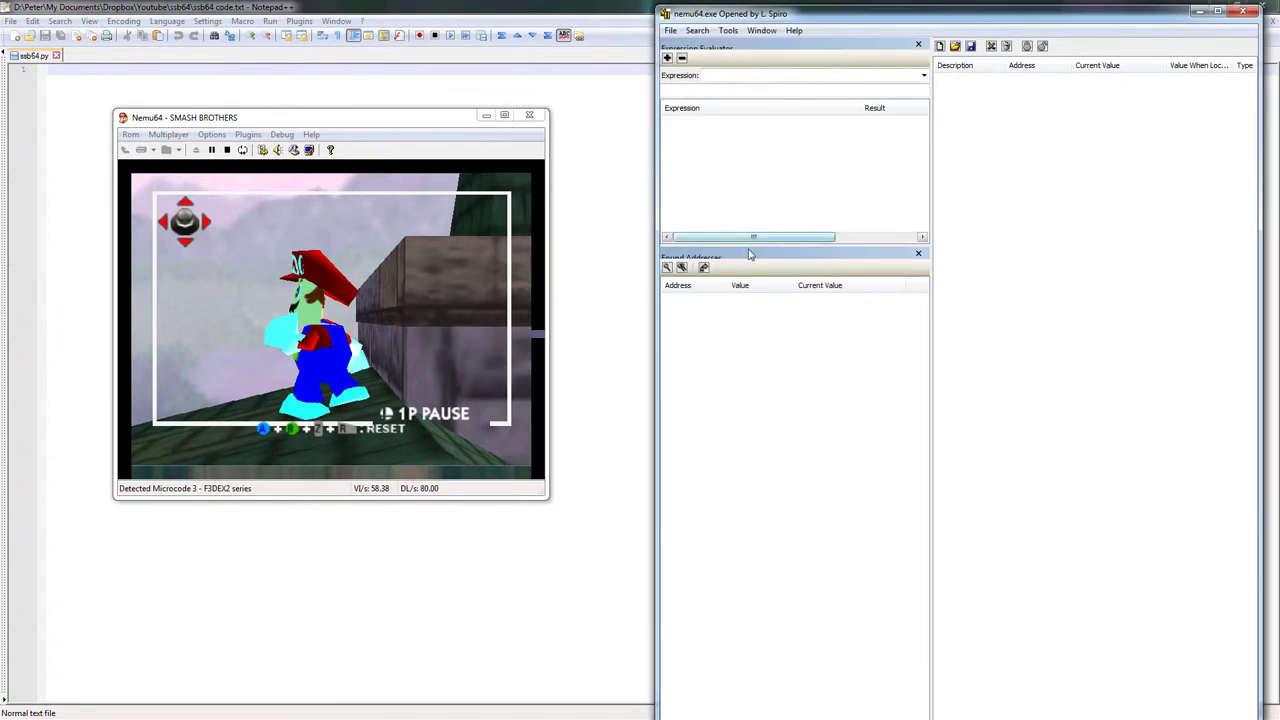
pyautogui.moveTo(660, 219); pyautogui.dragTo(610, 222)
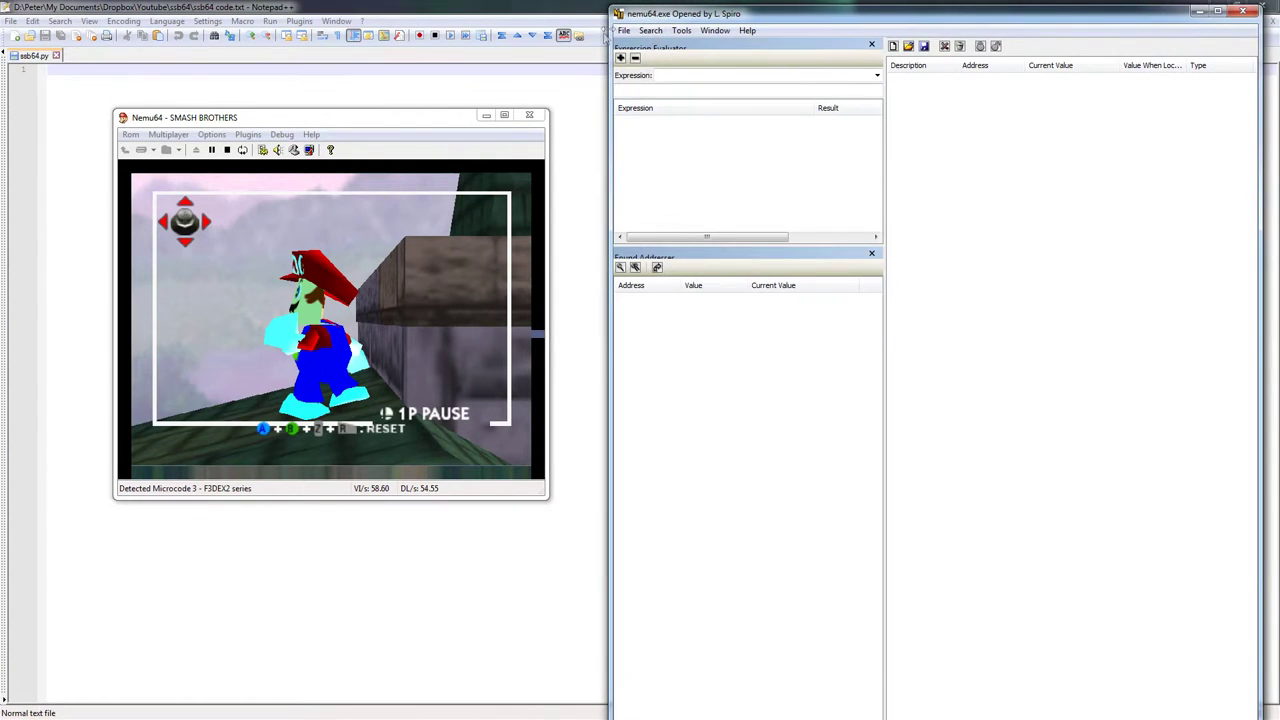
# Run an aligned Float data-type search for values in the range -5000 to 5000, over addresses 0 to 40000000.
pyautogui.click(651, 31)
pyautogui.click(600, 47)
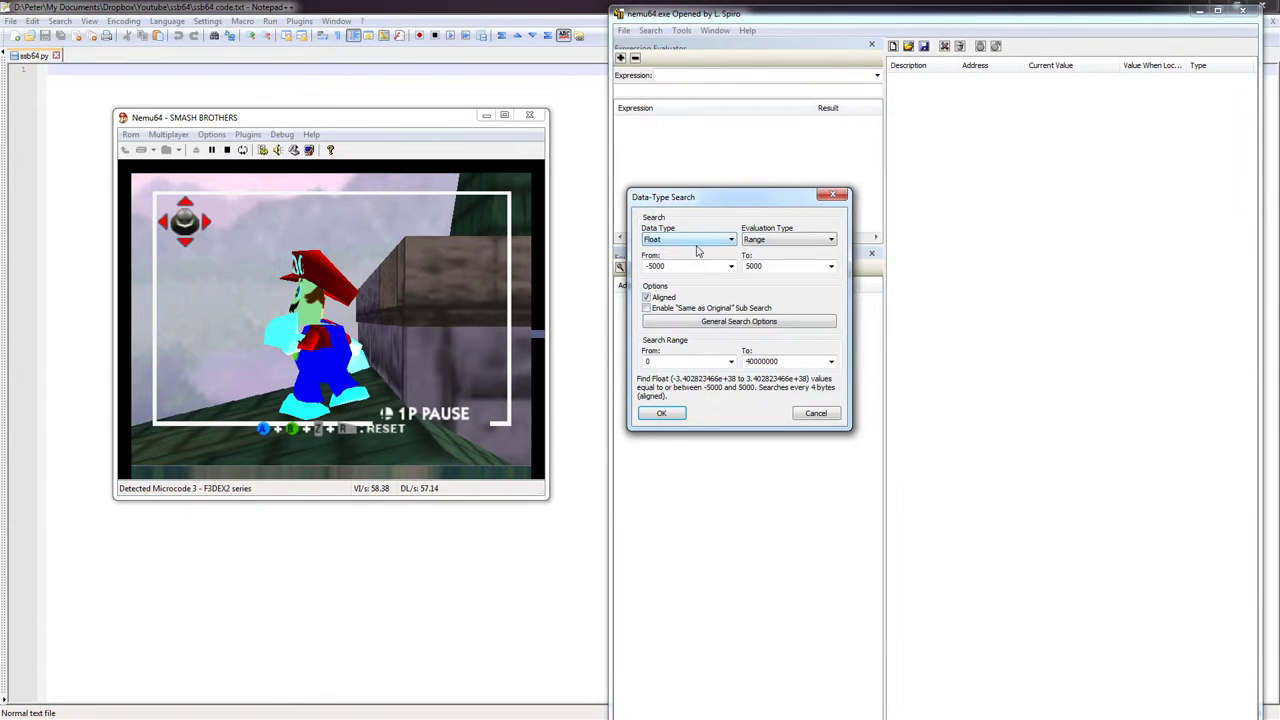
pyautogui.click(697, 241)
pyautogui.click(684, 246)
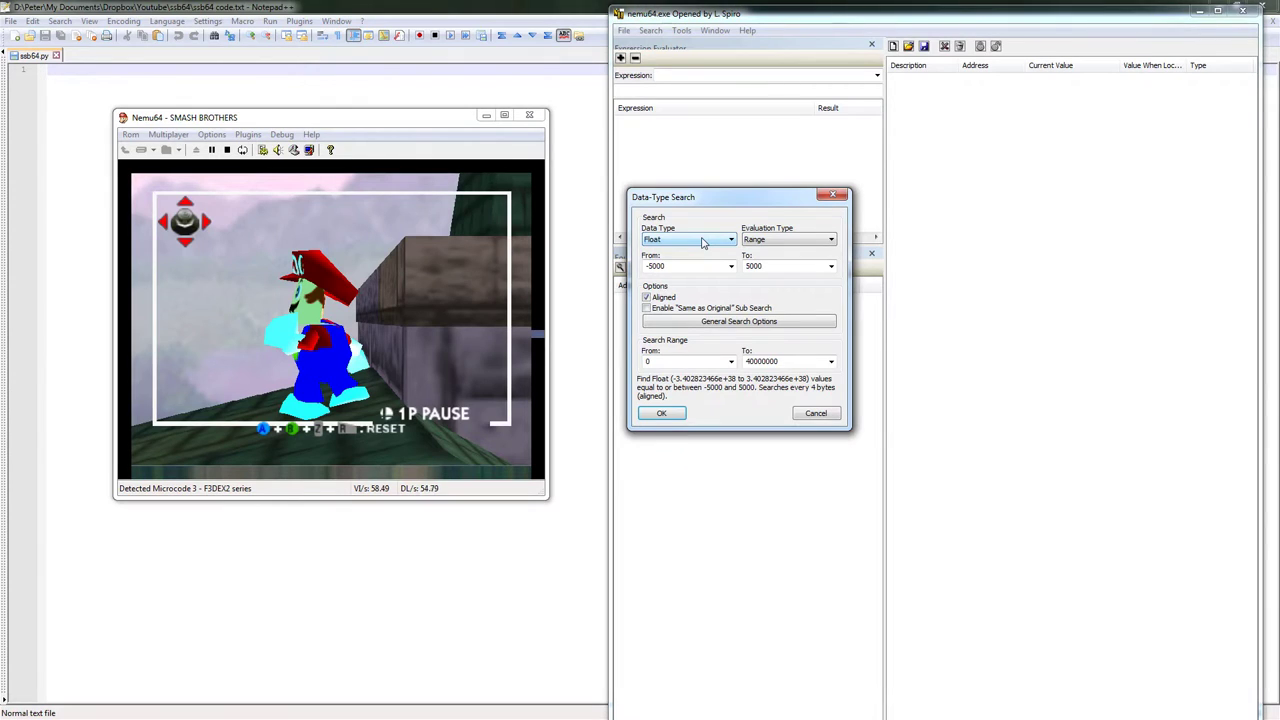
pyautogui.click(658, 414)
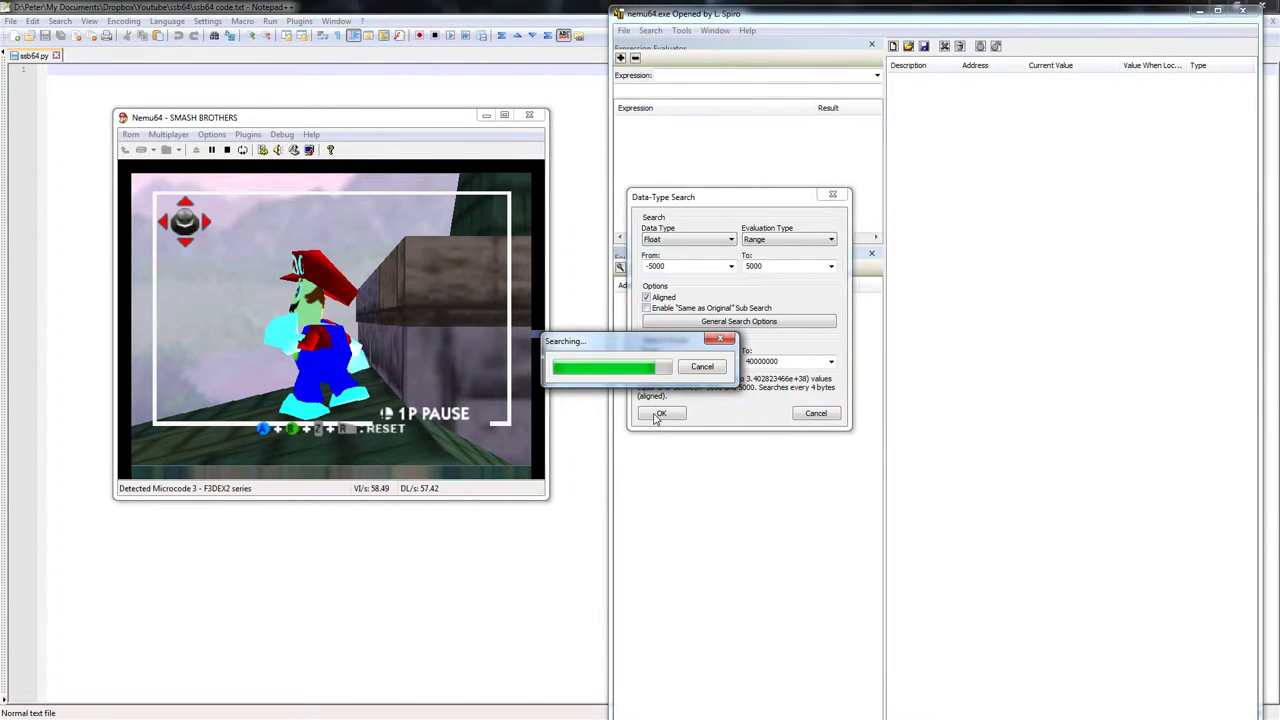
pyautogui.click(763, 406)
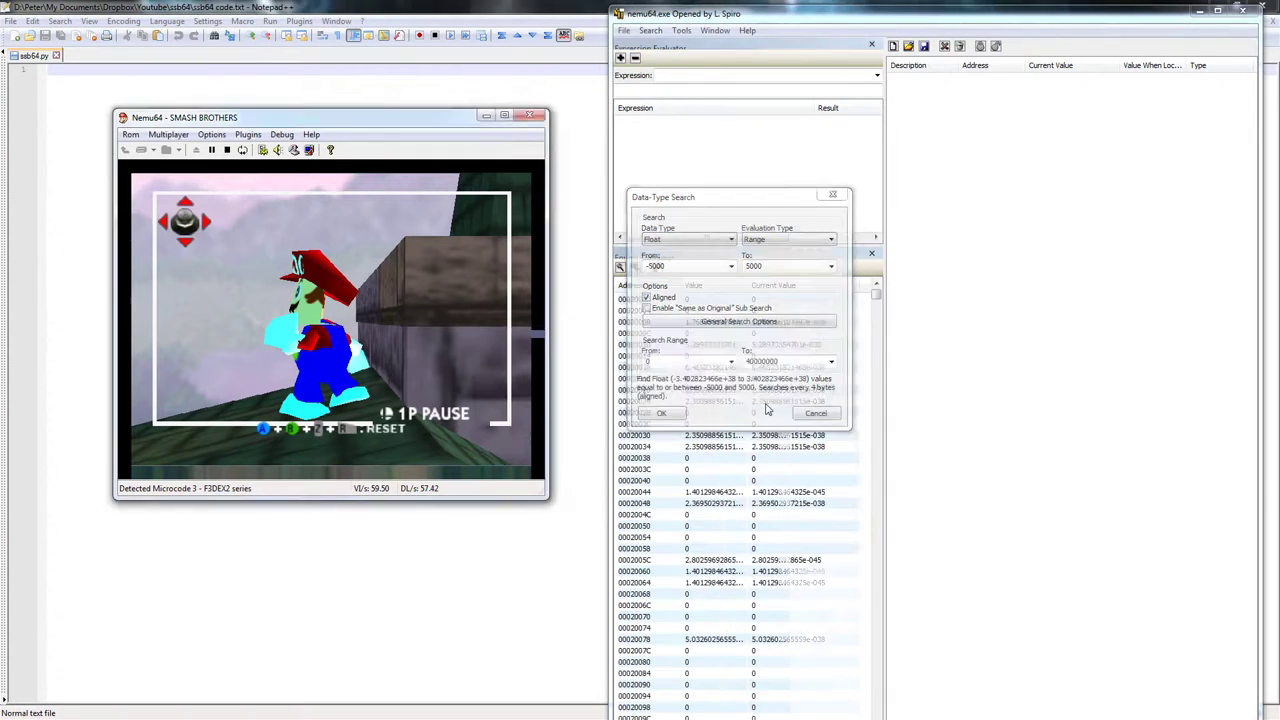
# Switch back to the Nemu64 game, resume the match, and move Mario up onto a platform on the castle tower.
pyautogui.click(229, 203)
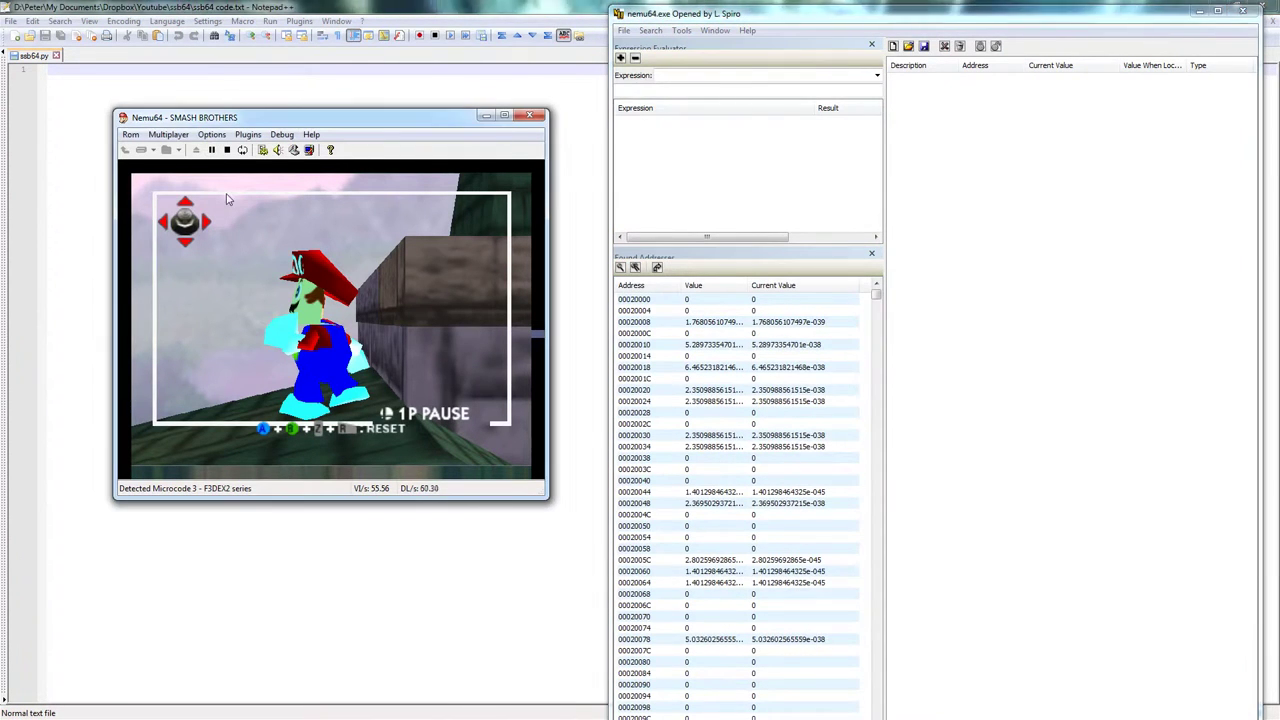
pyautogui.press('Return')
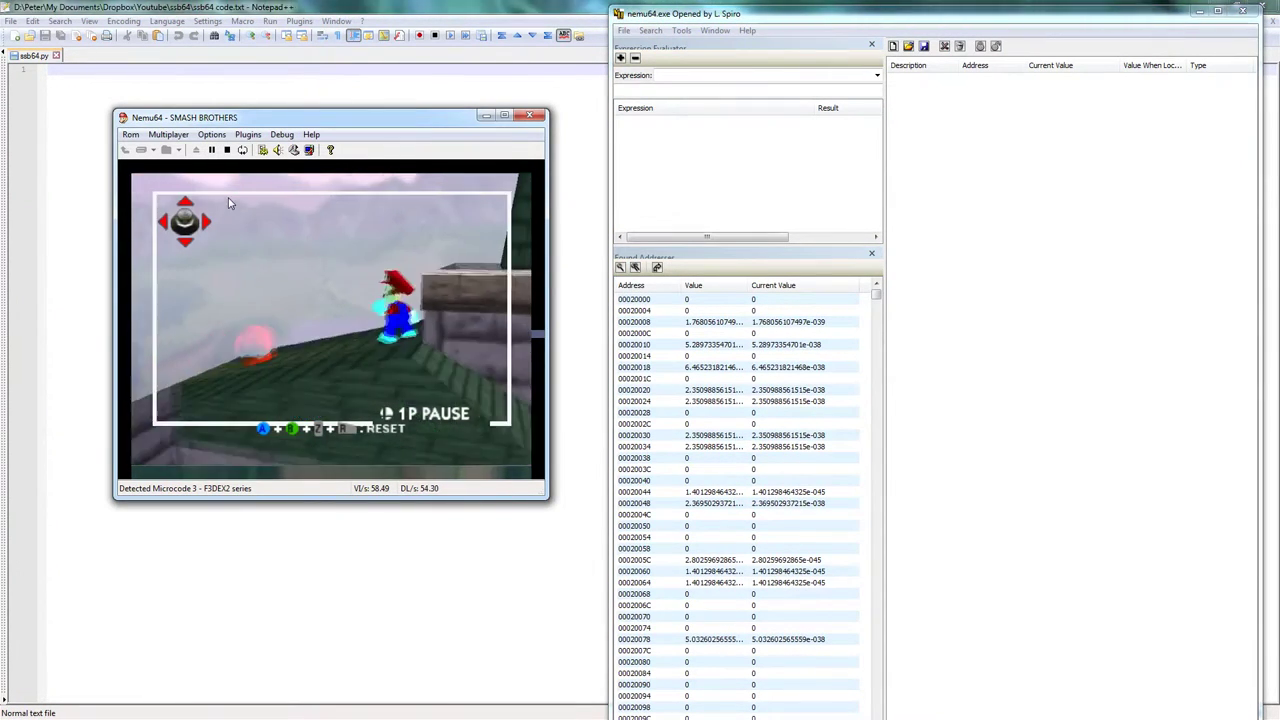
pyautogui.press('Up')
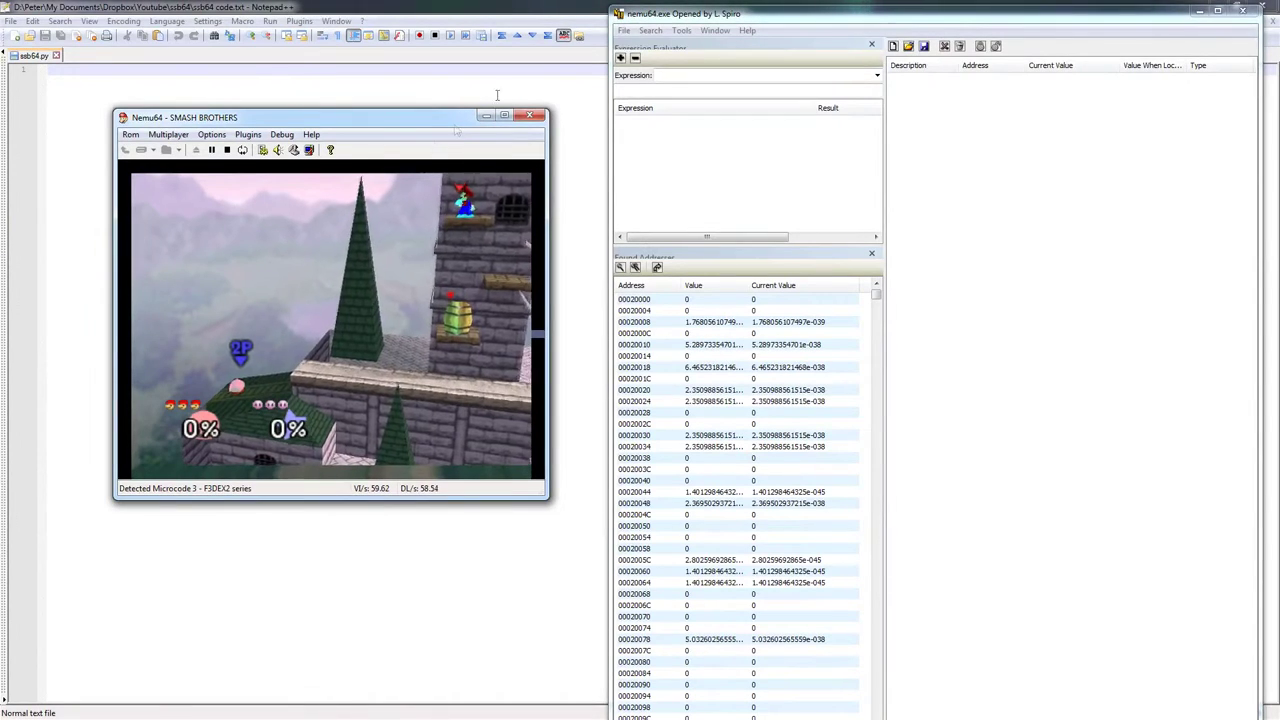
# Switch to Memory Hacking Software and sub-search the found addresses for values that increased with Mario's climb.
pyautogui.click(634, 268)
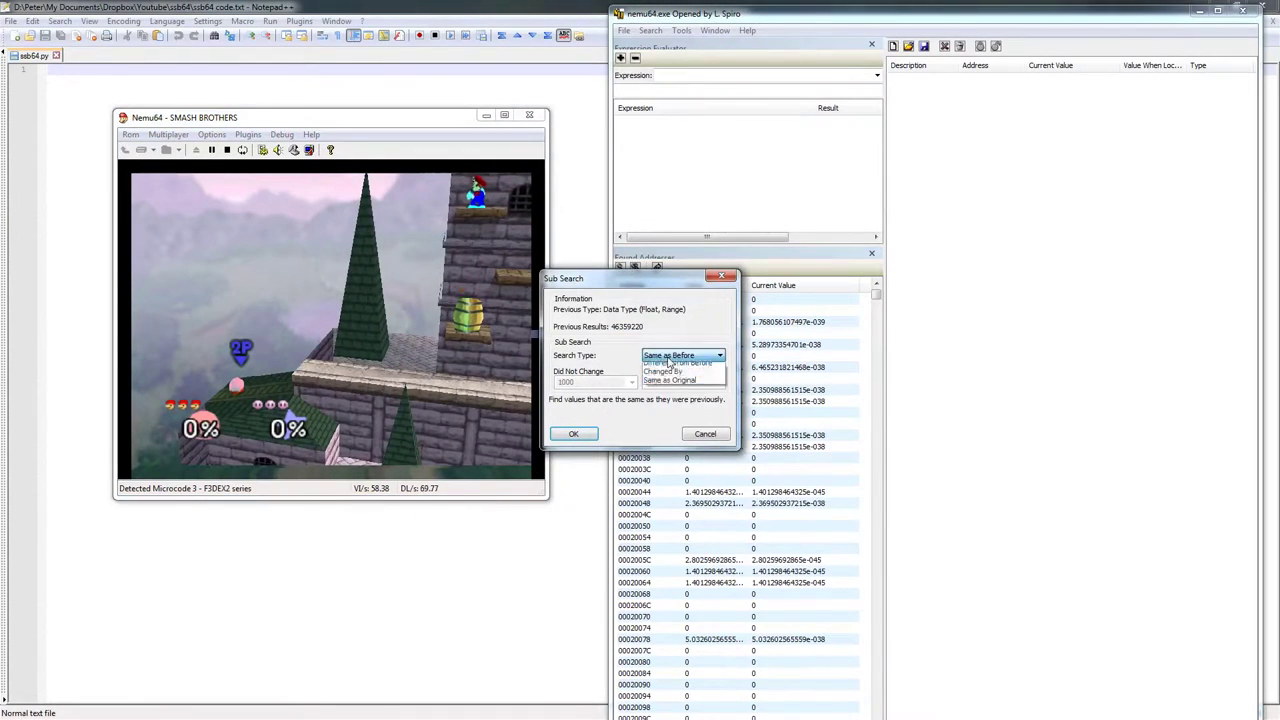
pyautogui.click(680, 390)
pyautogui.click(573, 434)
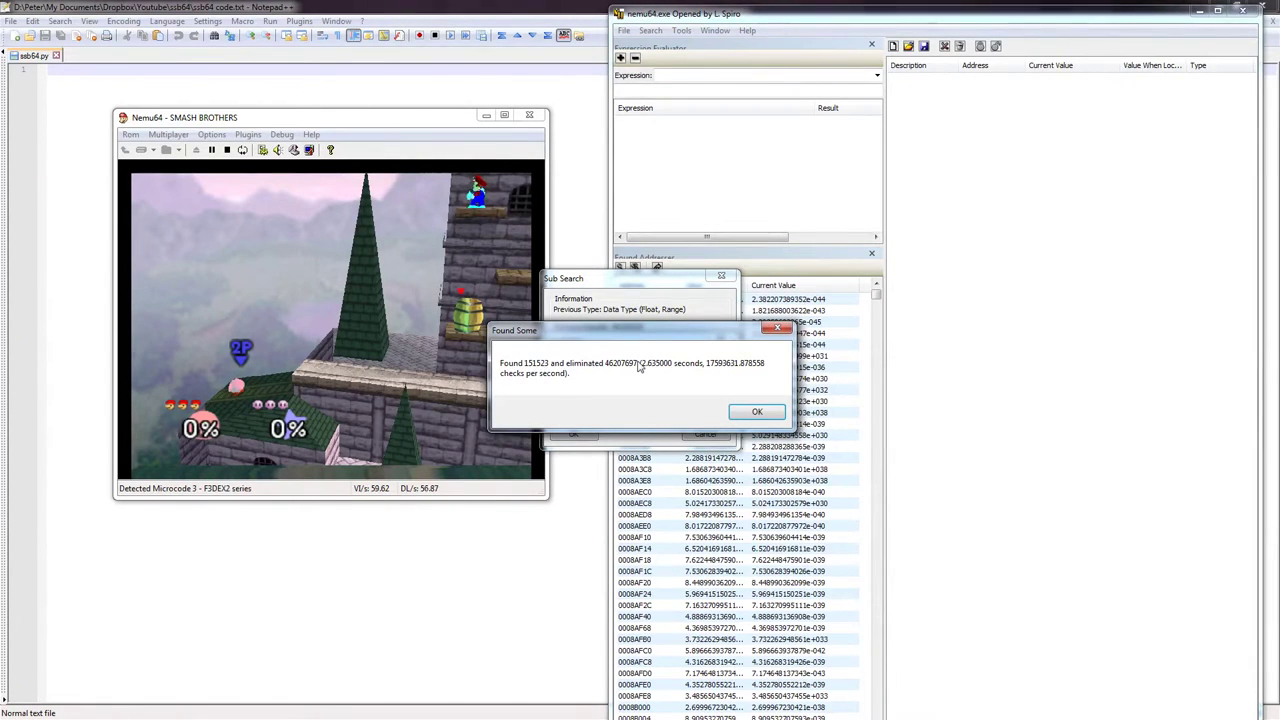
pyautogui.click(757, 411)
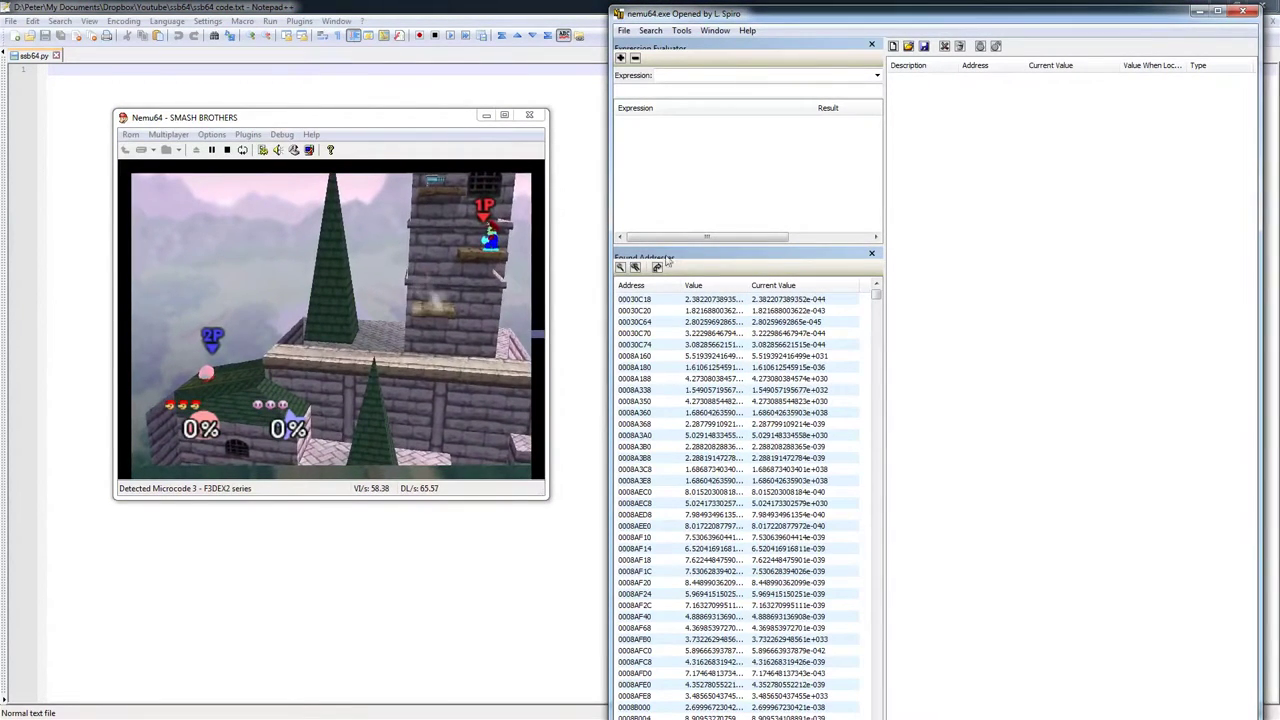
# Sub-search the found addresses for values that decreased, with Mario standing on a lower tower platform.
pyautogui.click(635, 268)
pyautogui.click(683, 355)
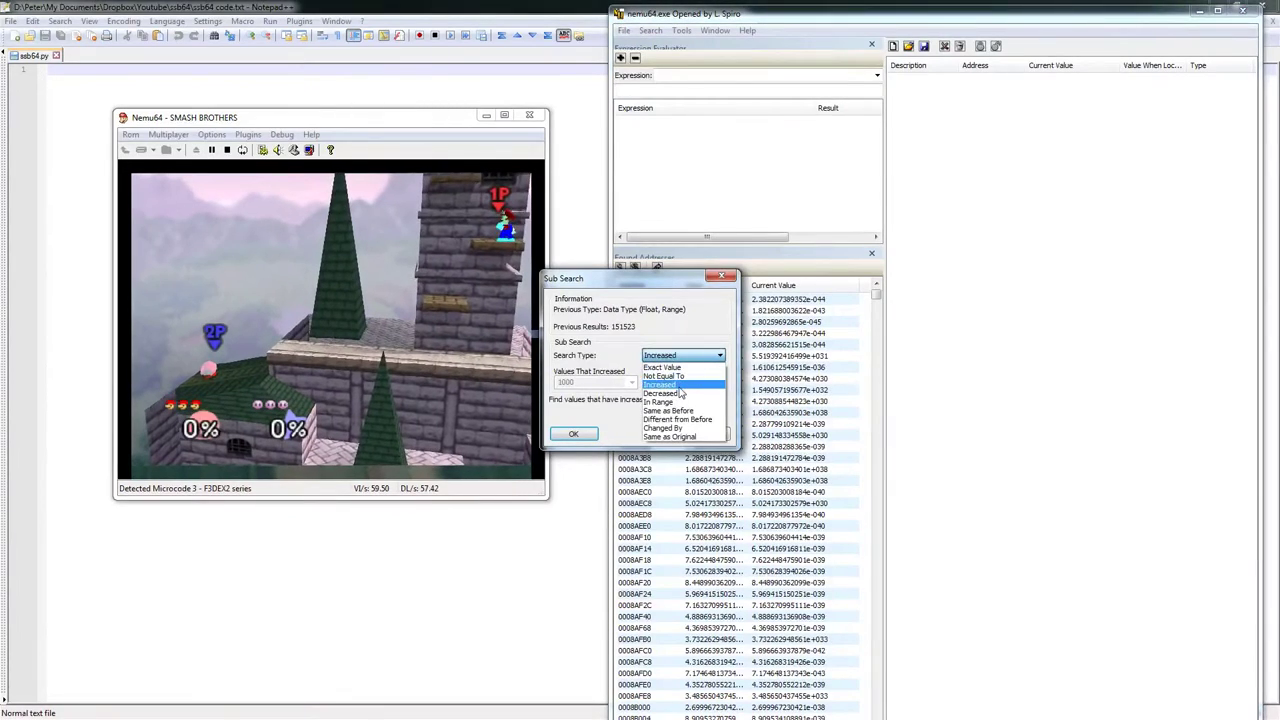
pyautogui.click(679, 395)
pyautogui.click(573, 433)
pyautogui.click(766, 408)
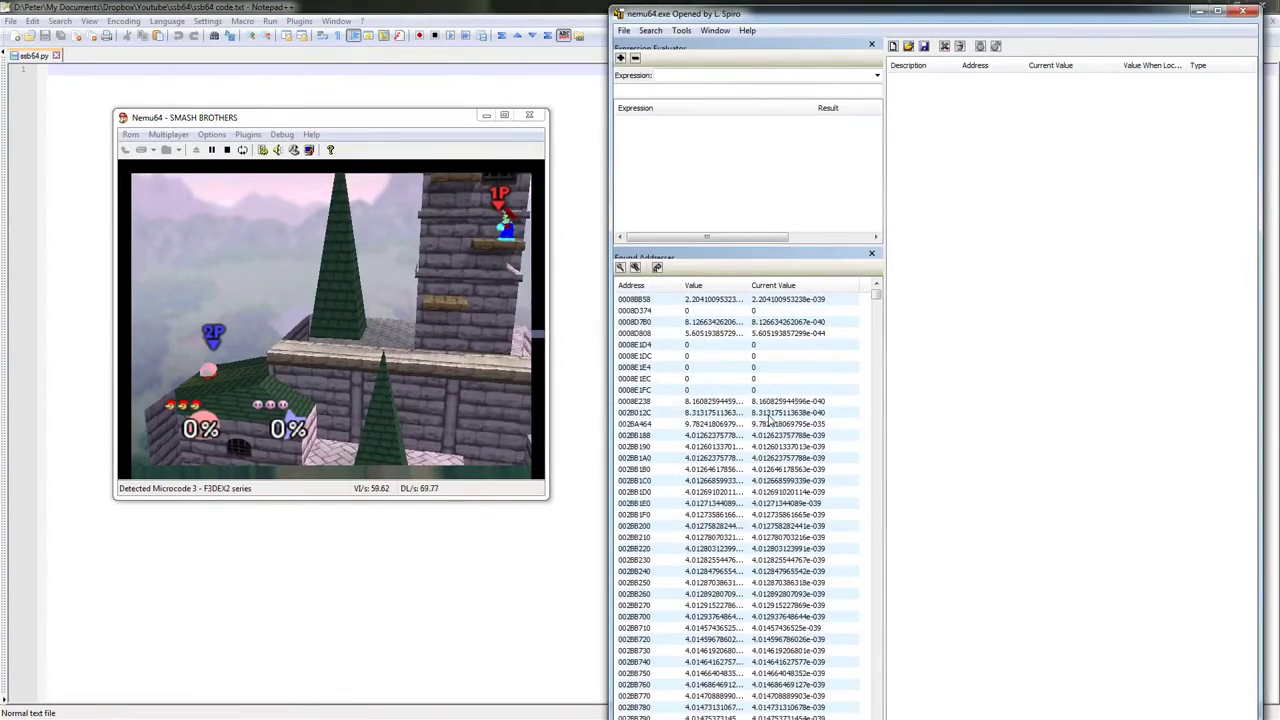
# Run another sub search to narrow the remaining float addresses further.
pyautogui.click(635, 268)
pyautogui.click(573, 433)
pyautogui.click(766, 408)
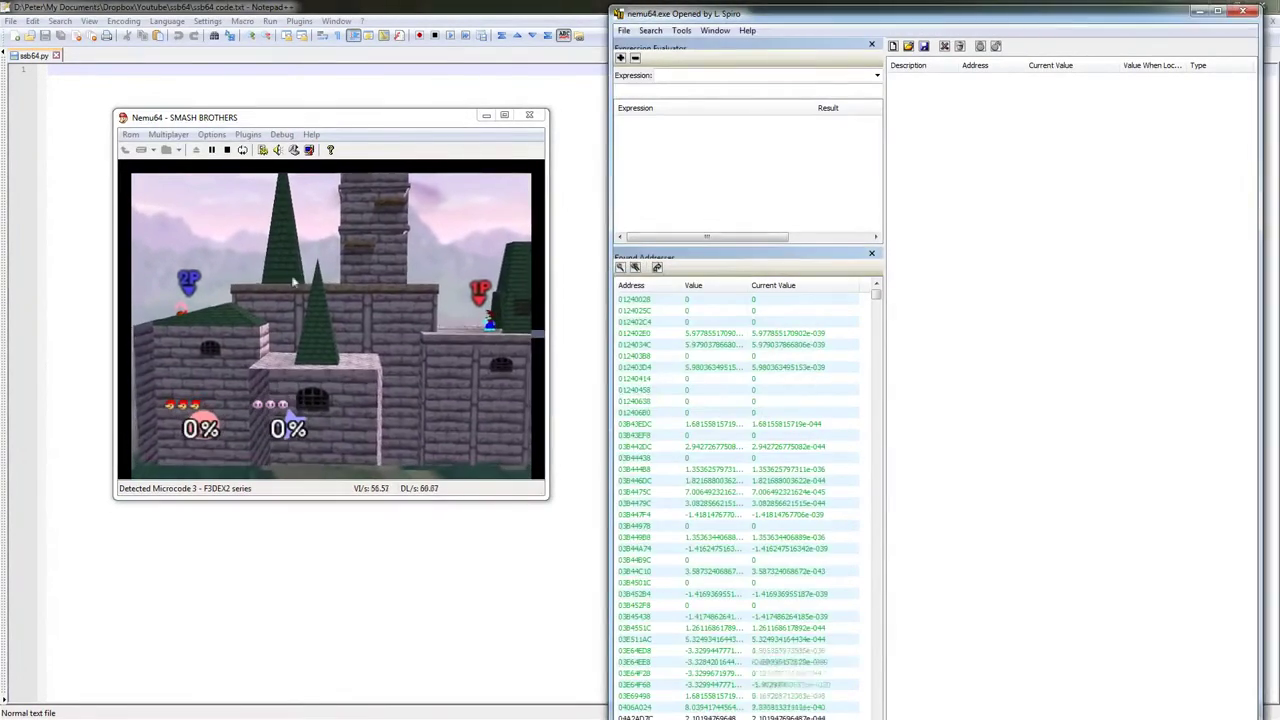
# Pause the emulation while Mario is in mid-air and sub-search for values that increased.
pyautogui.click(213, 150)
pyautogui.click(635, 268)
pyautogui.click(573, 433)
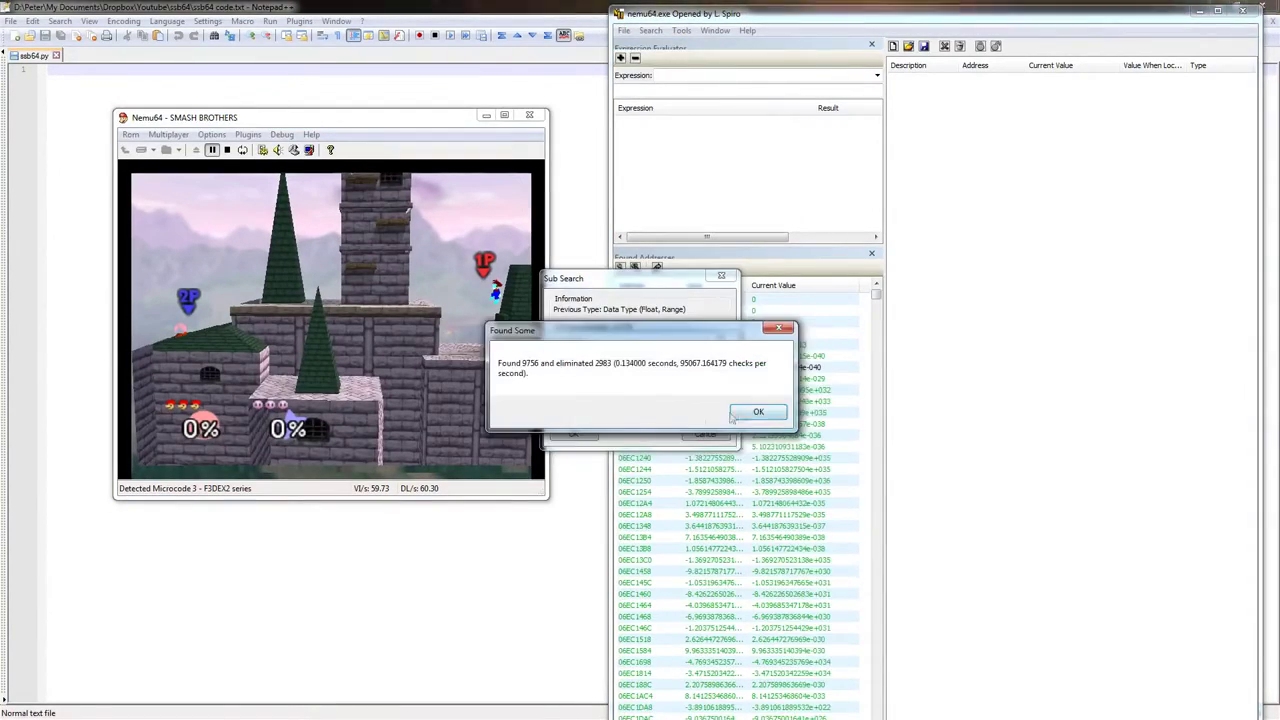
pyautogui.click(766, 408)
# Sub-search the remaining addresses for values that decreased as Mario came back down from the jump.
pyautogui.click(636, 268)
pyautogui.click(678, 355)
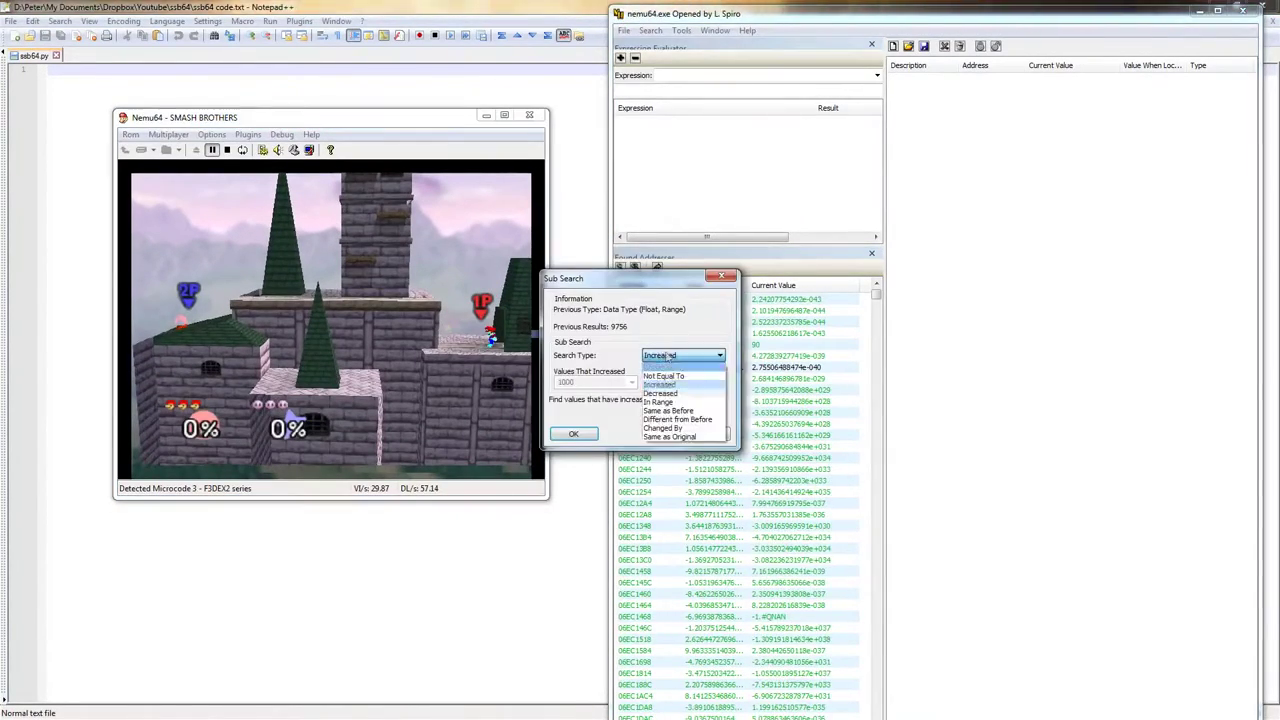
pyautogui.click(661, 392)
pyautogui.click(574, 433)
pyautogui.click(762, 409)
# Resume the emulation until Mario is on the ledge by the tower, pause it, and run another sub search.
pyautogui.click(213, 150)
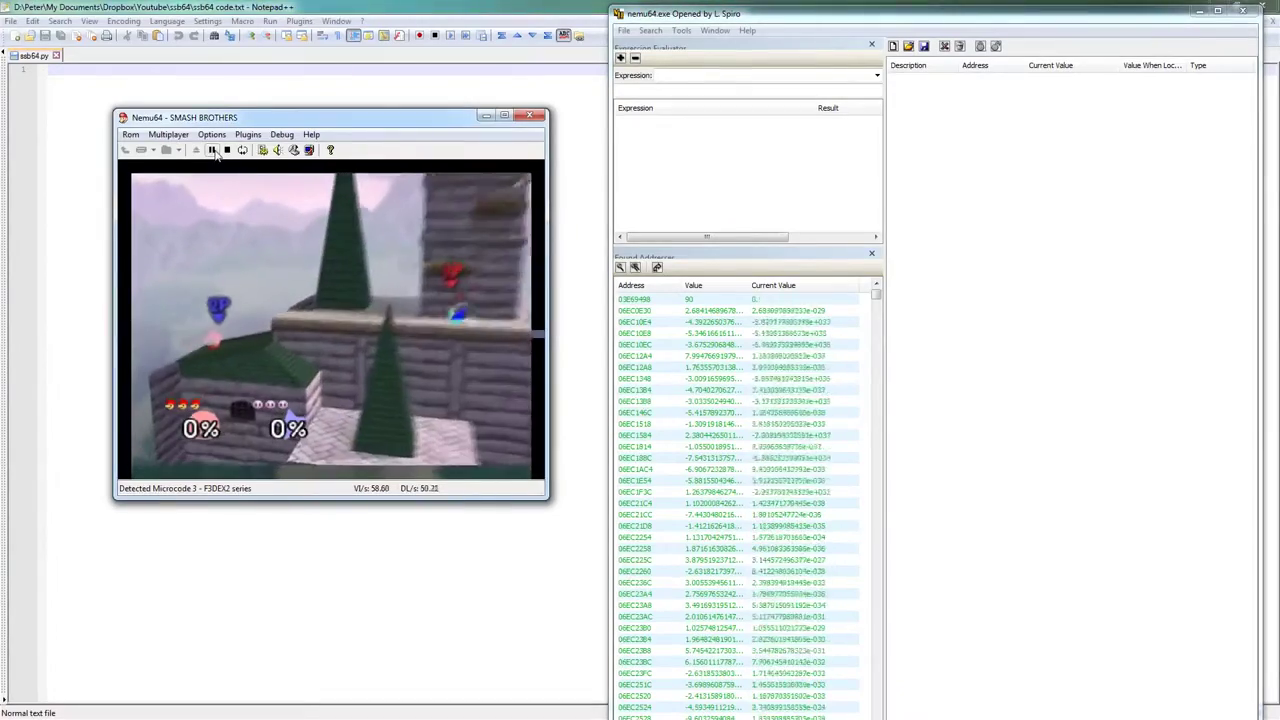
pyautogui.click(213, 150)
pyautogui.click(635, 268)
pyautogui.click(573, 433)
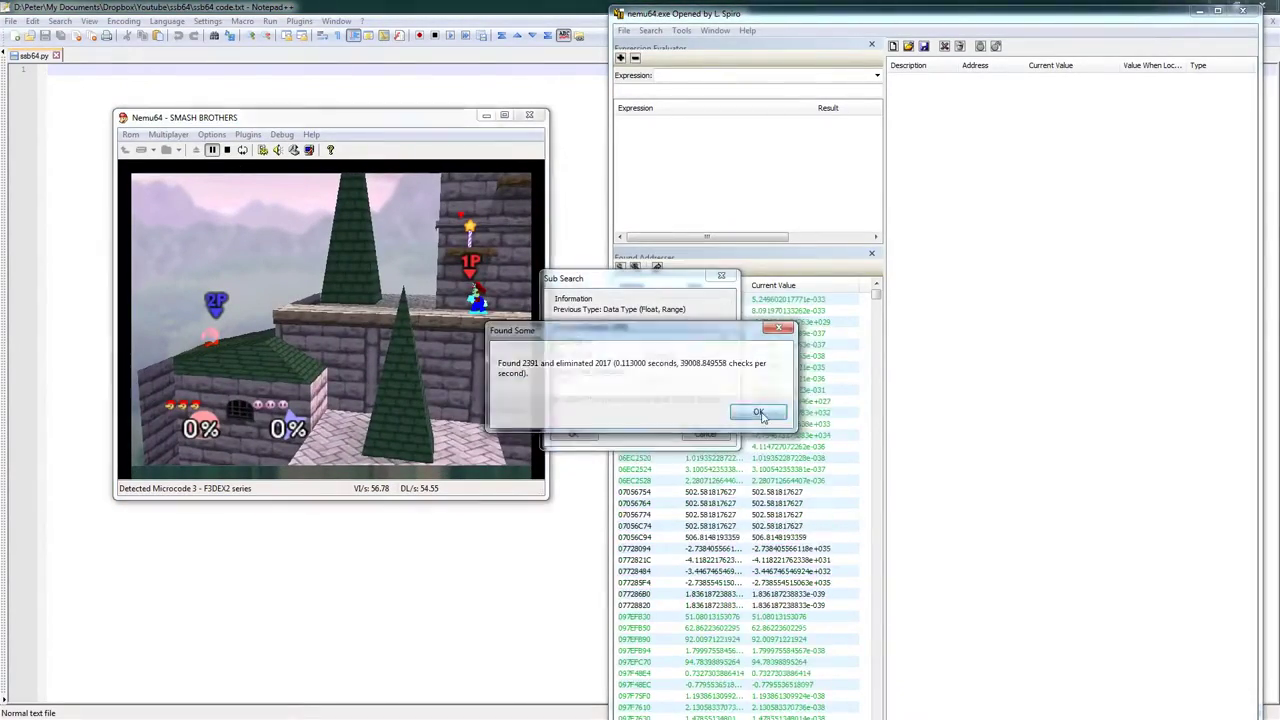
pyautogui.click(757, 408)
# Resume the emulation with Mario down on the roof beside Kirby and sub-search for values that decreased.
pyautogui.click(213, 150)
pyautogui.click(213, 150)
pyautogui.click(635, 268)
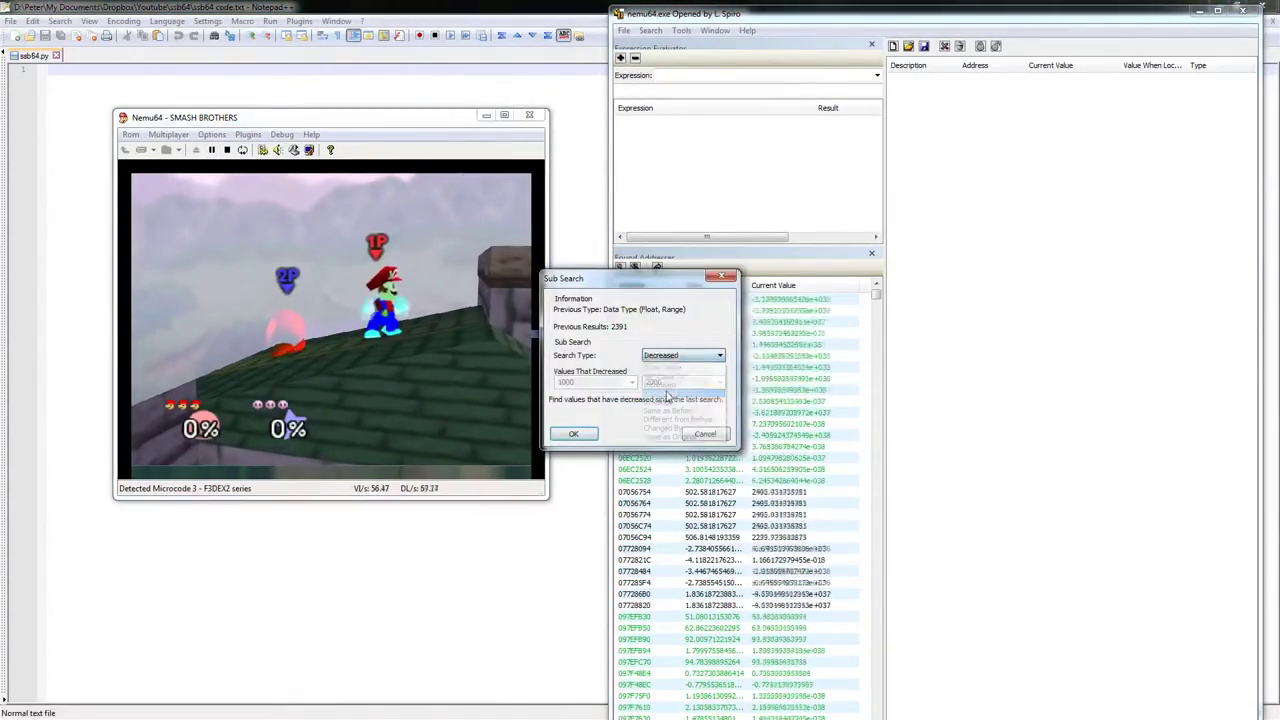
pyautogui.click(573, 433)
pyautogui.click(757, 408)
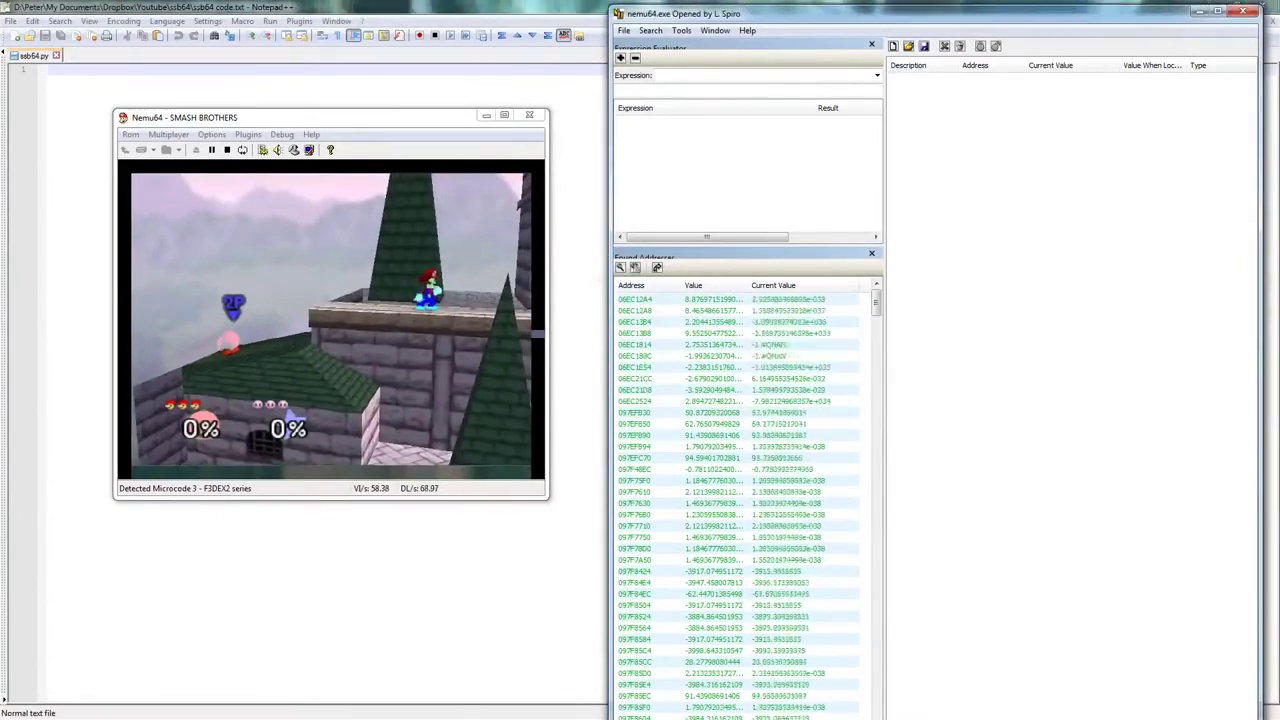
# Sub-search the remaining addresses for values that increased, with Mario up on the stone ledge above Kirby's roof.
pyautogui.click(635, 268)
pyautogui.click(655, 354)
pyautogui.click(655, 384)
pyautogui.click(576, 434)
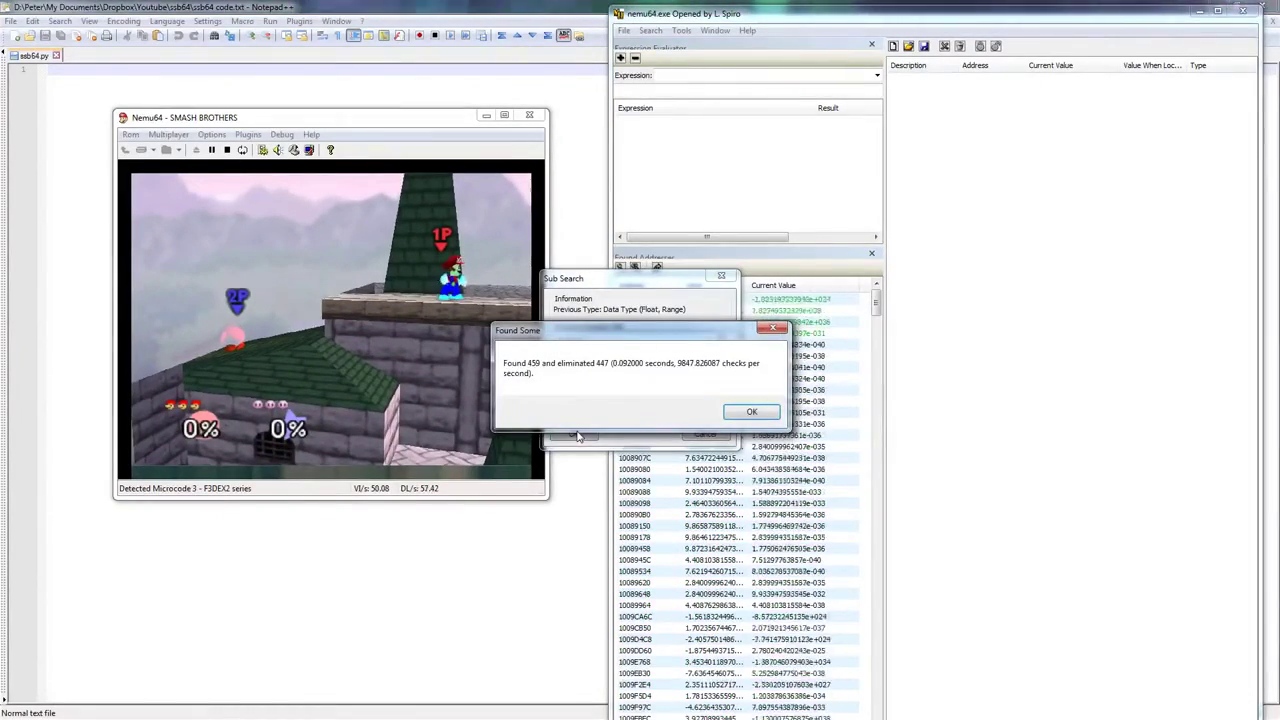
# Sub-search the remaining addresses for values that are the same as before, with Mario standing still on the stone ledge.
pyautogui.click(745, 416)
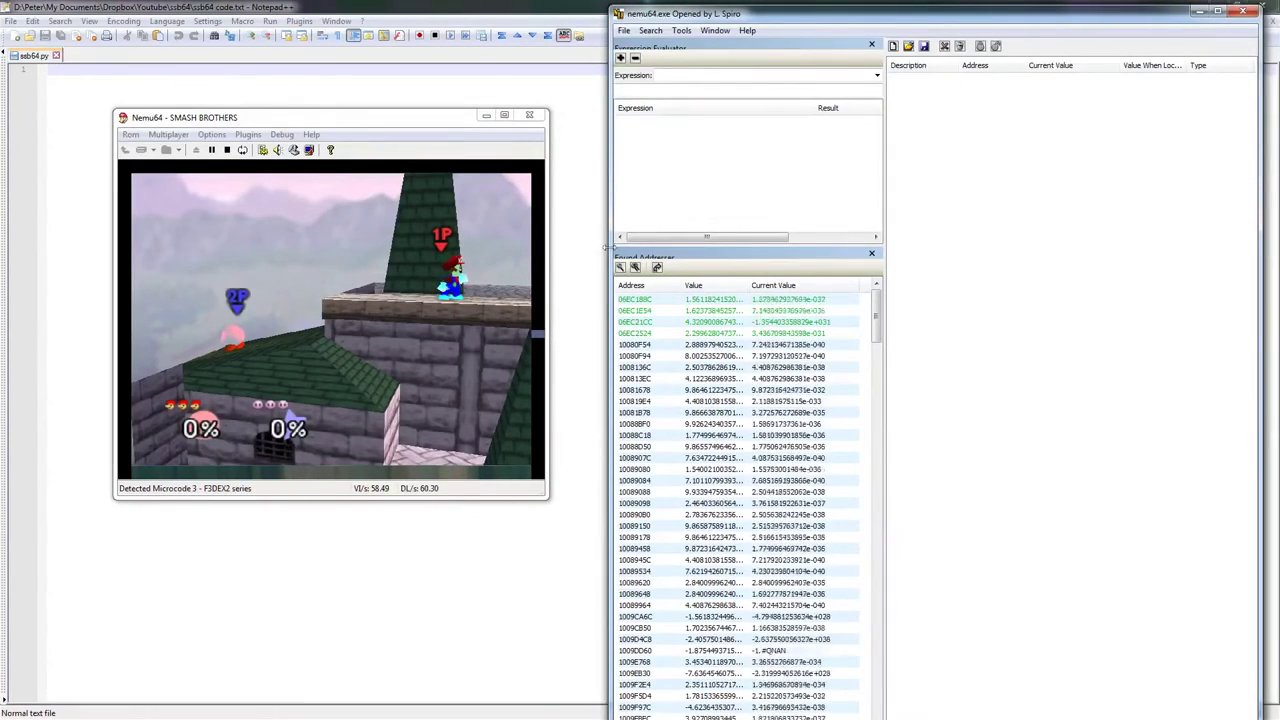
pyautogui.click(635, 268)
pyautogui.click(665, 356)
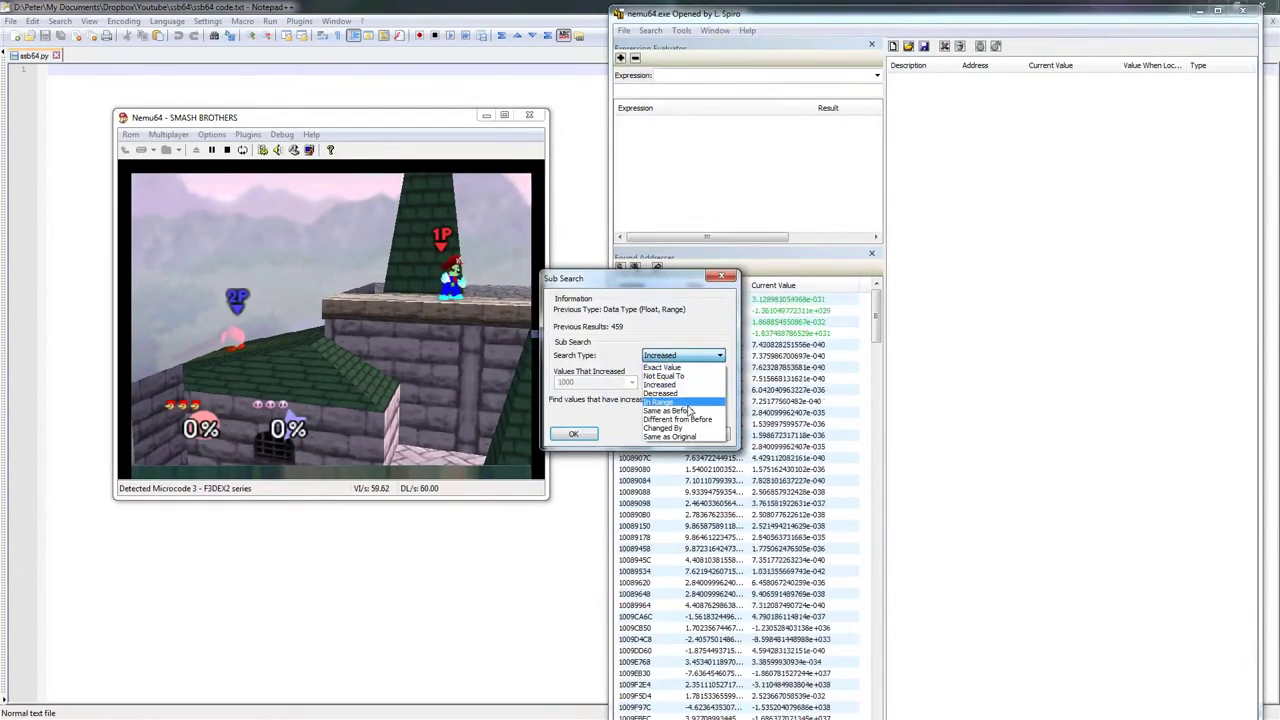
pyautogui.click(668, 410)
pyautogui.click(577, 433)
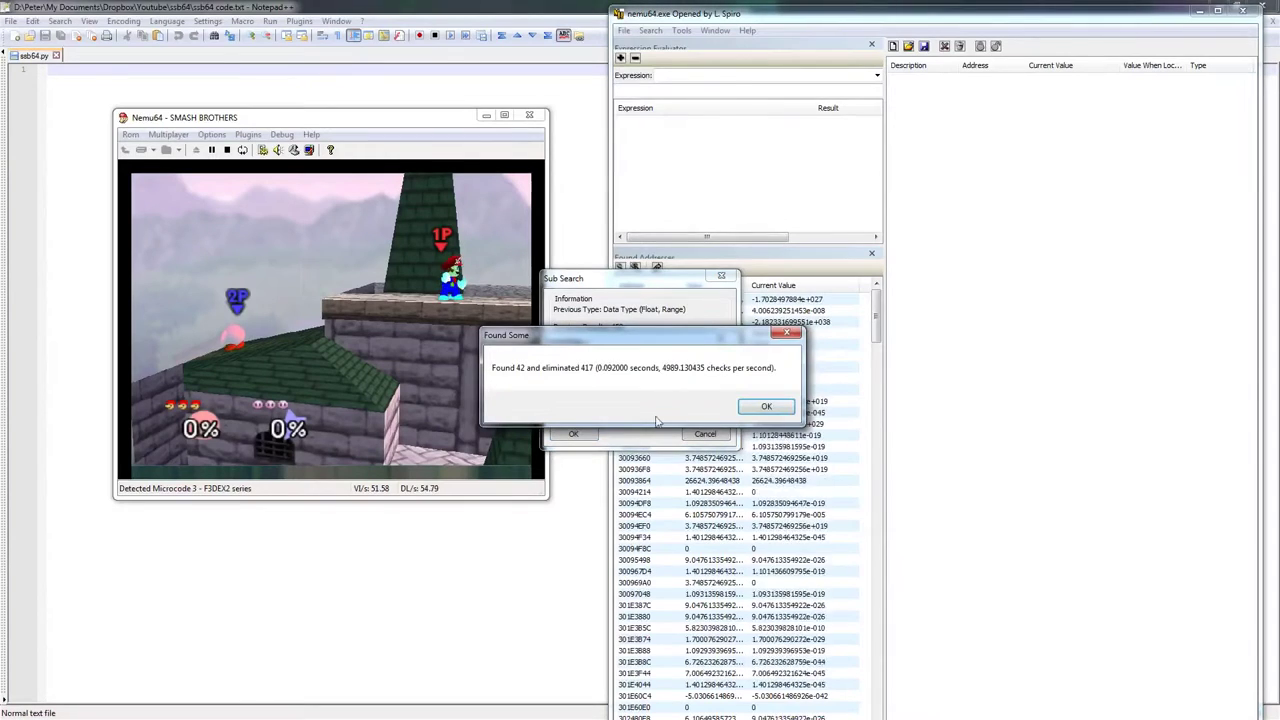
pyautogui.click(766, 407)
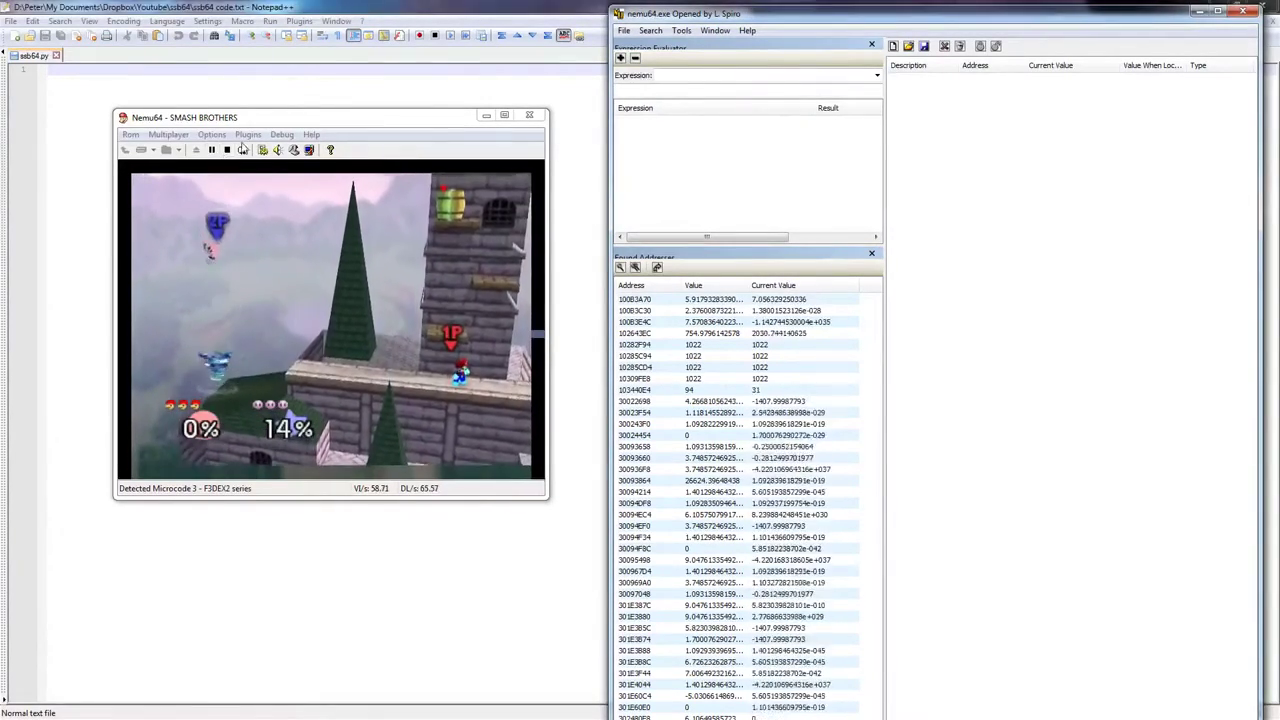
# Repeat the Same as Before sub search with Mario back on the stone ledge after moving around.
pyautogui.click(635, 267)
pyautogui.click(574, 434)
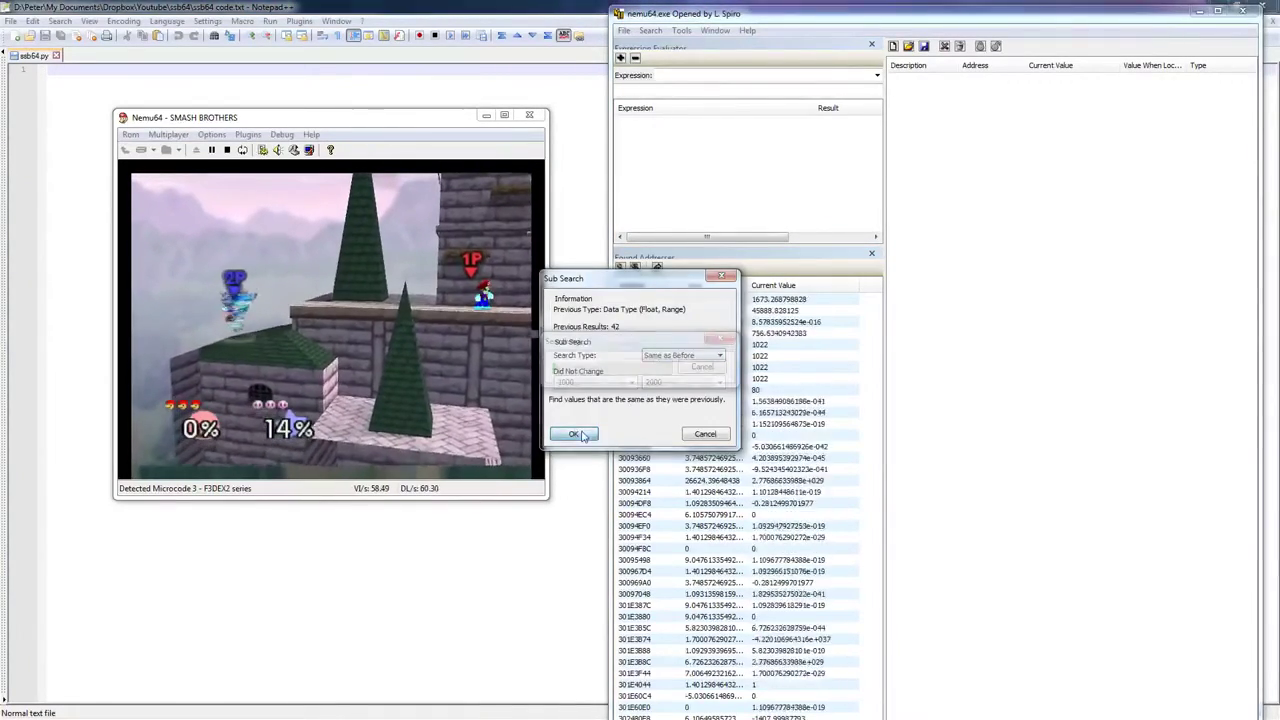
pyautogui.click(760, 406)
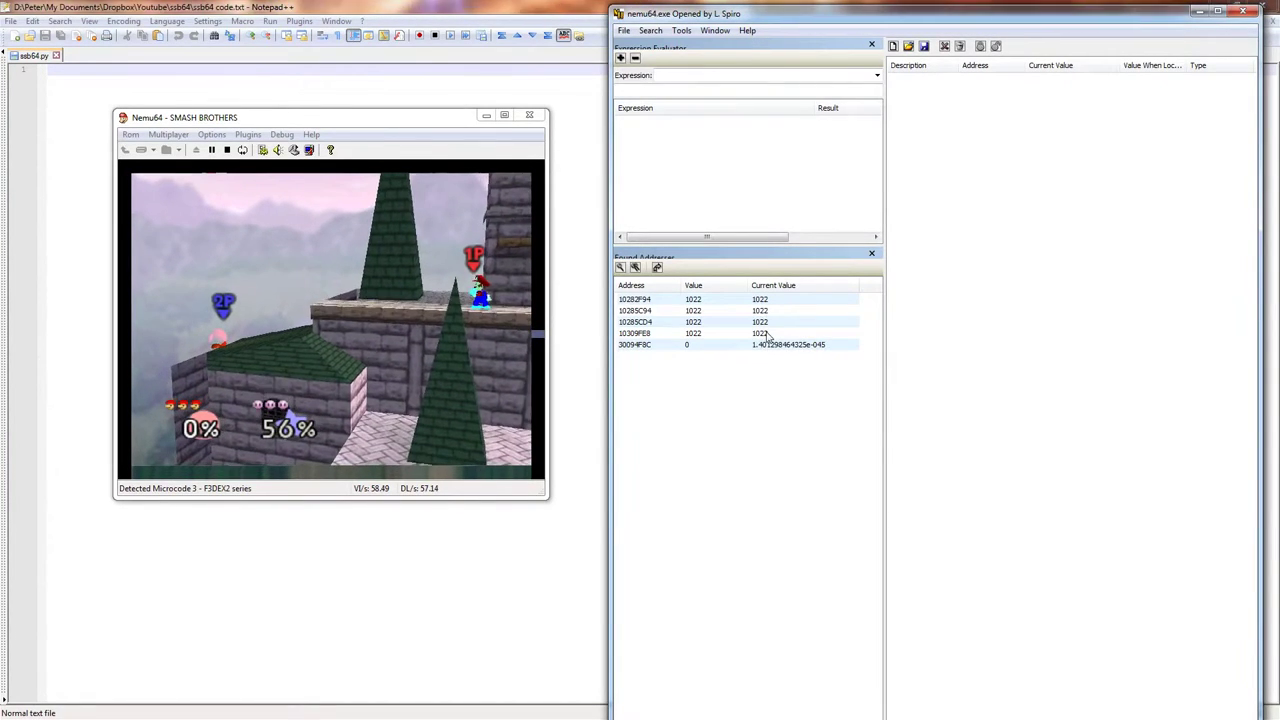
# Add found address 10285CD4 to the saved list and describe it as "last platform height".
pyautogui.click(768, 322)
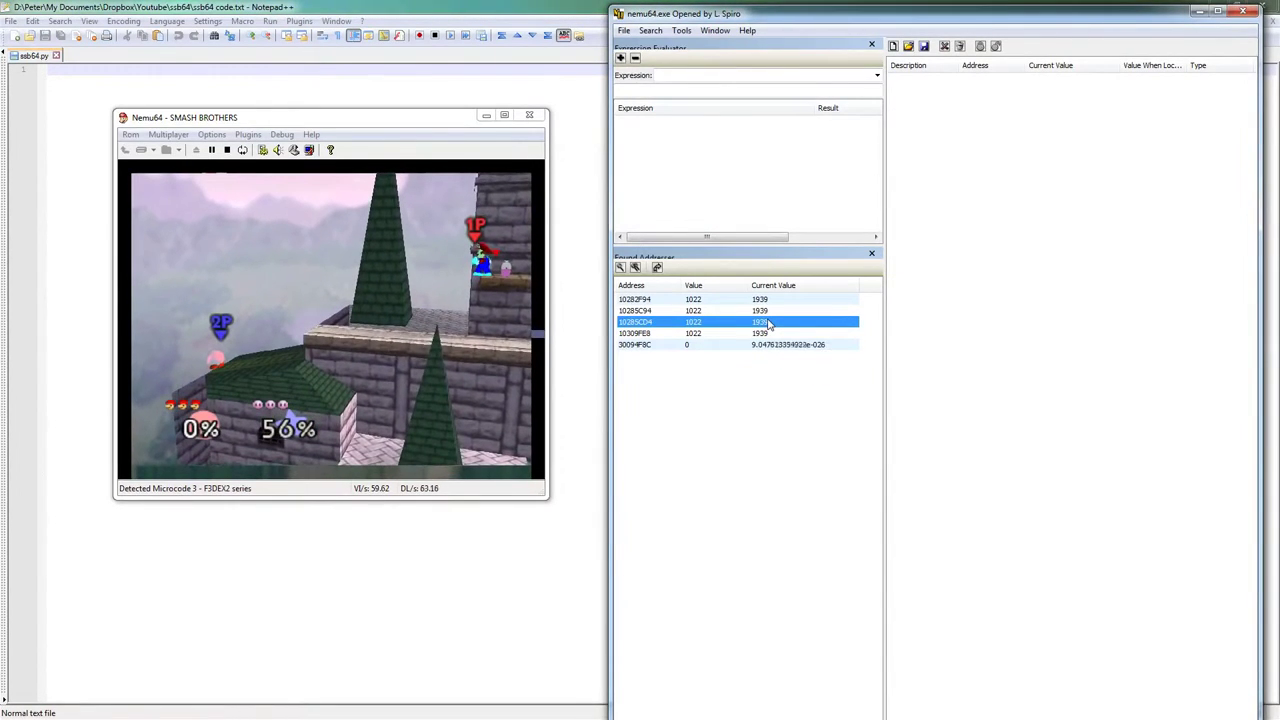
pyautogui.rightClick(769, 325)
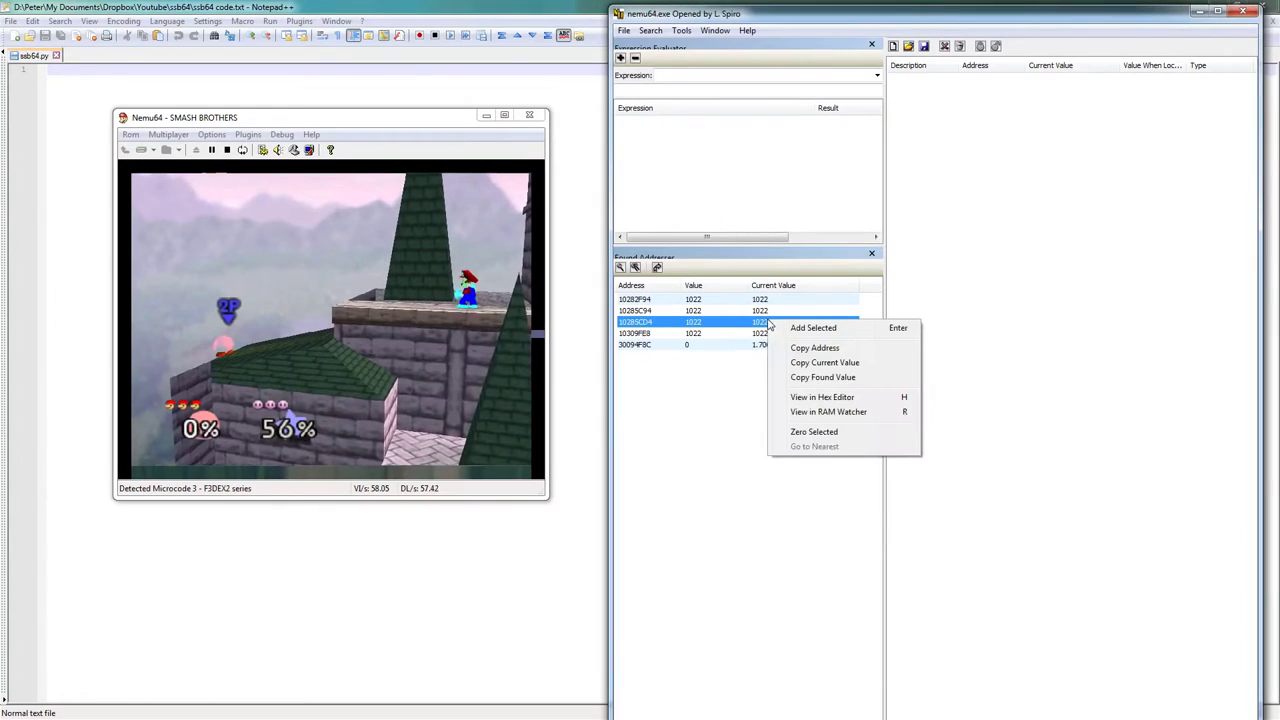
pyautogui.click(813, 327)
pyautogui.rightClick(924, 80)
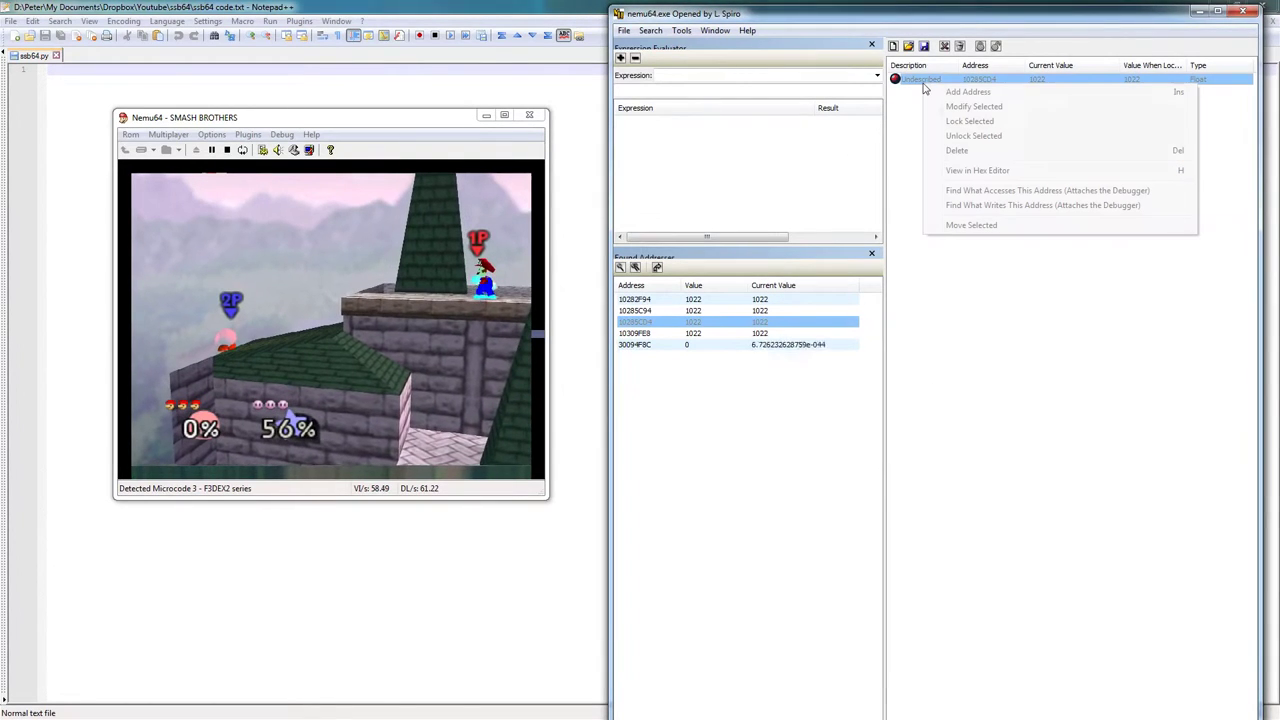
pyautogui.click(969, 107)
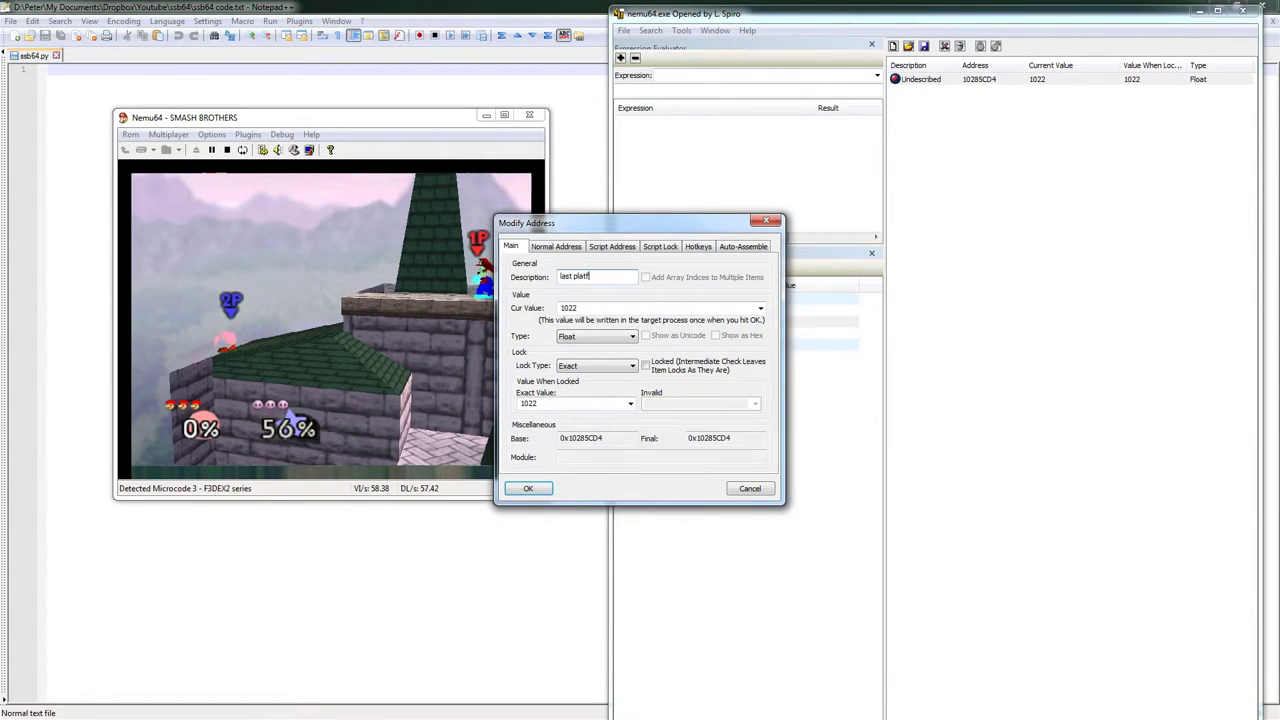
pyautogui.write('last platform height')
pyautogui.press('Return')
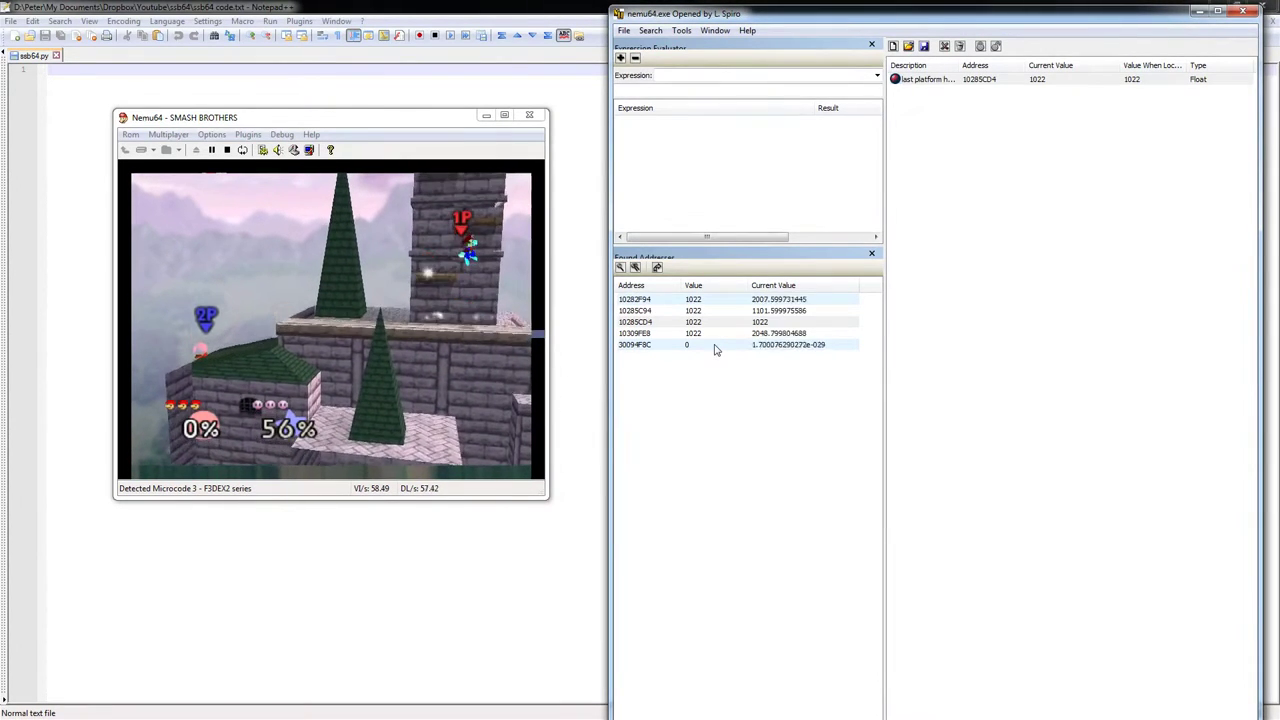
# Add found addresses 10282F94 and 10309FE8 to the saved list.
pyautogui.click(799, 312)
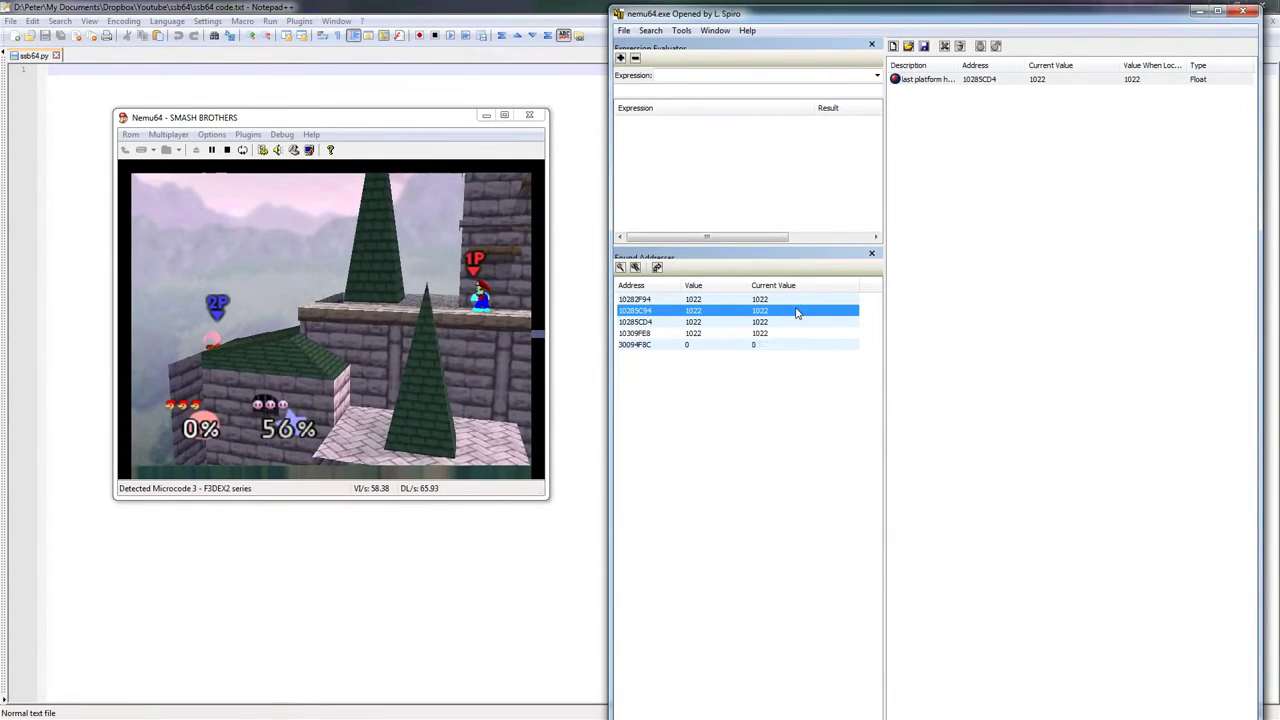
pyautogui.click(773, 301)
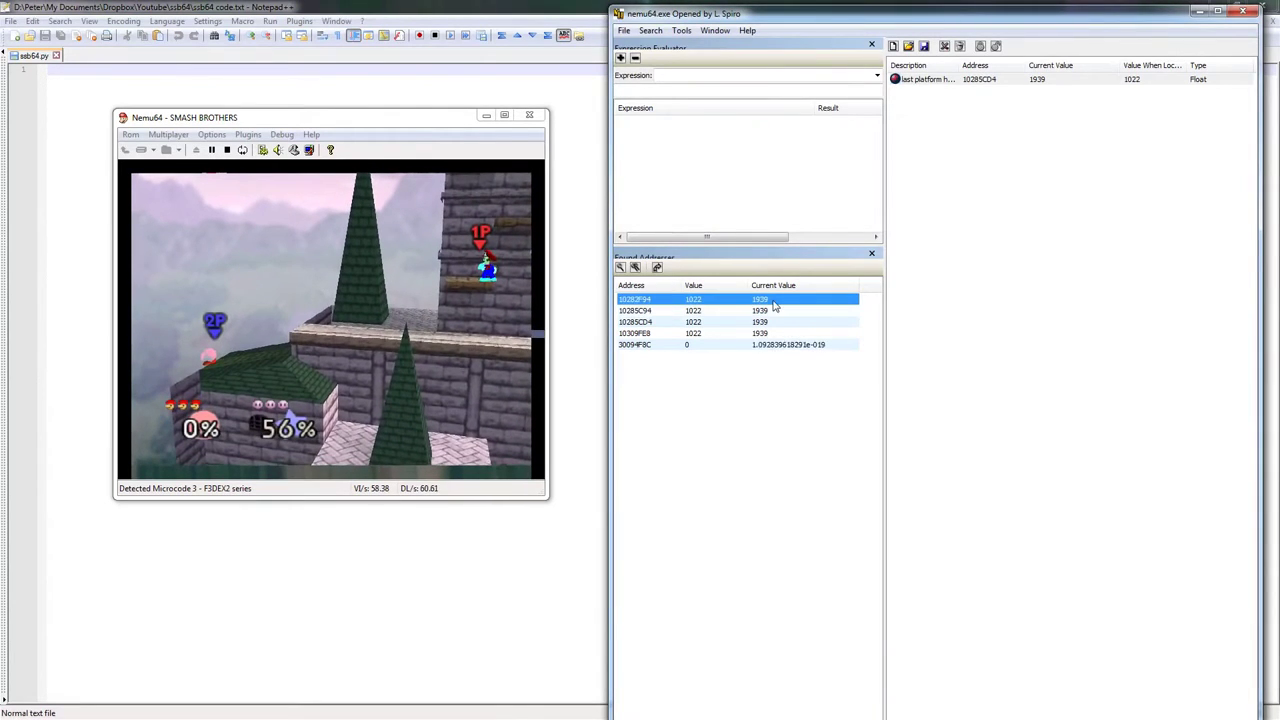
pyautogui.rightClick(773, 306)
pyautogui.click(818, 310)
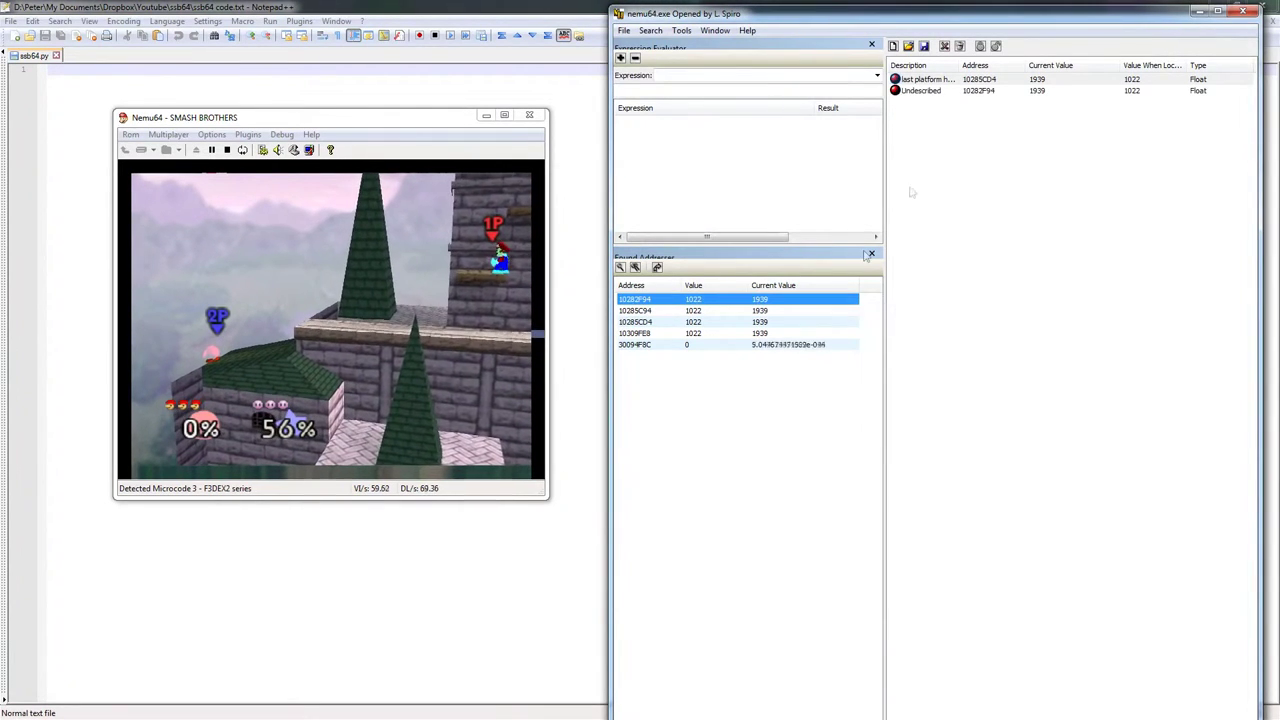
pyautogui.click(777, 334)
pyautogui.rightClick(777, 337)
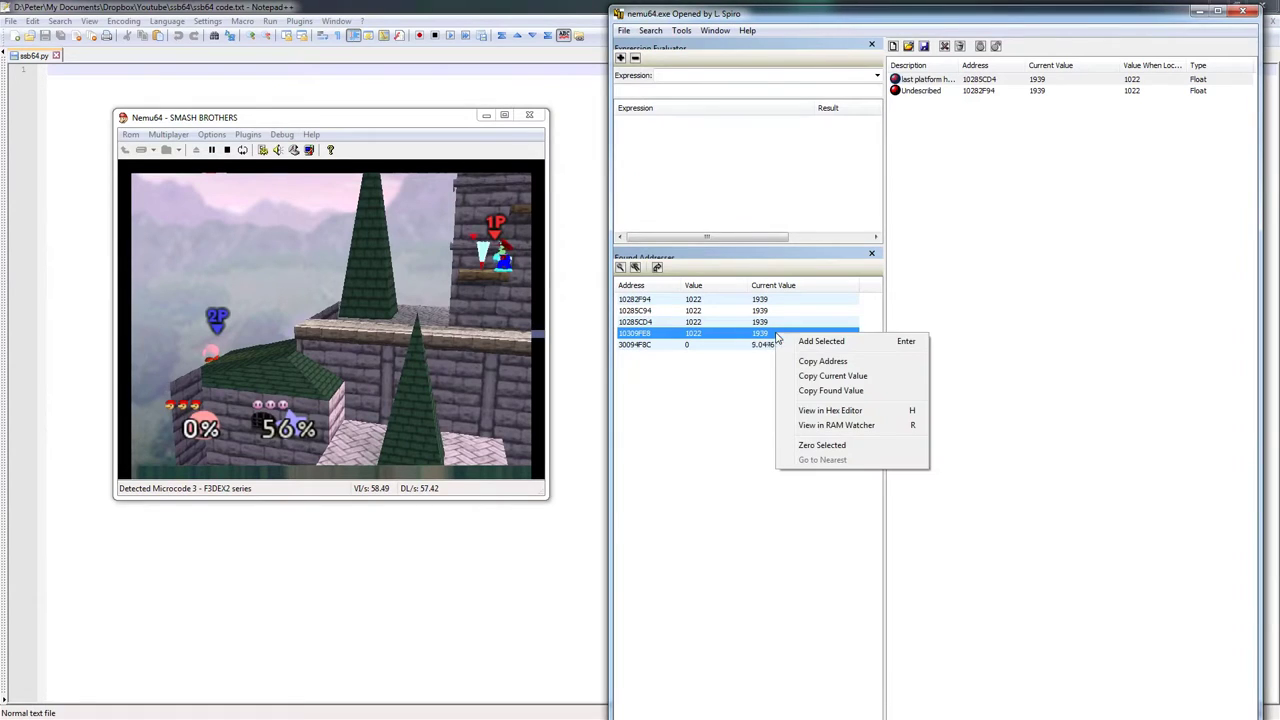
pyautogui.click(808, 342)
# Change the description of saved address 10282F94 to "mario height ?".
pyautogui.rightClick(925, 92)
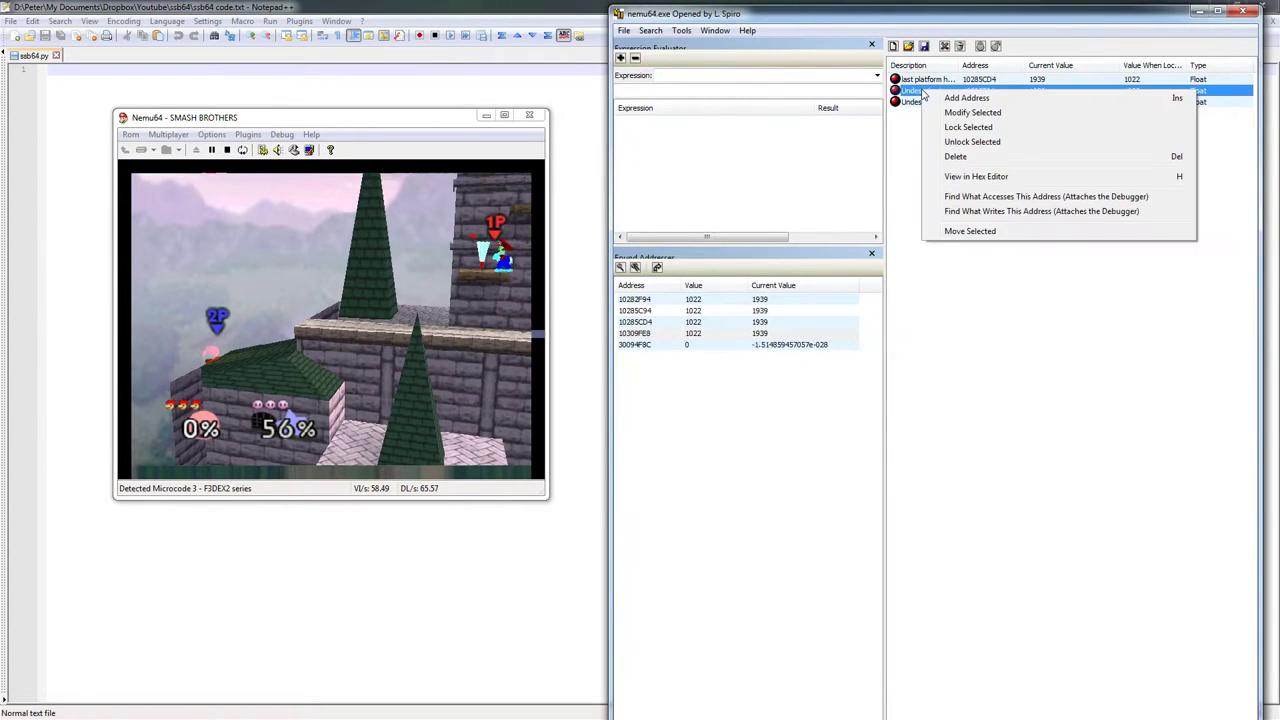
pyautogui.click(975, 113)
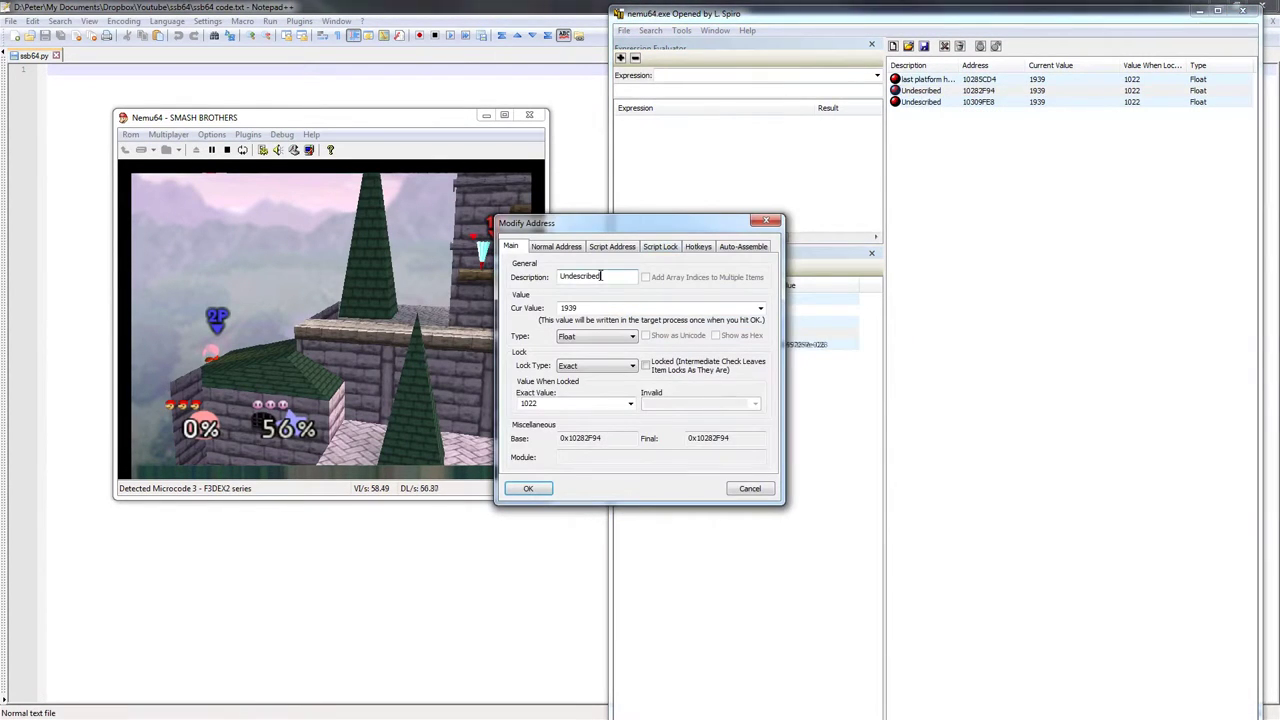
pyautogui.doubleClick(601, 276)
pyautogui.write('m')
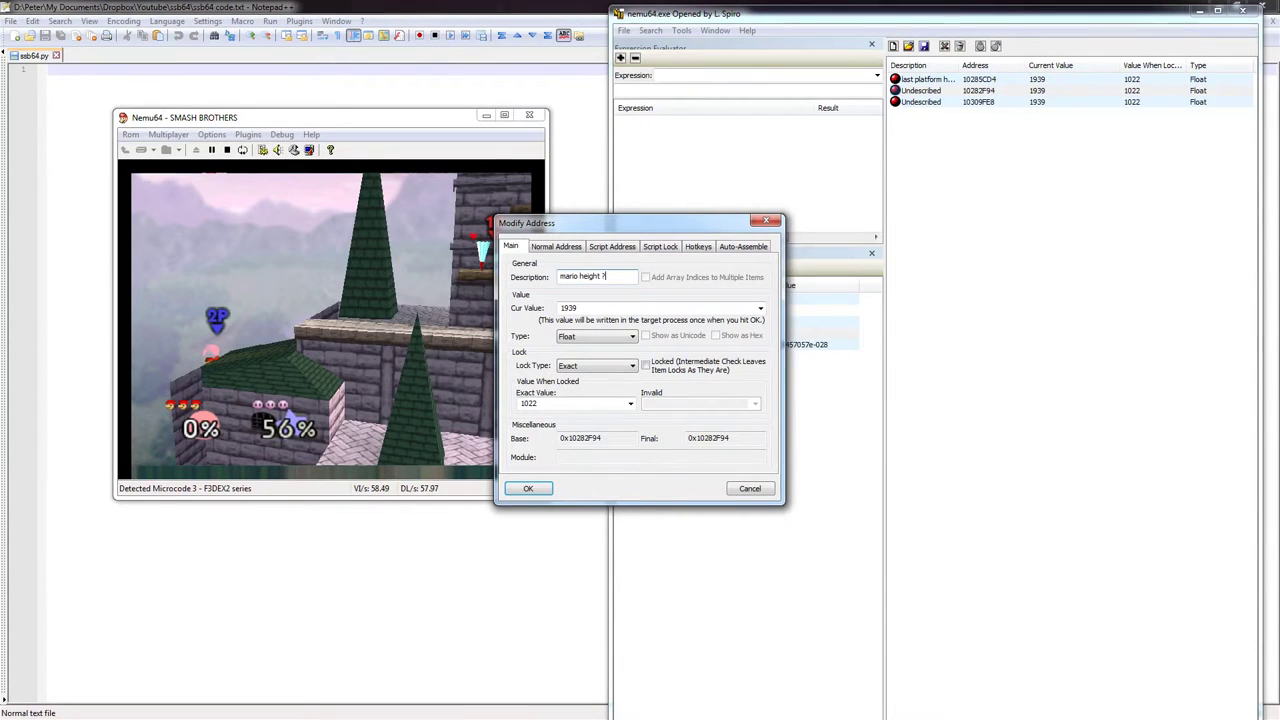
pyautogui.click(528, 490)
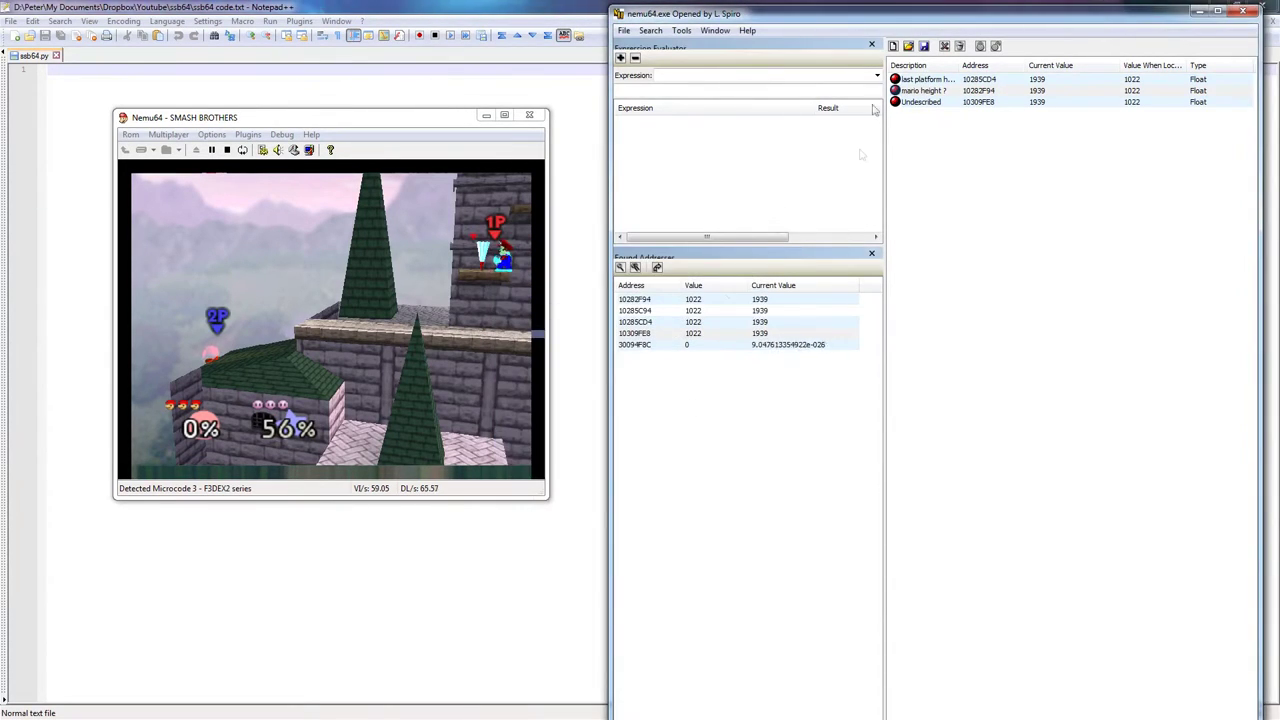
pyautogui.rightClick(932, 103)
pyautogui.click(972, 108)
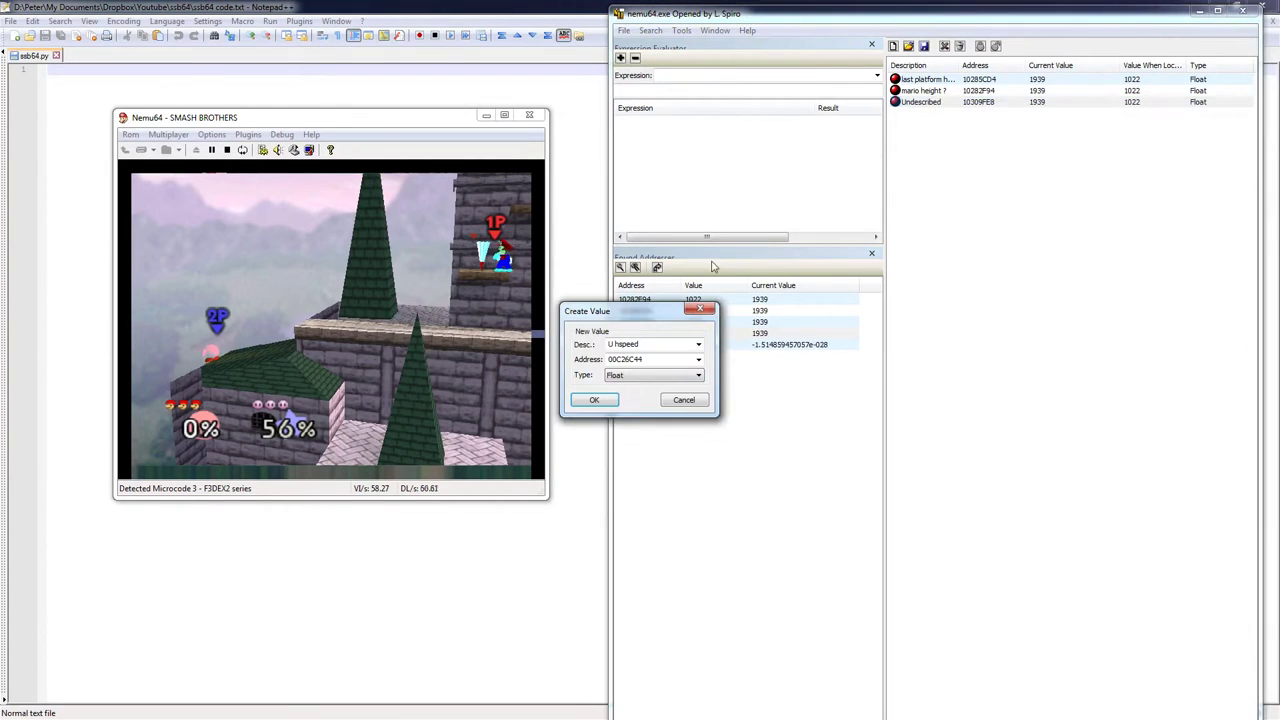
pyautogui.click(697, 313)
# Change the description of saved address 10309FE8 to "mario height?".
pyautogui.rightClick(917, 106)
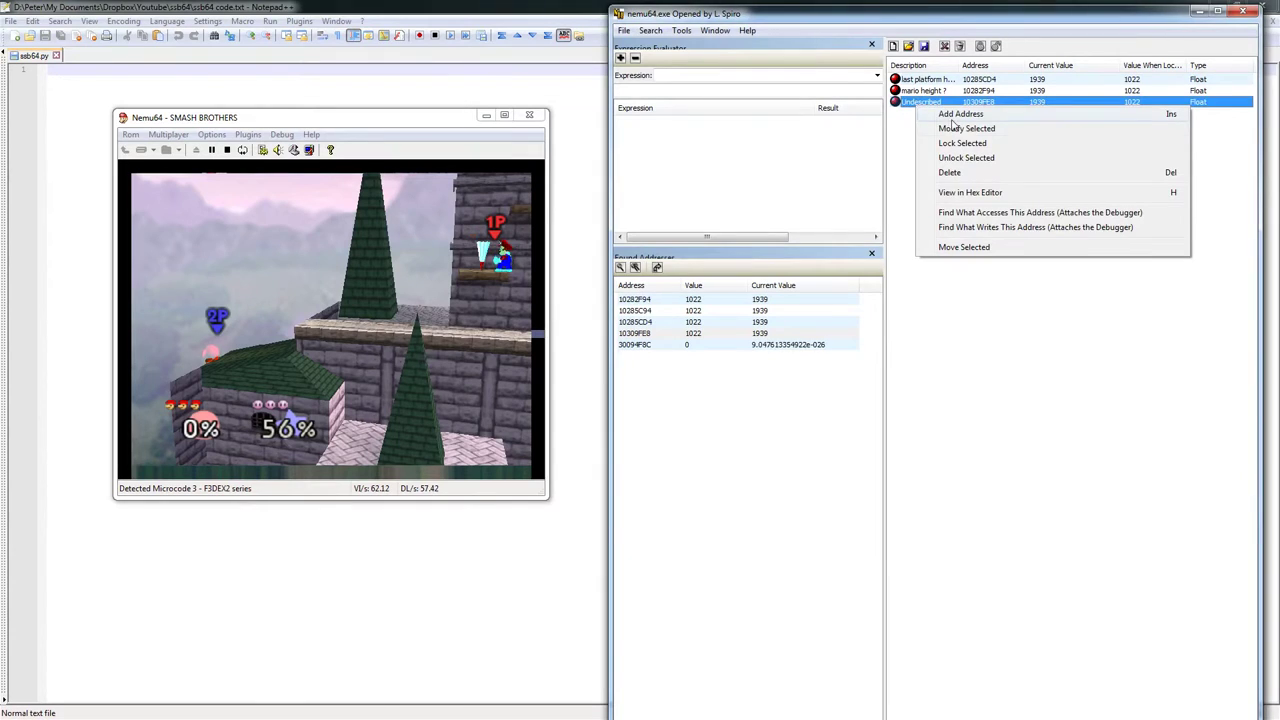
pyautogui.click(960, 128)
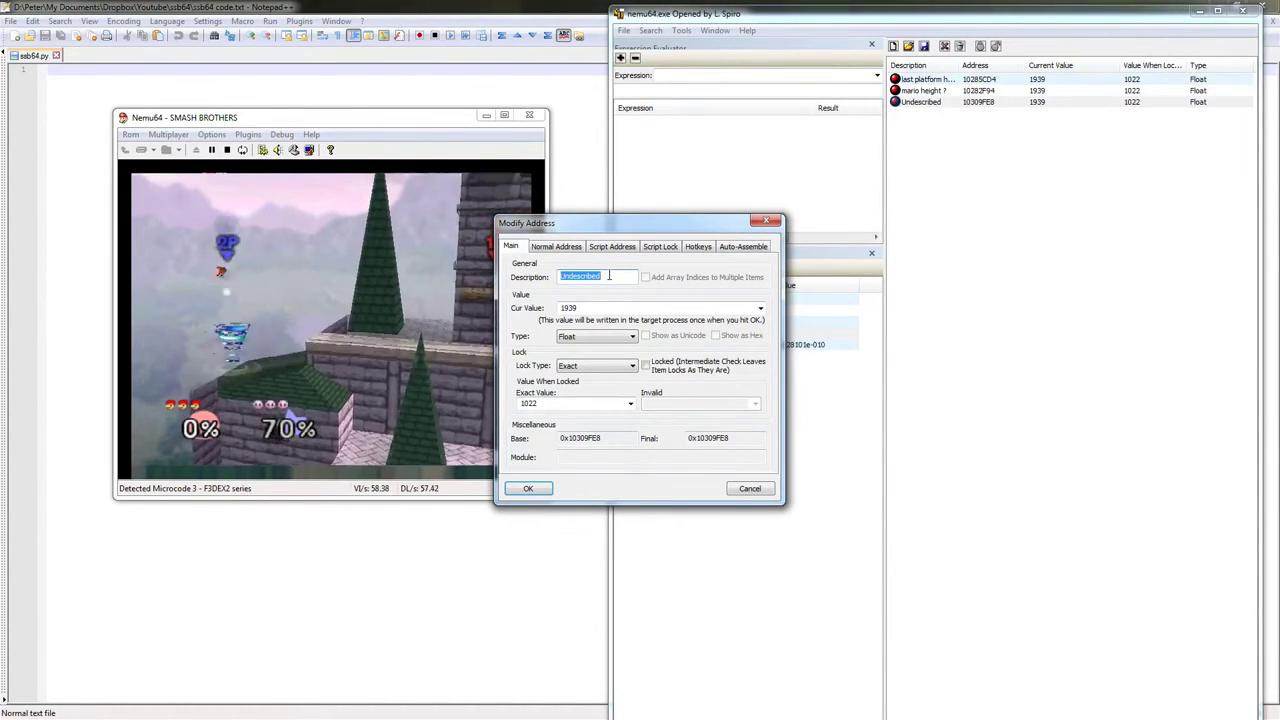
pyautogui.write('ma')
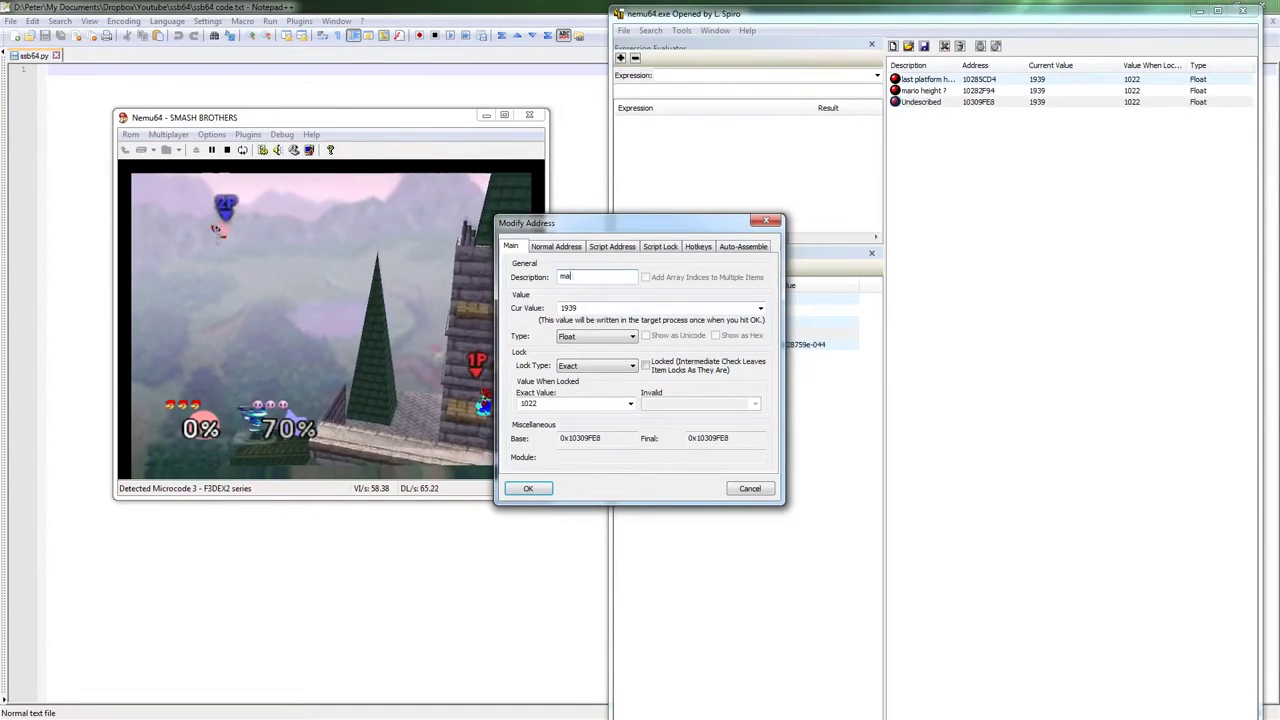
pyautogui.write('rio height?')
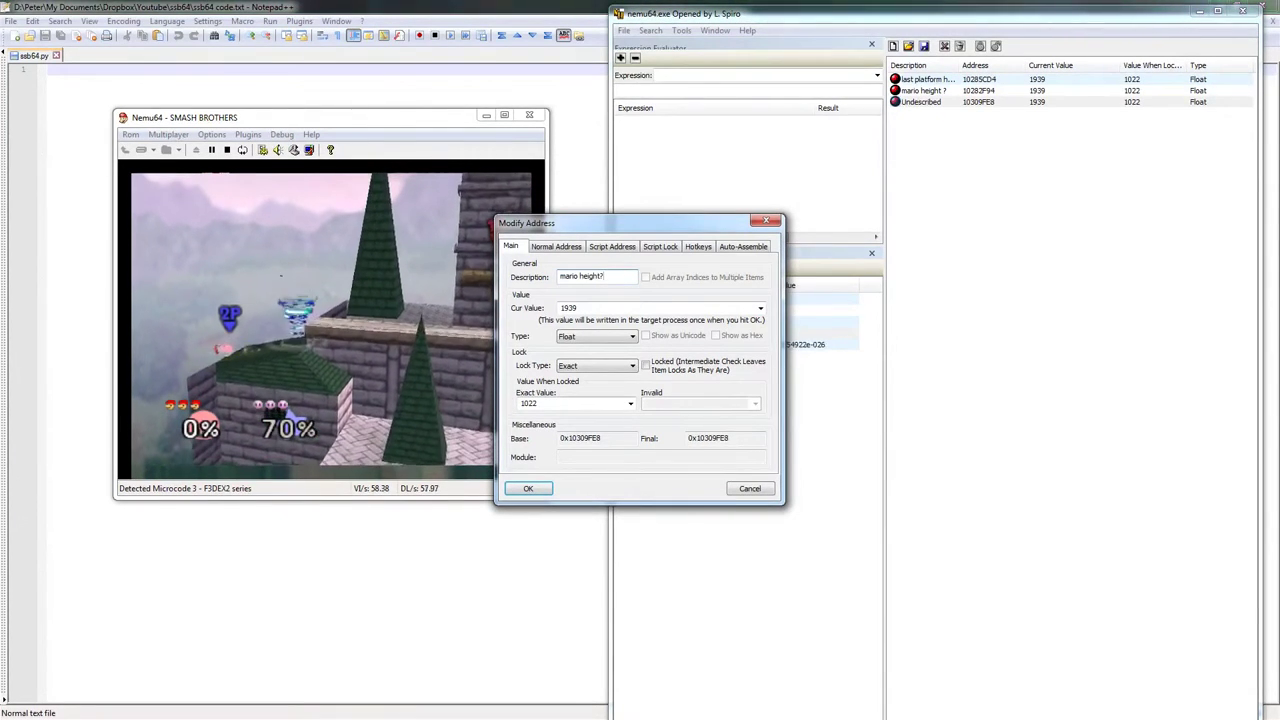
pyautogui.click(528, 488)
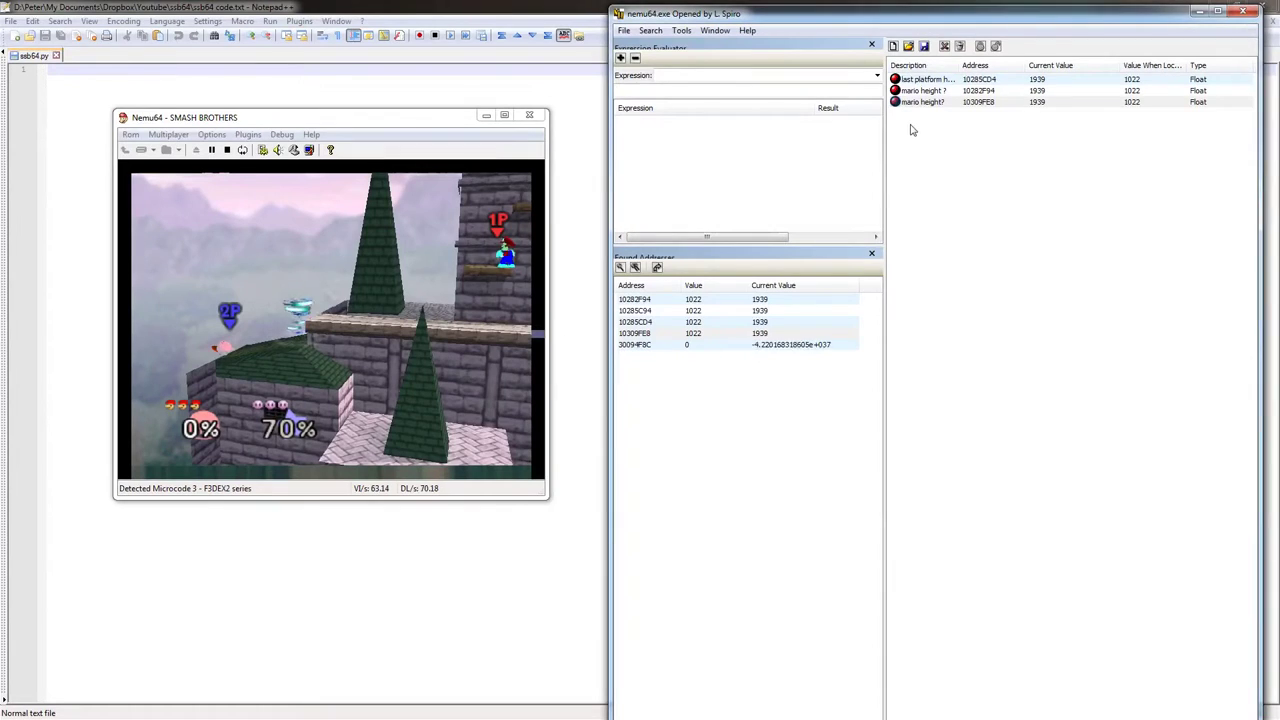
# Pause the emulation with Mario on the tower platform and compare the current values of the three saved addresses.
pyautogui.click(211, 149)
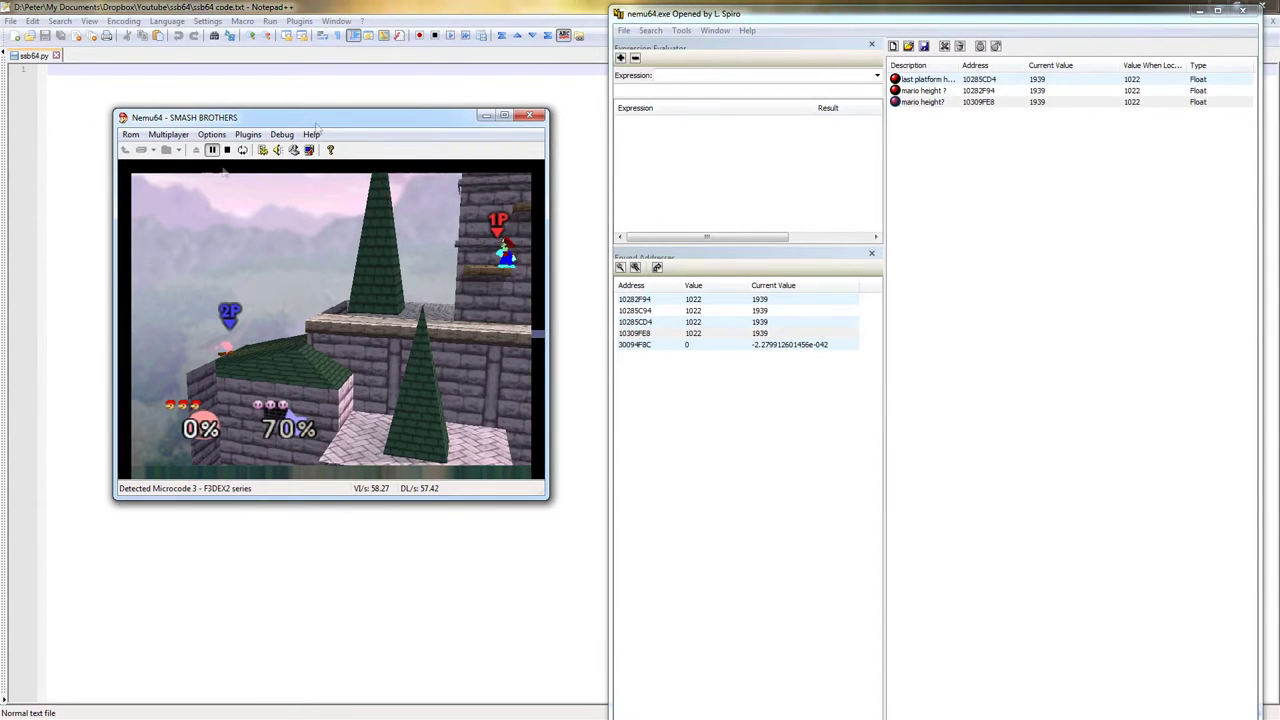
pyautogui.click(975, 102)
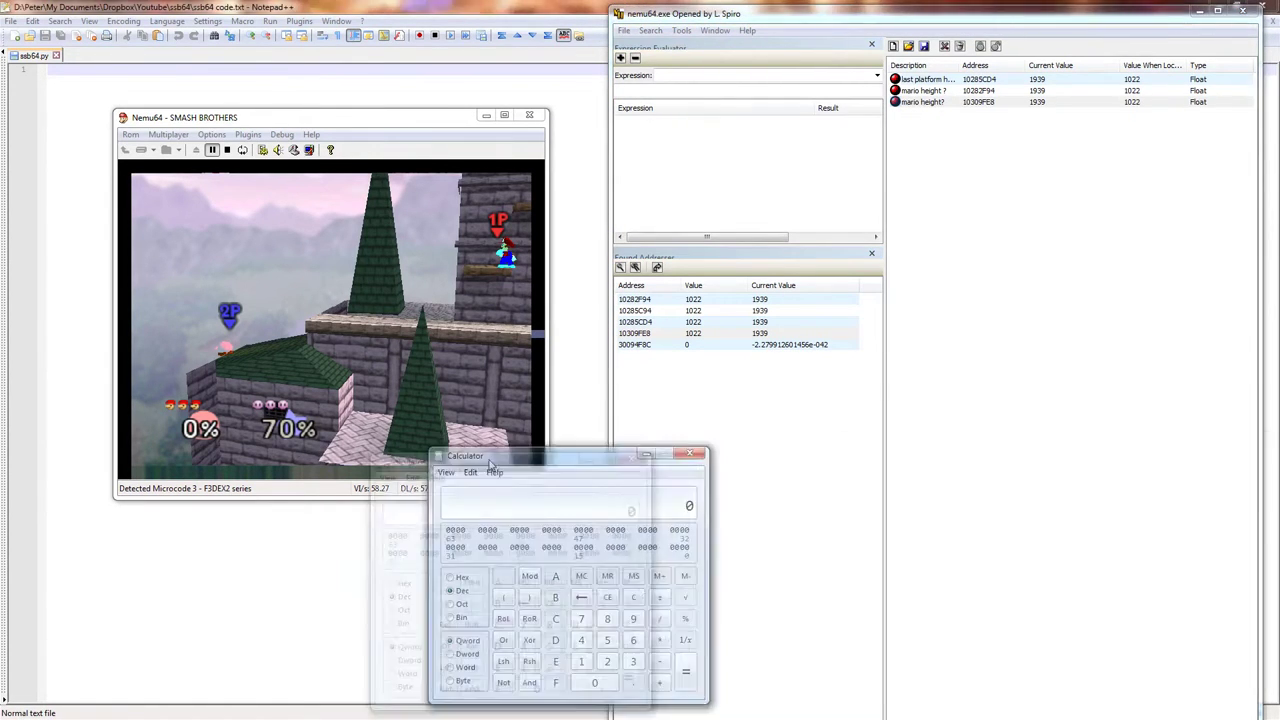
pyautogui.click(1043, 91)
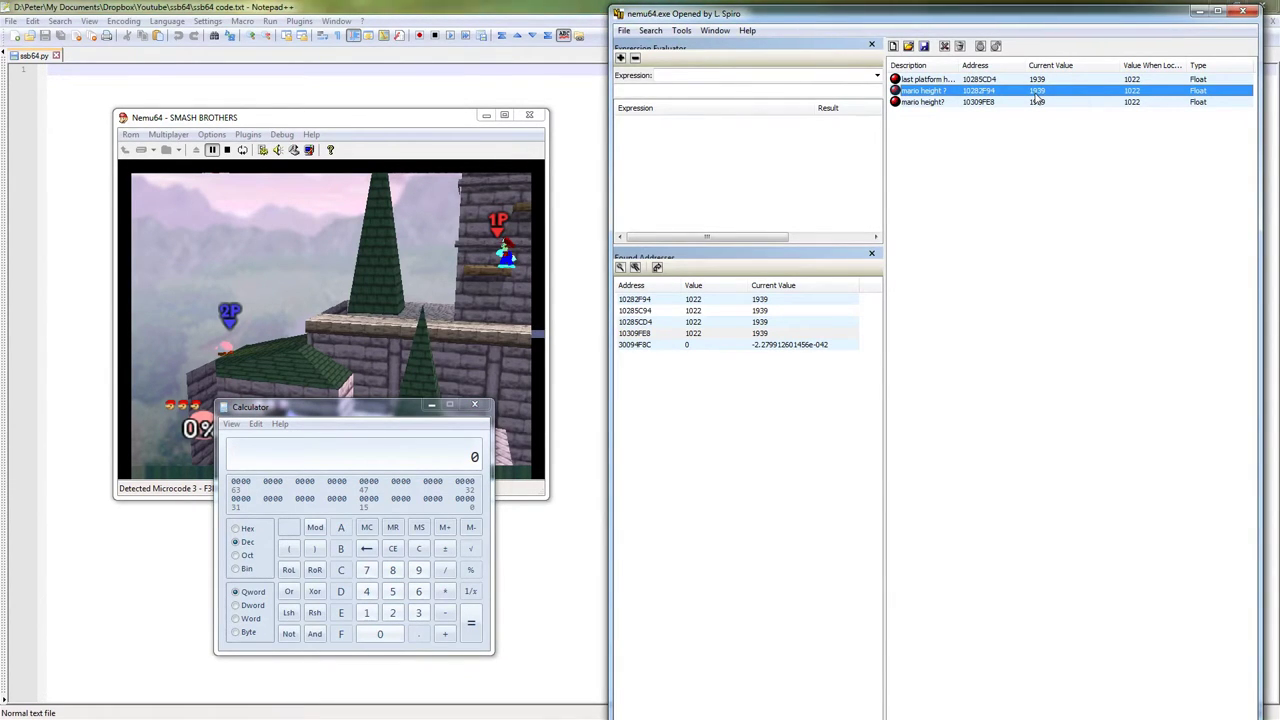
pyautogui.click(1020, 80)
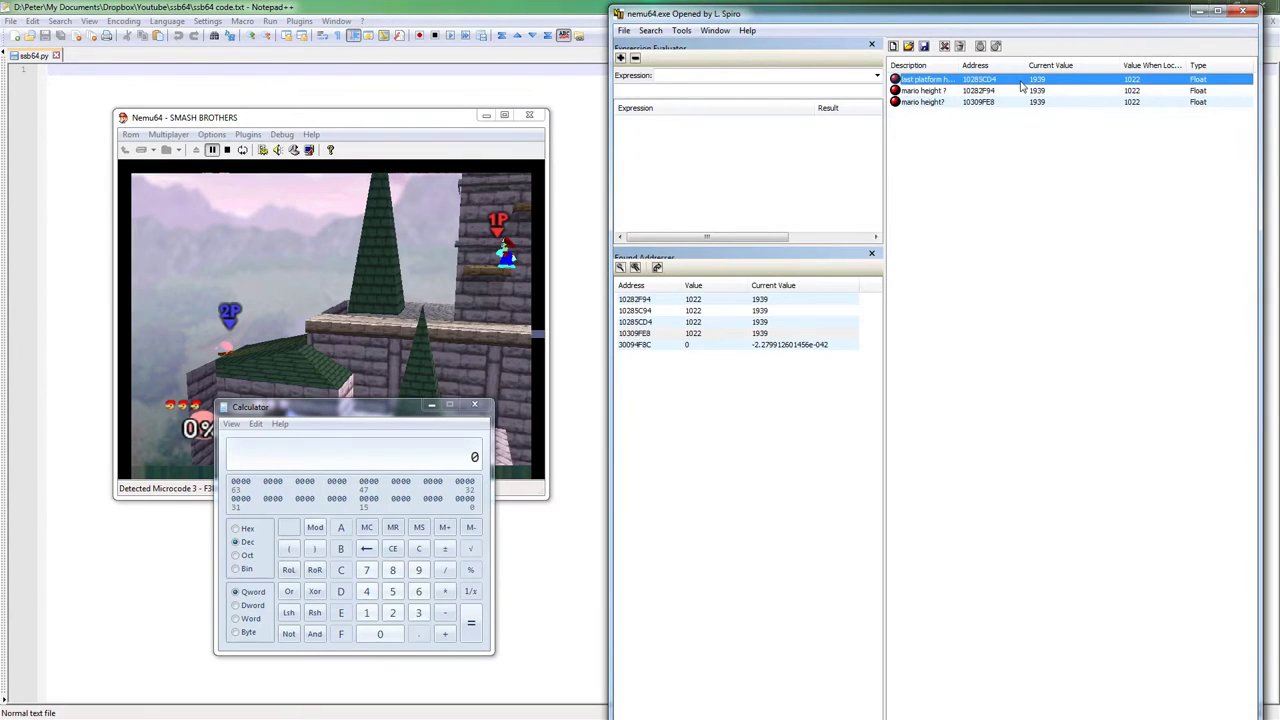
pyautogui.click(1045, 92)
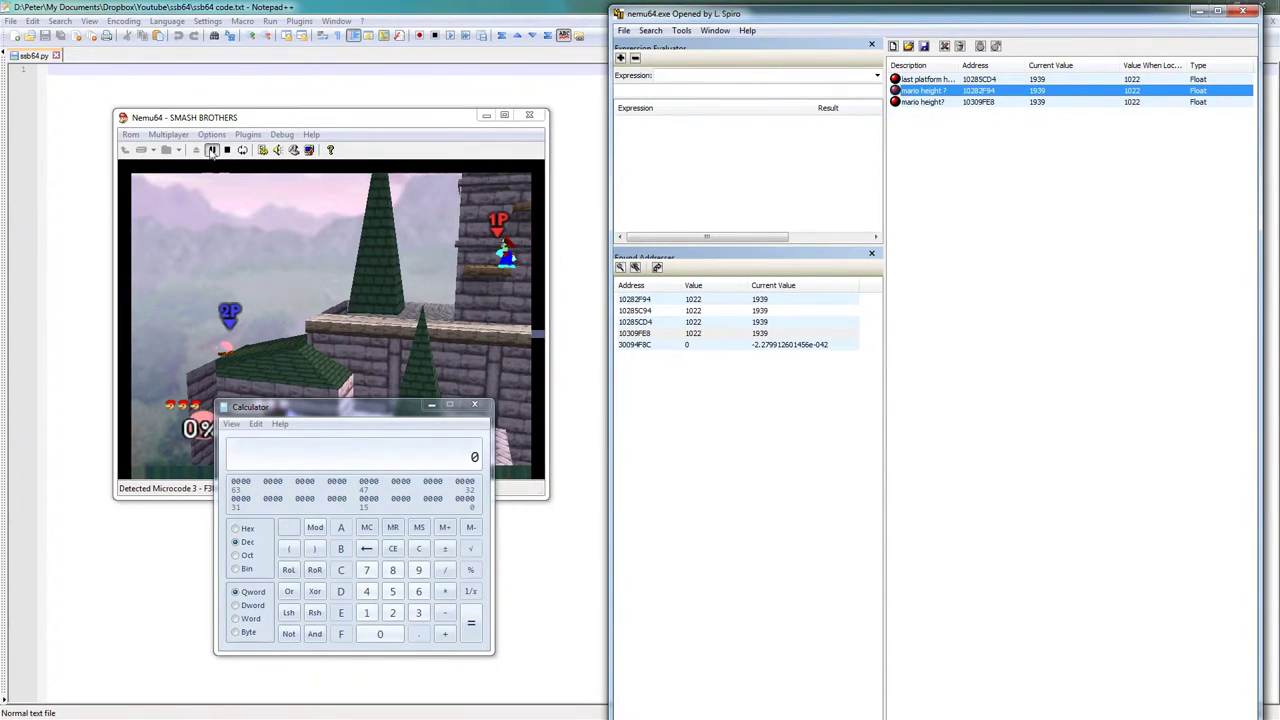
# Resume and pause the emulation during Mario's jump and fall to compare the two candidate height values.
pyautogui.click(212, 150)
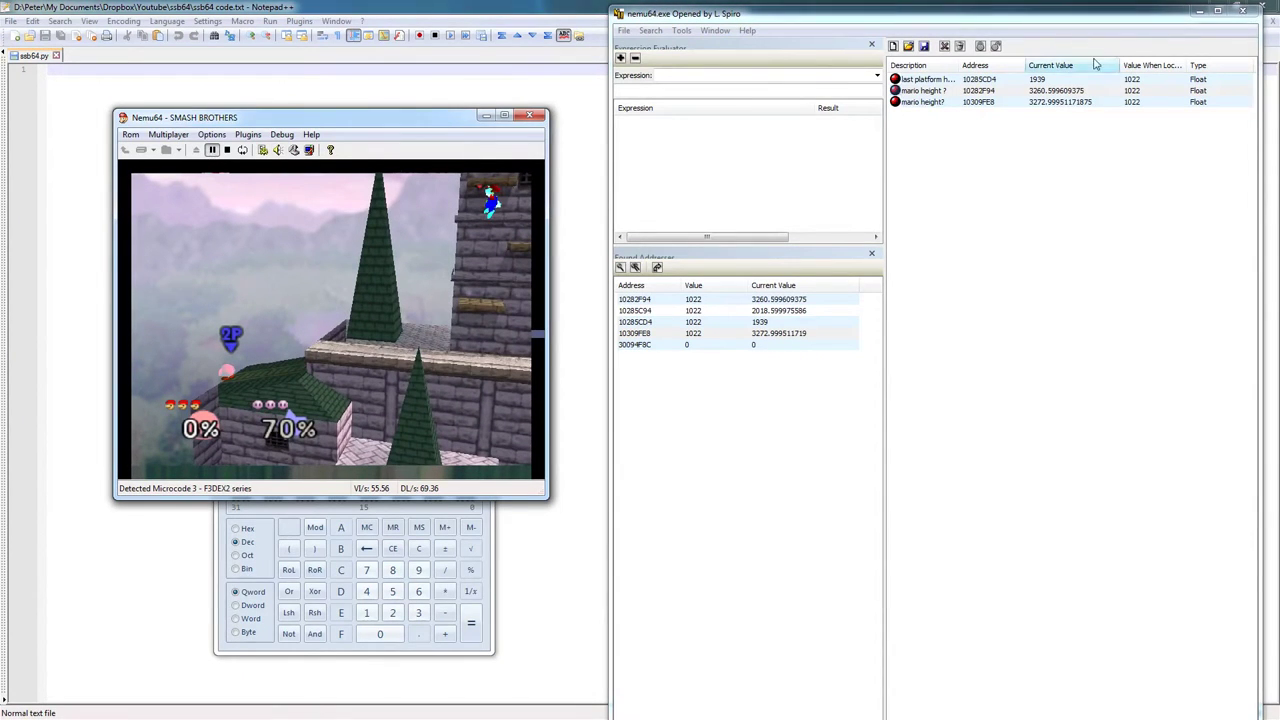
pyautogui.click(1063, 108)
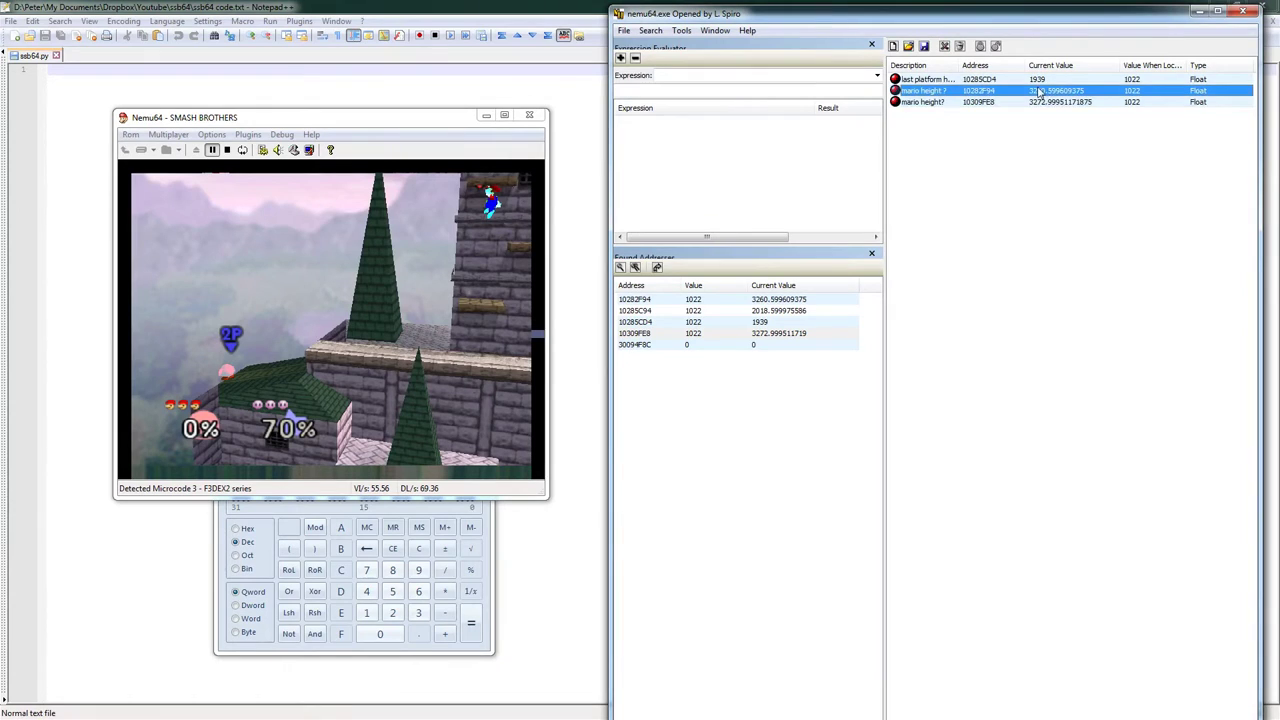
pyautogui.click(1066, 103)
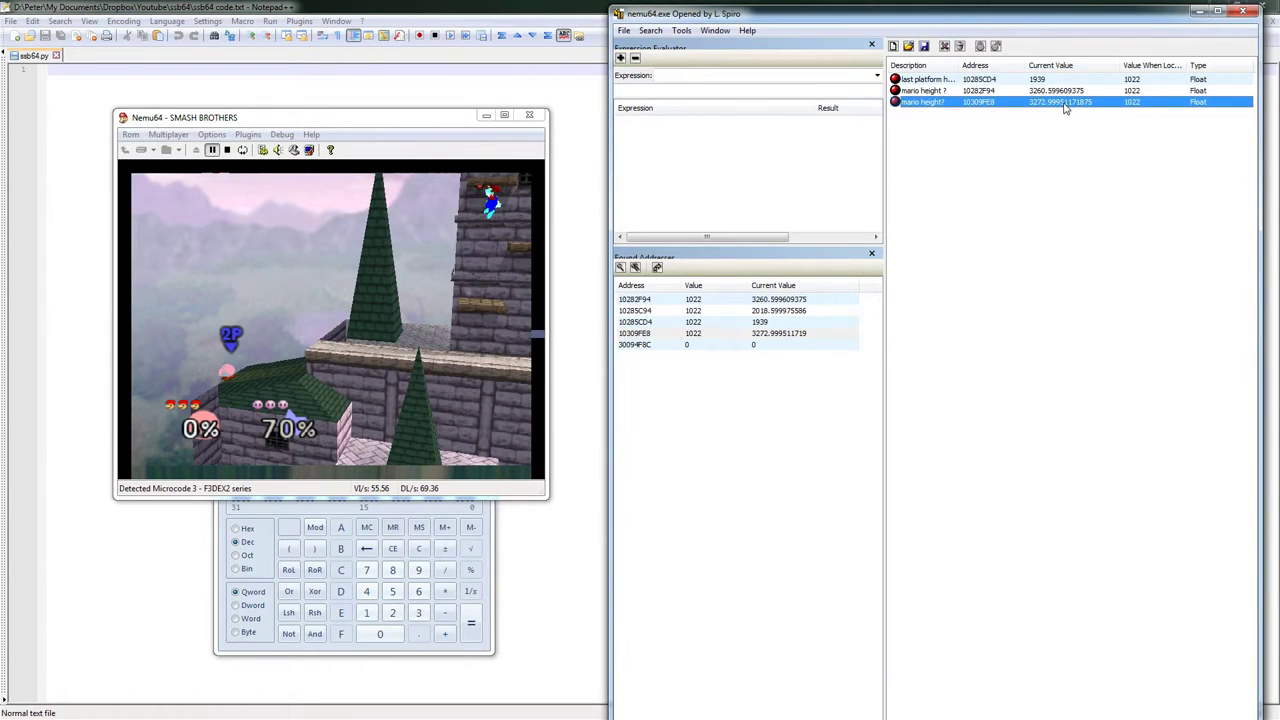
pyautogui.click(212, 150)
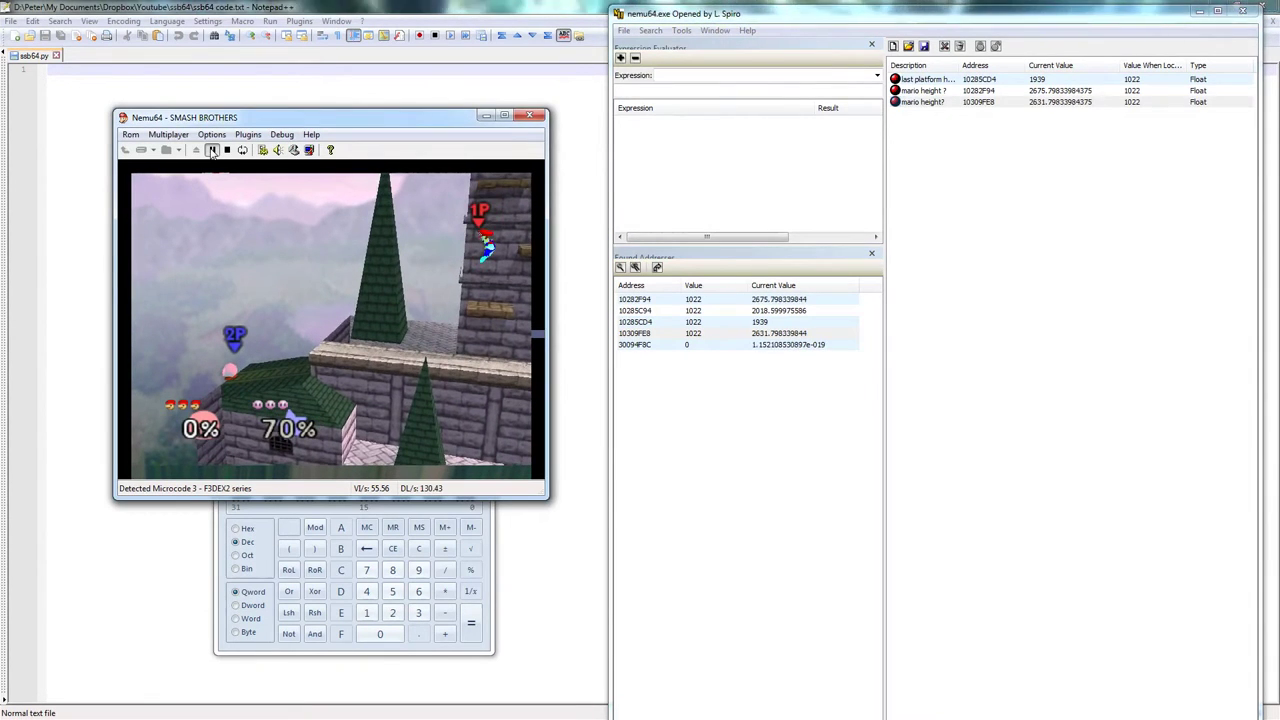
pyautogui.click(212, 150)
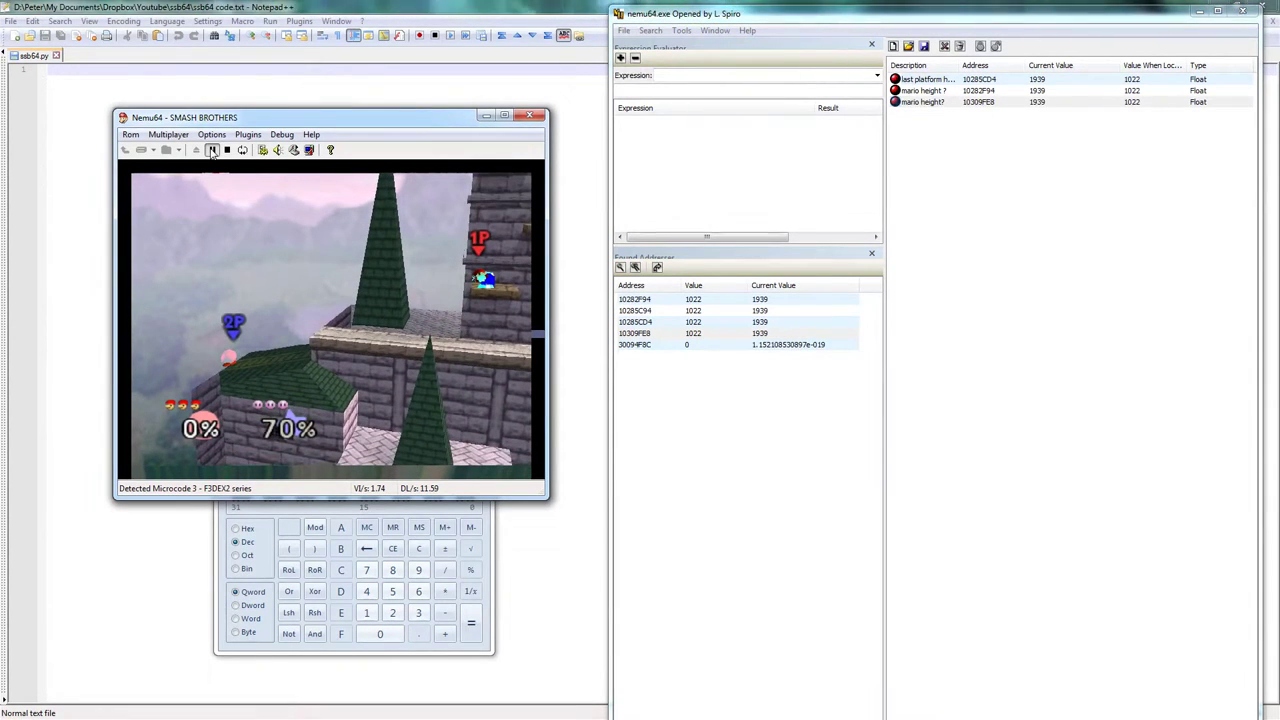
# Resume and pause the emulation repeatedly as Mario drops past the tower to watch both candidate height values.
pyautogui.click(212, 150)
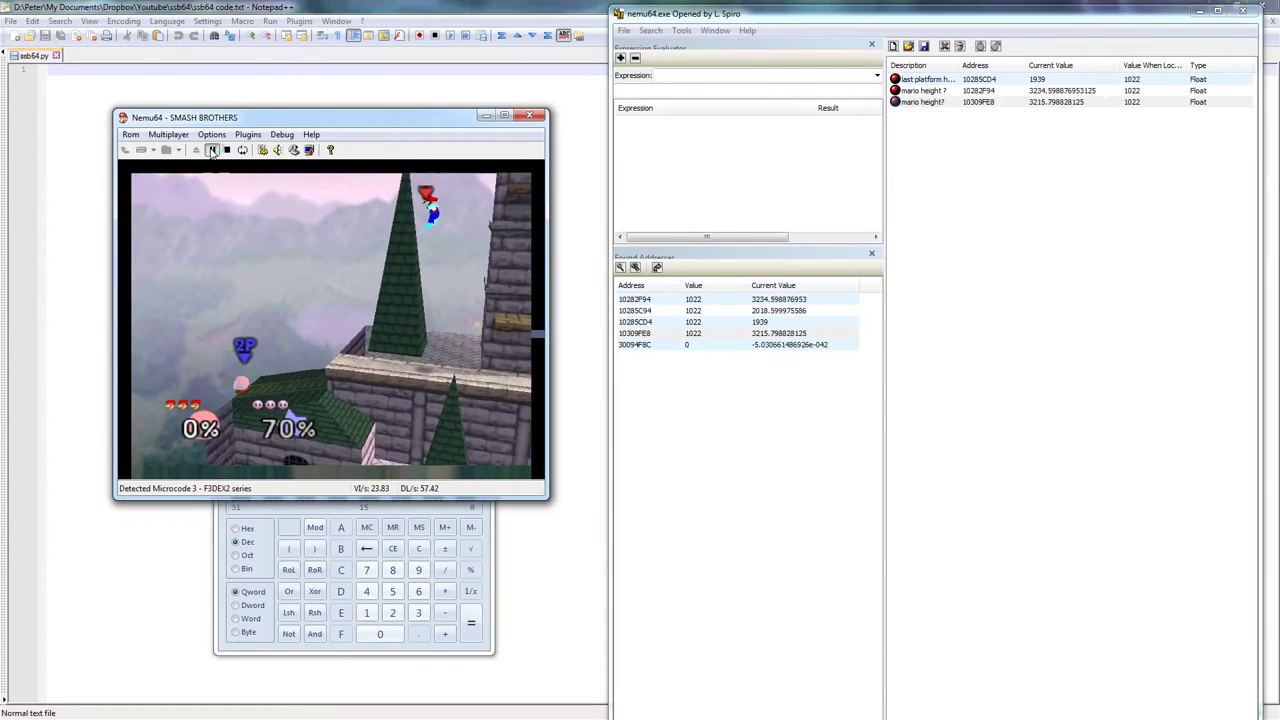
pyautogui.click(212, 150)
pyautogui.click(212, 150)
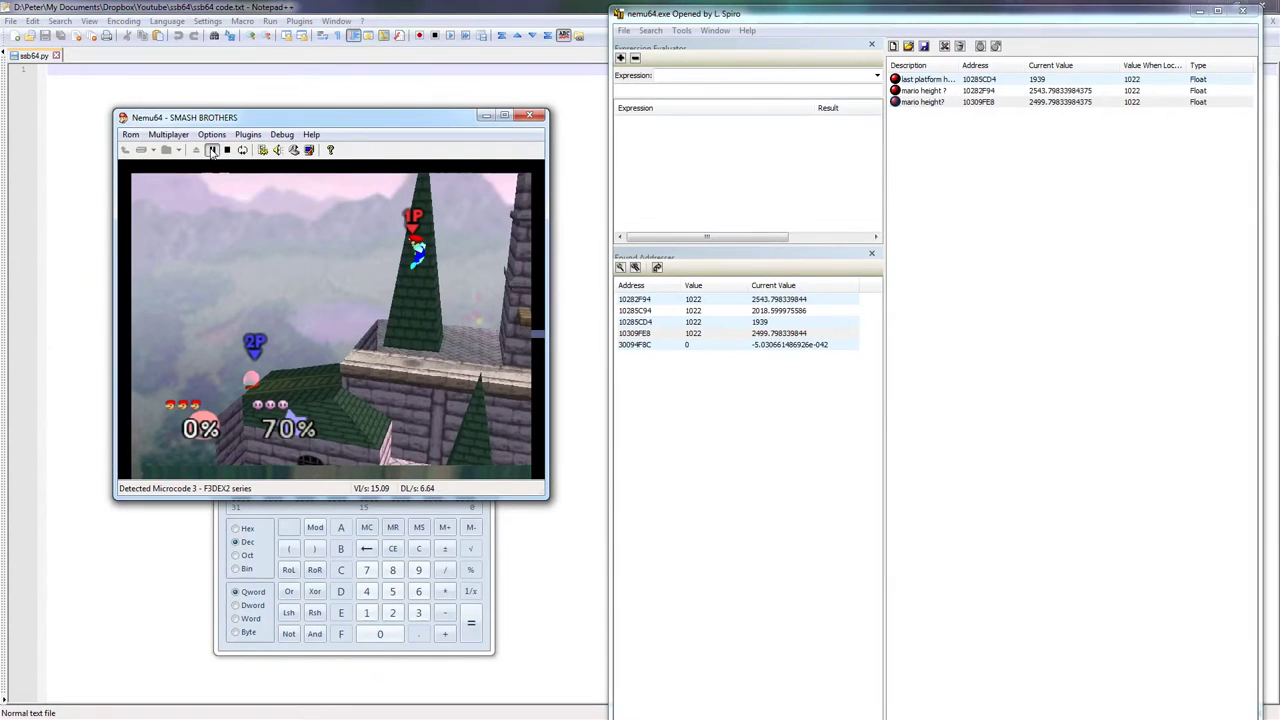
pyautogui.click(212, 150)
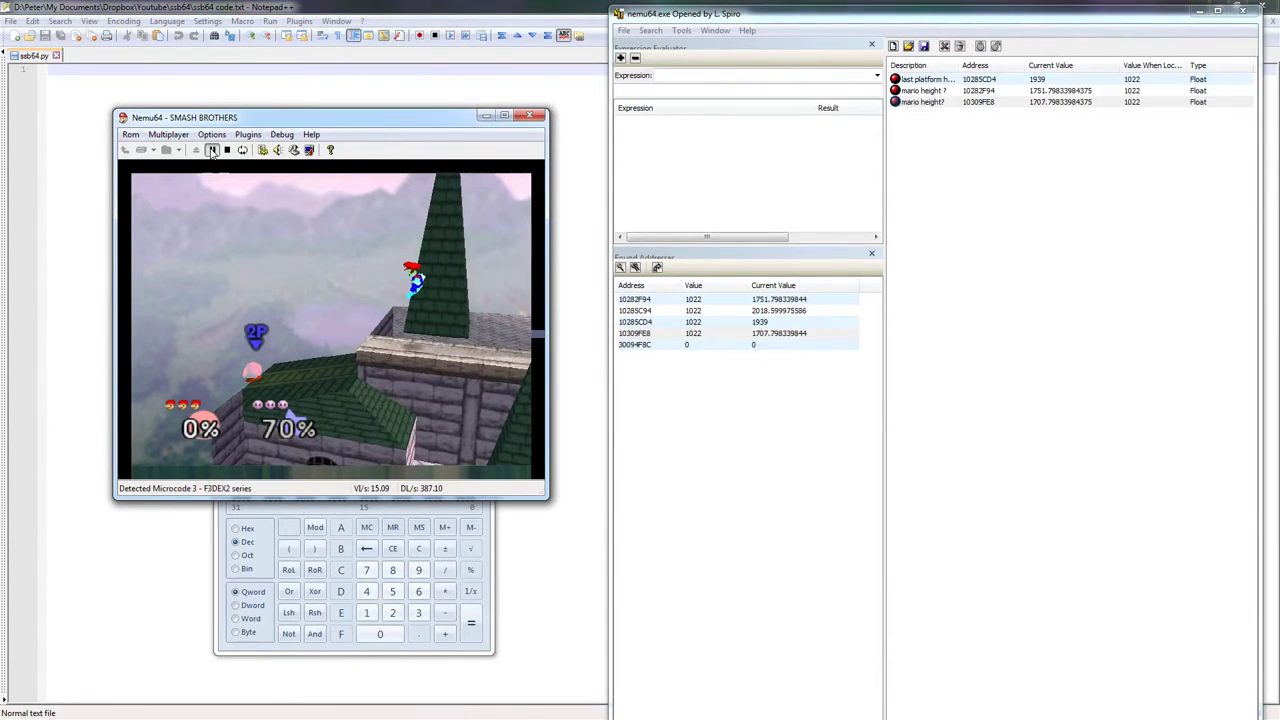
# Compare the current values of saved addresses 10282F94 and 10309FE8 while the game is paused with Mario in mid-air.
pyautogui.click(1076, 92)
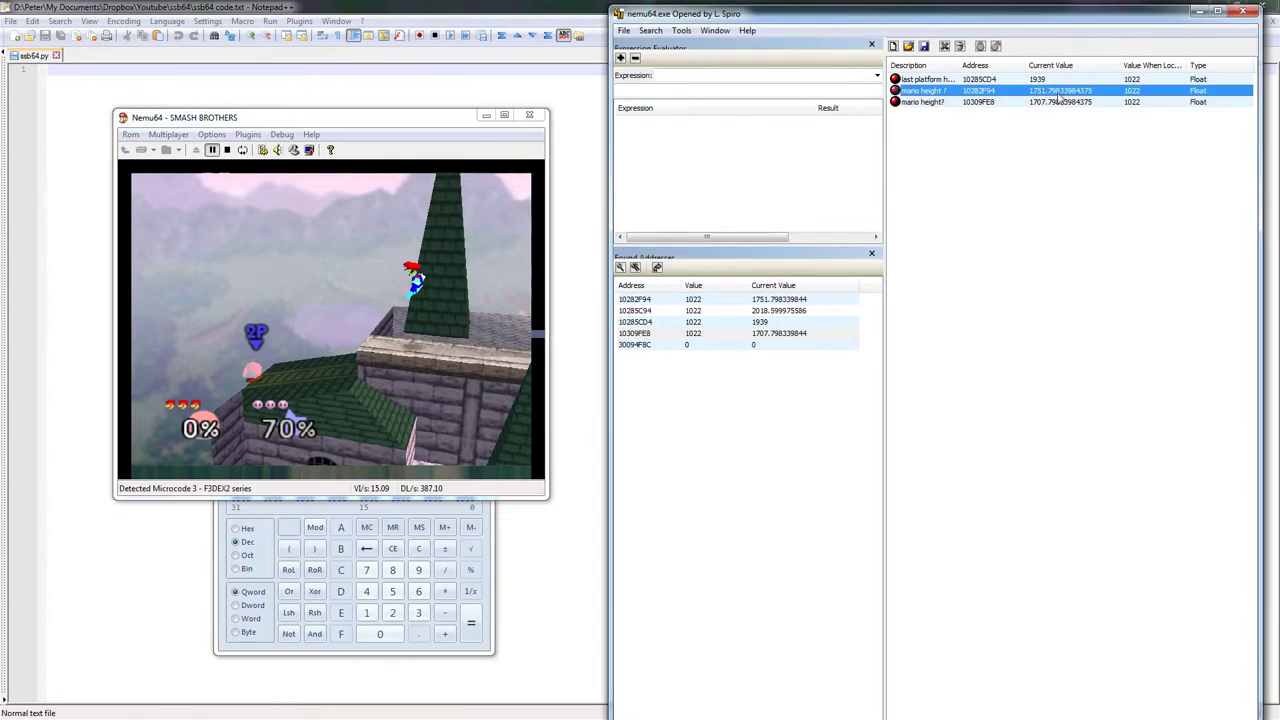
pyautogui.click(1067, 103)
pyautogui.click(1050, 93)
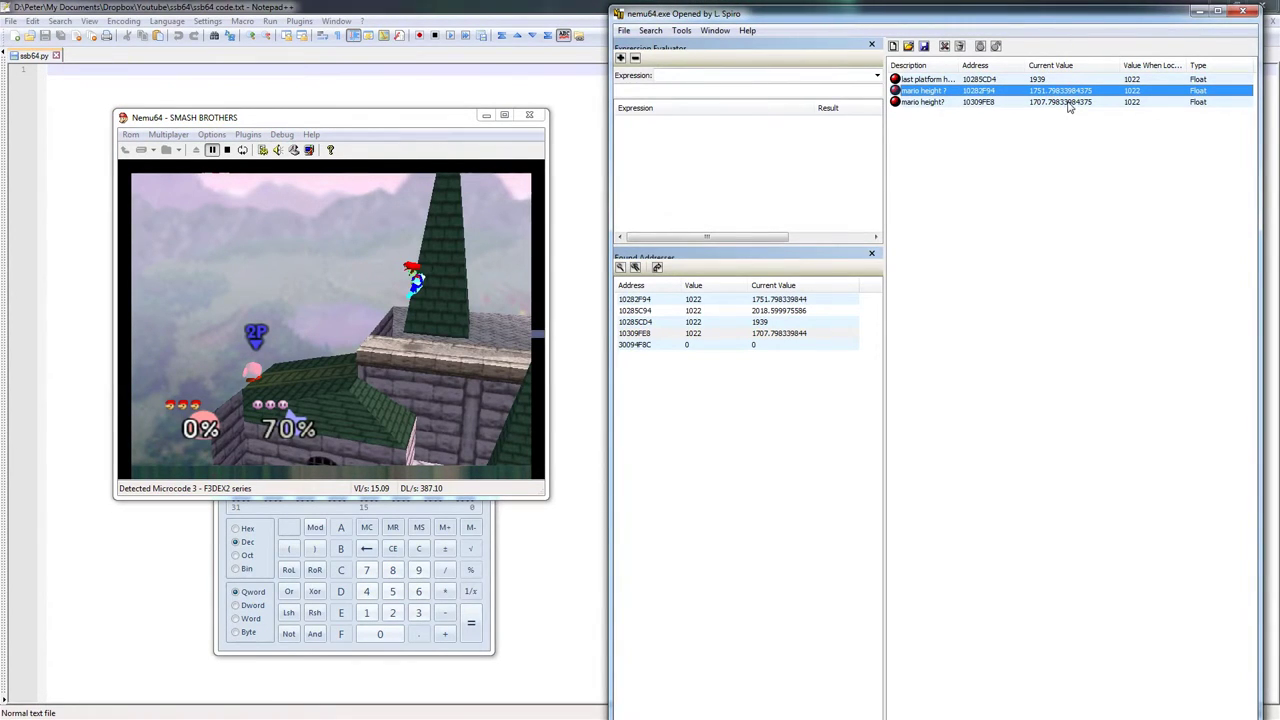
pyautogui.click(1068, 102)
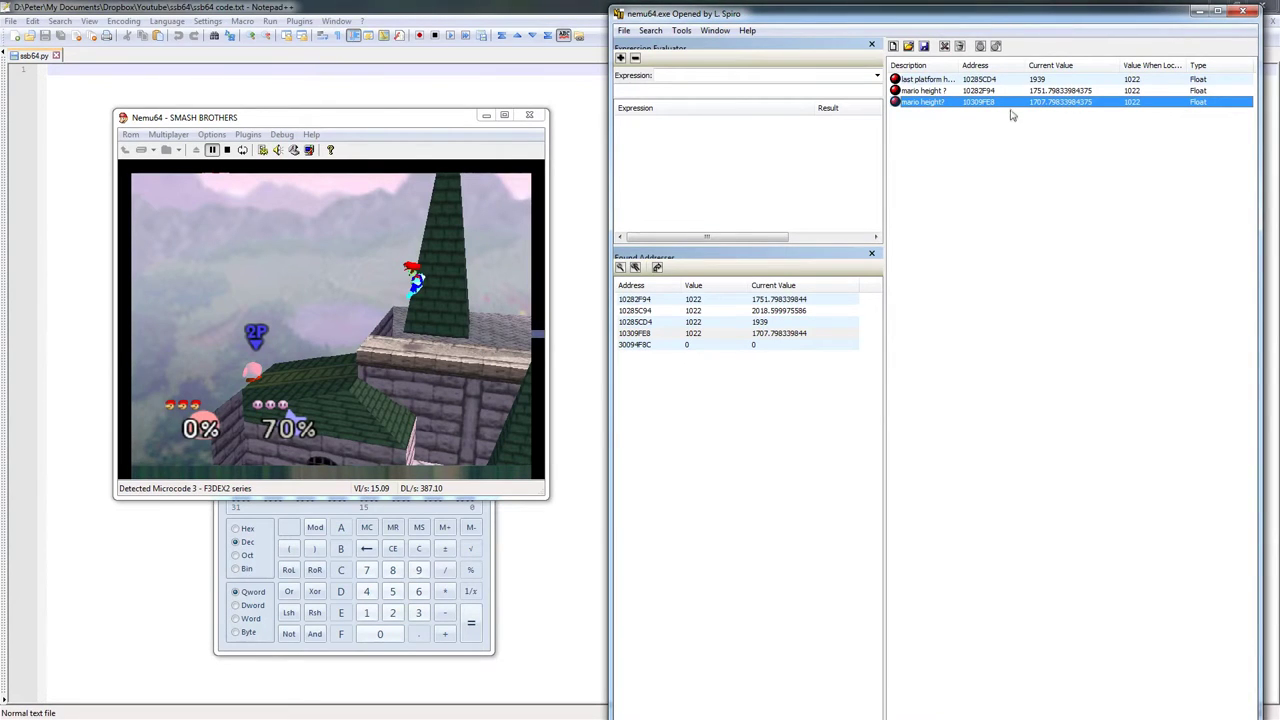
pyautogui.click(981, 91)
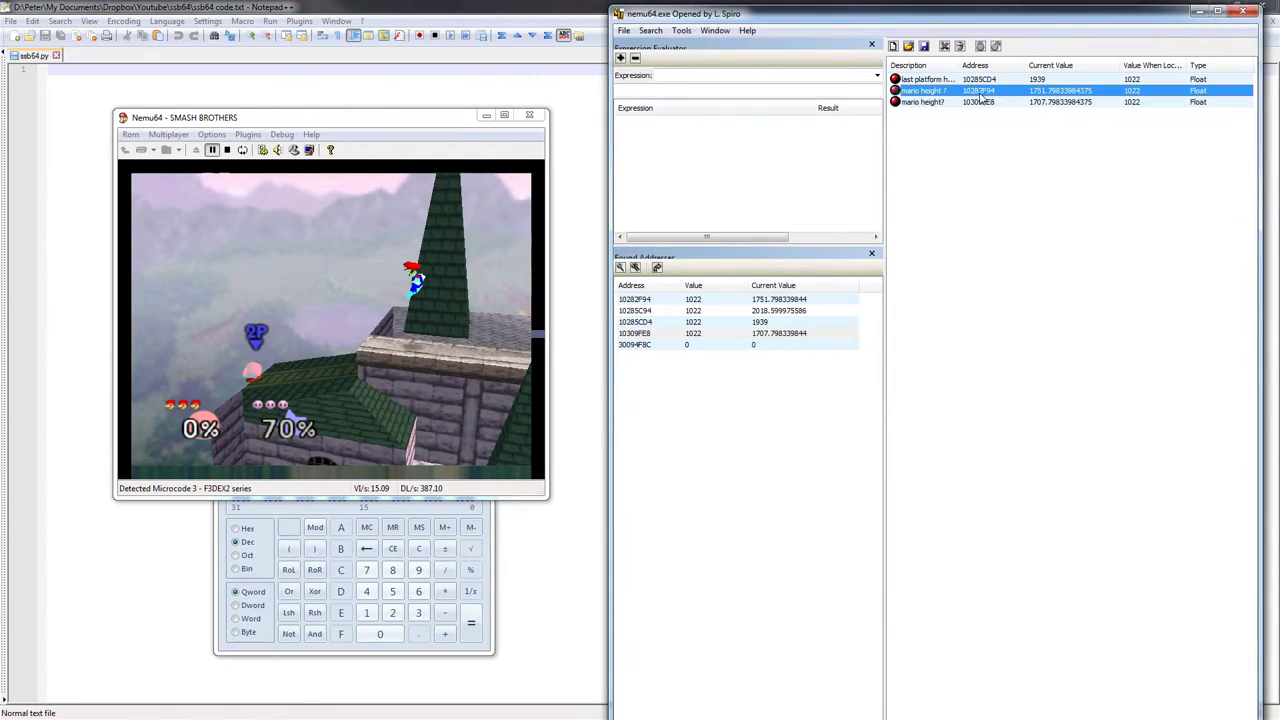
pyautogui.rightClick(1061, 97)
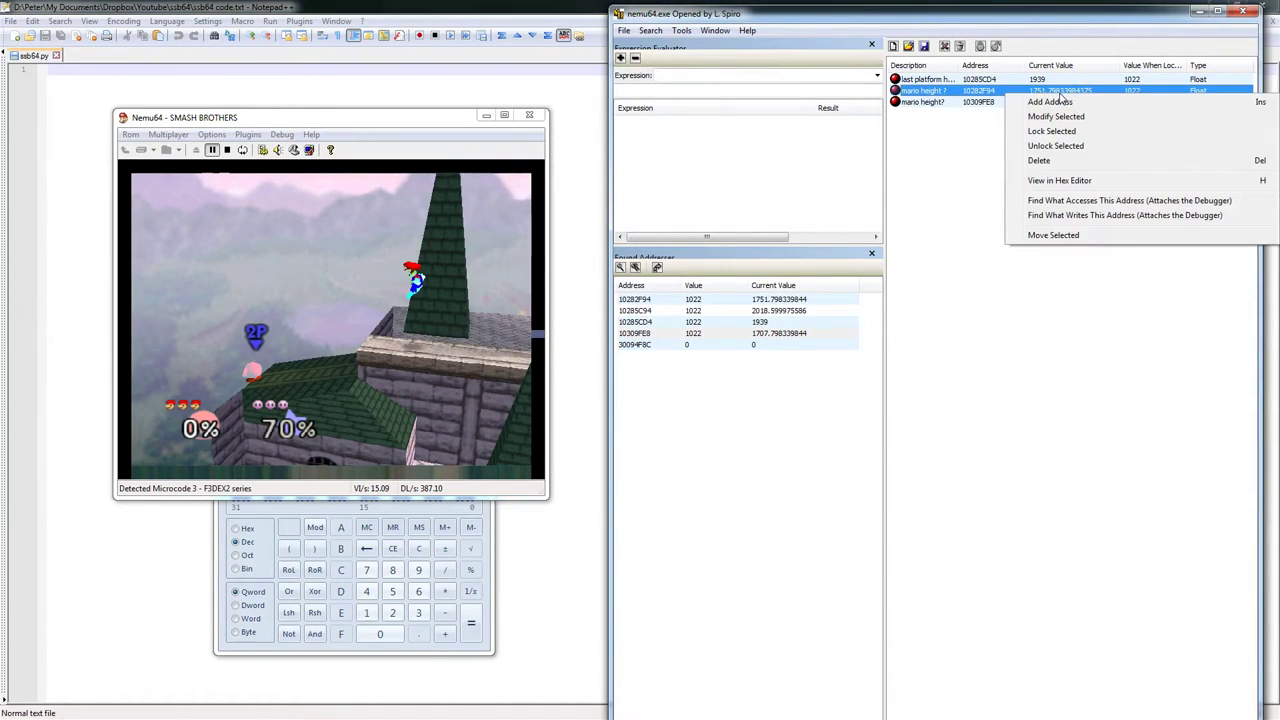
pyautogui.click(965, 225)
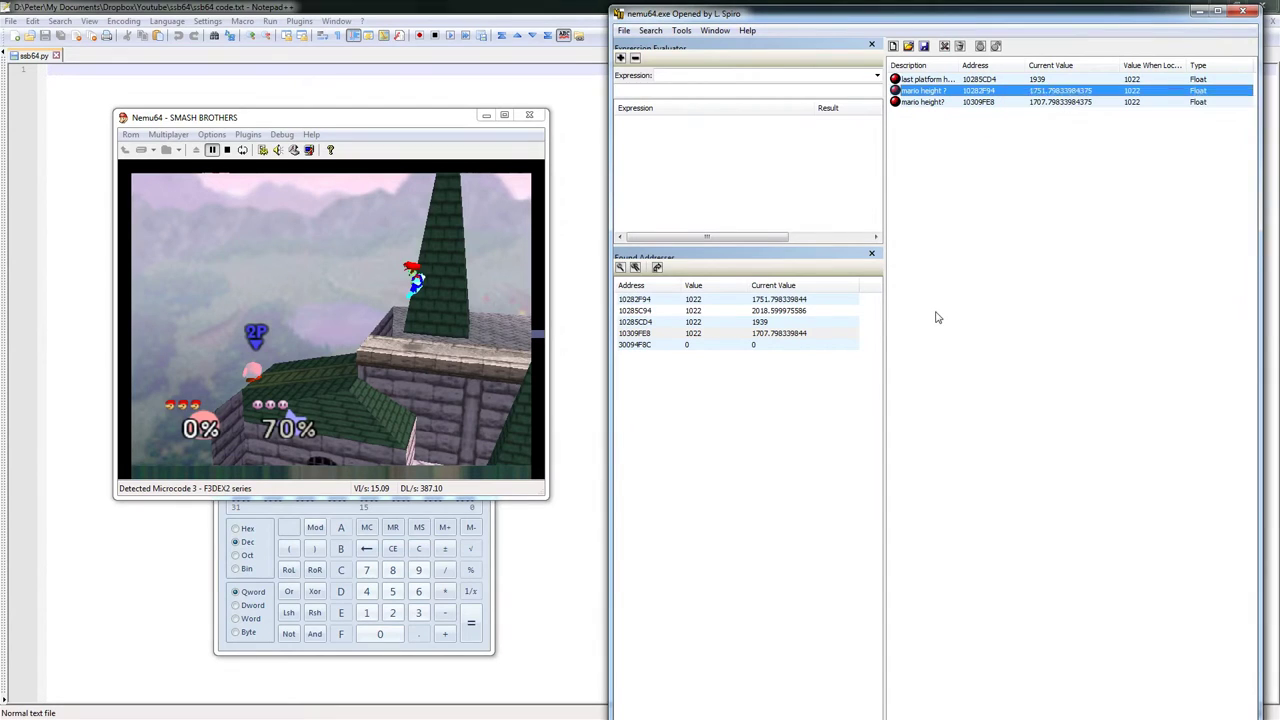
# Open the emulator's debugger memory viewer and search RDRAM for the hex value 44daf98c.
pyautogui.click(248, 134)
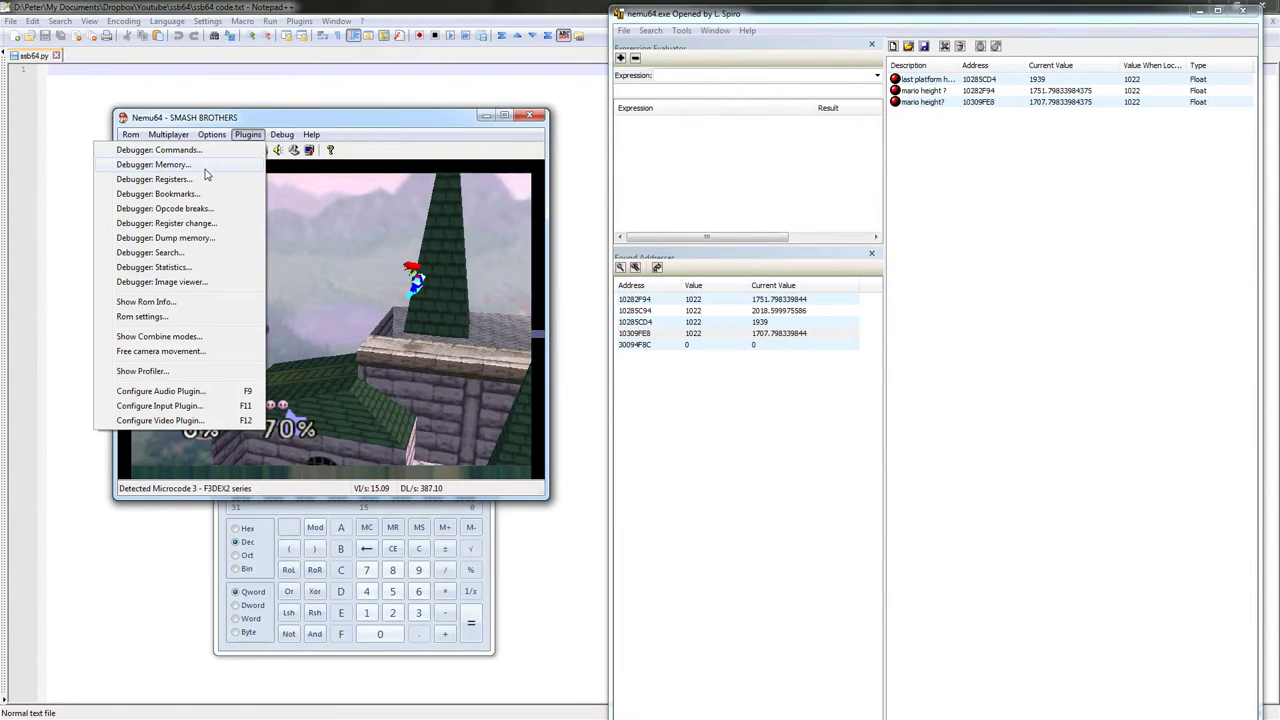
pyautogui.click(200, 166)
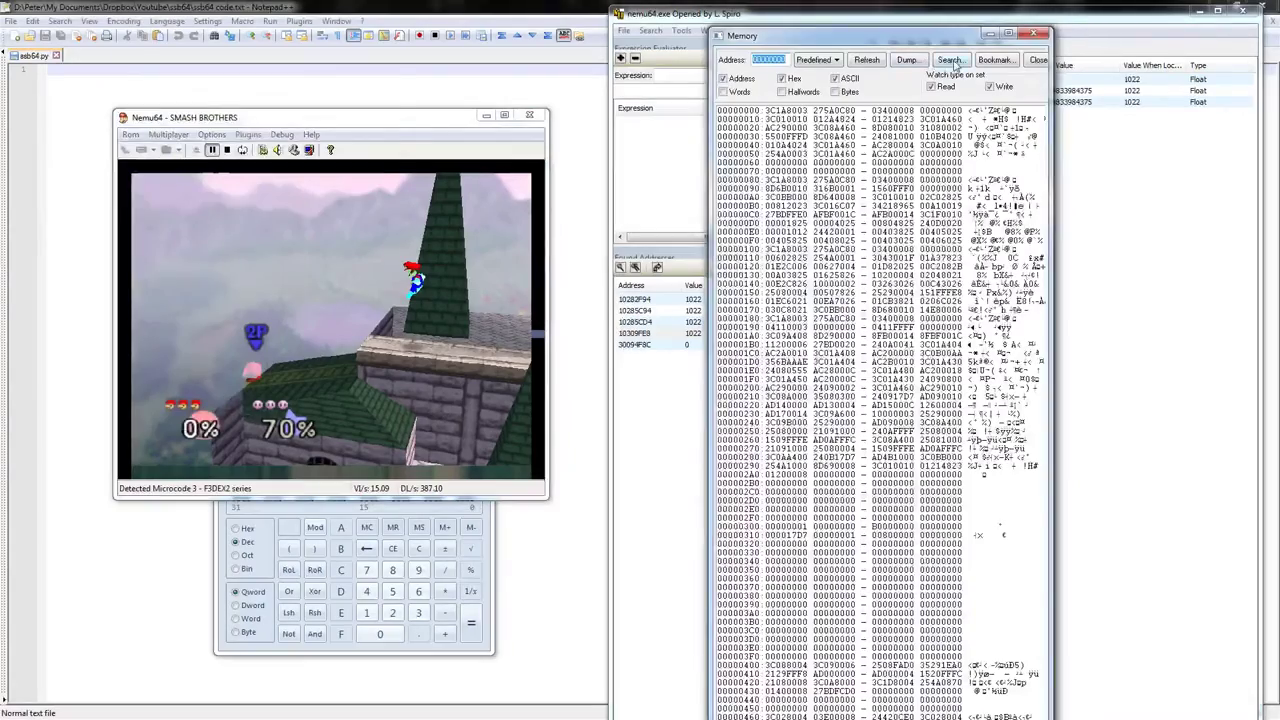
pyautogui.click(950, 60)
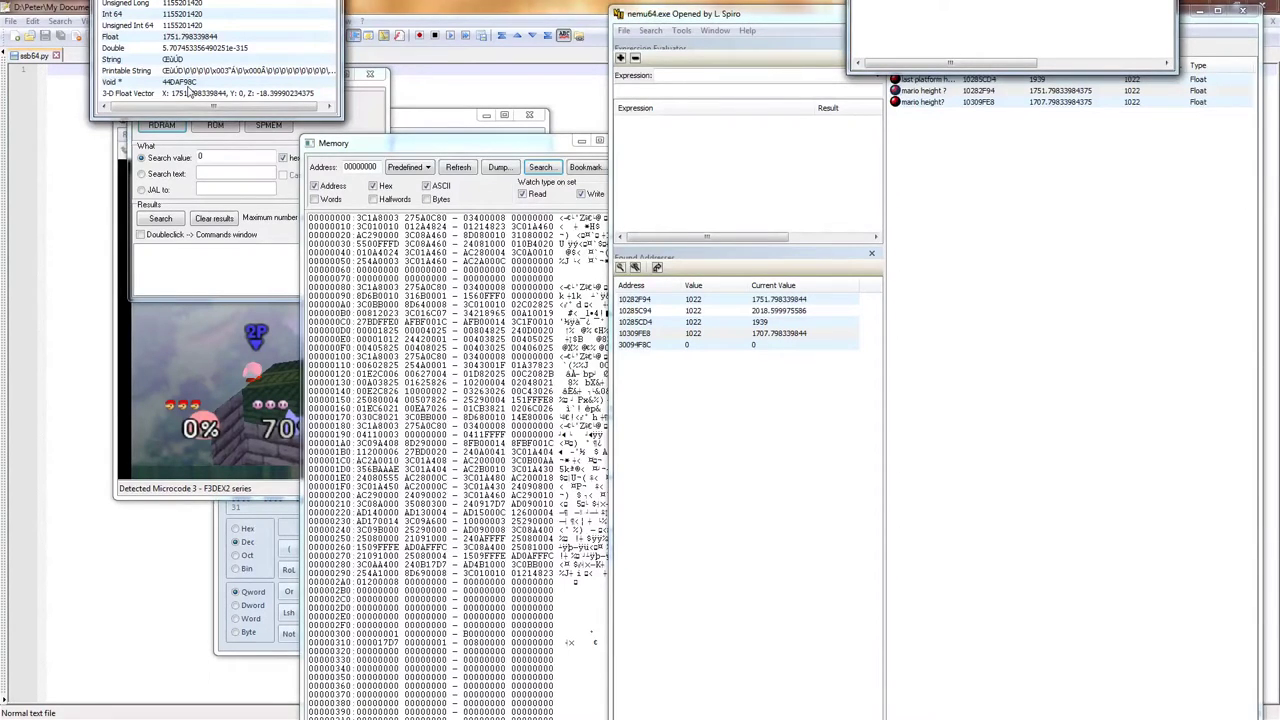
pyautogui.click(216, 156)
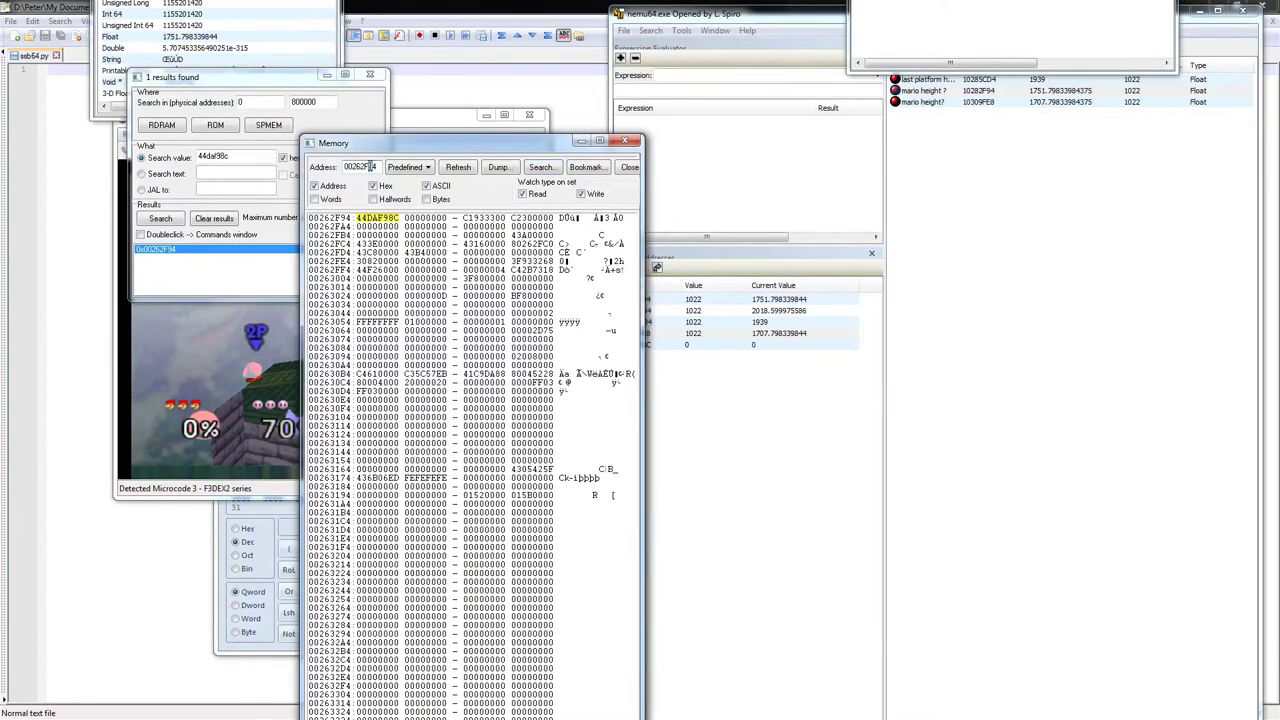
# Set the memory view's start address to 00262F84 and examine the words just before the height value at 00262F94.
pyautogui.write('8')
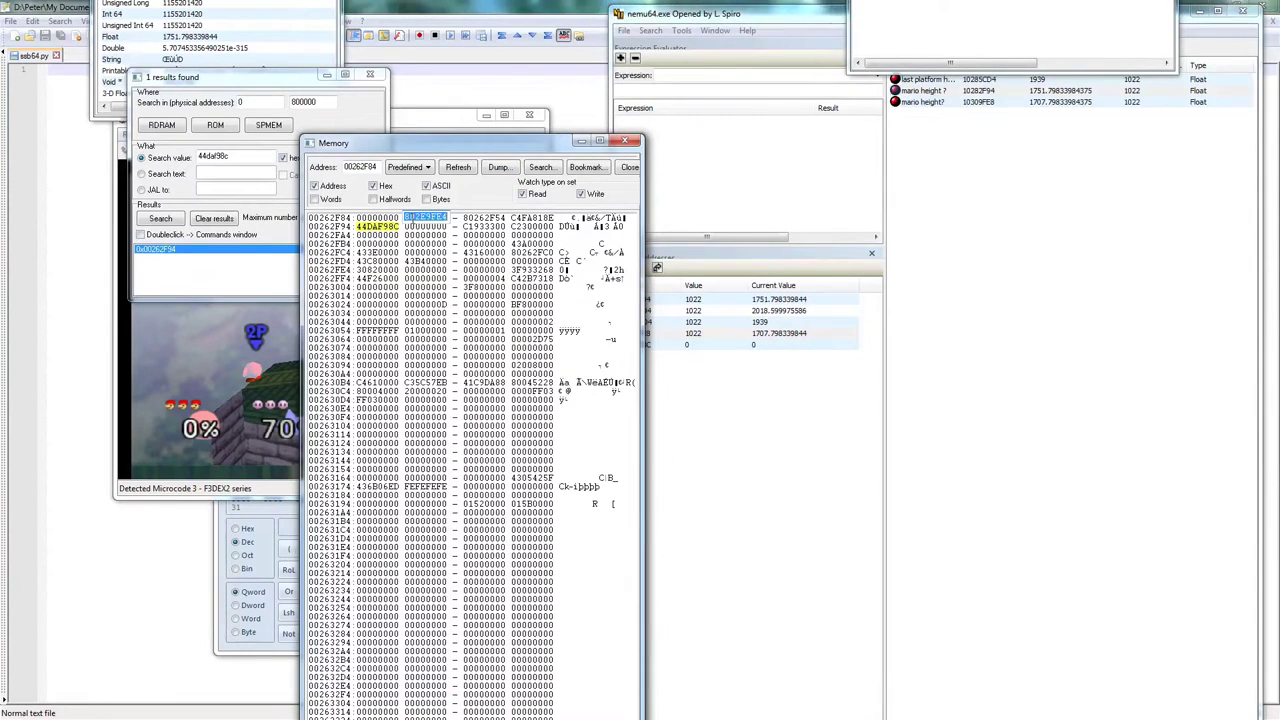
pyautogui.click(418, 243)
pyautogui.click(418, 218)
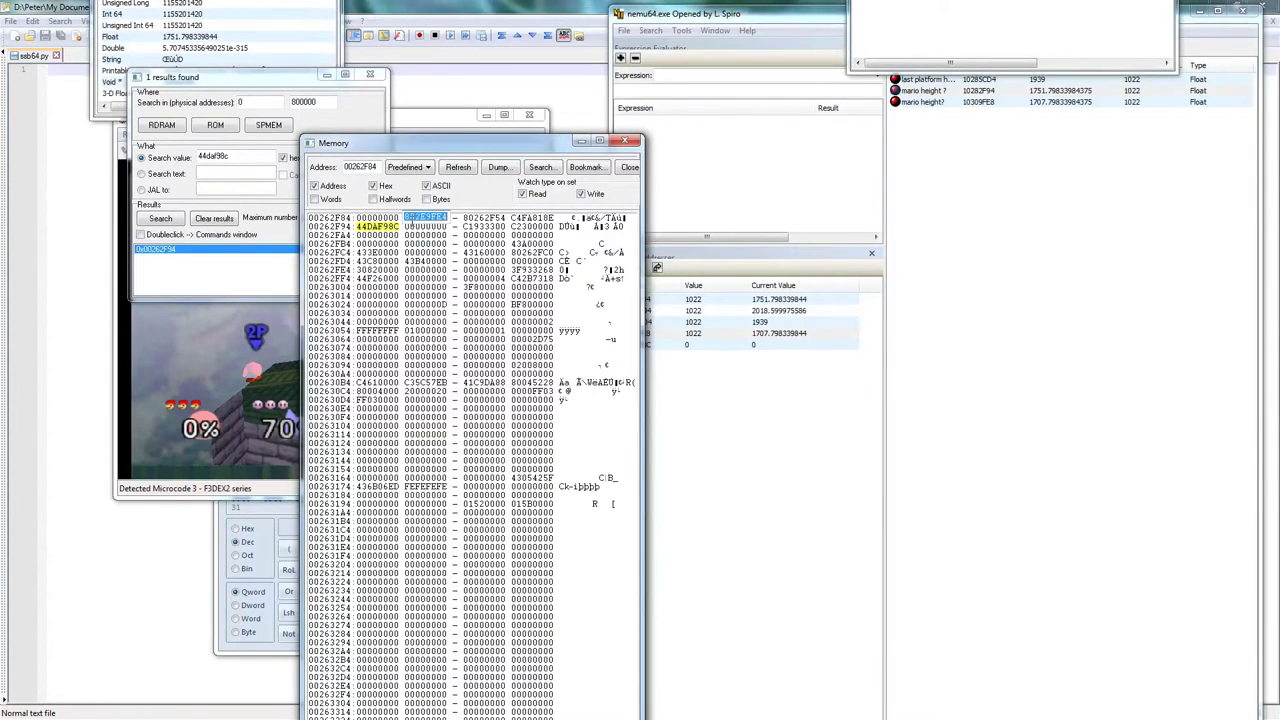
pyautogui.moveTo(405, 217); pyautogui.dragTo(442, 217)
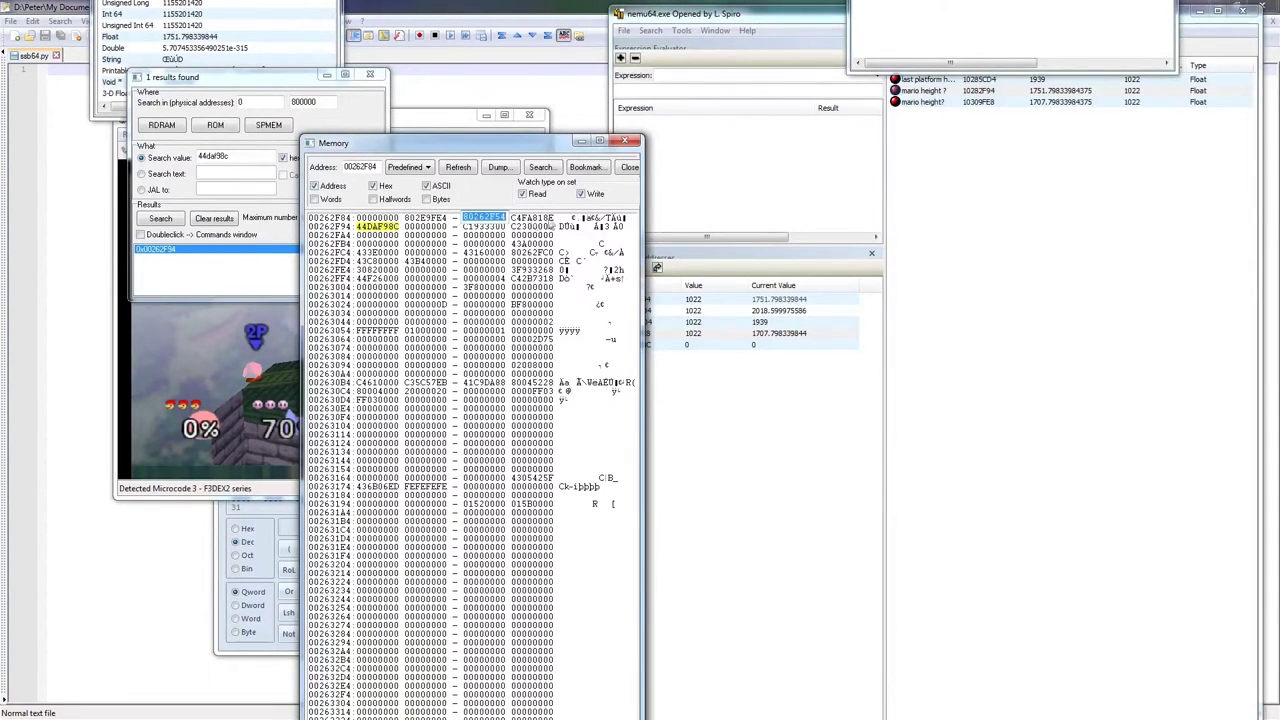
pyautogui.click(540, 218)
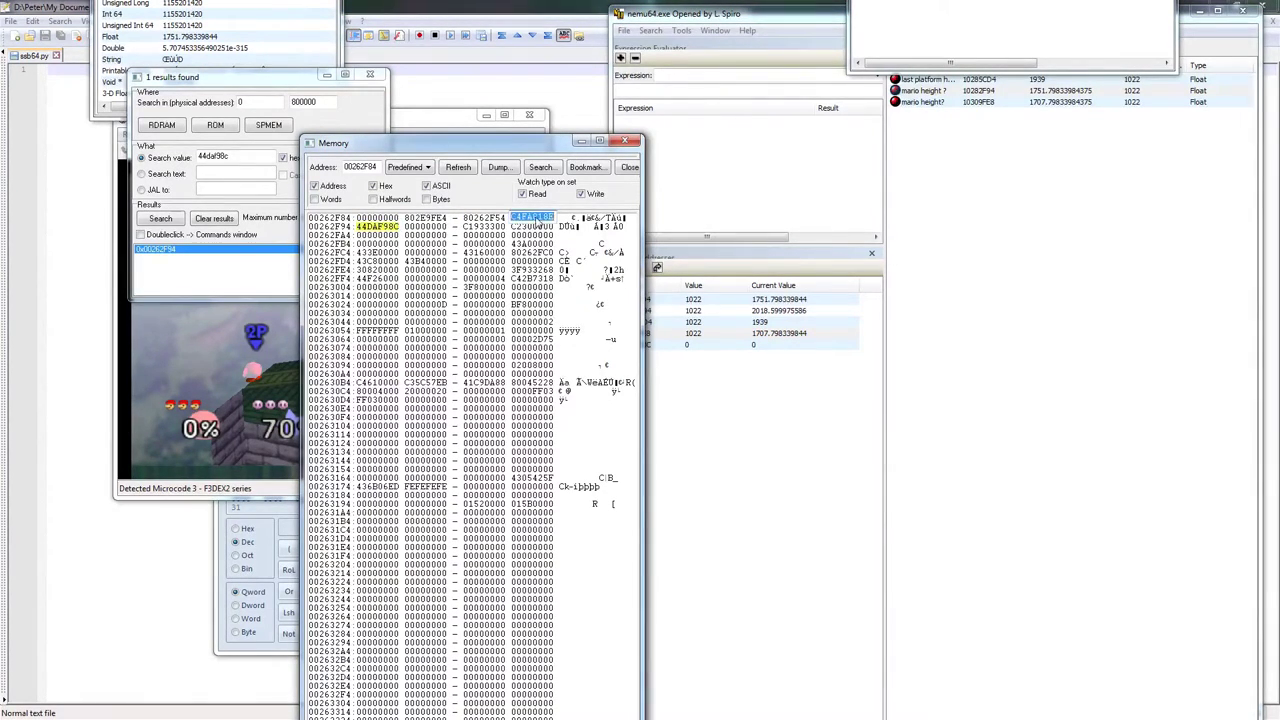
pyautogui.click(378, 227)
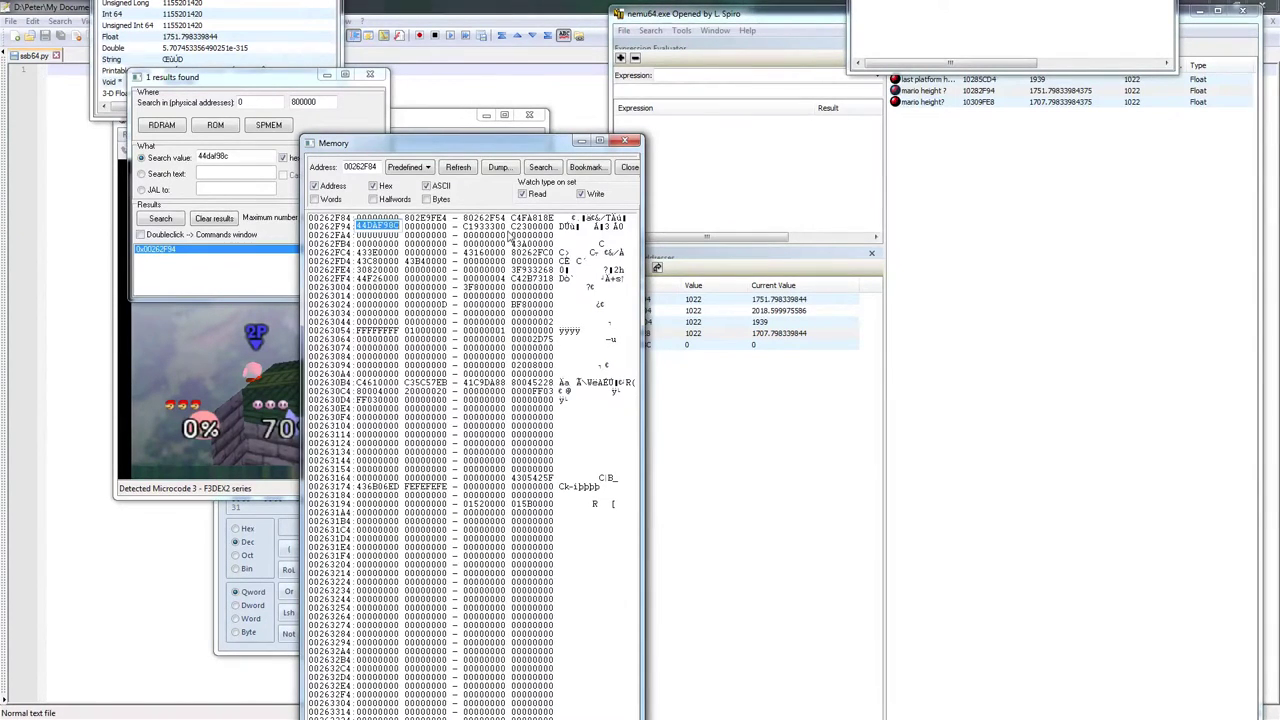
# Move the search and memory windows off the game screen, resume the emulation and refresh the memory view.
pyautogui.moveTo(268, 83); pyautogui.dragTo(918, 135)
pyautogui.click(140, 150)
pyautogui.moveTo(567, 149); pyautogui.dragTo(924, 156)
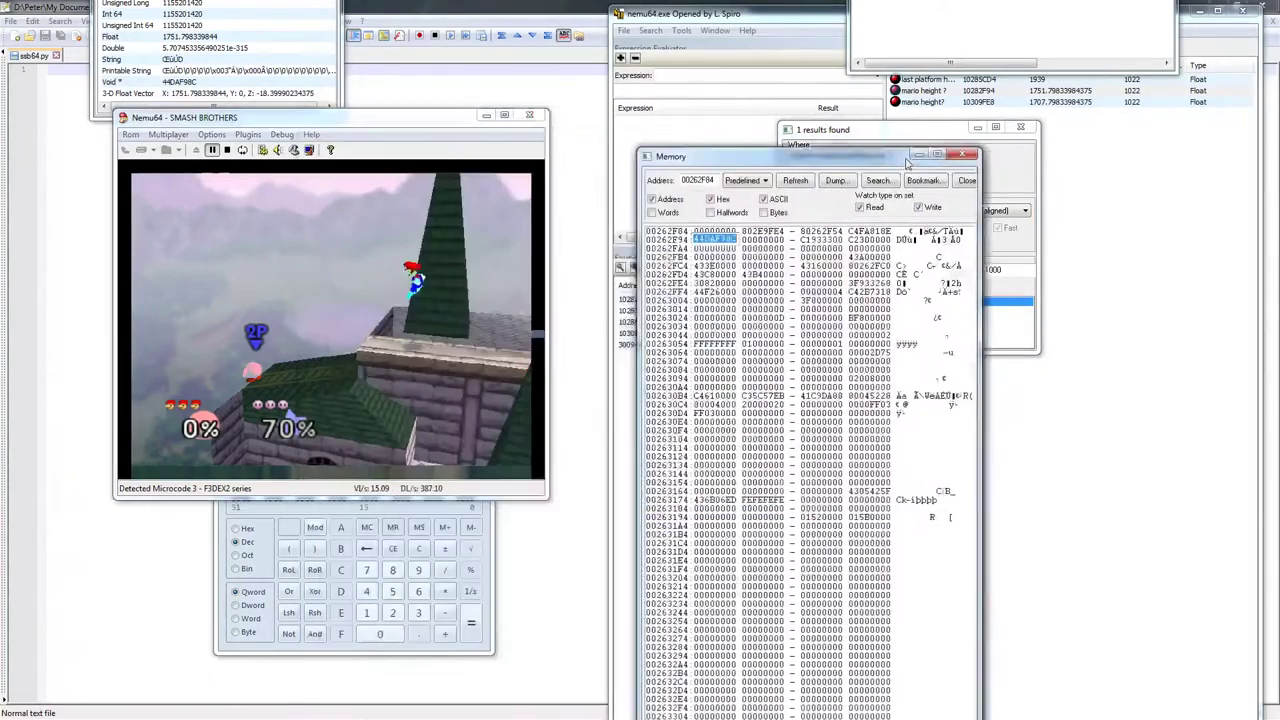
pyautogui.click(211, 150)
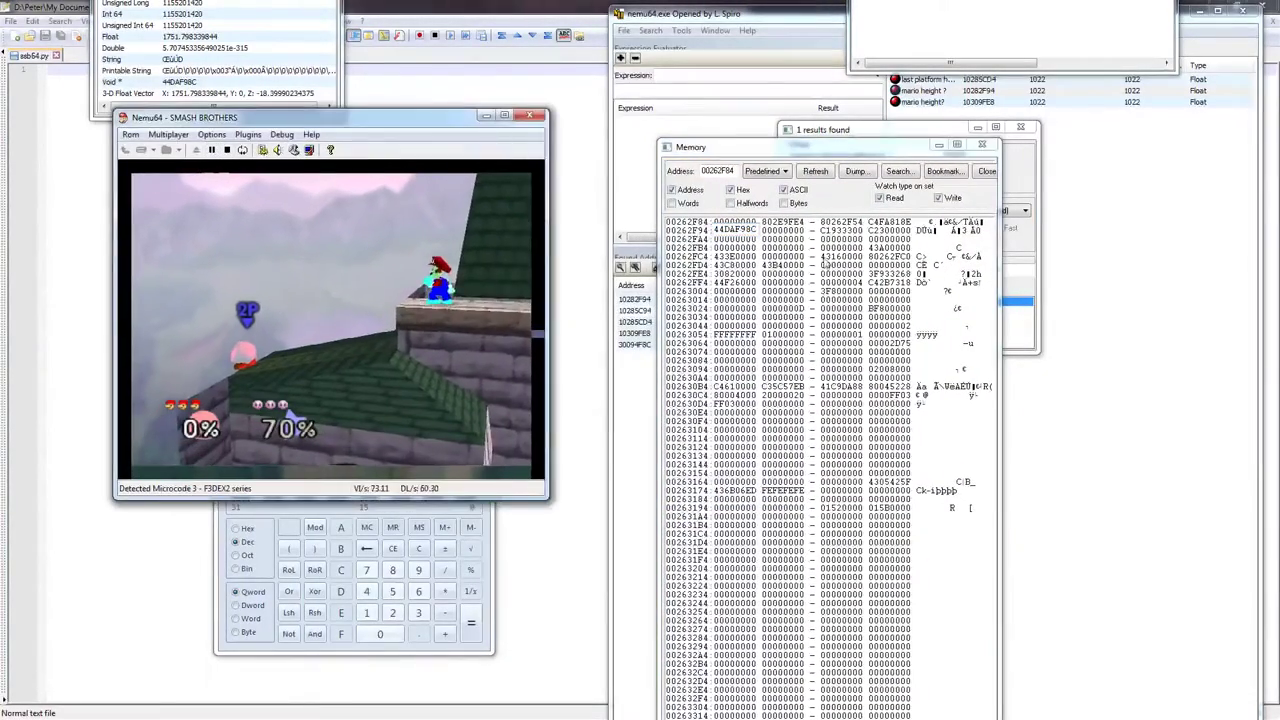
pyautogui.click(815, 171)
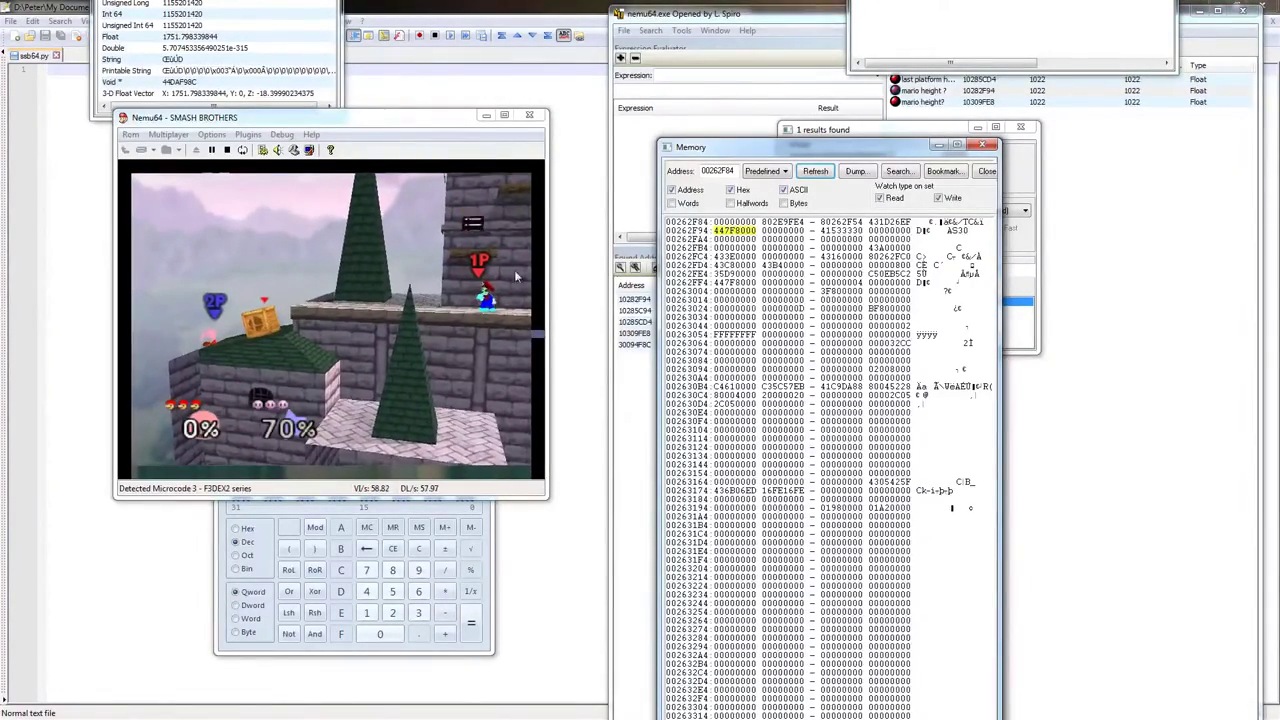
# Pause the game with Mario in mid-air and set a write-only watch on the memory word at 00262F90.
pyautogui.click(212, 150)
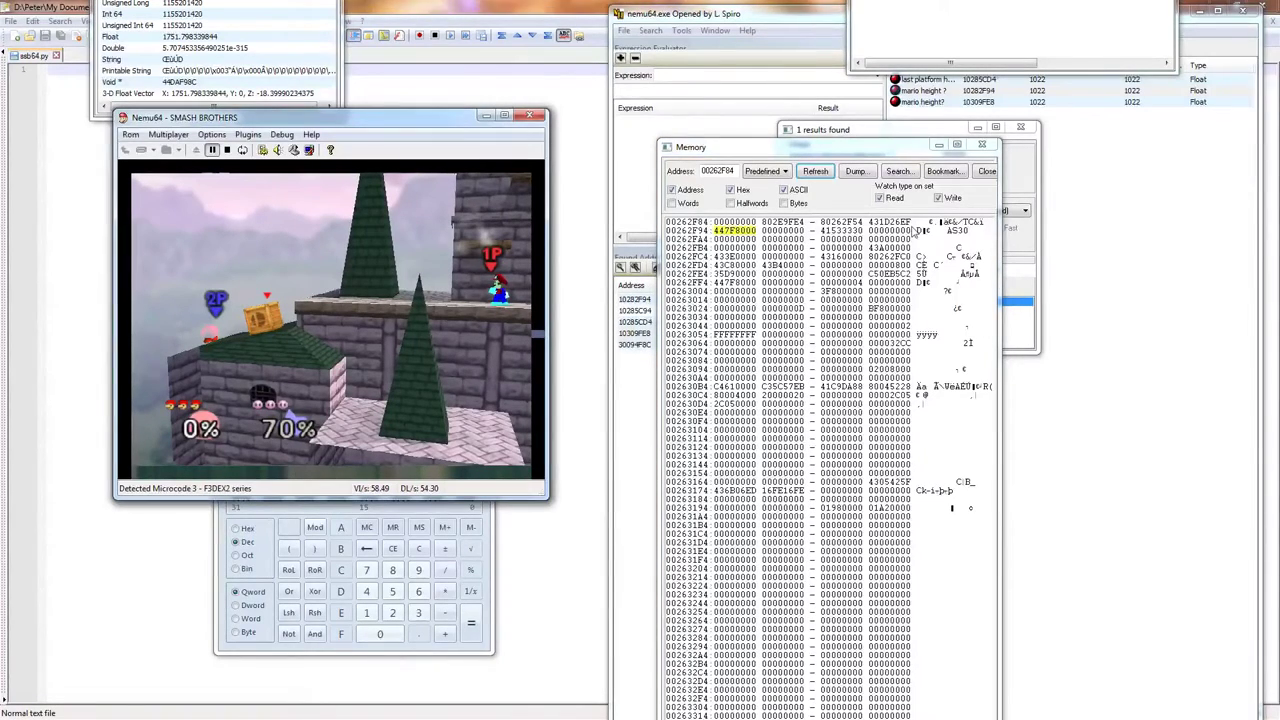
pyautogui.click(212, 150)
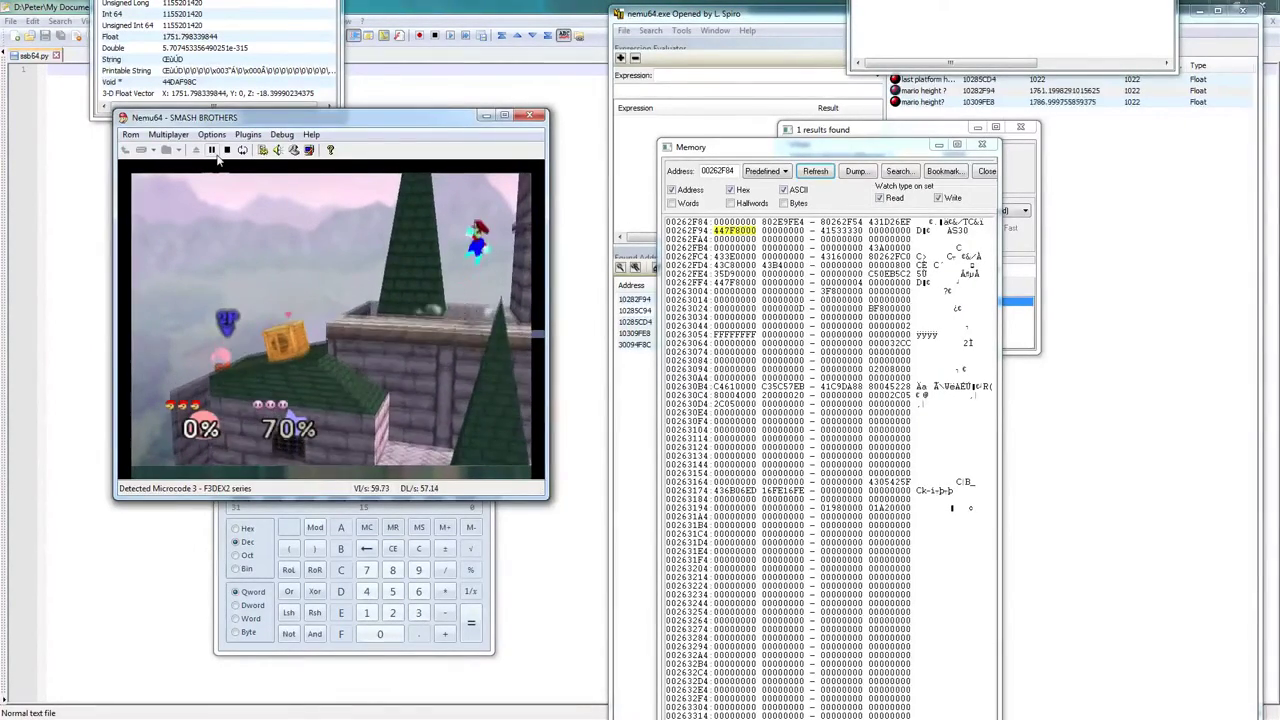
pyautogui.click(212, 151)
pyautogui.click(880, 197)
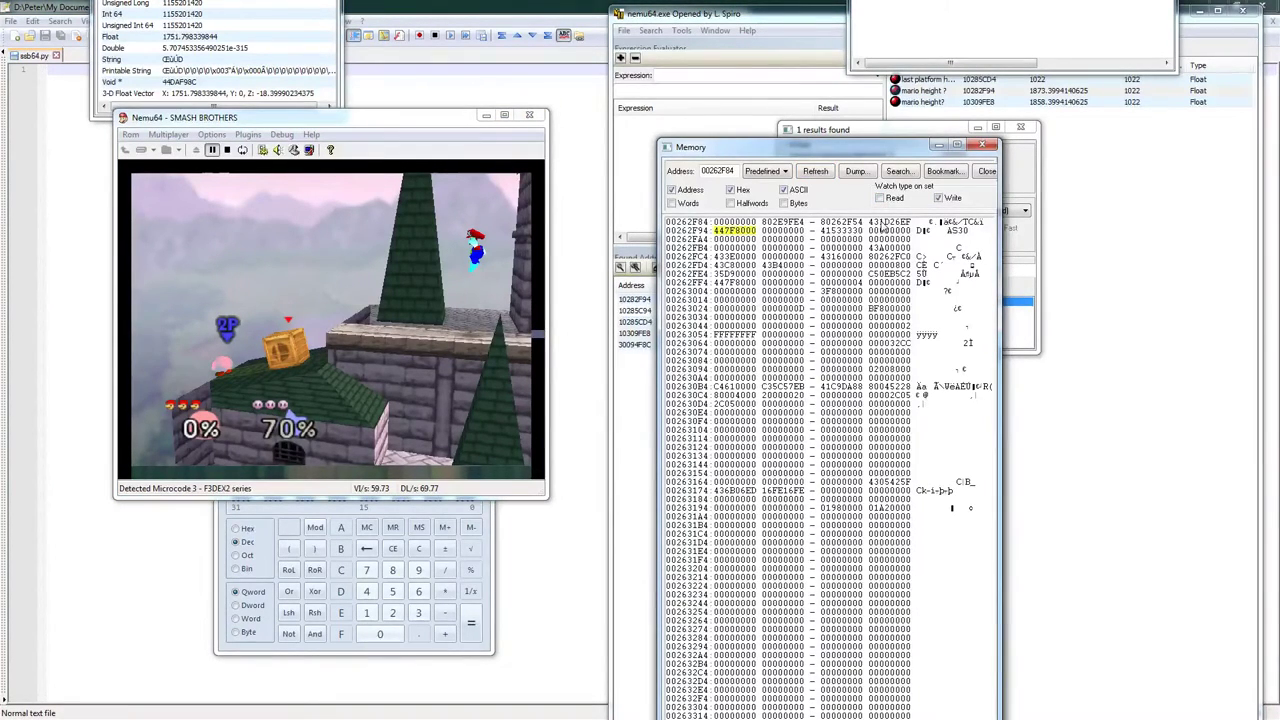
pyautogui.click(880, 222)
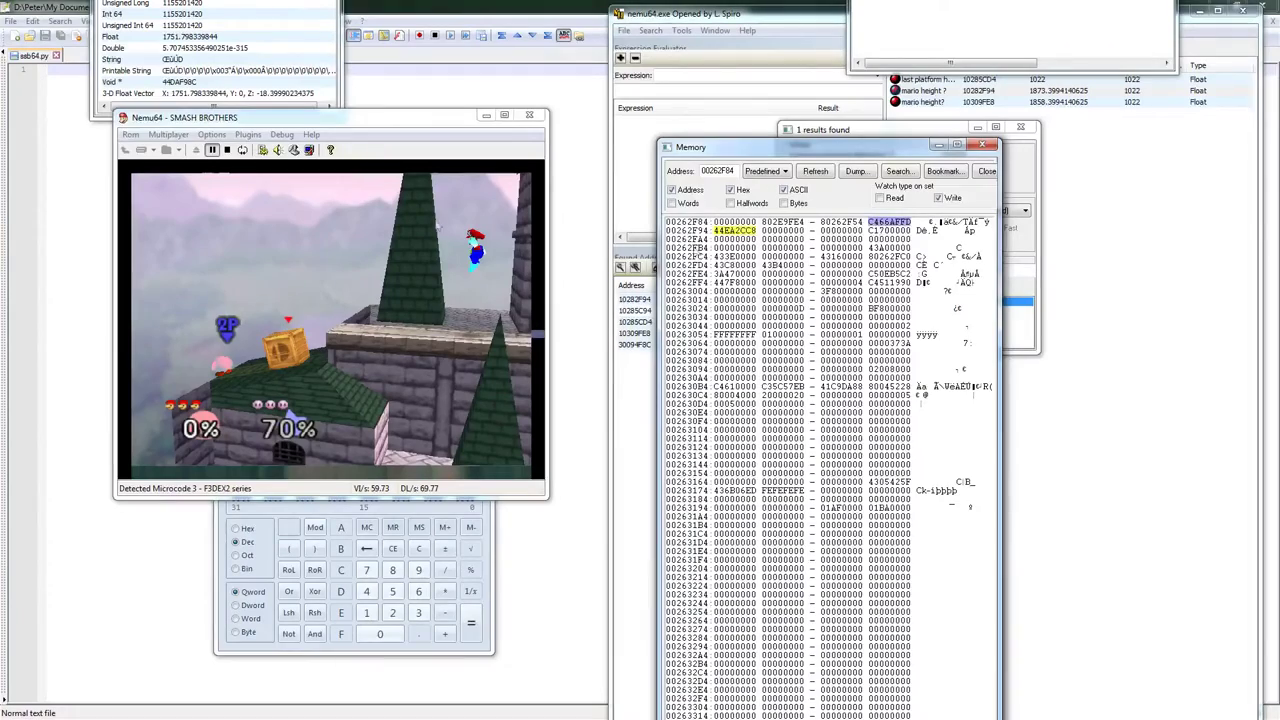
# Resume to the write break, step one instruction and change the memory word at 00262F90 to 4466AFFD.
pyautogui.click(213, 152)
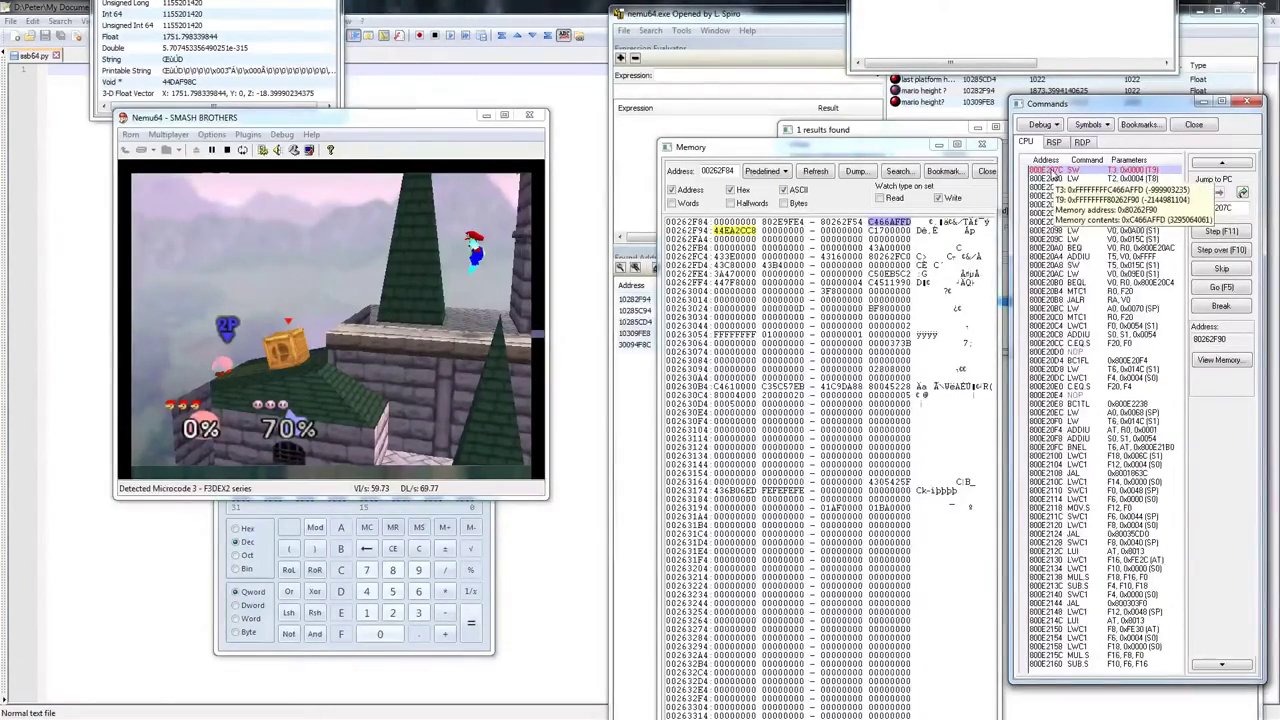
pyautogui.click(1207, 233)
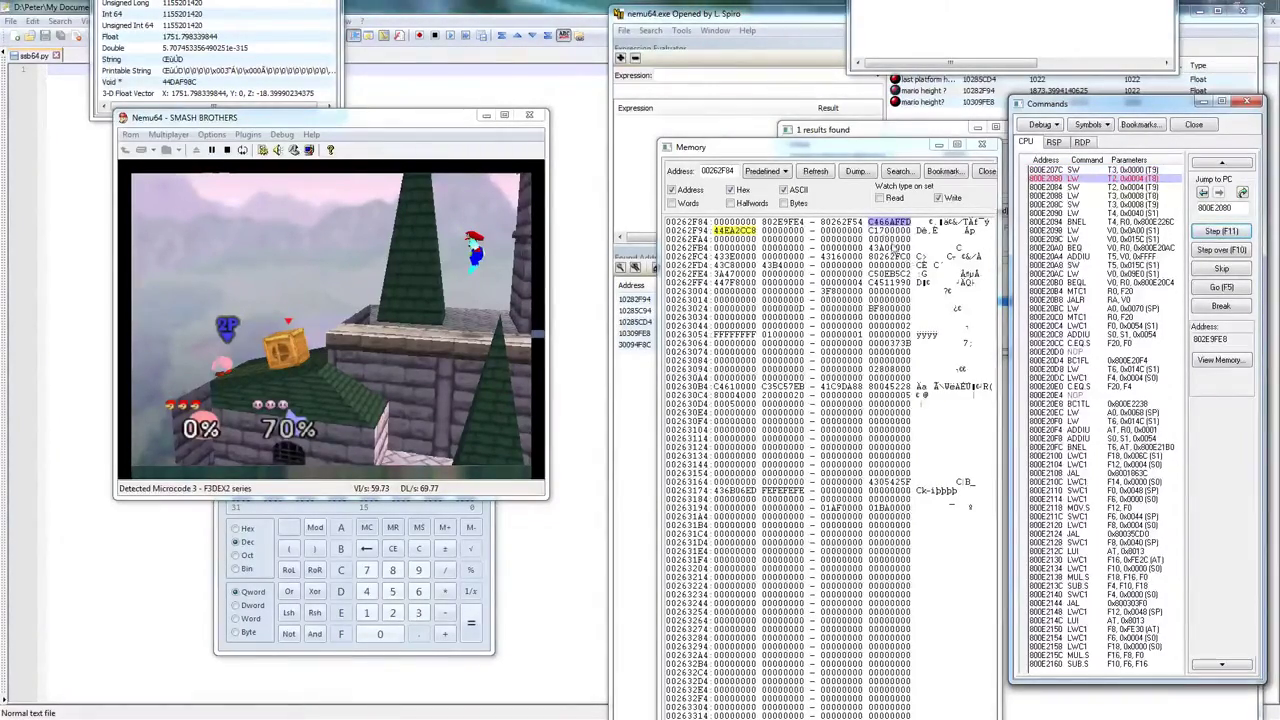
pyautogui.click(872, 224)
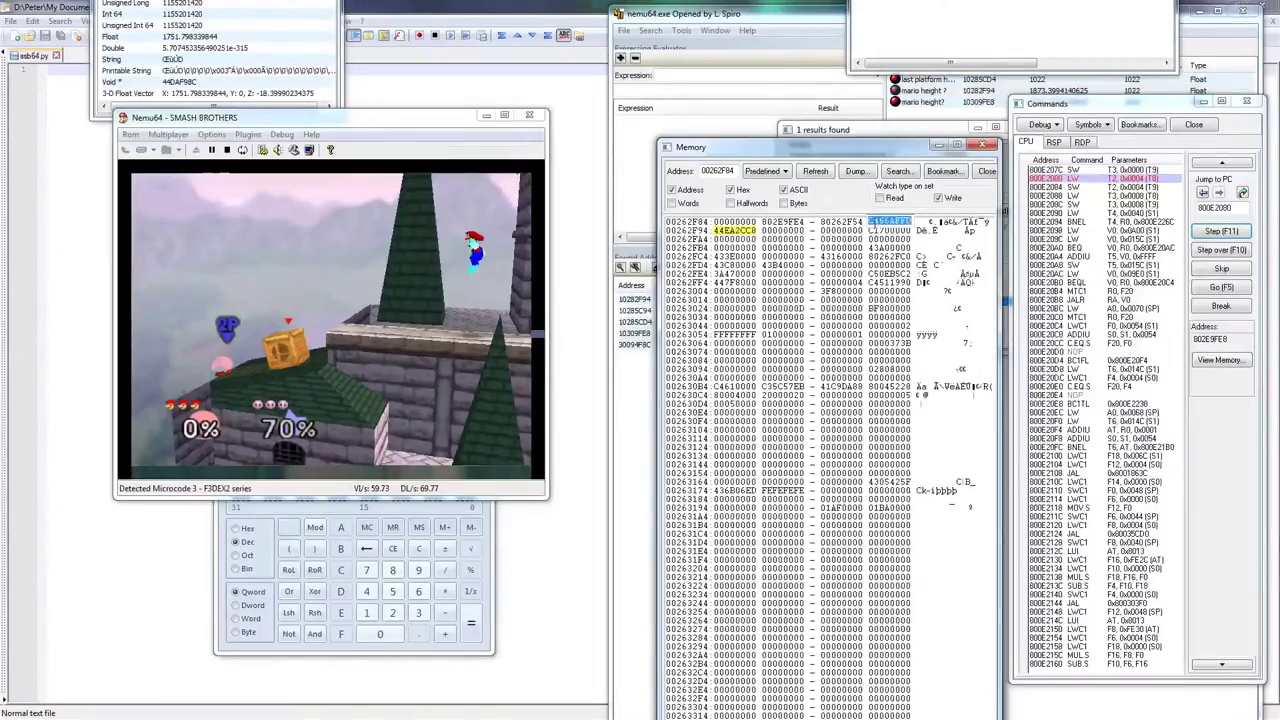
pyautogui.write('4')
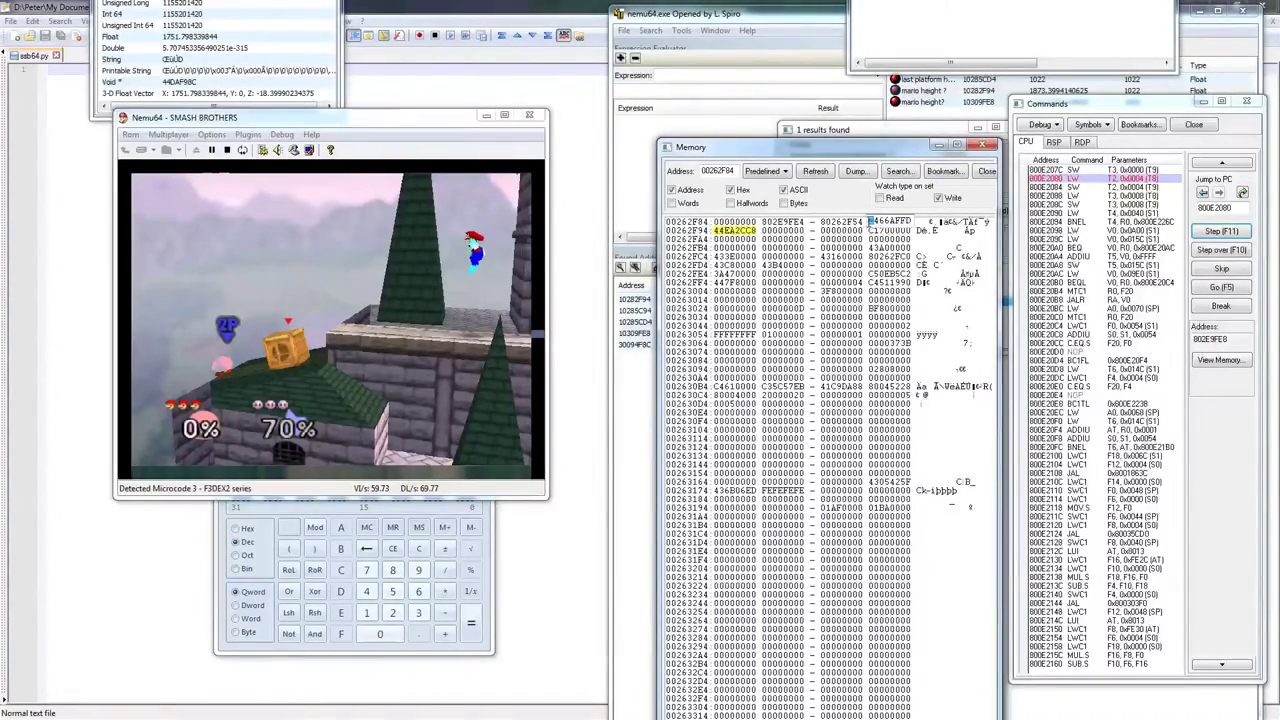
pyautogui.doubleClick(870, 223)
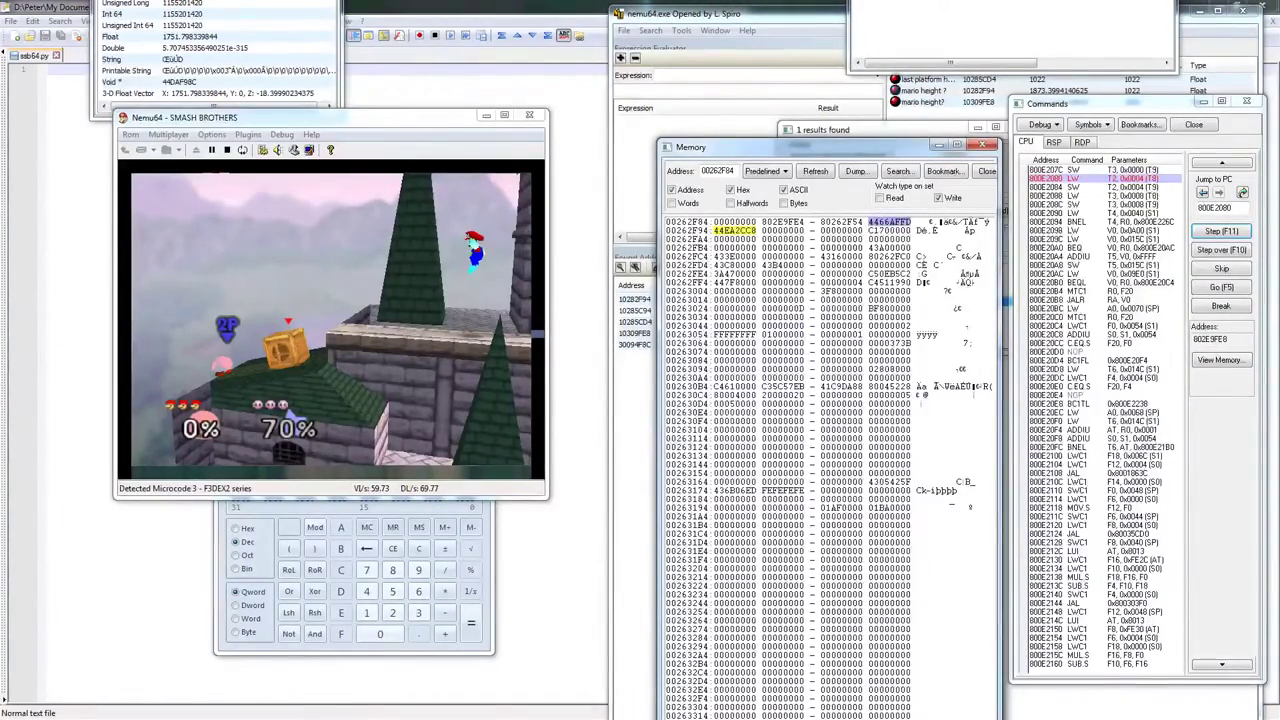
# Continue to each write break and single-step past the write at 800DA19C to examine how the watched word changes.
pyautogui.click(1221, 287)
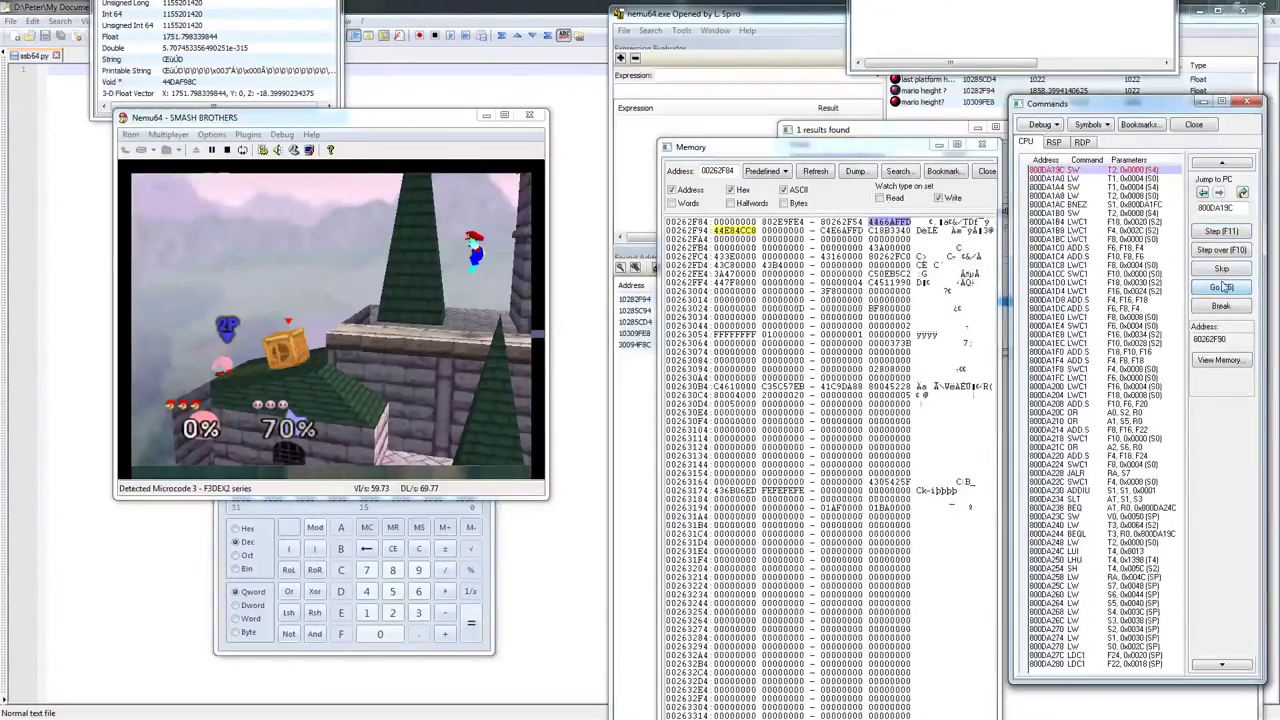
pyautogui.click(1221, 232)
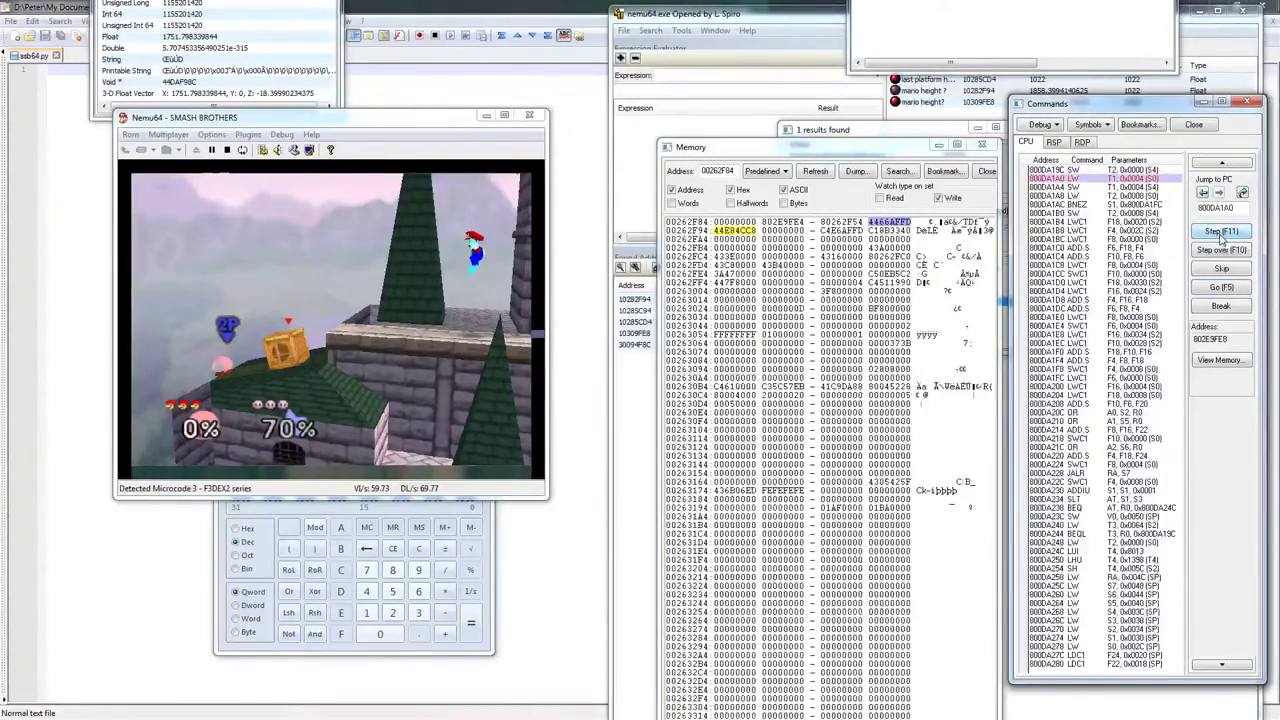
pyautogui.click(1221, 287)
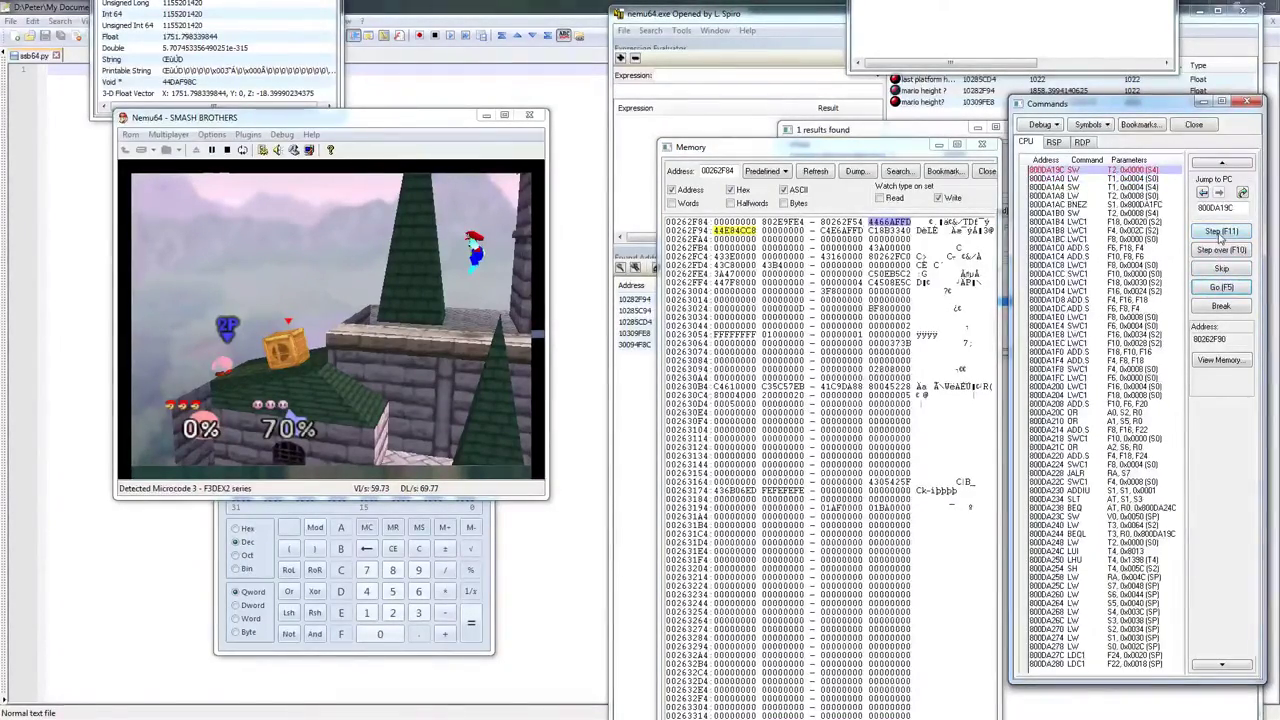
pyautogui.click(1221, 232)
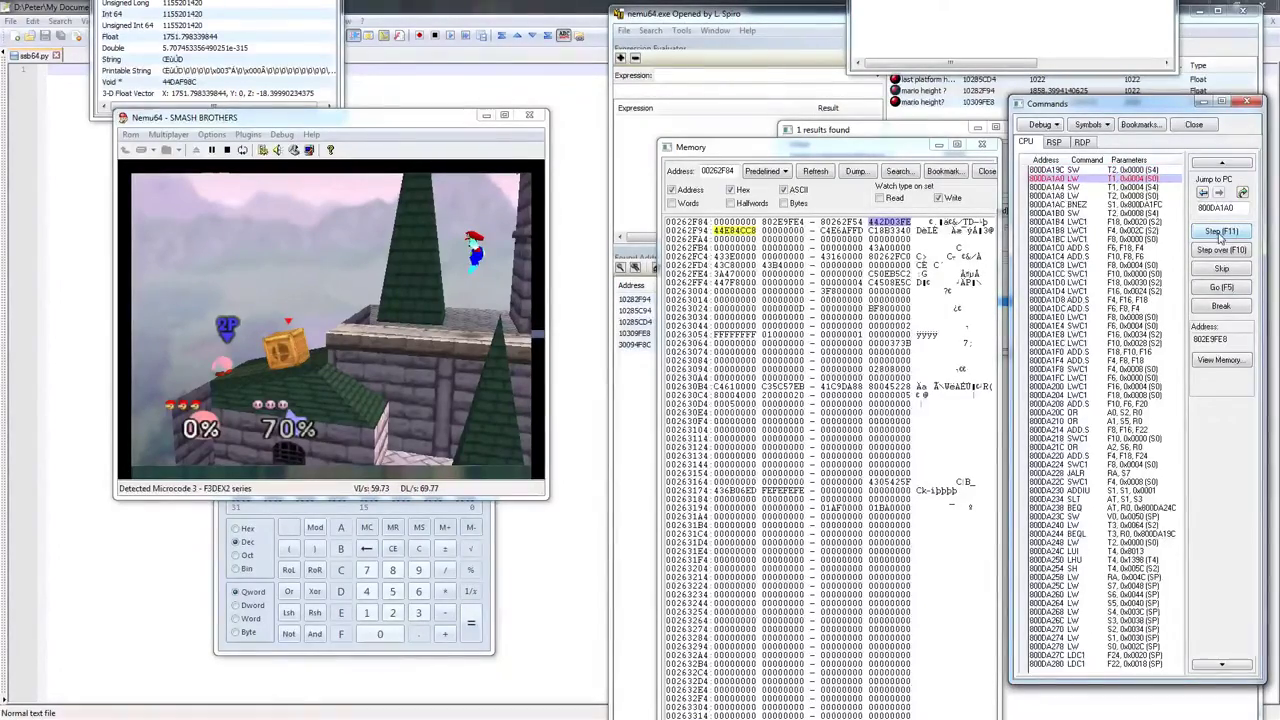
pyautogui.click(1221, 287)
pyautogui.click(1214, 234)
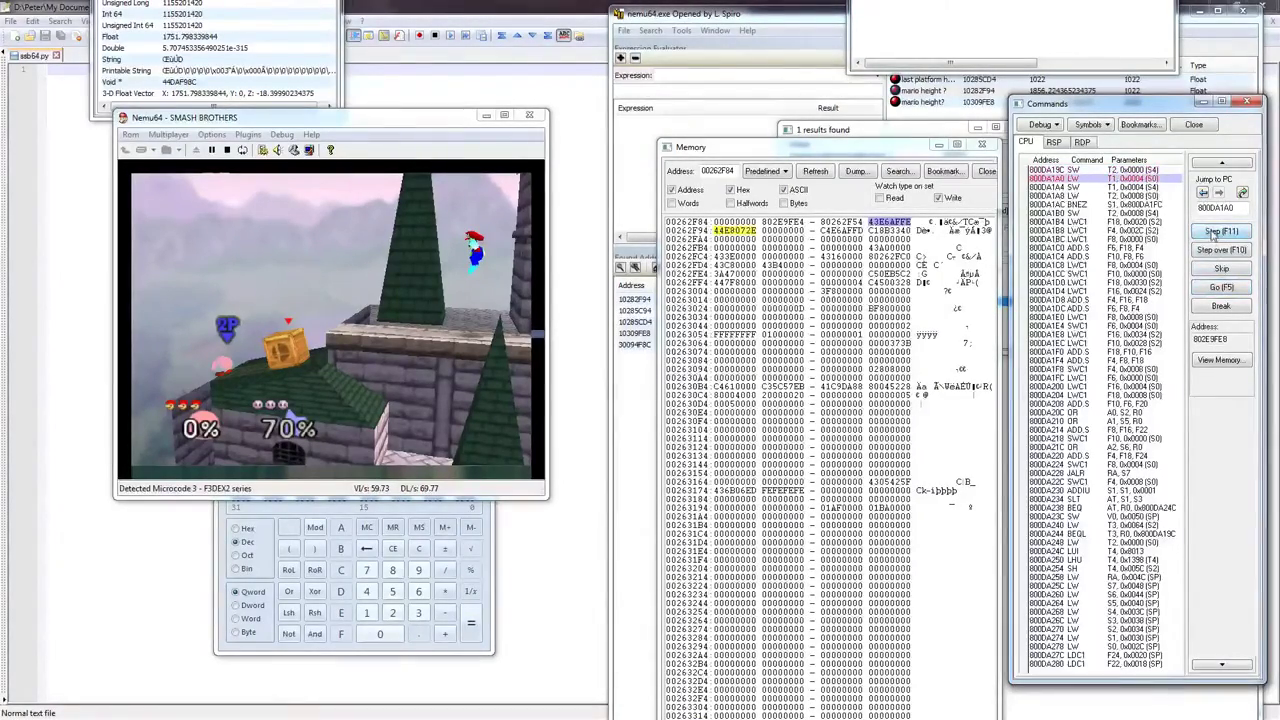
# Keep running to successive writes of the watched word at 00262F90, single-stepping after each, up to the break at 800E207C.
pyautogui.click(1219, 289)
pyautogui.click(1215, 234)
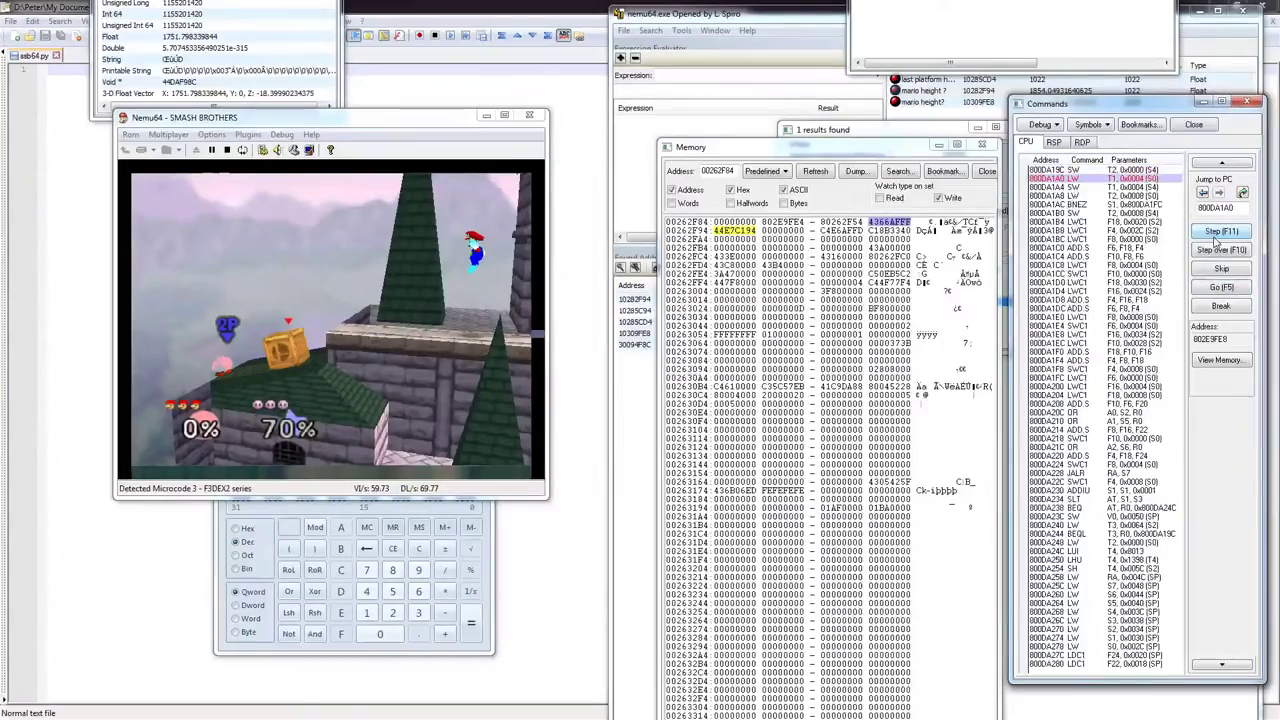
pyautogui.click(1221, 287)
pyautogui.click(1216, 234)
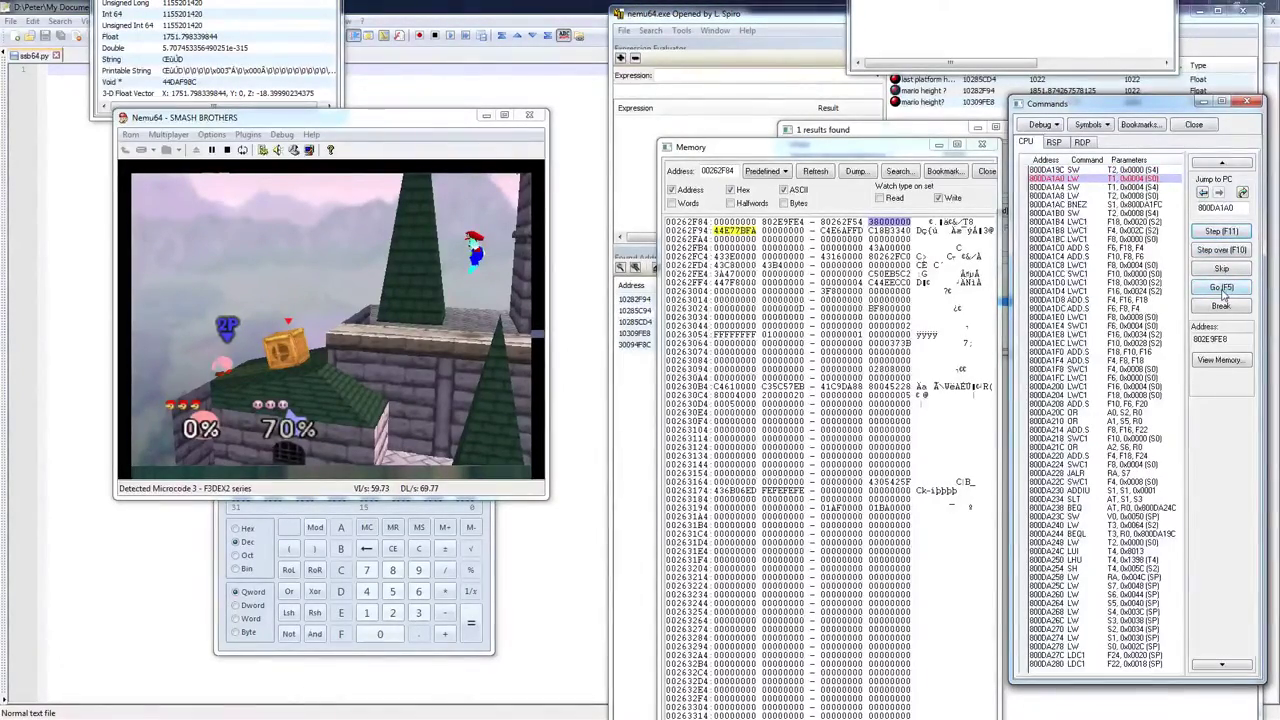
pyautogui.click(1222, 288)
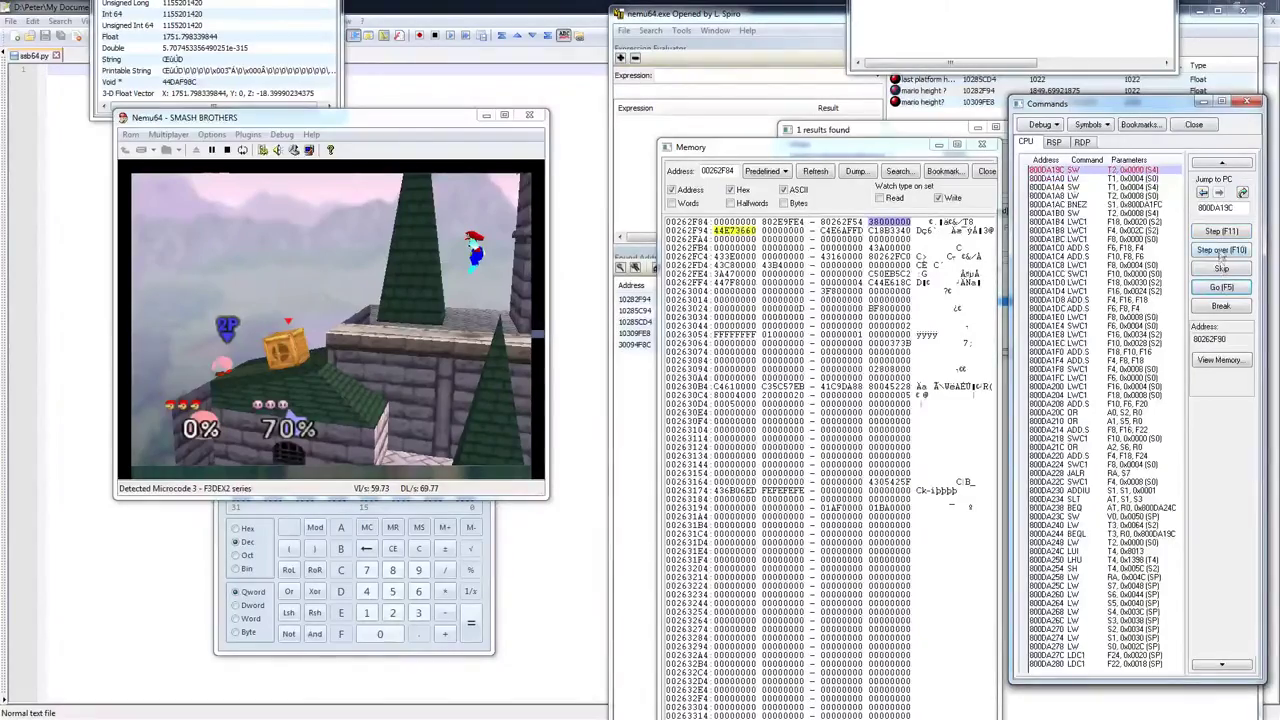
pyautogui.click(1219, 232)
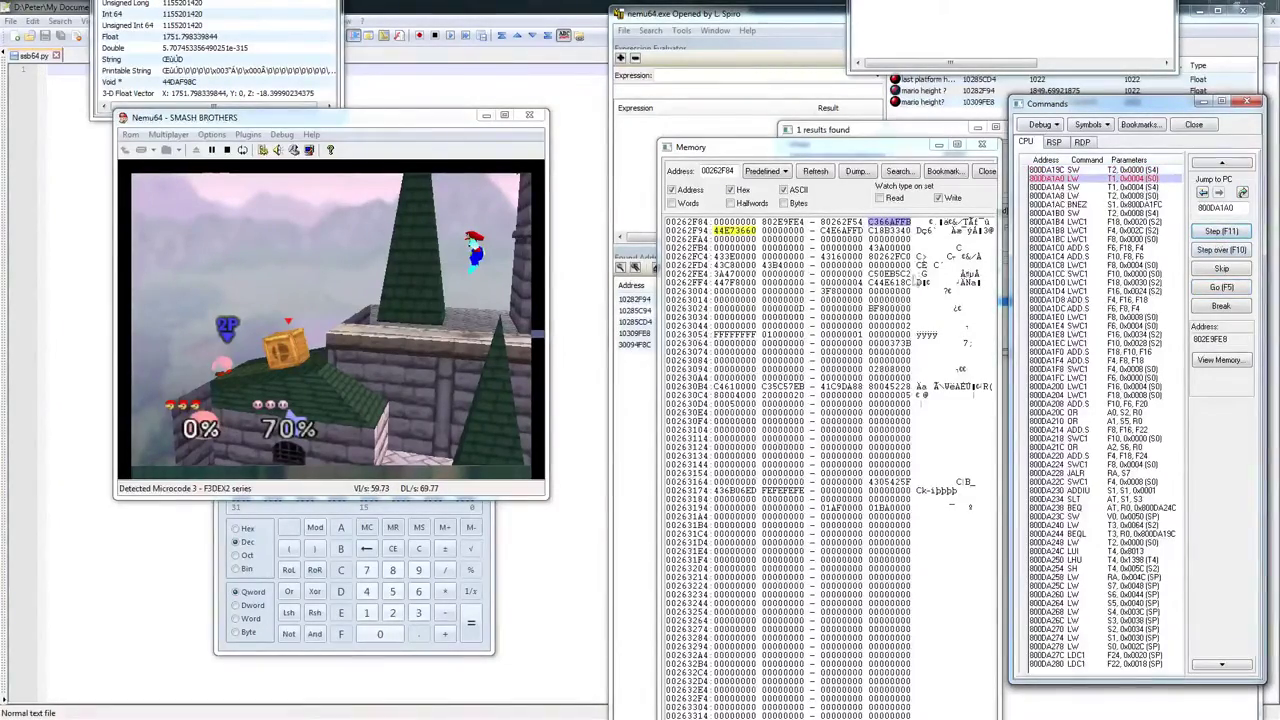
pyautogui.click(1227, 287)
pyautogui.click(1222, 233)
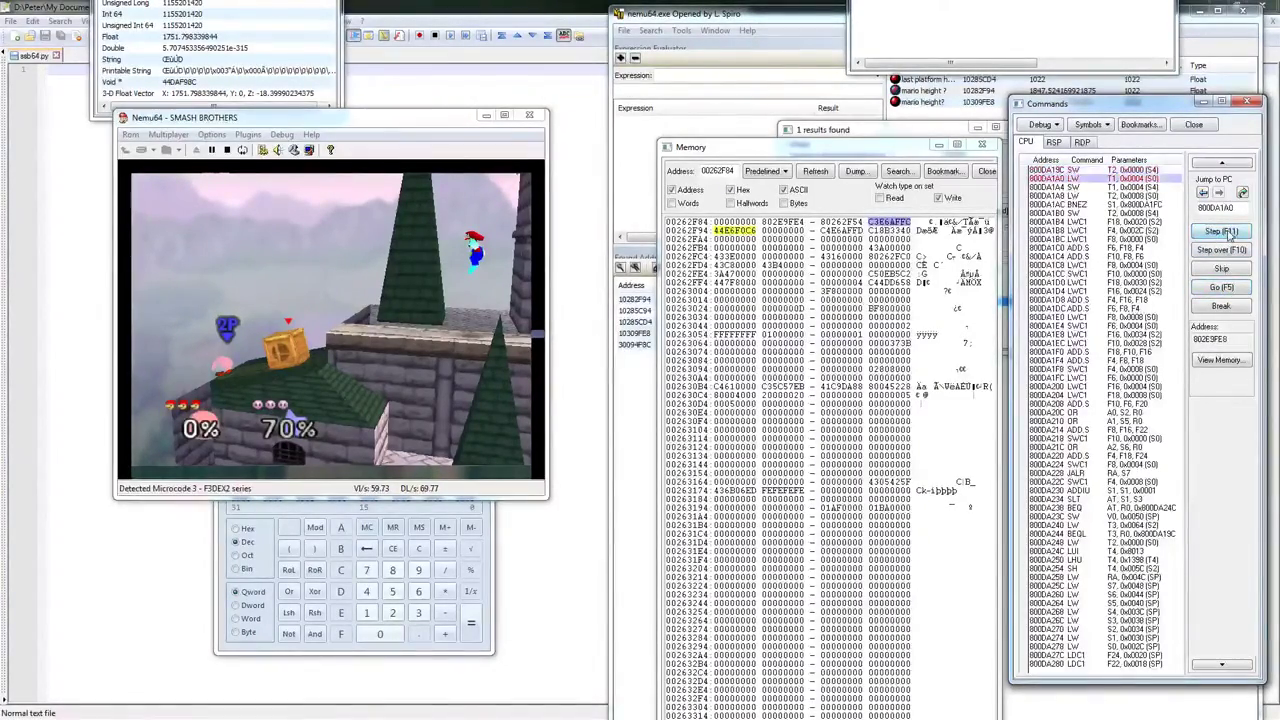
pyautogui.click(1230, 290)
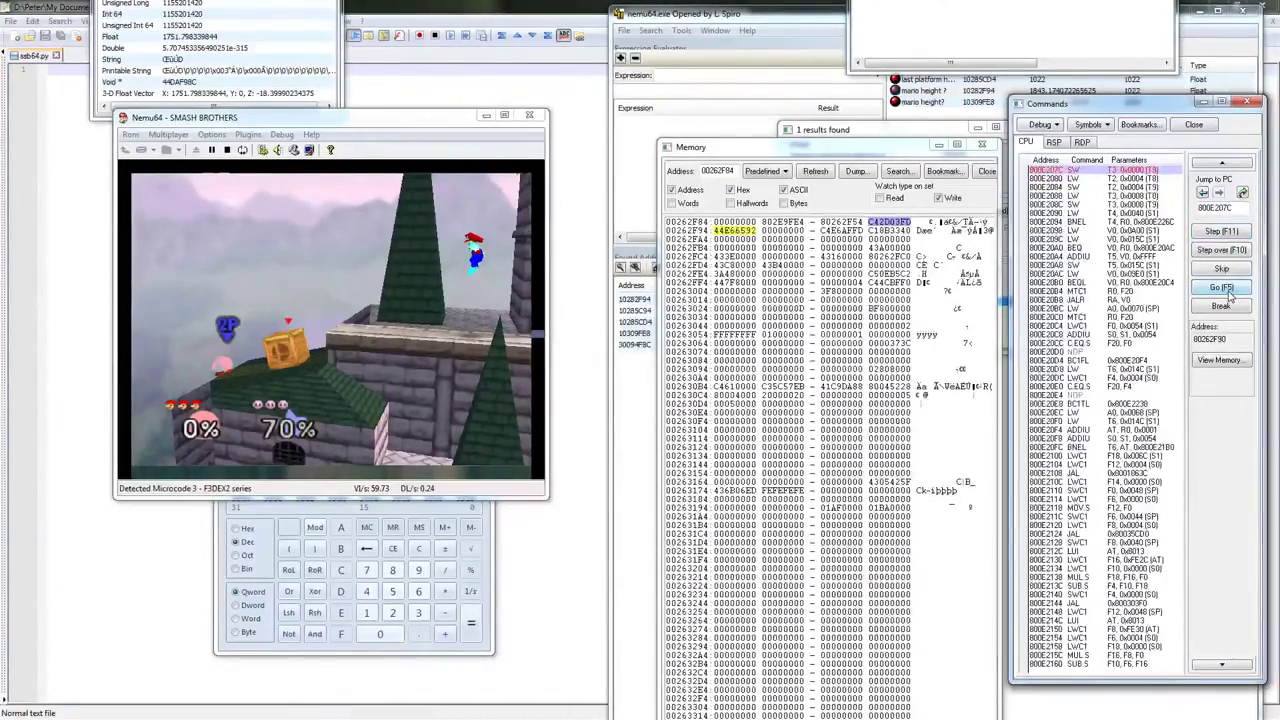
# Move the memory window aside and view the memory at 802E9FE8, the source address of the copied position.
pyautogui.moveTo(905, 153); pyautogui.dragTo(868, 150)
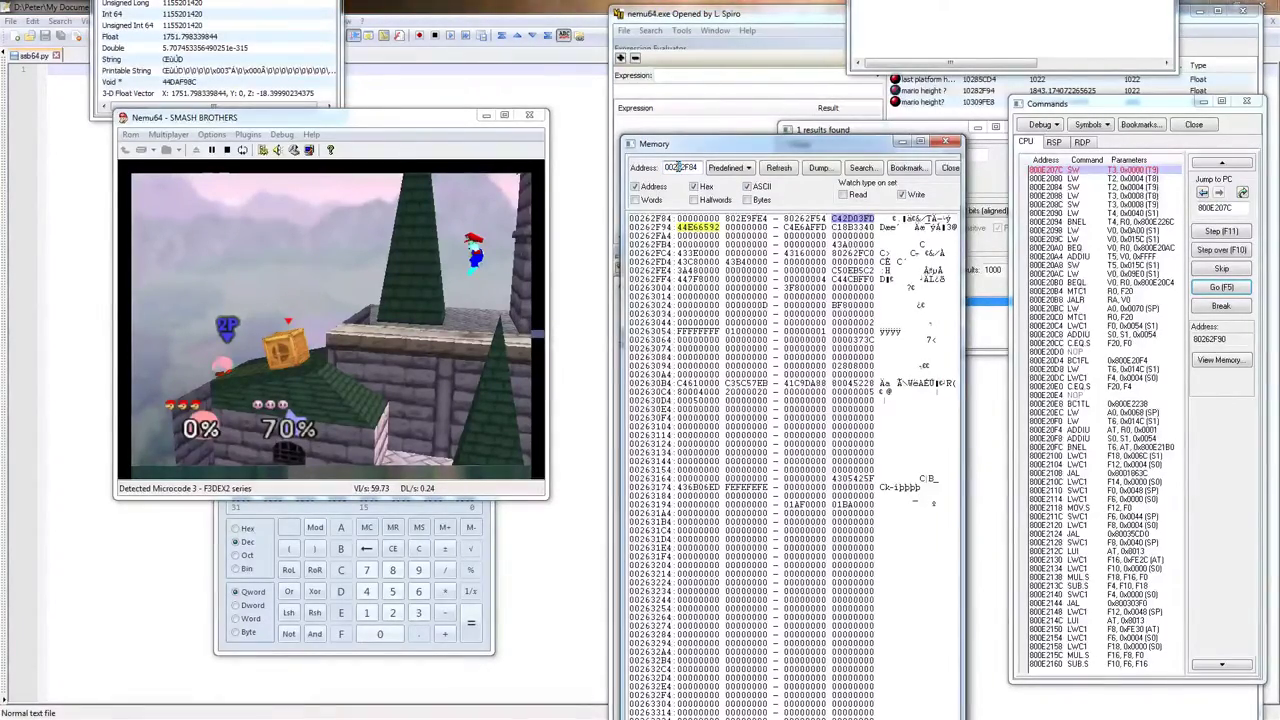
pyautogui.write('E')
pyautogui.press('Return')
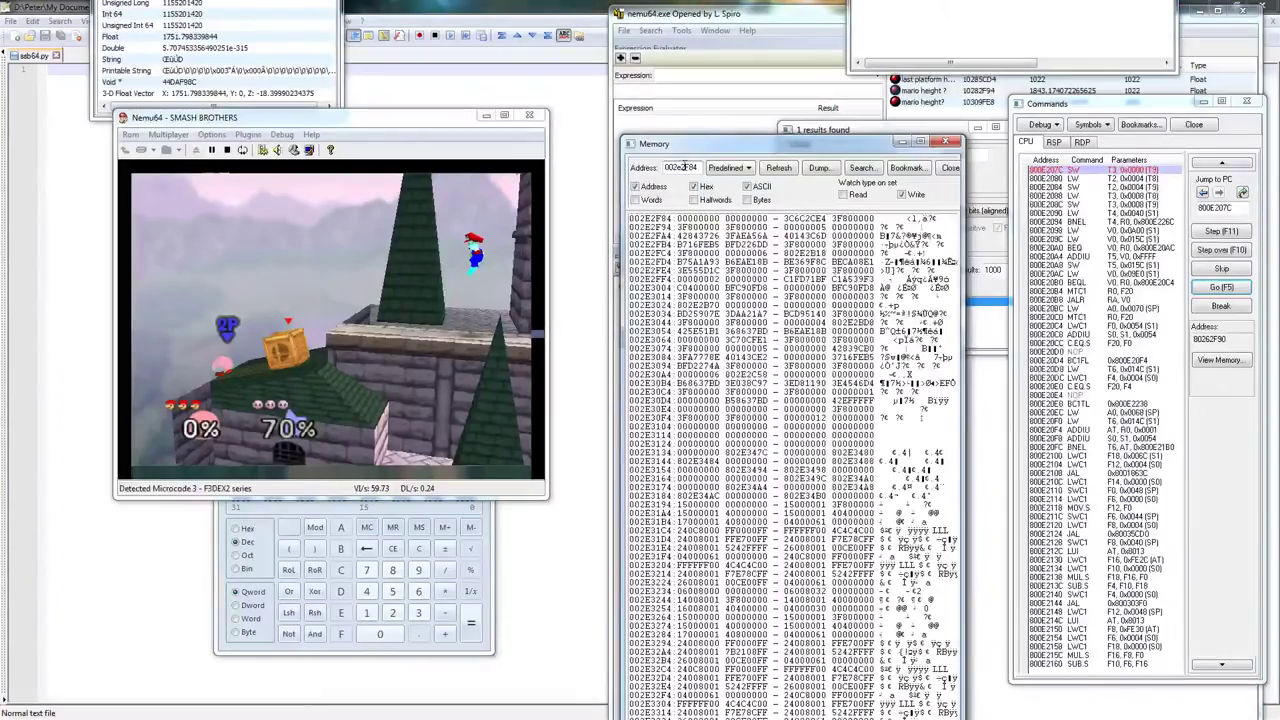
pyautogui.press('BackSpace')
pyautogui.press('BackSpace')
pyautogui.press('BackSpace')
pyautogui.press('BackSpace')
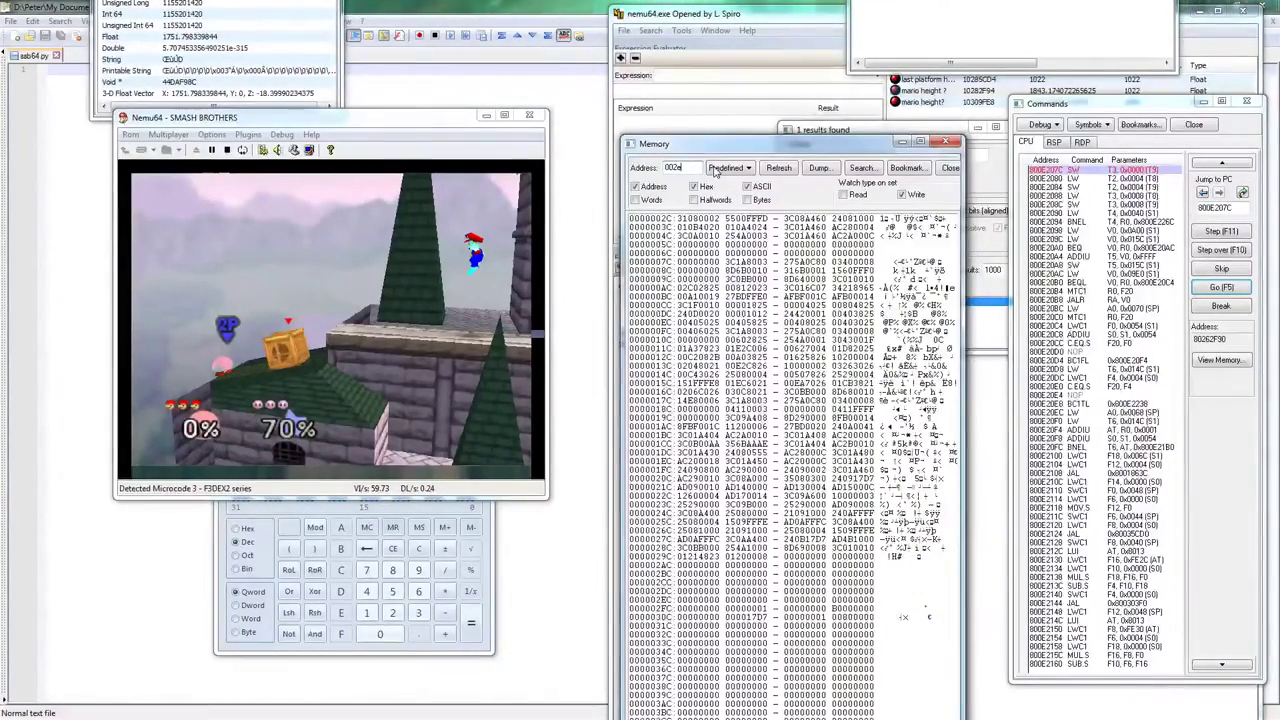
pyautogui.write('9fe')
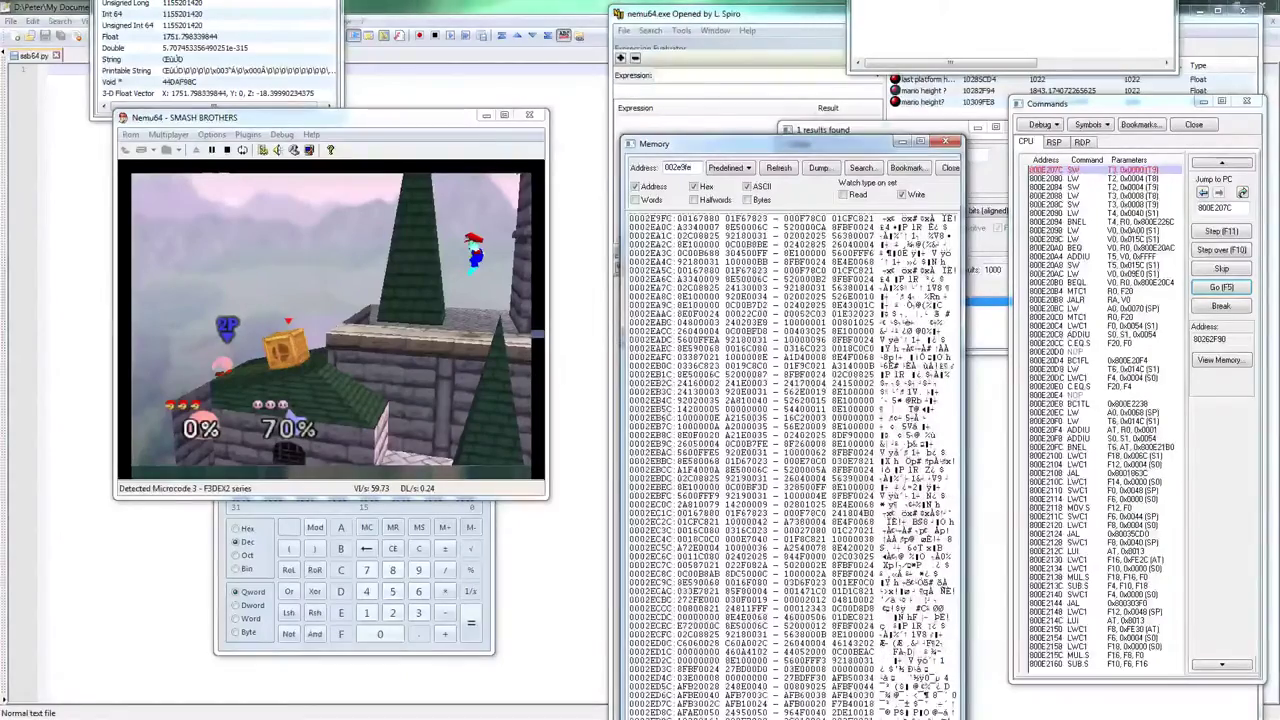
pyautogui.write('8')
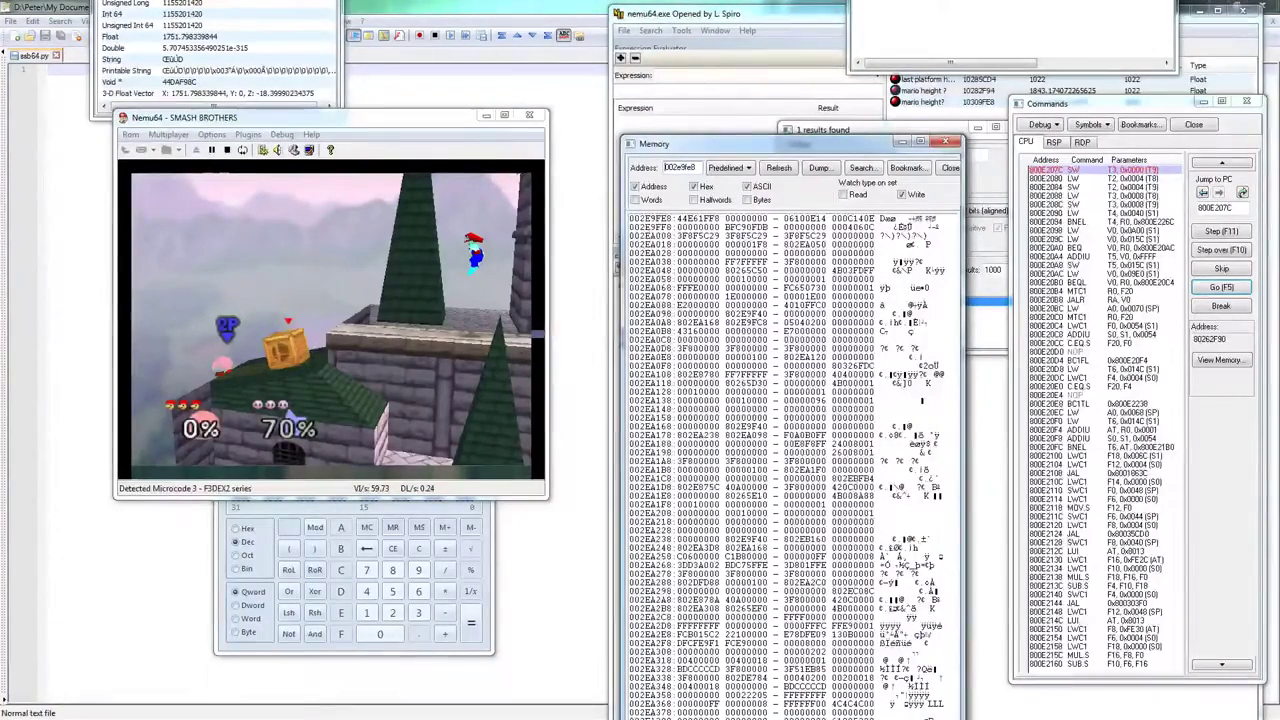
pyautogui.write('8')
# View memory from 802E9FE0, set a write watch on the word at 802E9FE4 and continue to its write break.
pyautogui.click(862, 270)
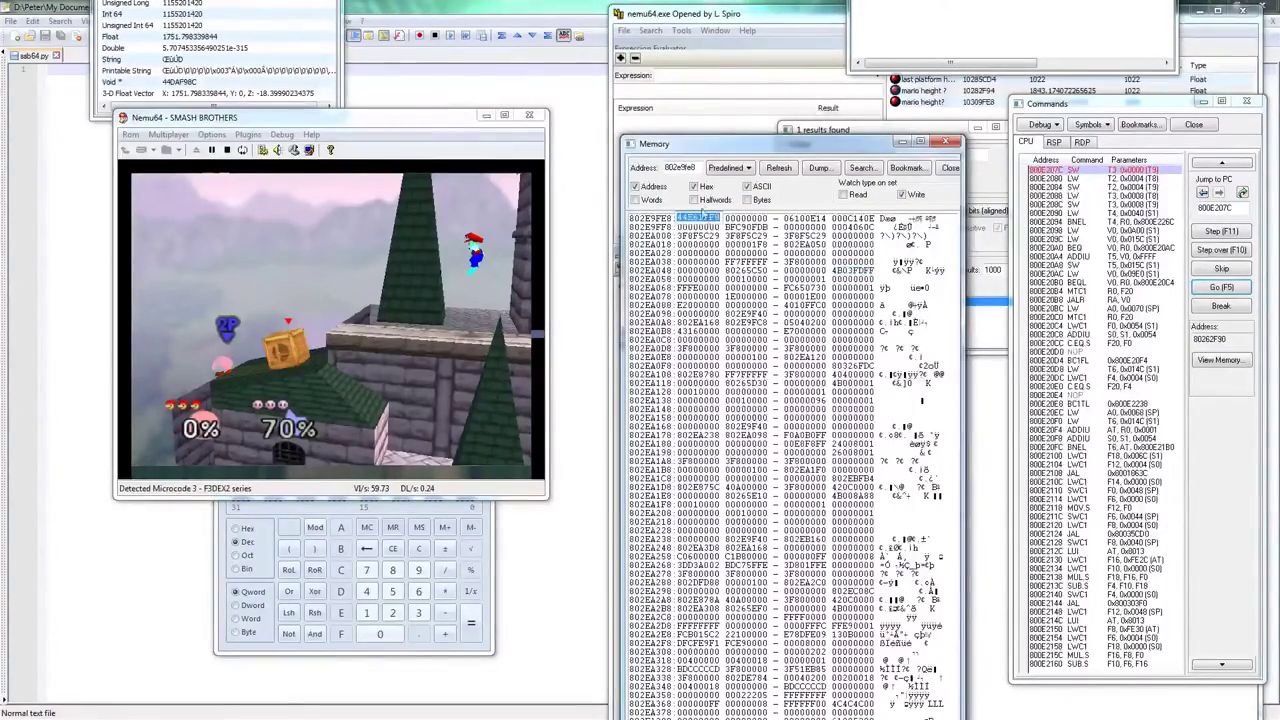
pyautogui.write('0')
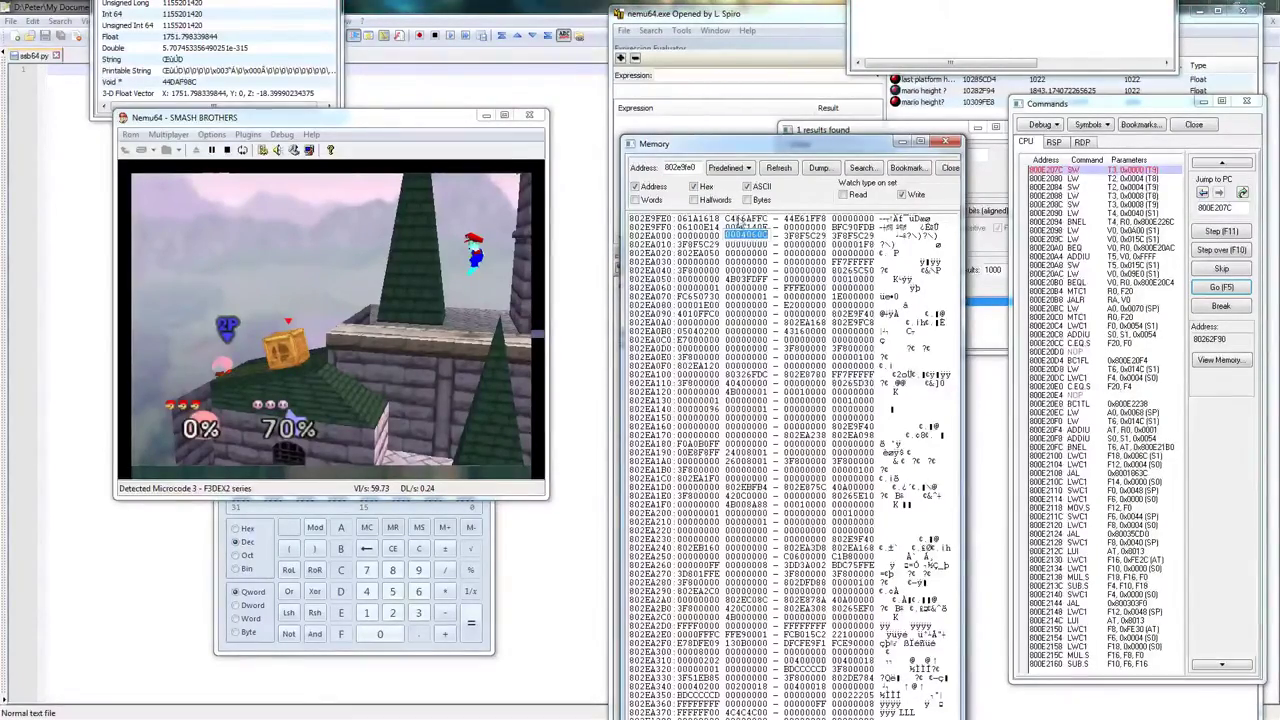
pyautogui.click(1208, 291)
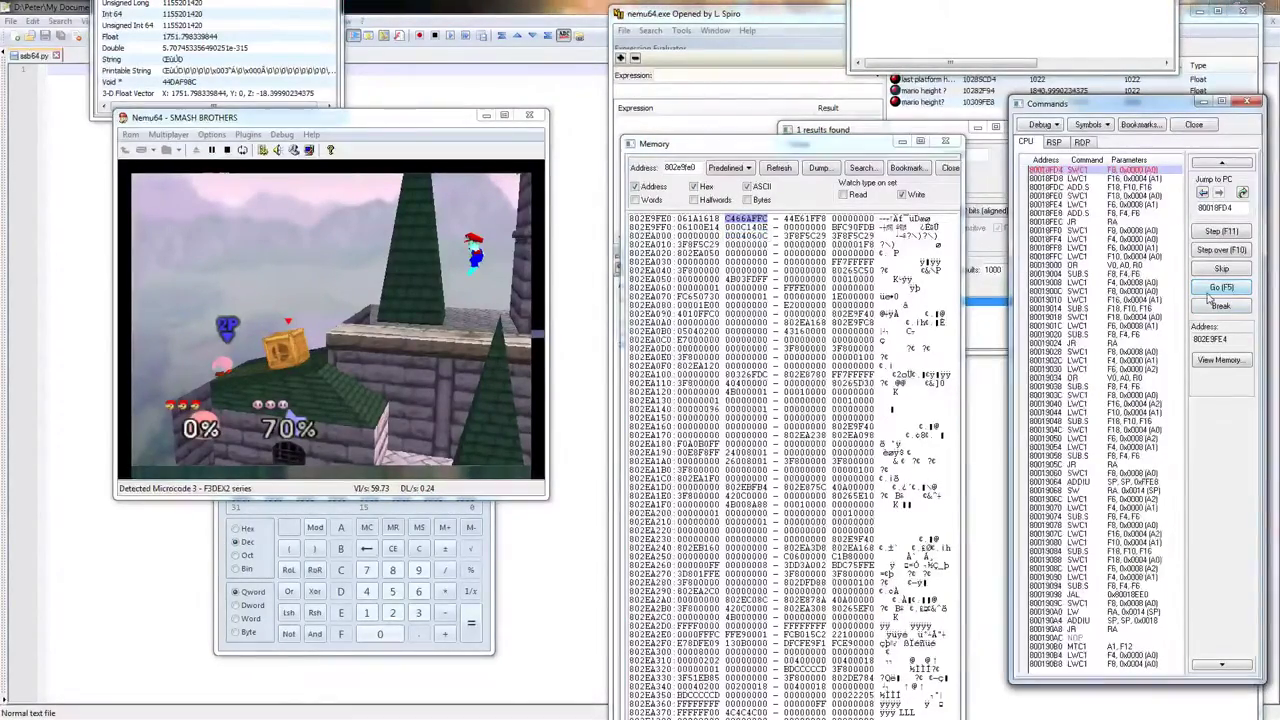
# View the memory at the break address, continue through the following write breaks and step to the instruction at 800DA1D0.
pyautogui.click(1220, 359)
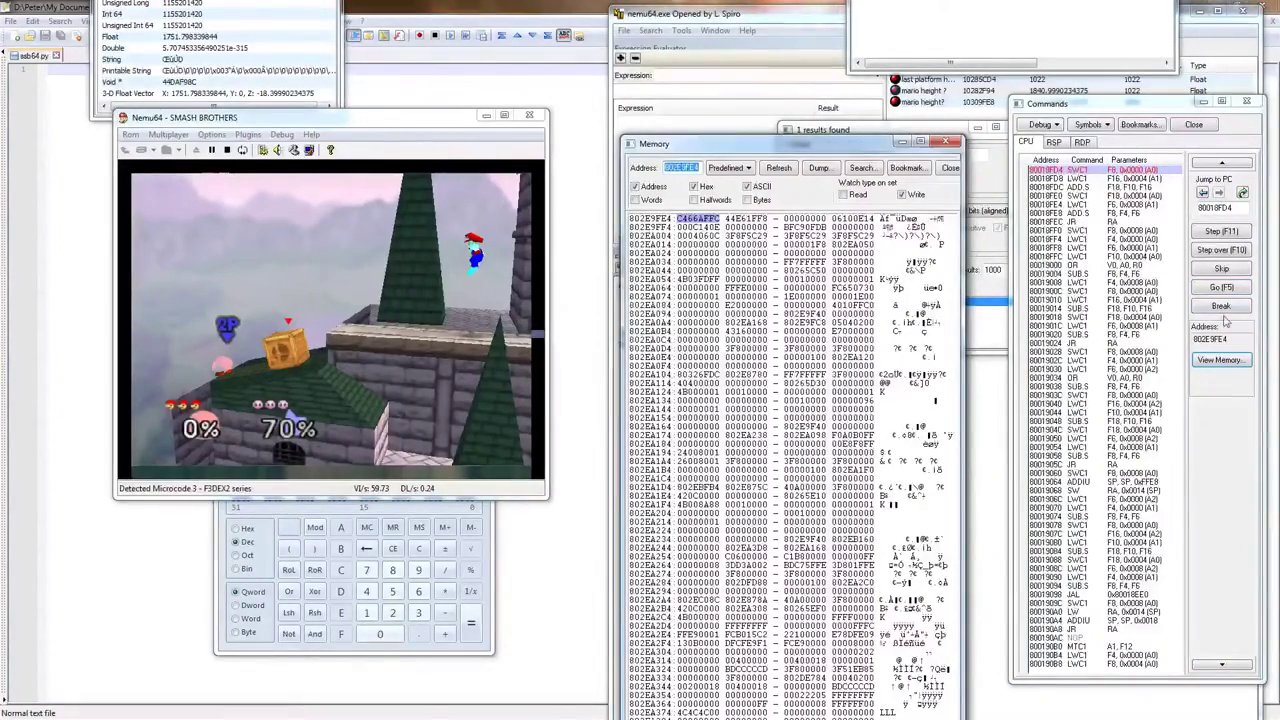
pyautogui.click(1210, 288)
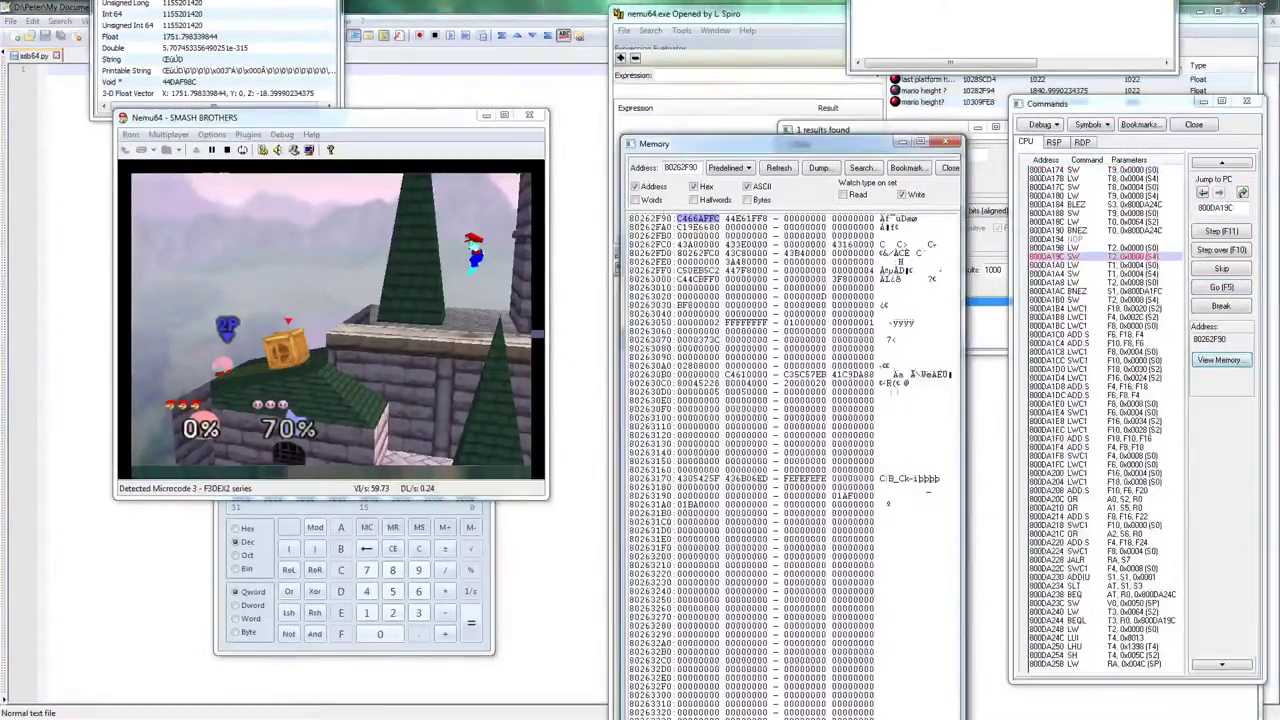
pyautogui.click(1220, 287)
pyautogui.click(1220, 359)
pyautogui.click(1220, 231)
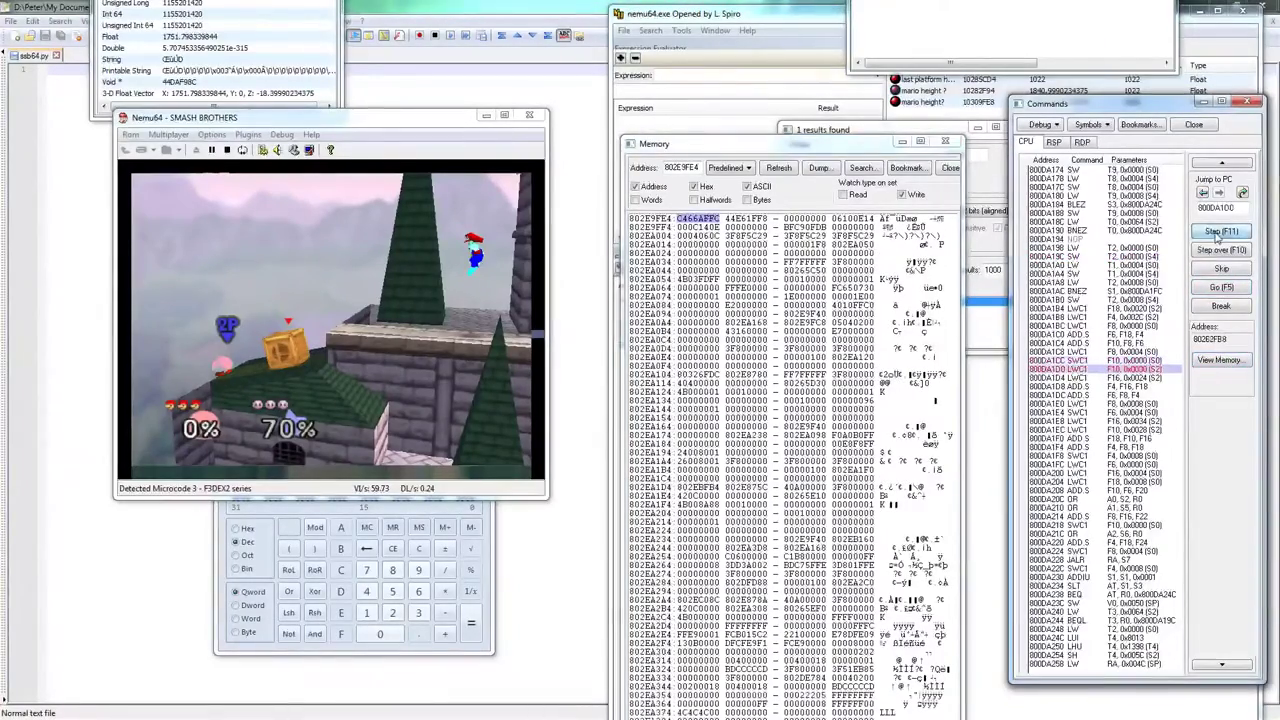
# Change the memory word at 802E9FE4 to 4466AFFC and run on past the write at 800DA218 to test Mario's horizontal position.
pyautogui.click(680, 218)
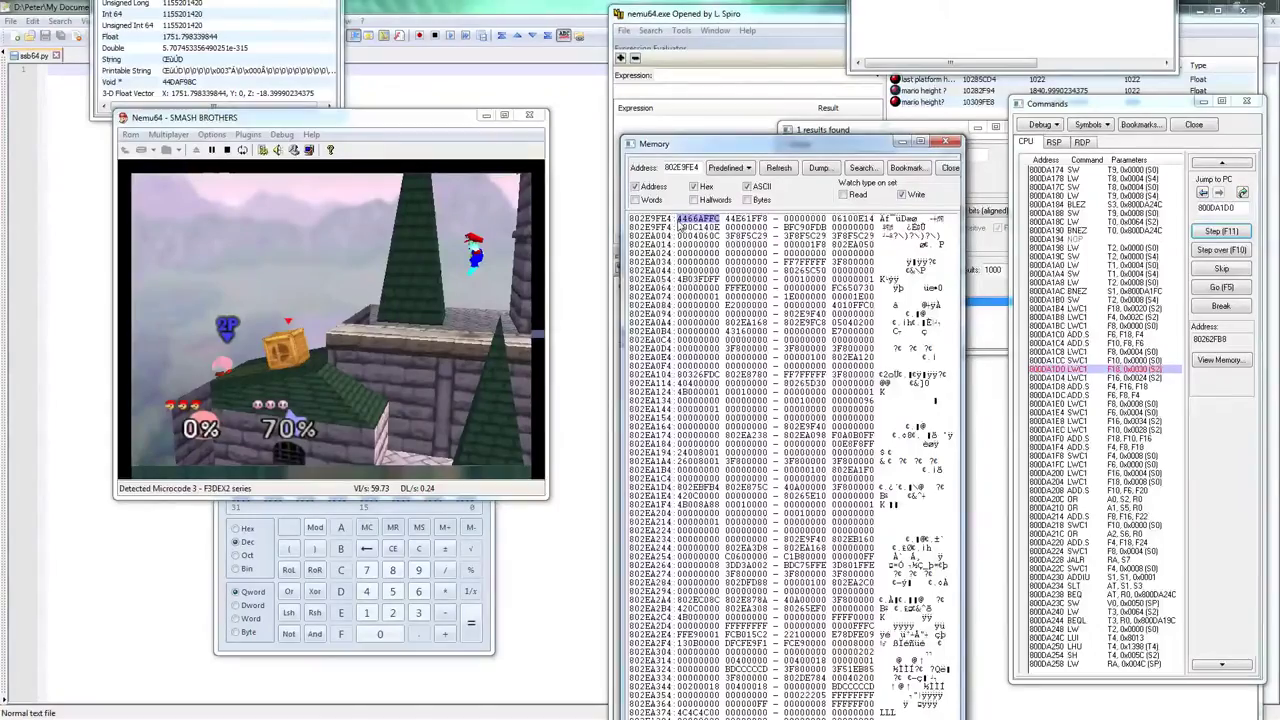
pyautogui.click(1213, 289)
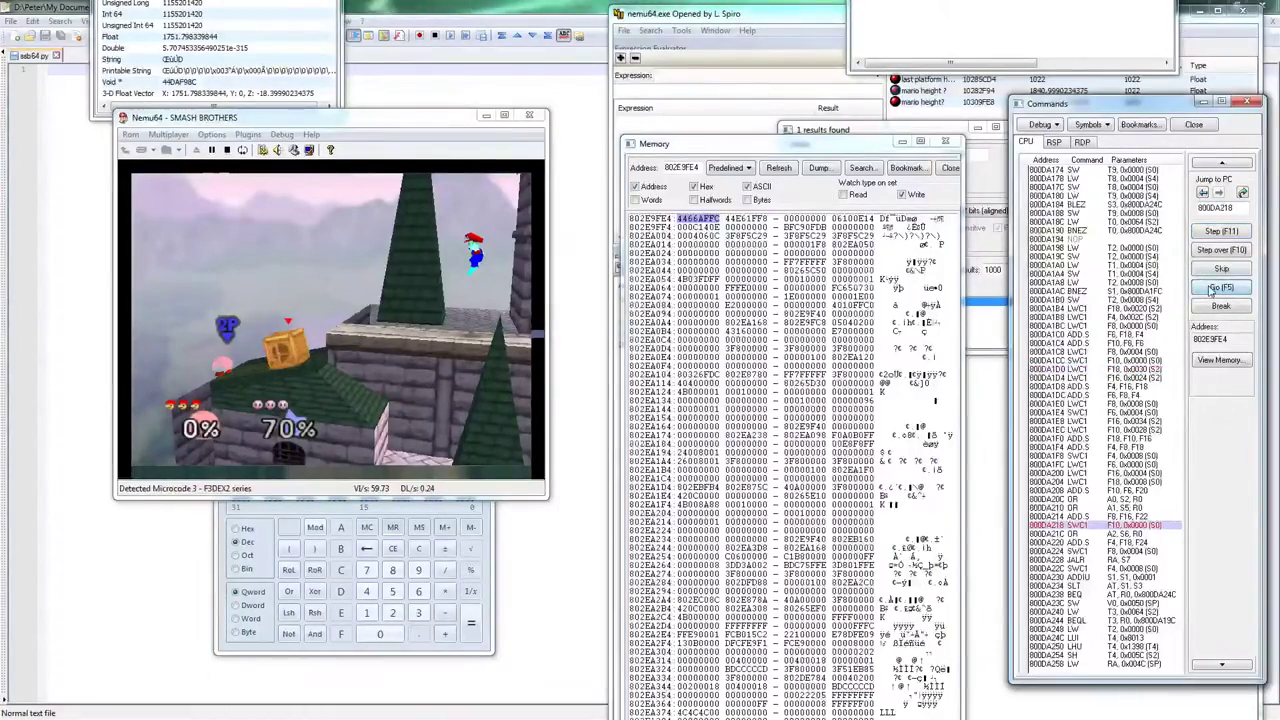
pyautogui.click(1223, 233)
pyautogui.click(1221, 287)
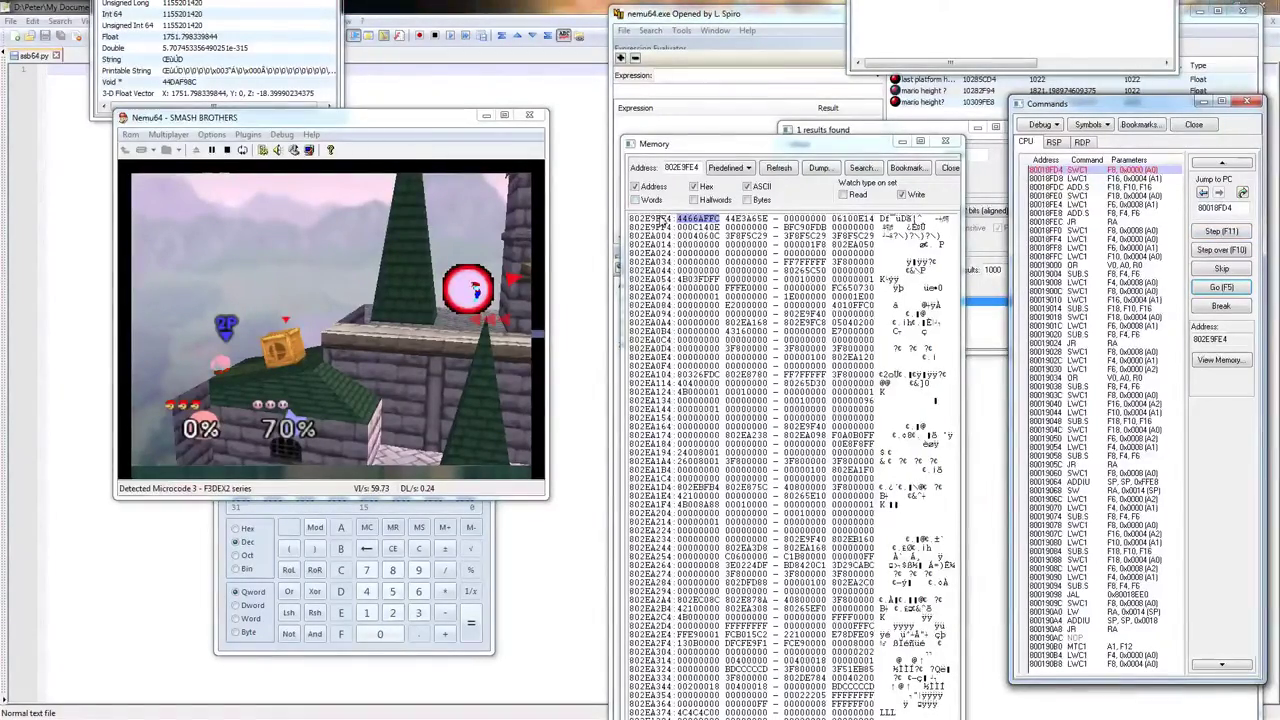
# Examine the consecutive position words starting at 802E9FE4.
pyautogui.moveTo(725, 218); pyautogui.dragTo(791, 218)
pyautogui.click(720, 218)
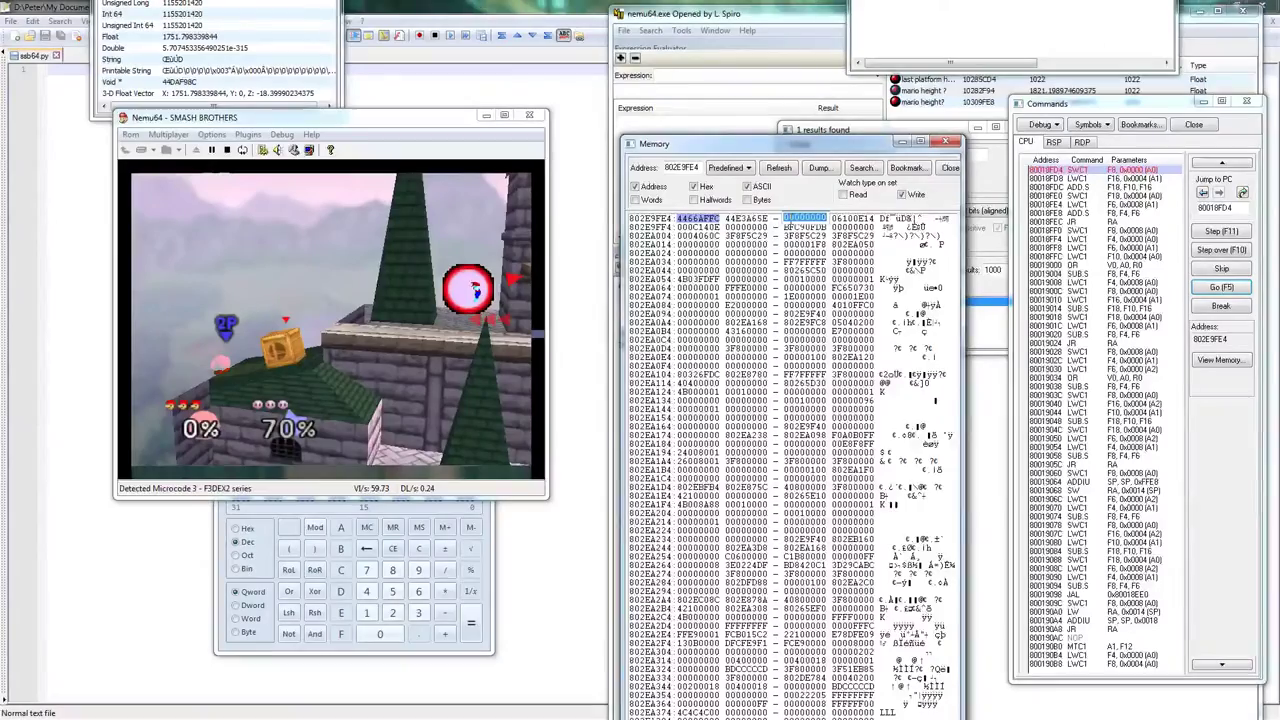
pyautogui.click(701, 221)
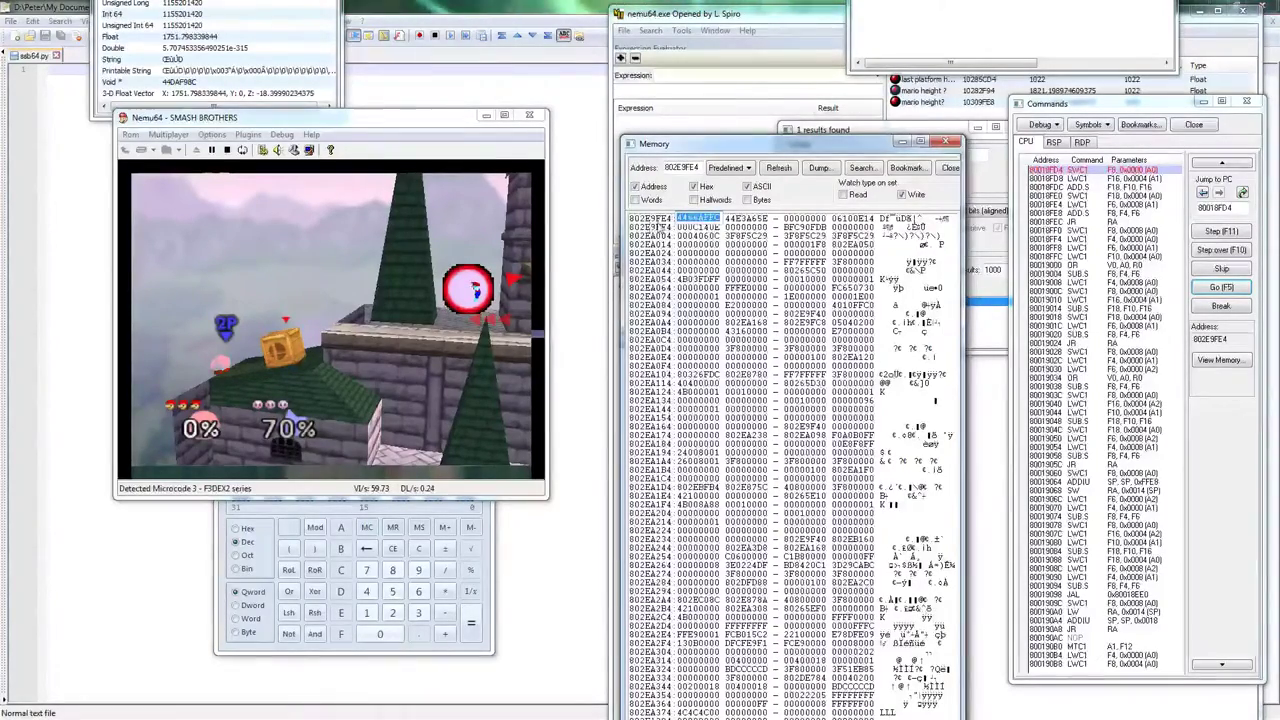
# Switch to Notepad++, record the comment "# mario position 0x802e9fe4" in ssb64.py and save the file.
pyautogui.click(43, 127)
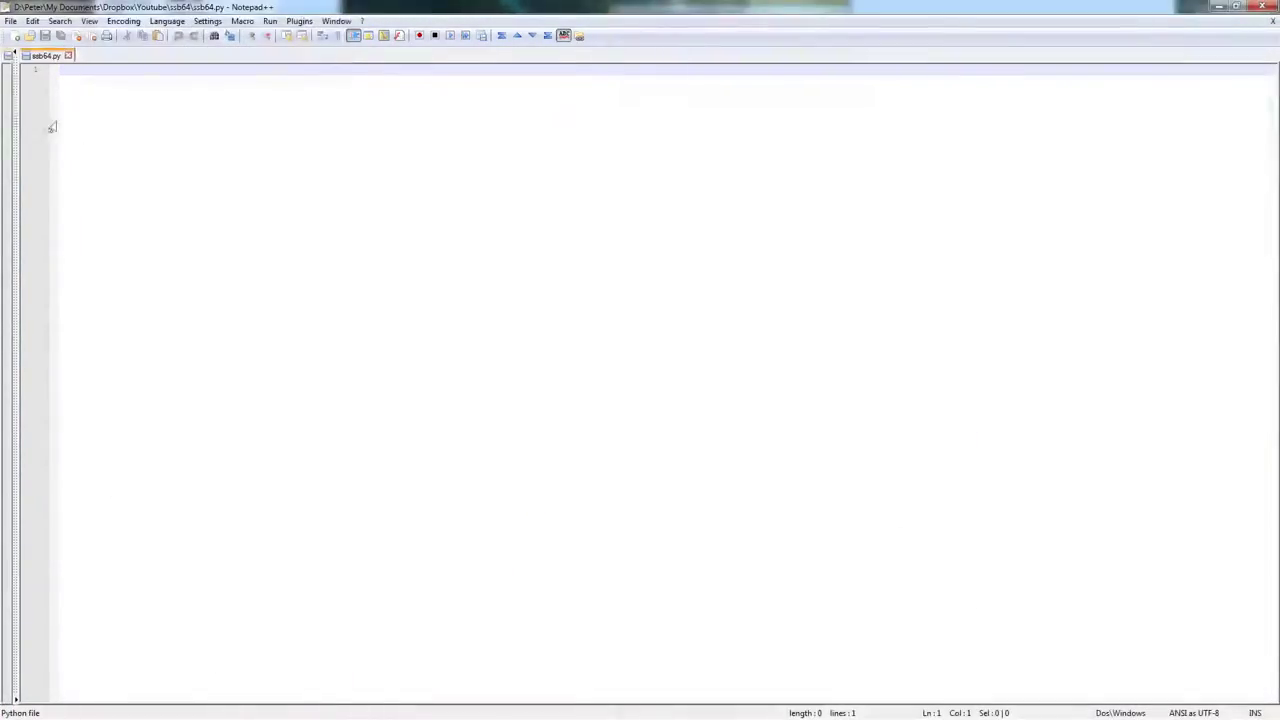
pyautogui.write('#')
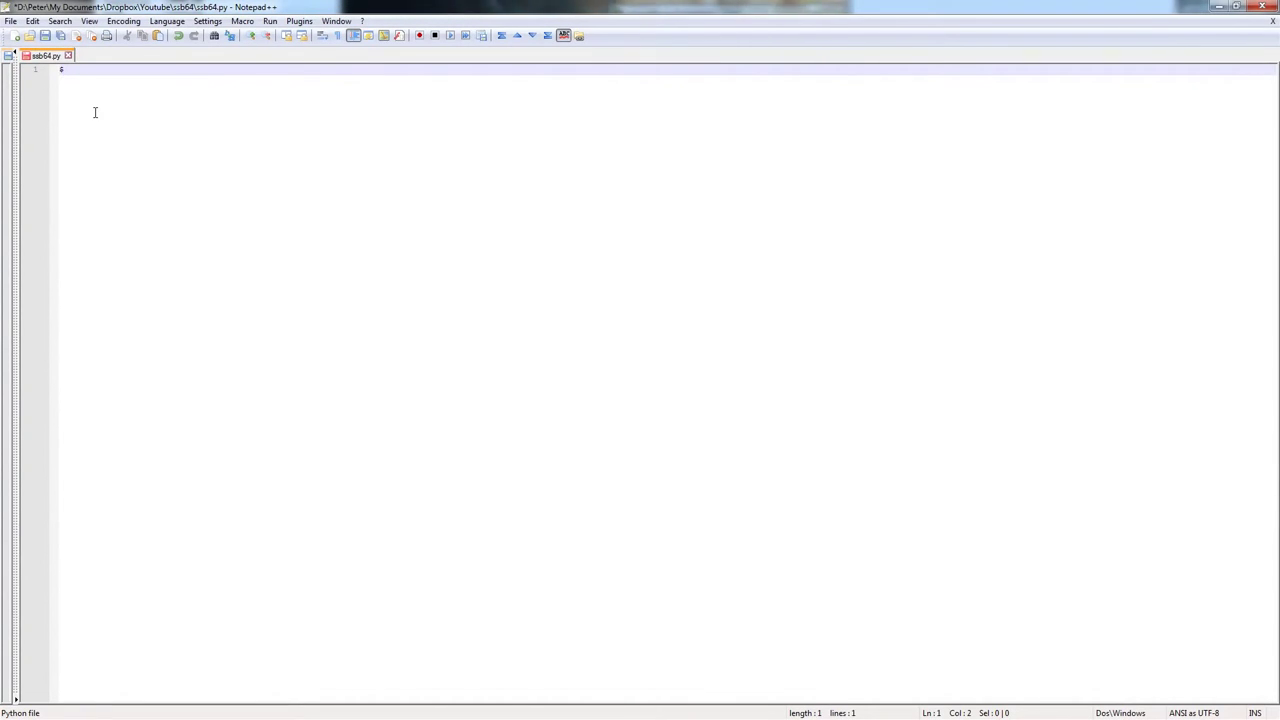
pyautogui.write(' mario position')
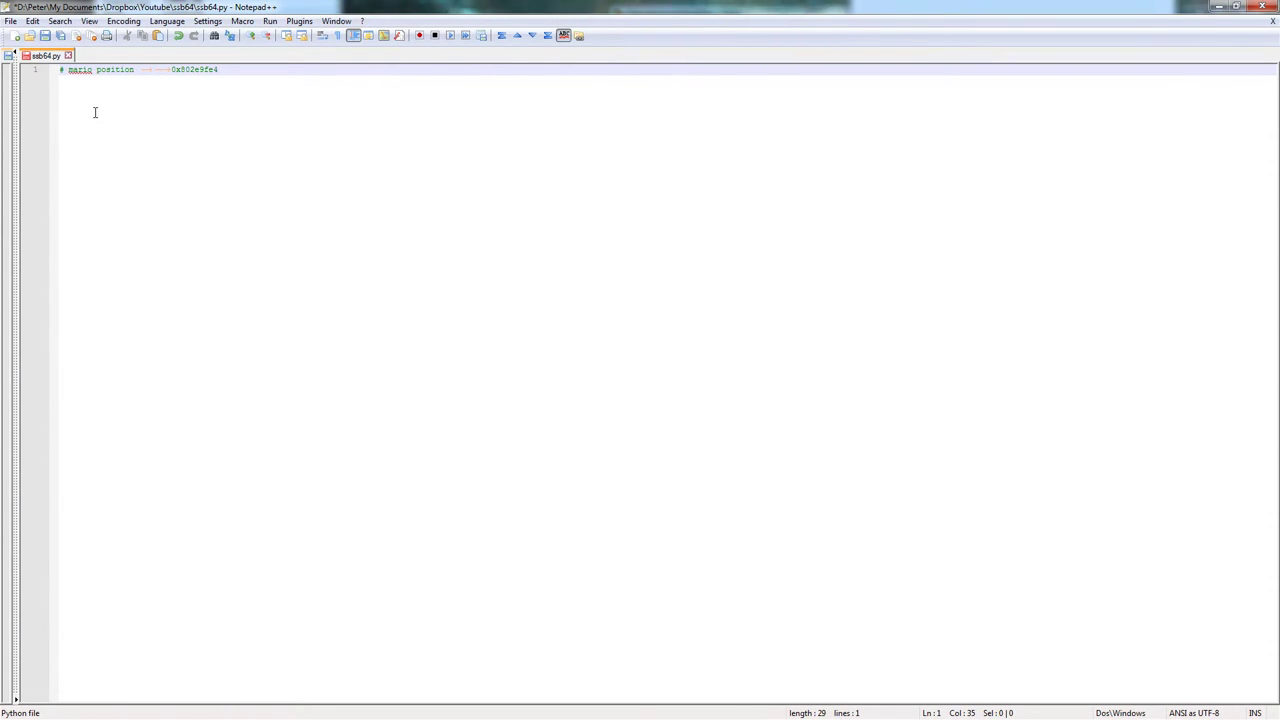
pyautogui.hotkey('ctrl', 's')
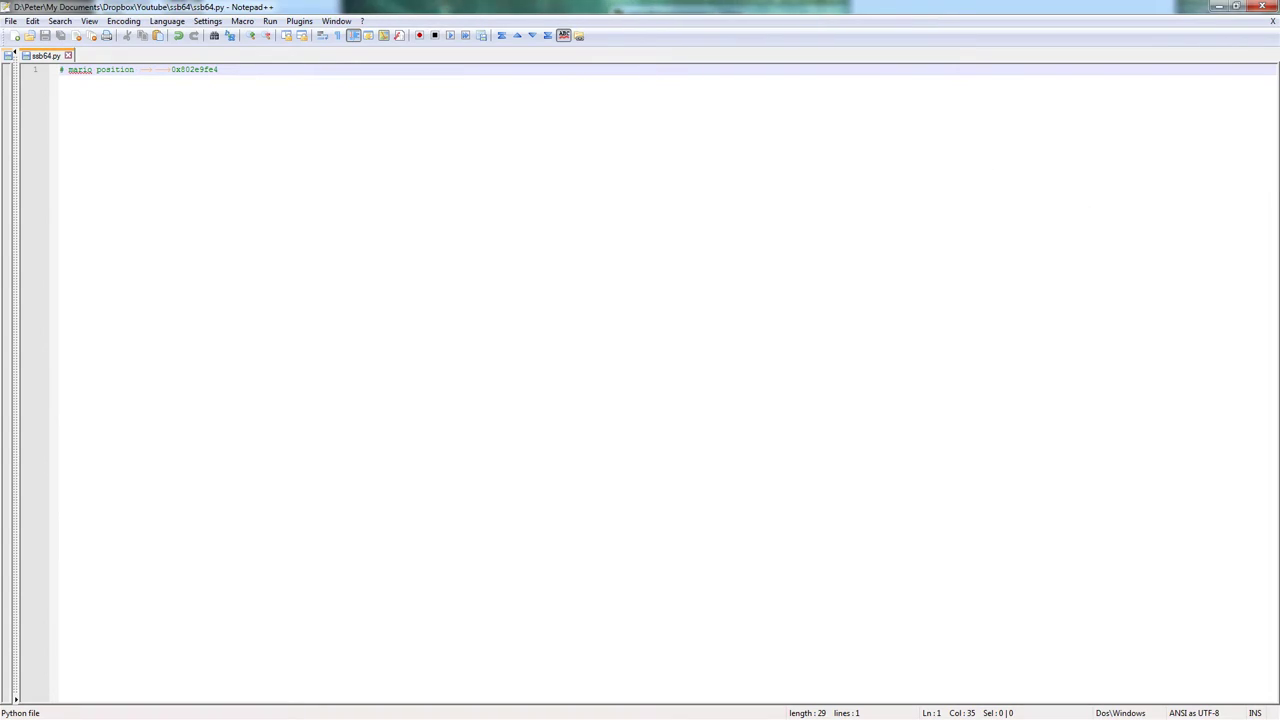
# Switch back to the Nemu64 debugger windows, remove the write watch from the word at 802E9FE4 and resume the emulation.
pyautogui.hotkey('alt', 'Tab')
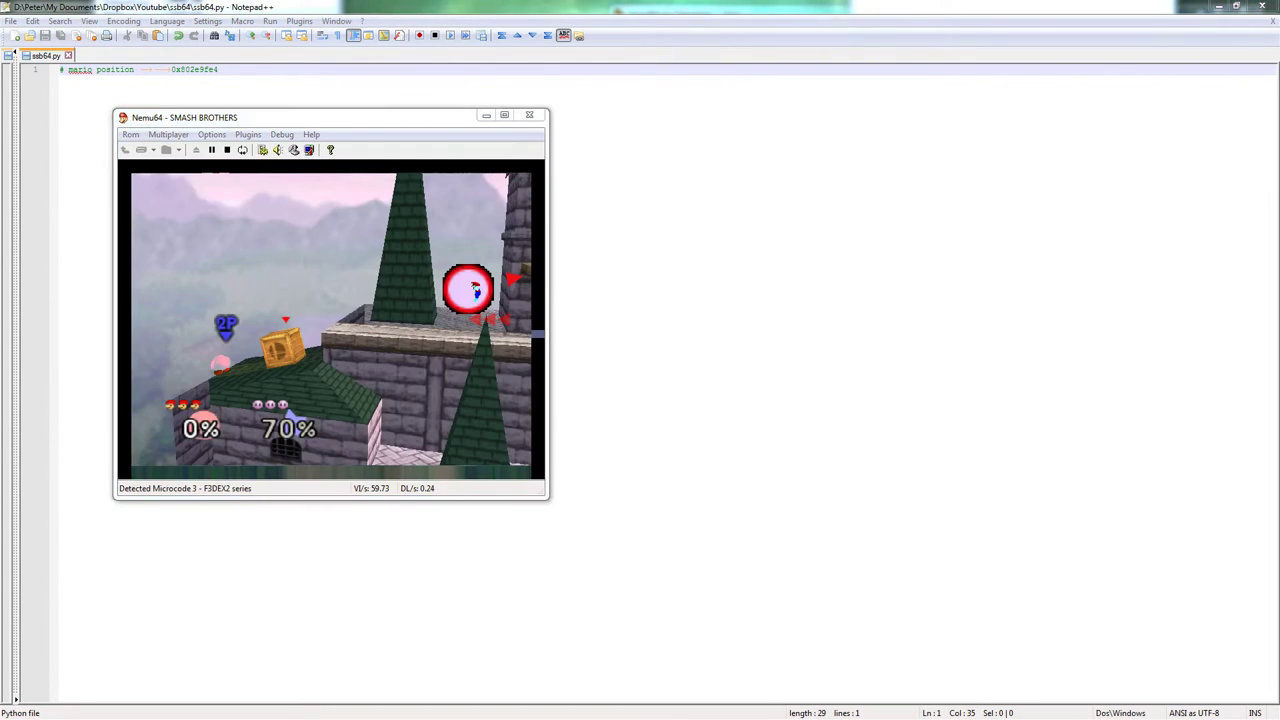
pyautogui.hotkey('alt', 'Tab')
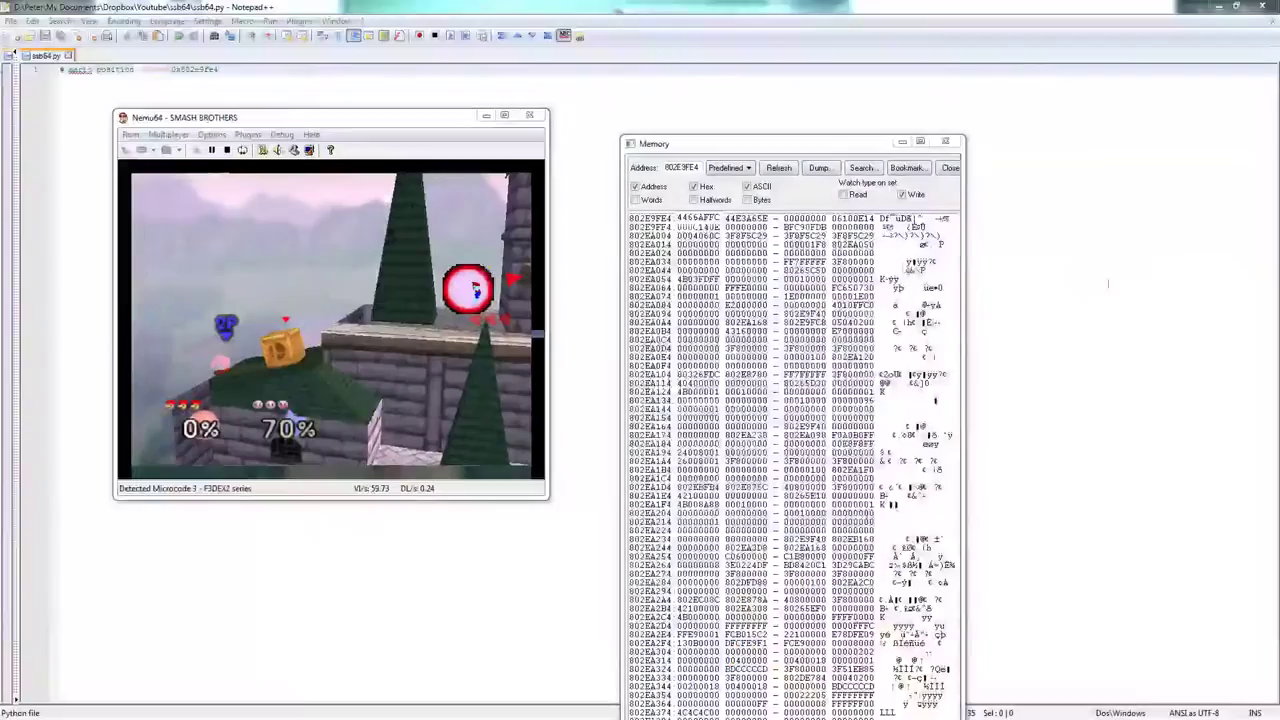
pyautogui.click(746, 426)
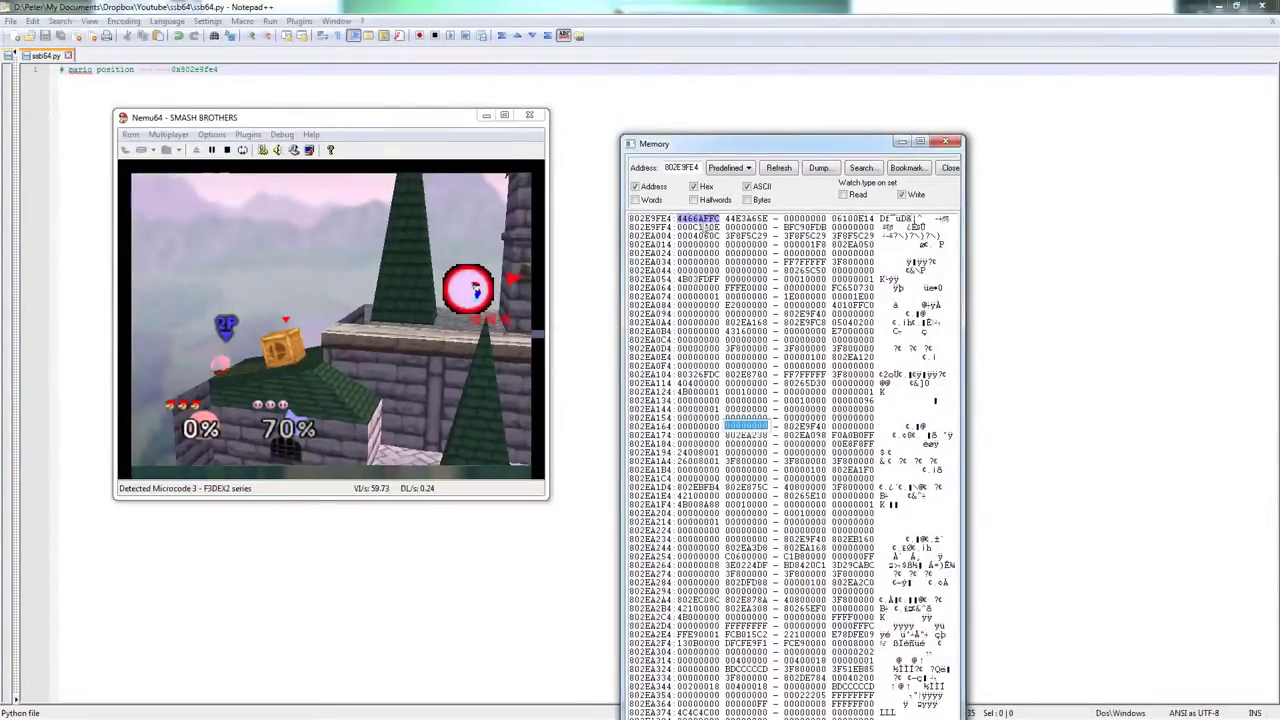
pyautogui.hotkey('alt', 'Tab')
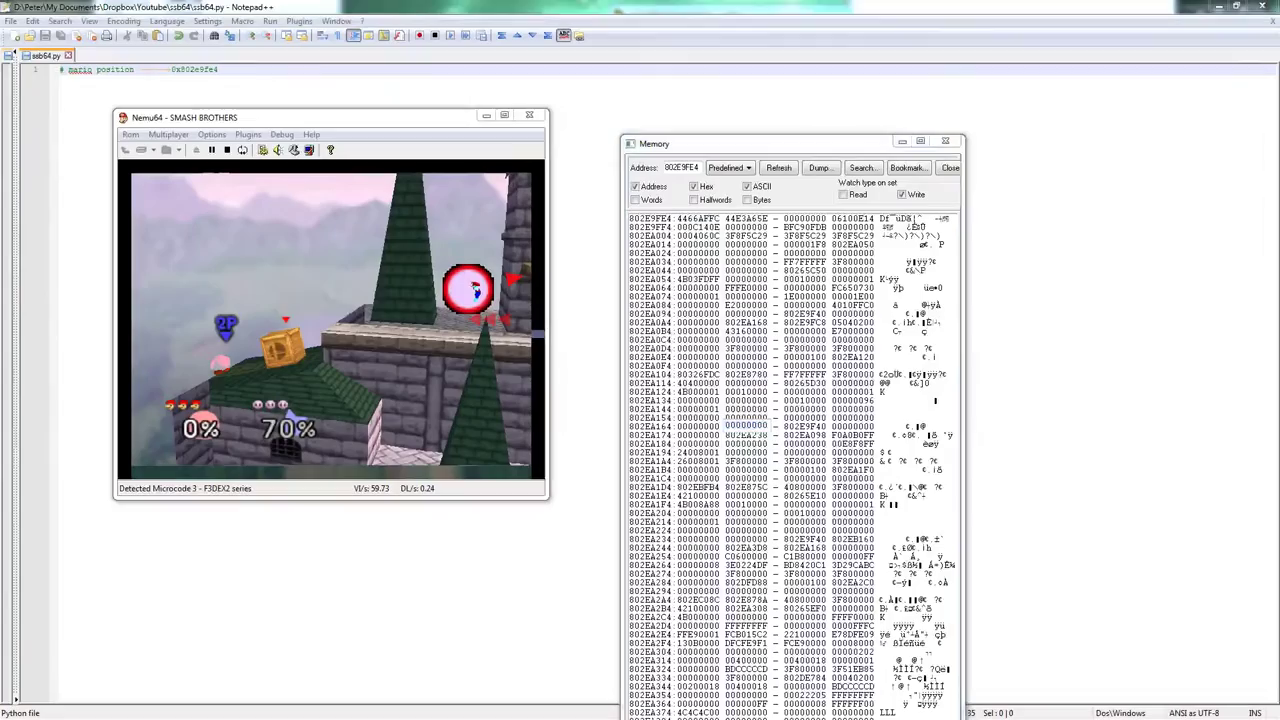
pyautogui.click(1214, 289)
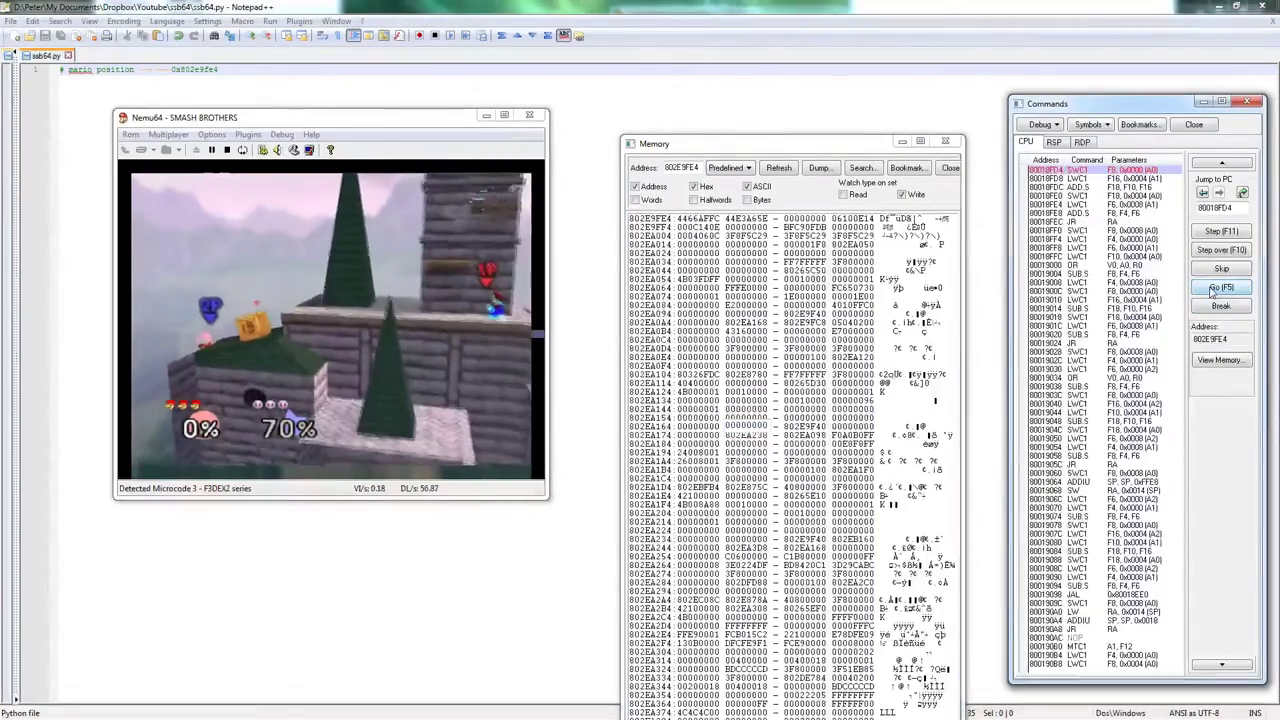
# Copy the value C2E24CF0 from the word at 802E9FE4 into the word at 802E9FEC.
pyautogui.click(804, 218)
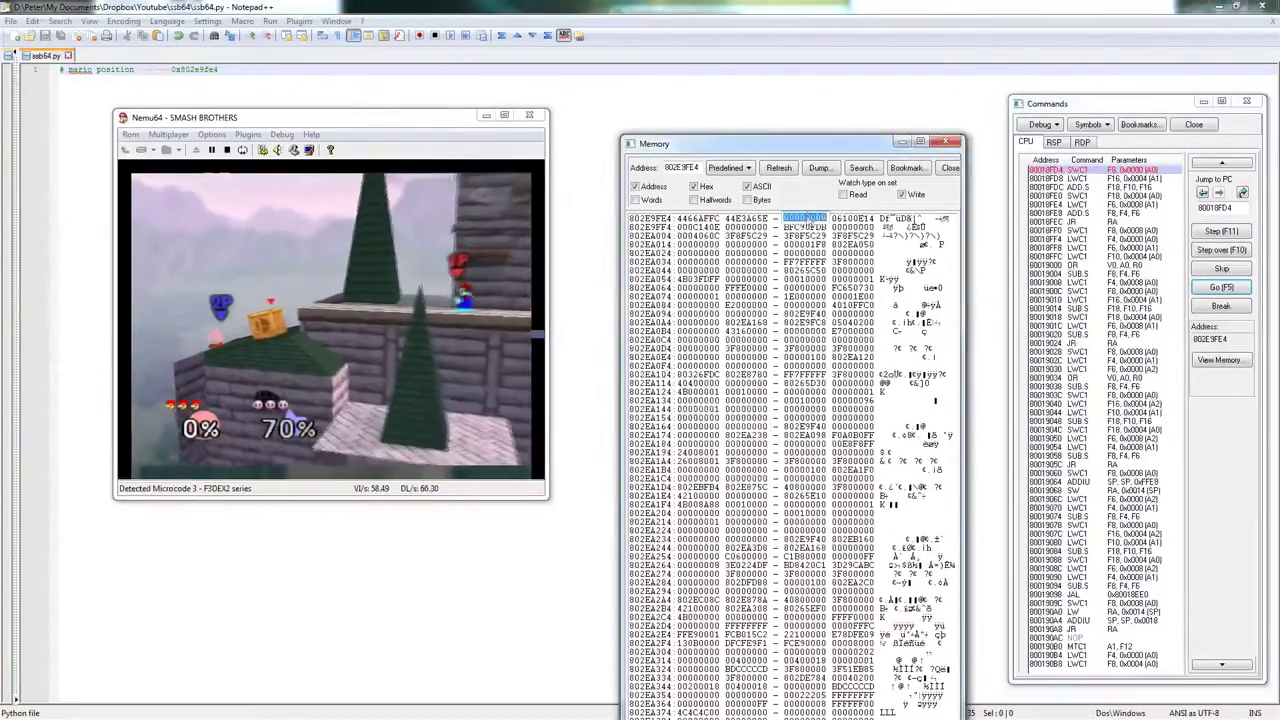
pyautogui.click(748, 219)
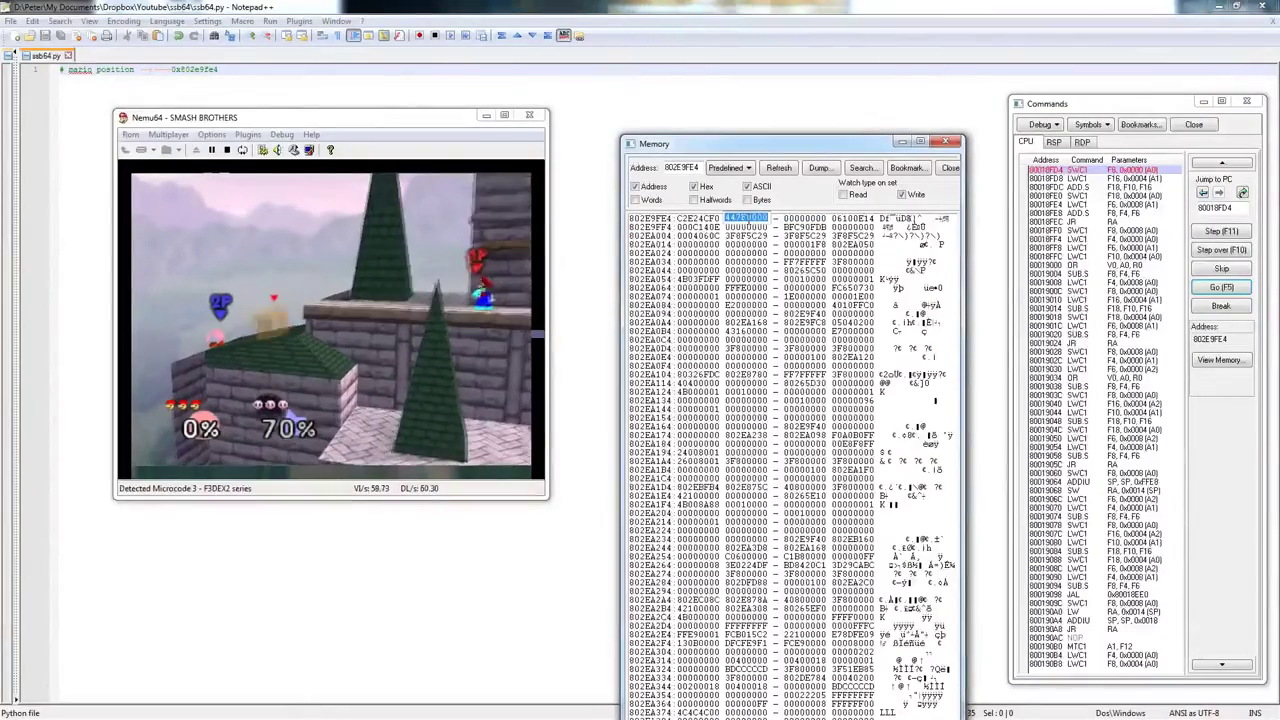
pyautogui.click(698, 218)
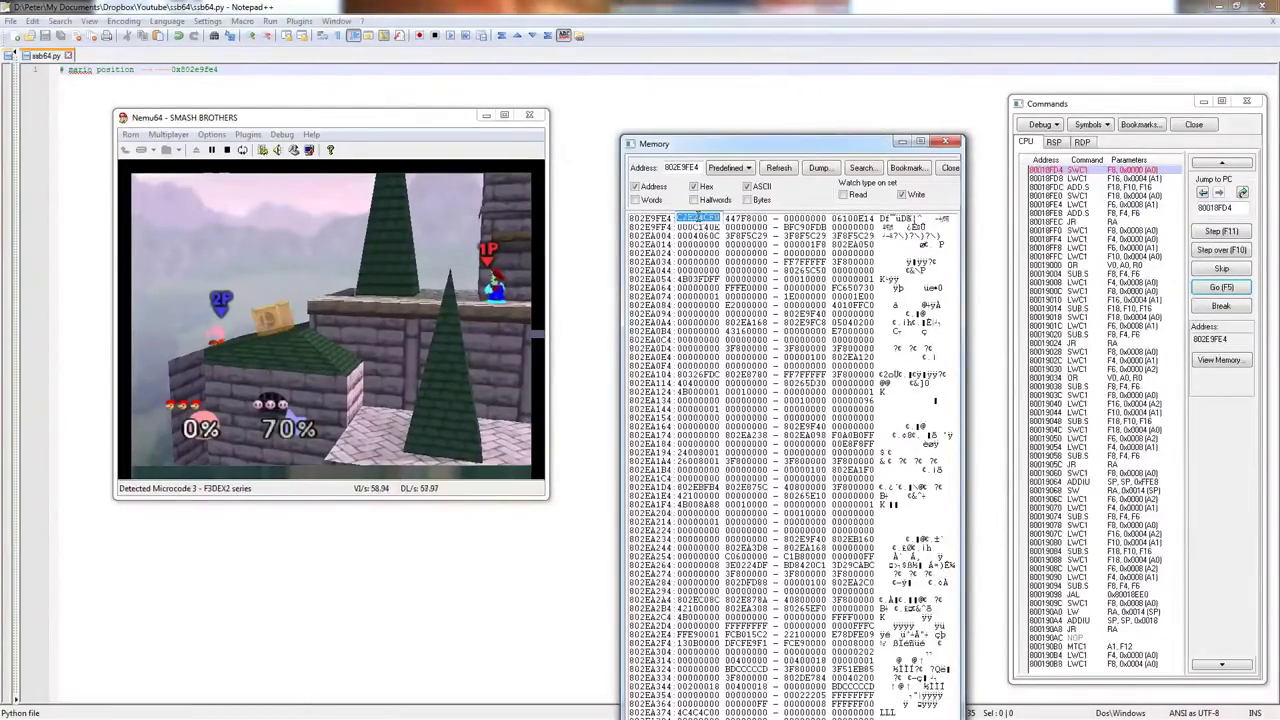
pyautogui.click(805, 219)
pyautogui.write('C2E24CF0')
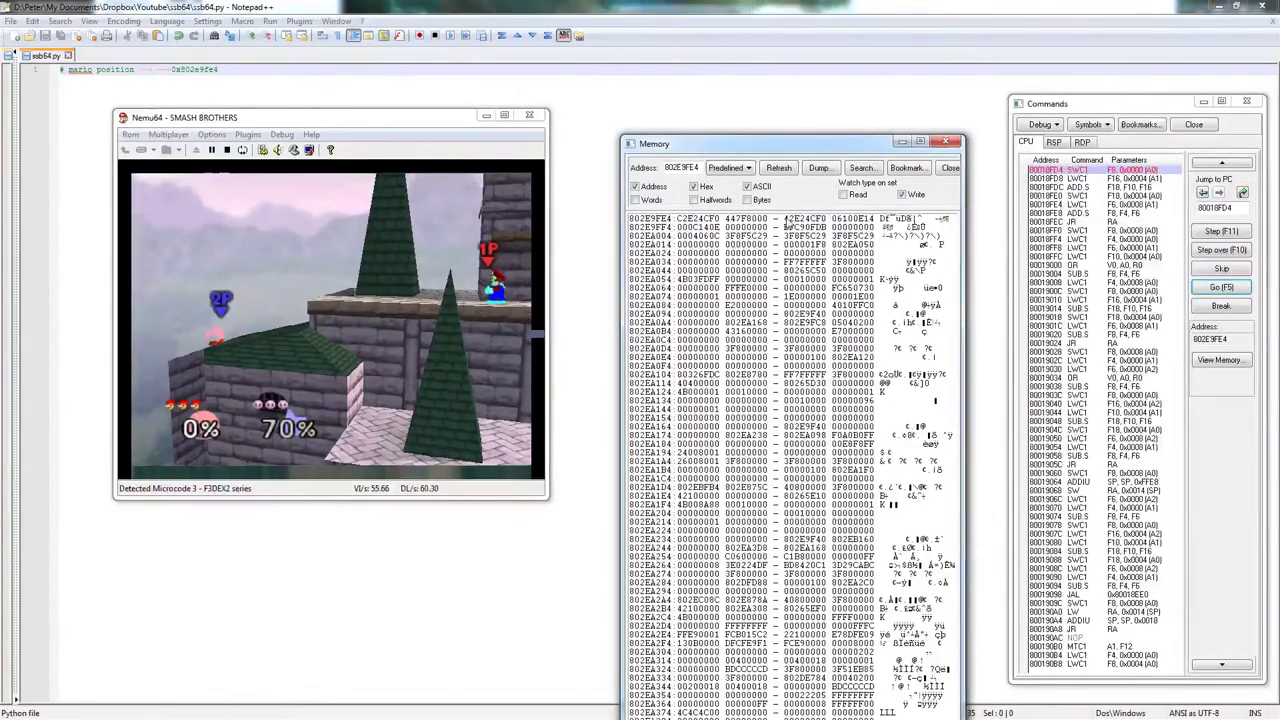
# Set a write watch on the word at 802E9FEC and continue execution through the write breaks.
pyautogui.click(787, 219)
pyautogui.click(805, 228)
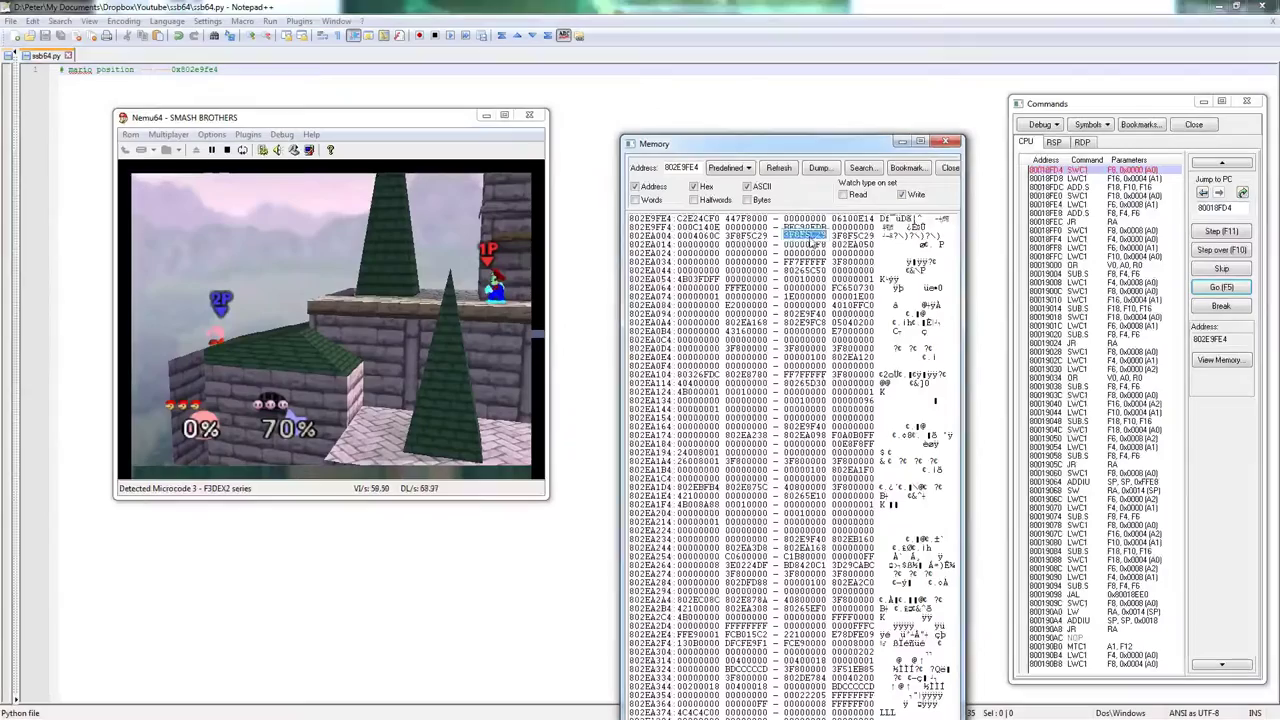
pyautogui.click(799, 220)
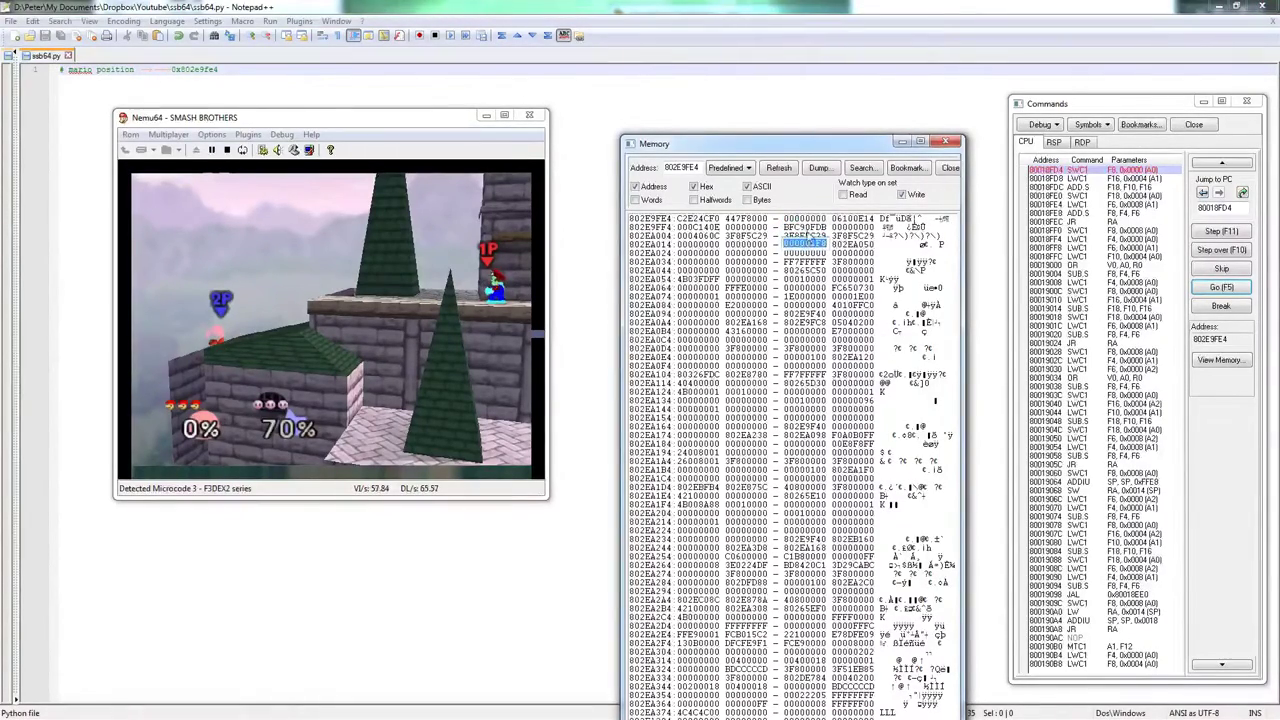
pyautogui.click(1218, 288)
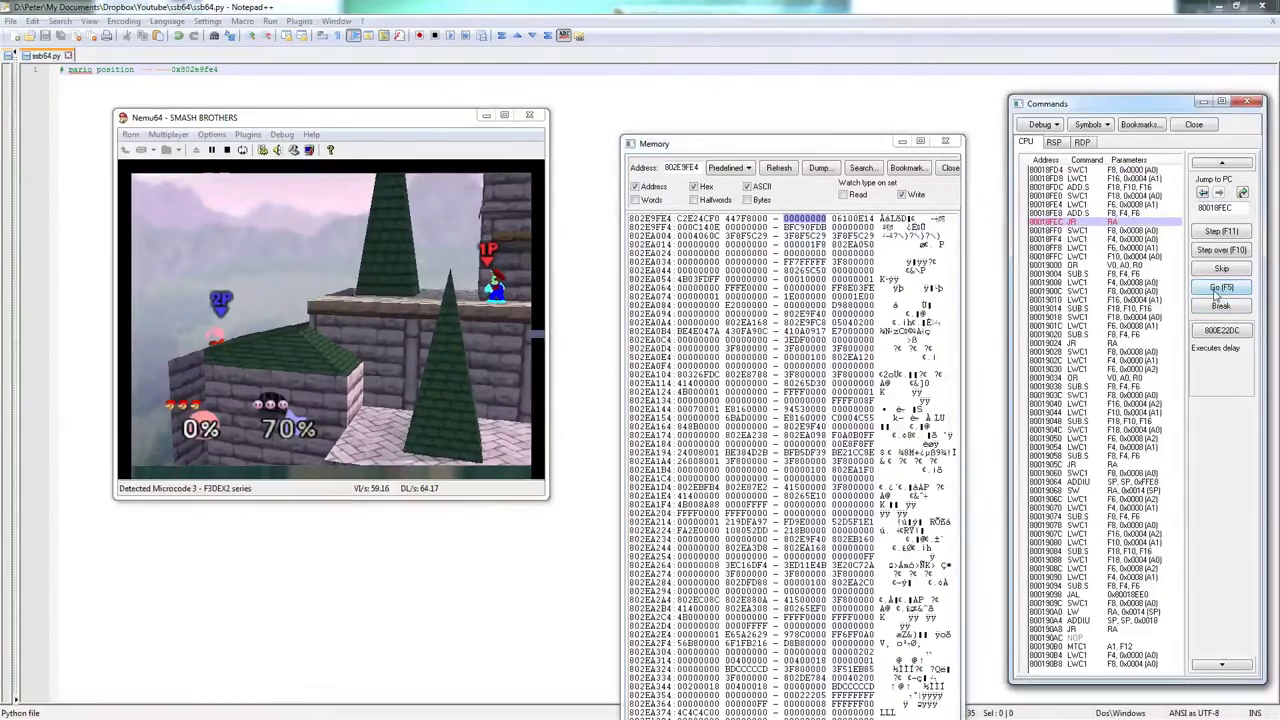
pyautogui.click(1218, 288)
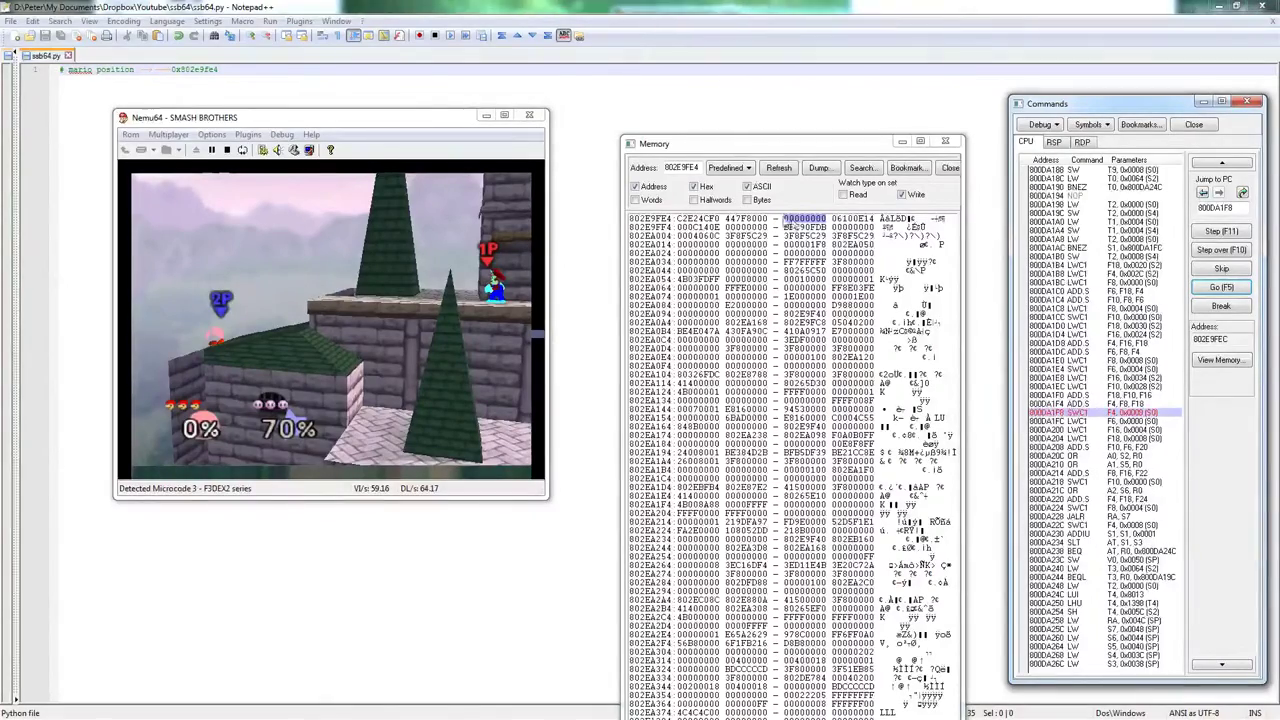
# Step past the write instruction at 800DA1F8 and copy the value 447F8000 from 802E9FE8 into the word at 802E9FEC.
pyautogui.click(788, 226)
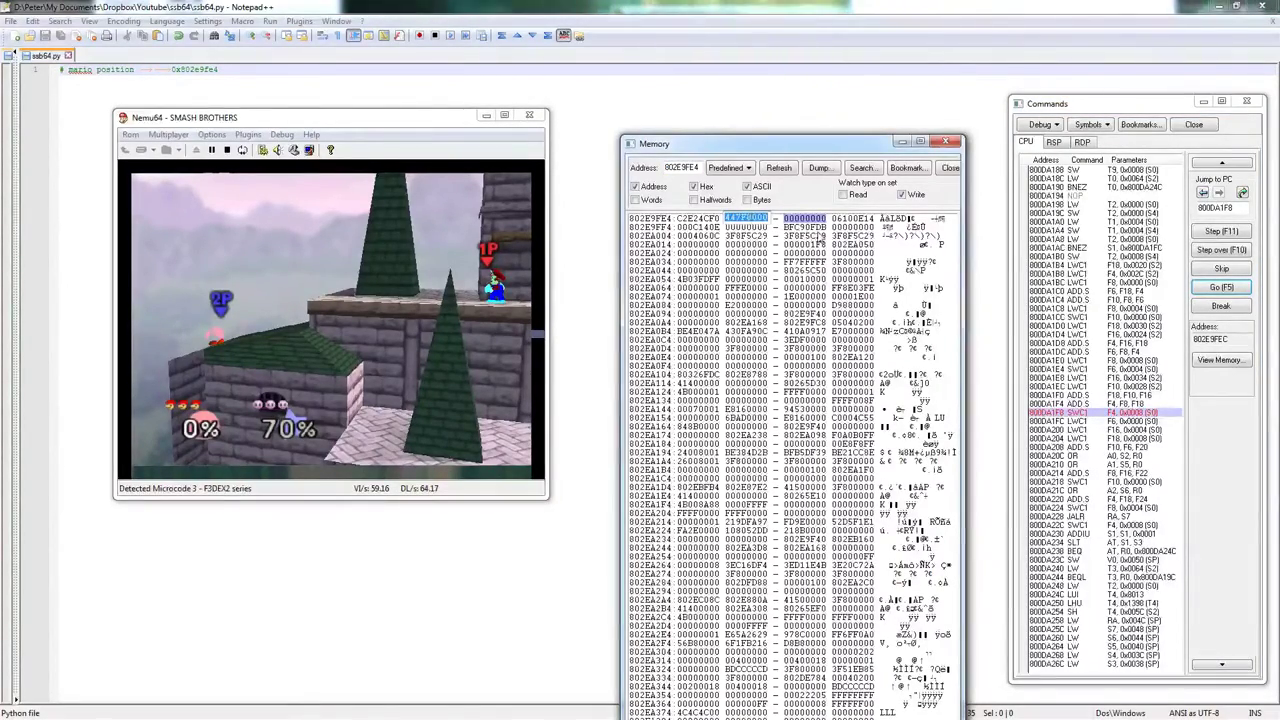
pyautogui.click(1196, 233)
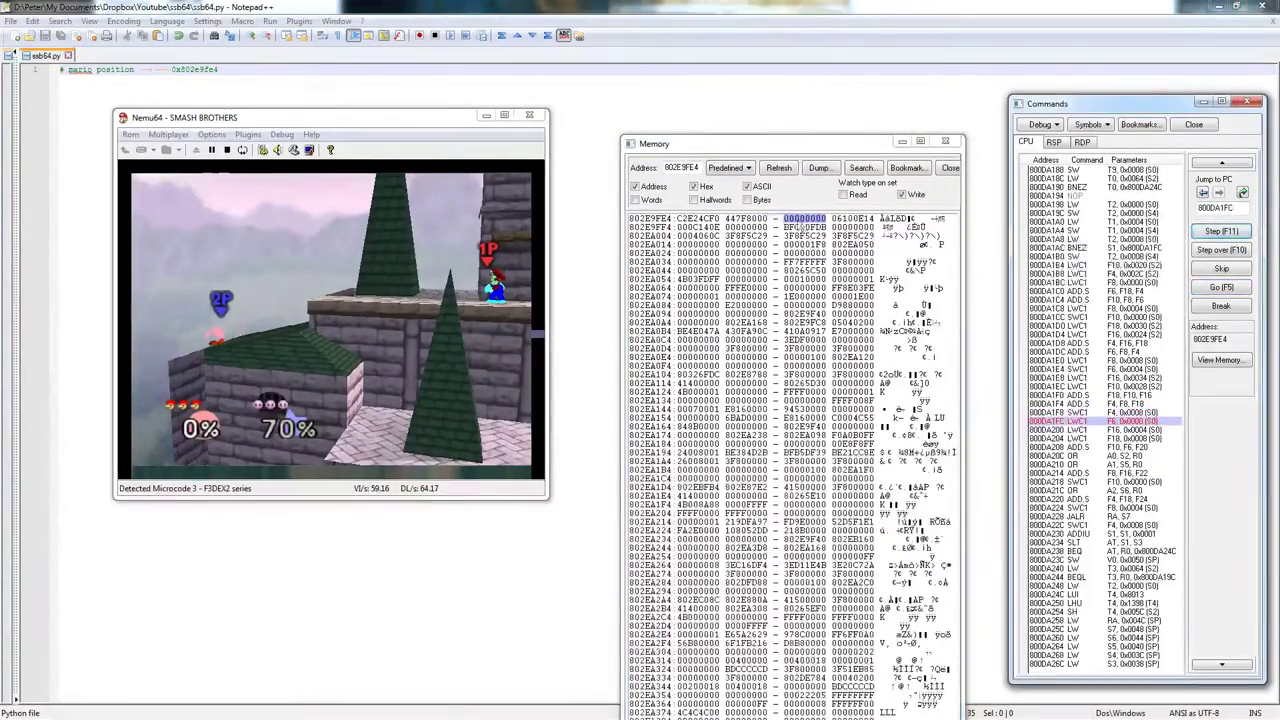
pyautogui.click(801, 221)
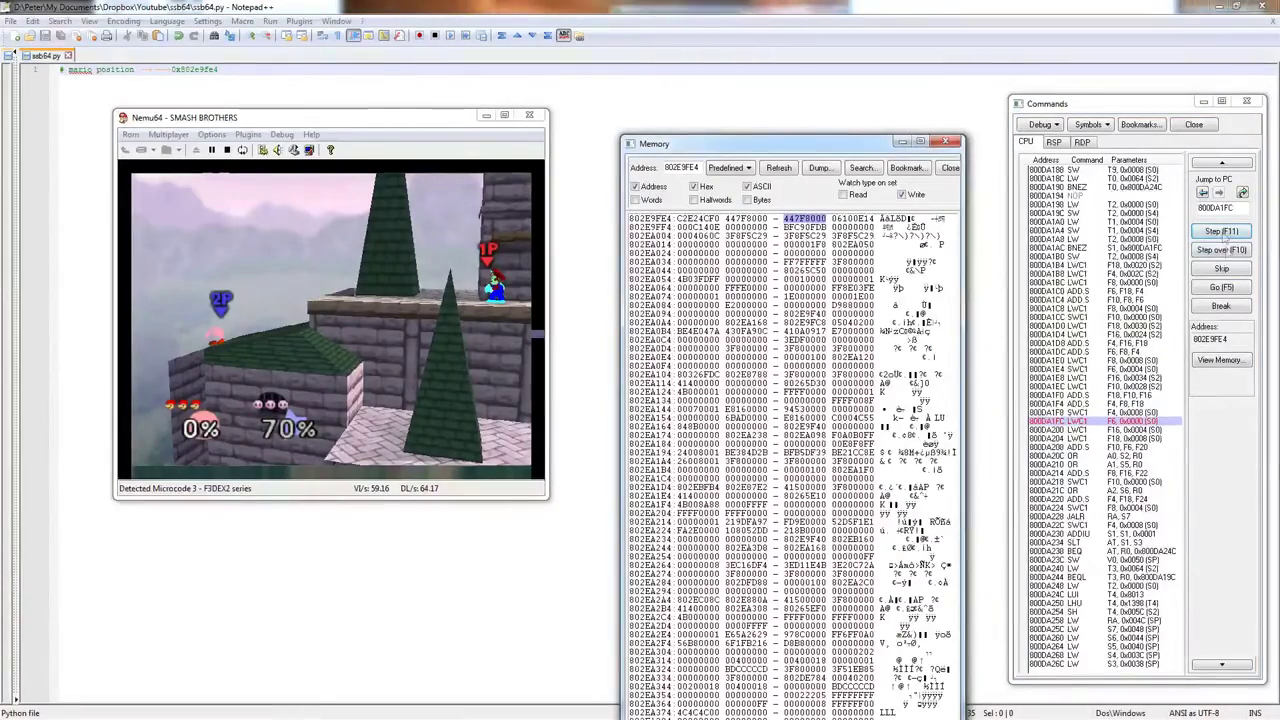
# Continue execution through the write breaks, remove the watch from the word at 802E9FEC and let the game run.
pyautogui.click(1221, 288)
pyautogui.click(1236, 233)
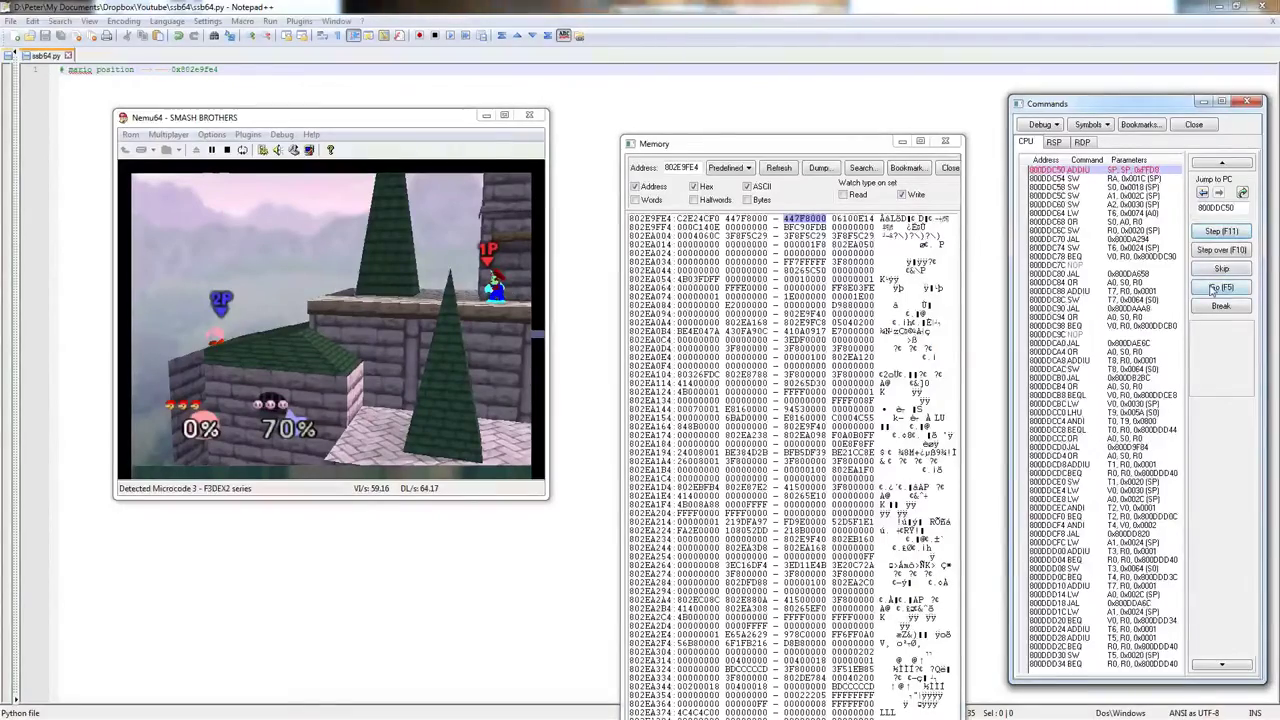
pyautogui.click(1217, 251)
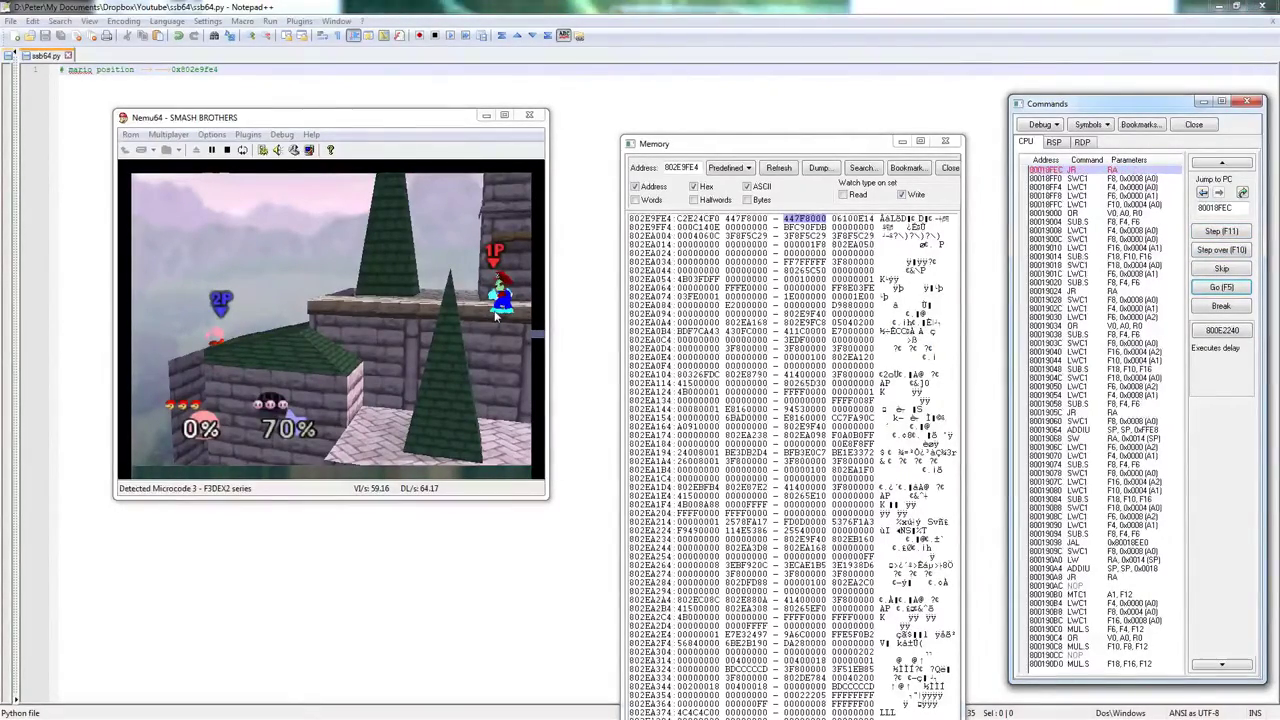
pyautogui.click(1237, 289)
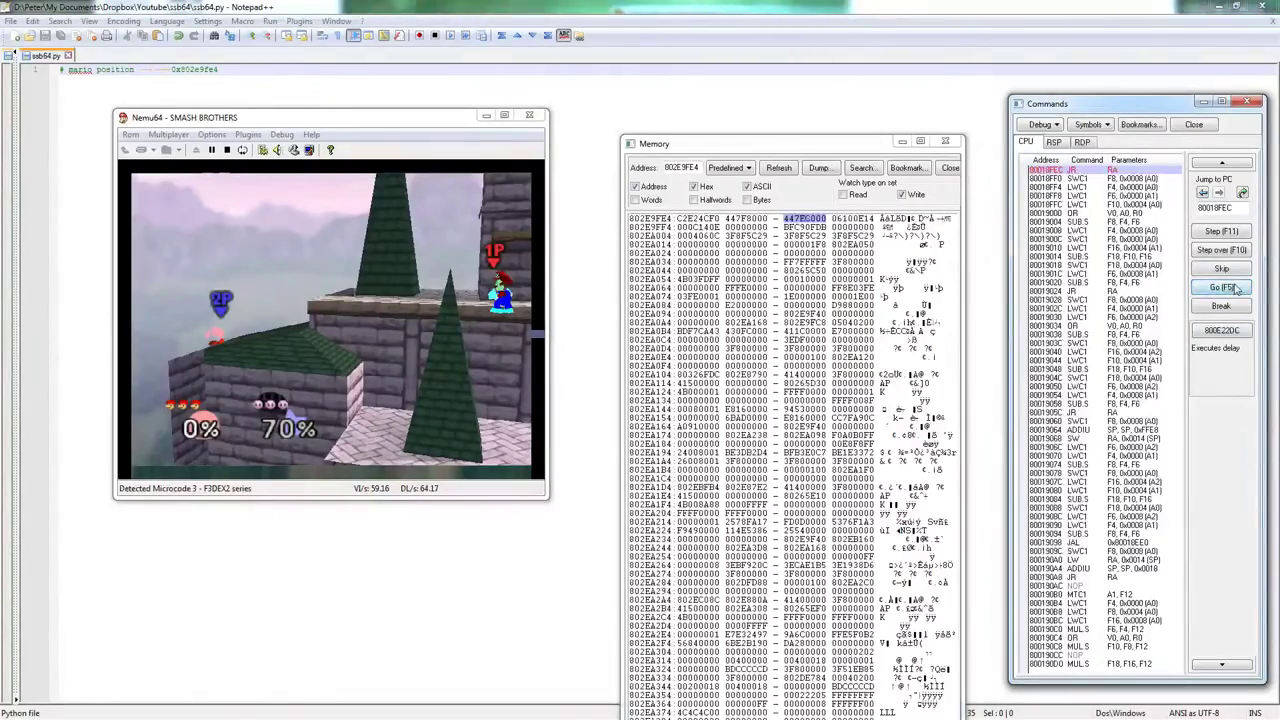
pyautogui.click(1232, 290)
pyautogui.click(1223, 291)
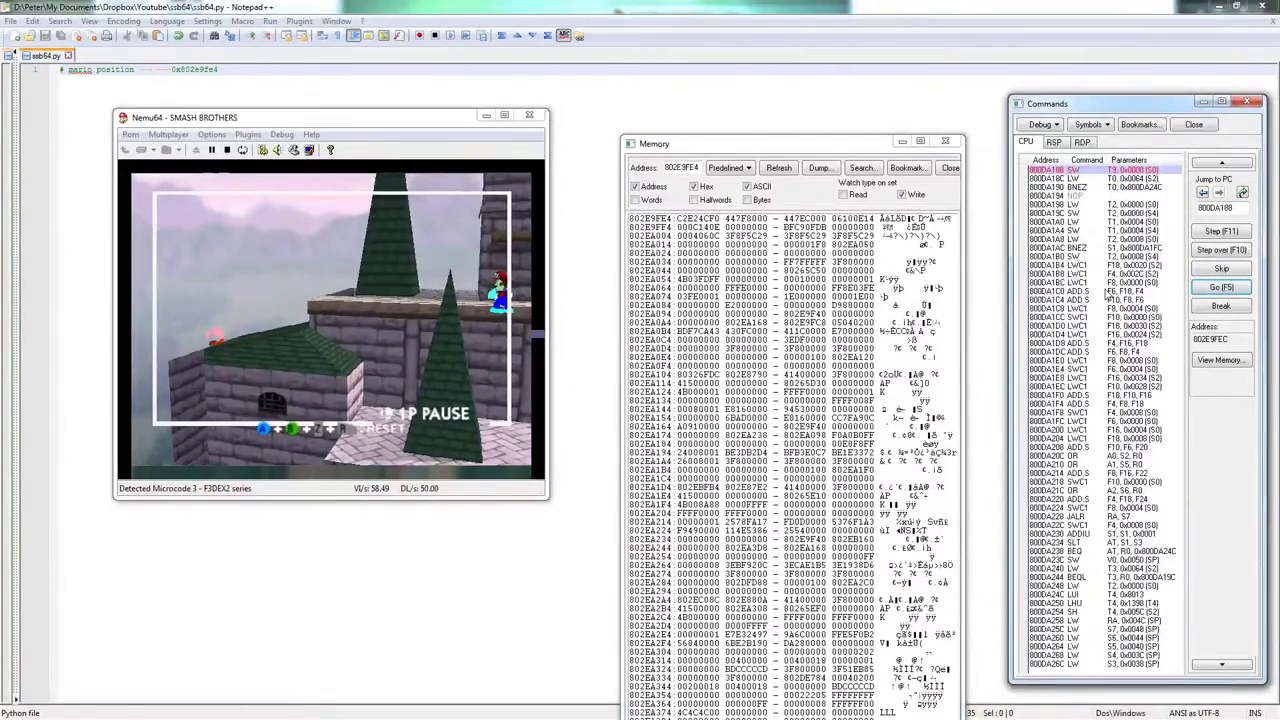
# Pause and unpause the match to inspect Mario's position on the stage up close.
pyautogui.moveTo(1058, 340)
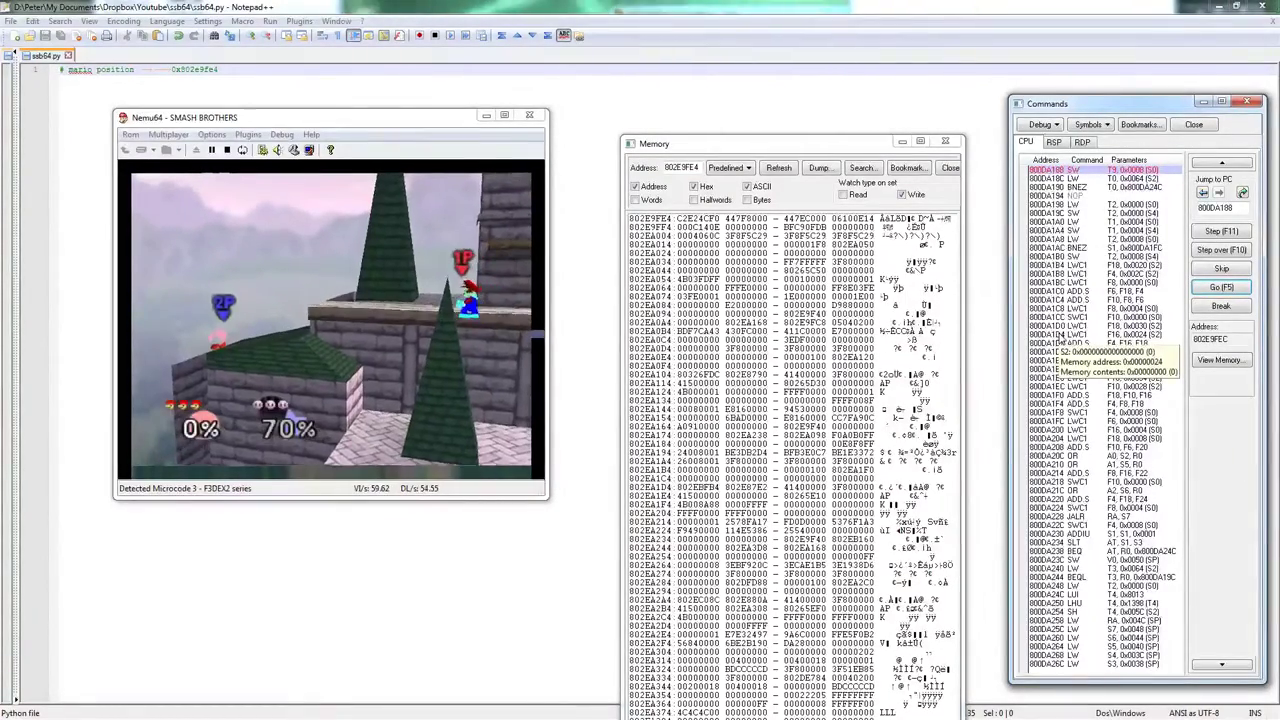
pyautogui.press('Return')
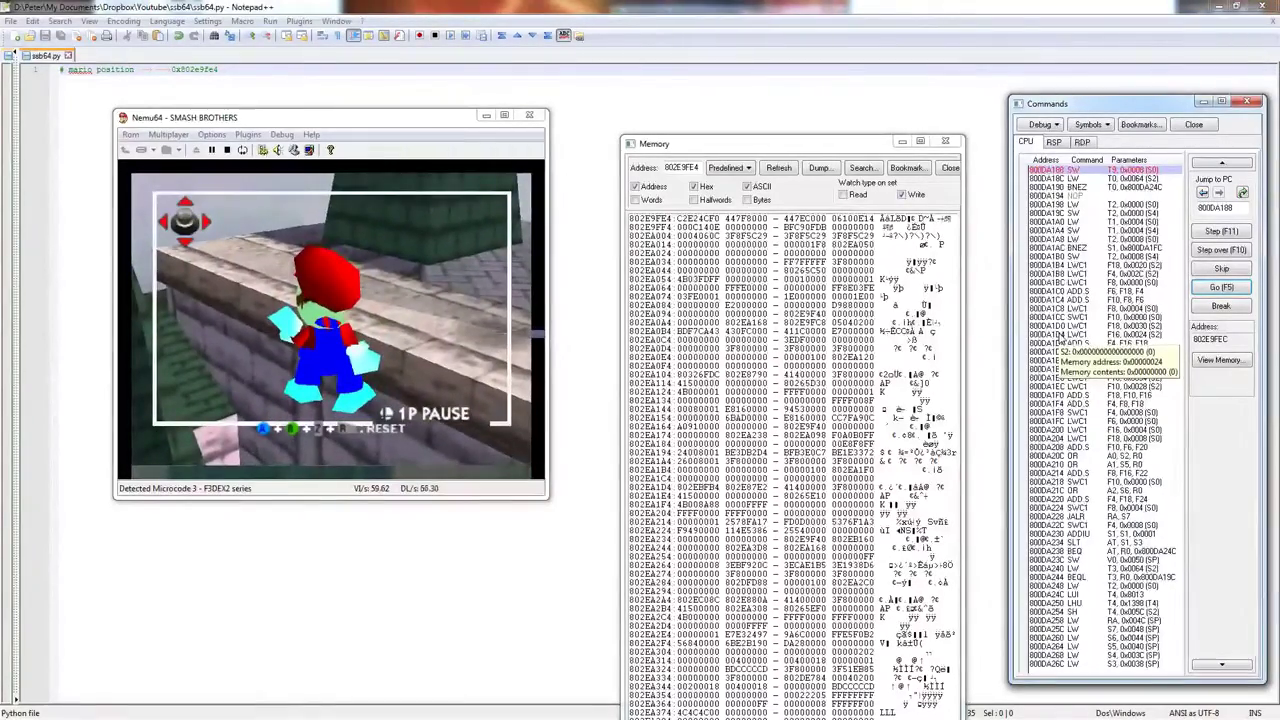
pyautogui.press('Return')
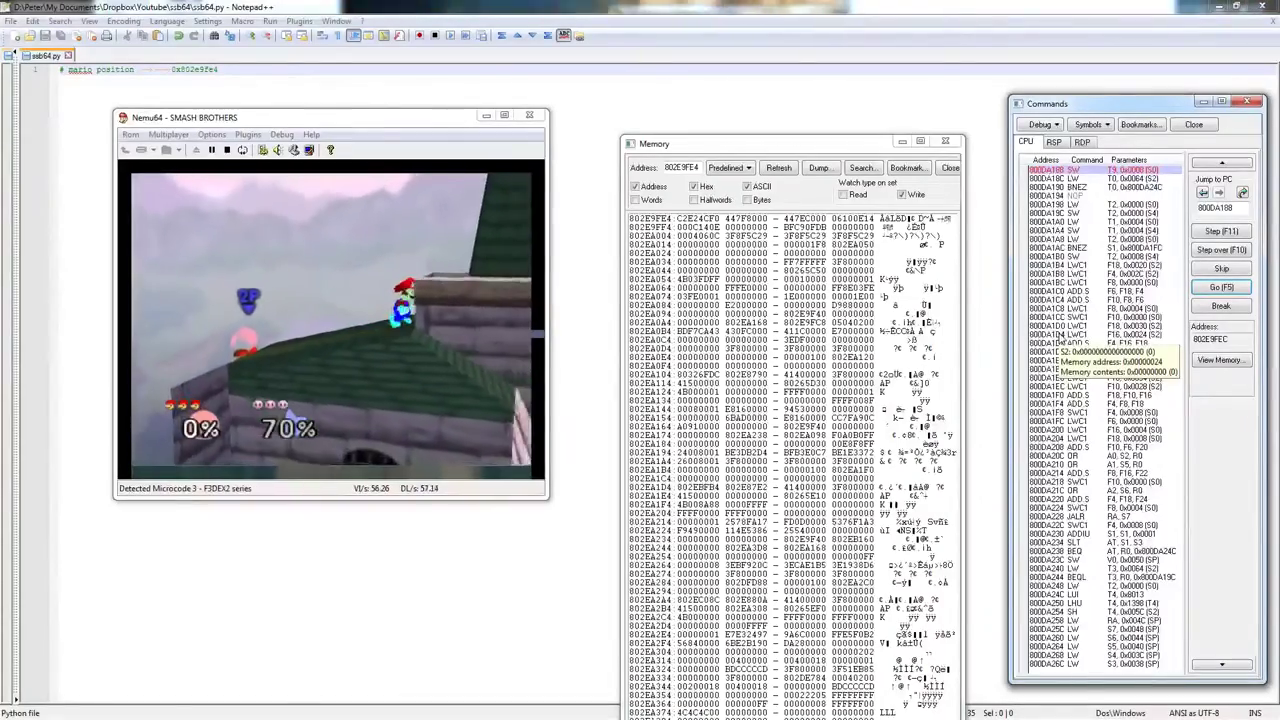
pyautogui.press('Return')
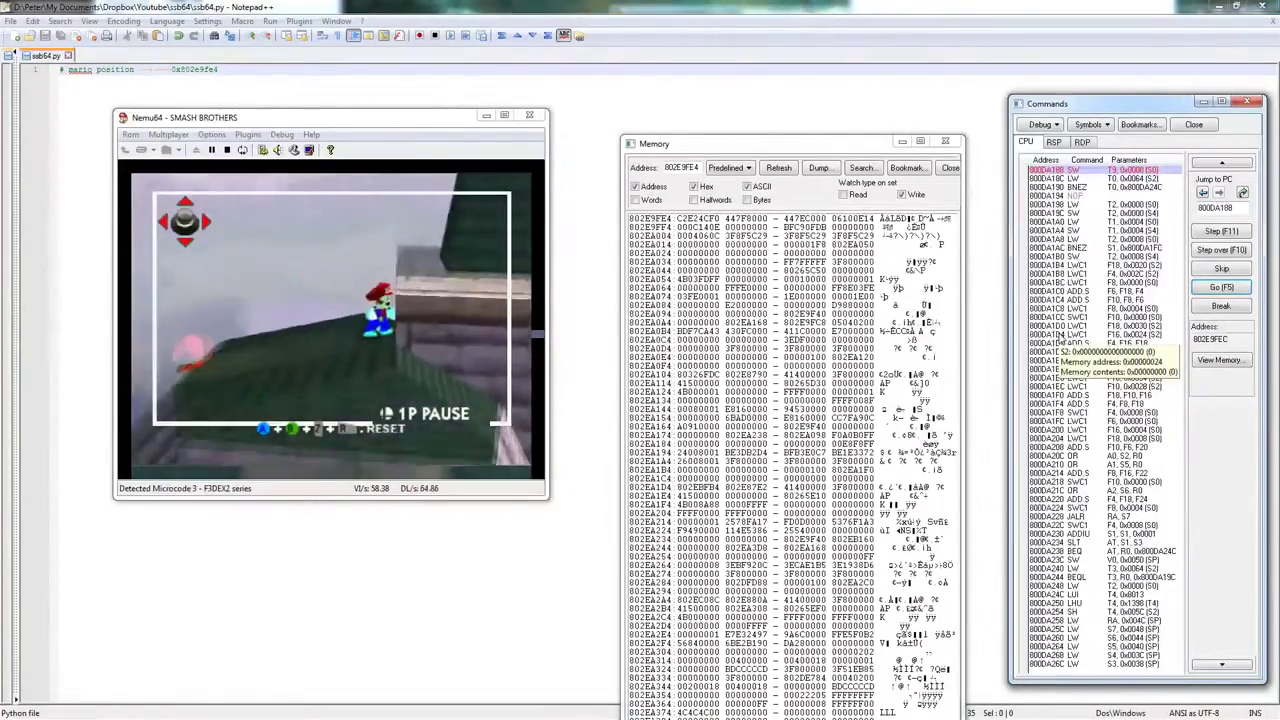
pyautogui.press('Return')
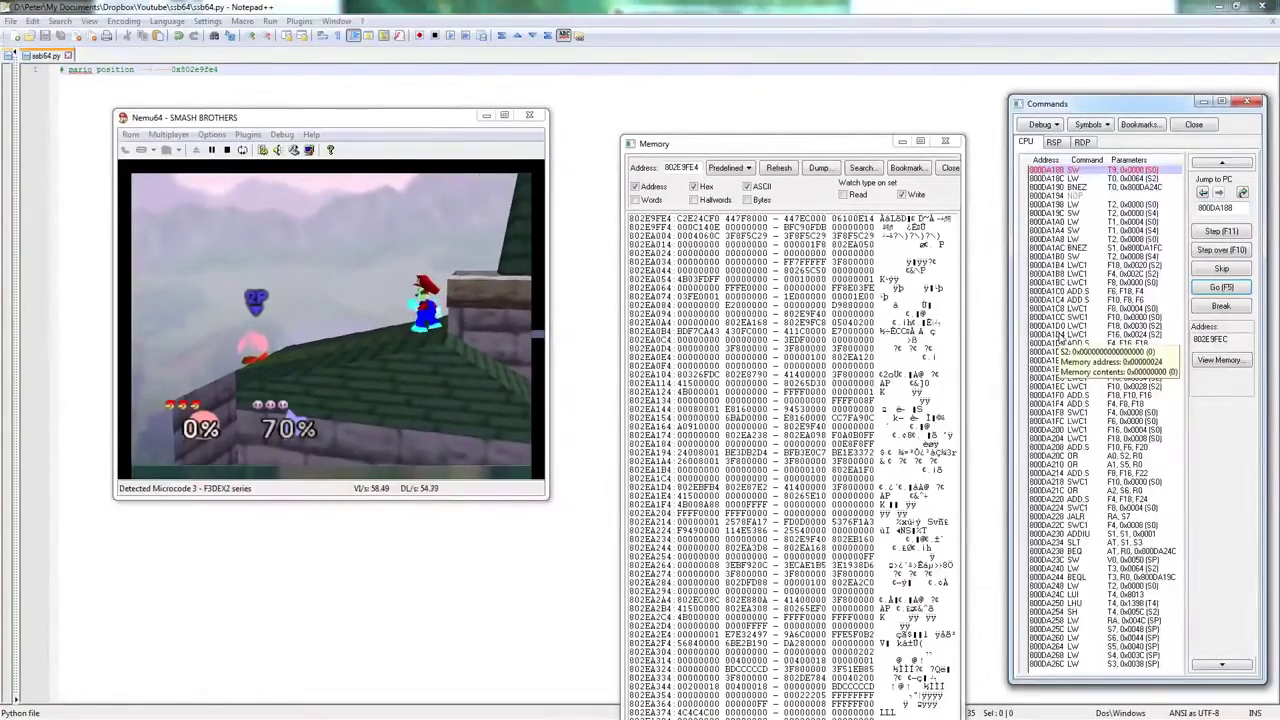
# Refresh the memory view repeatedly while Mario acts on the roof to compare the position words from 802E9FE4 to 802E9FEC.
pyautogui.click(778, 169)
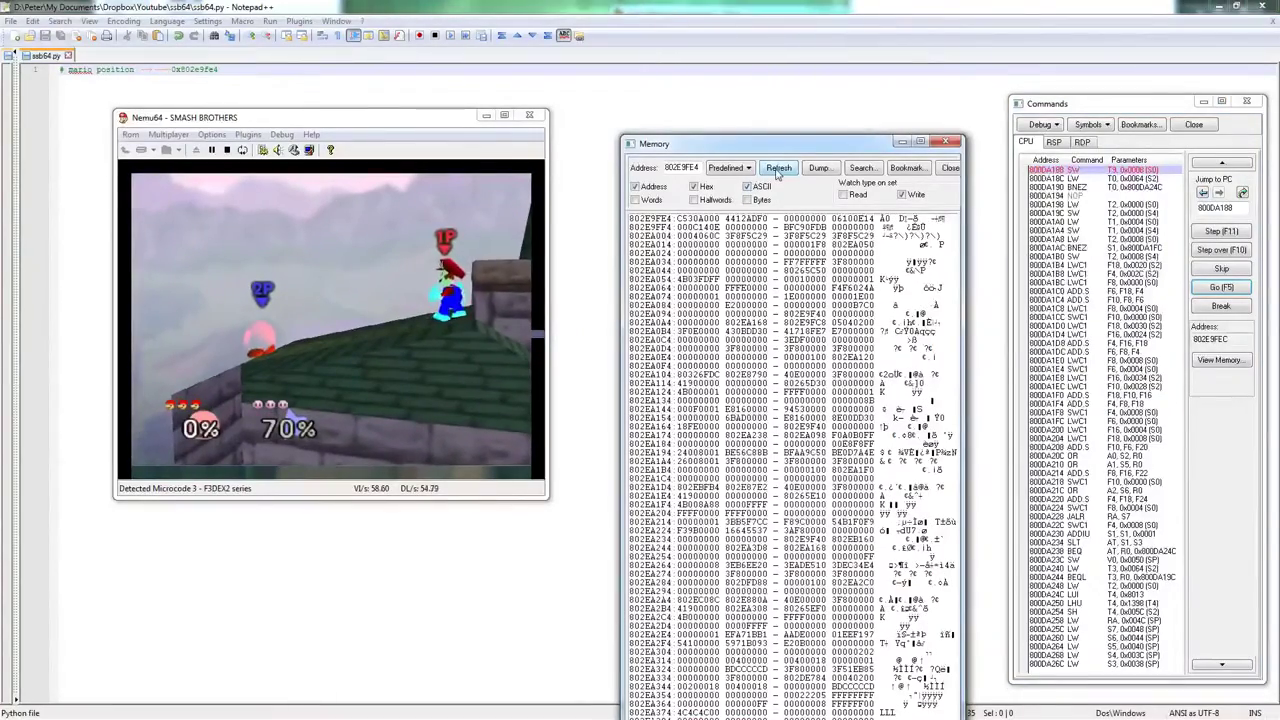
pyautogui.click(778, 172)
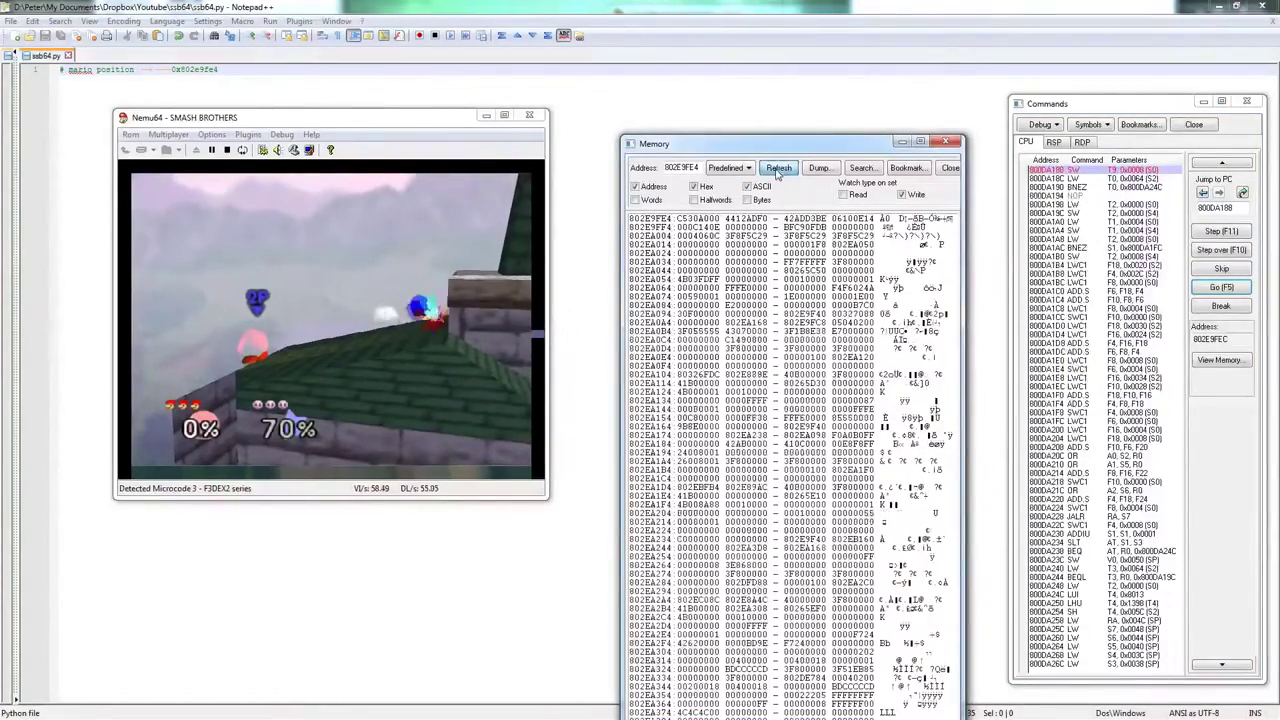
pyautogui.click(778, 172)
pyautogui.click(778, 172)
pyautogui.click(778, 172)
pyautogui.click(778, 169)
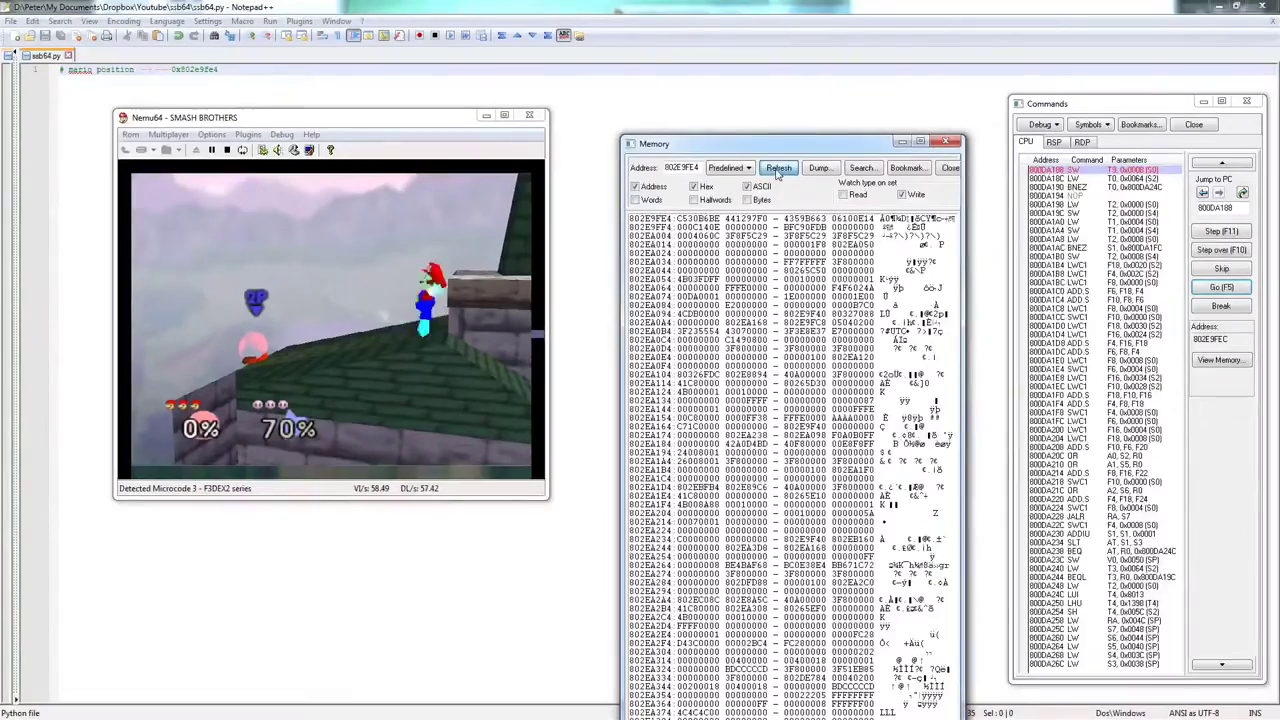
pyautogui.click(778, 169)
pyautogui.click(778, 169)
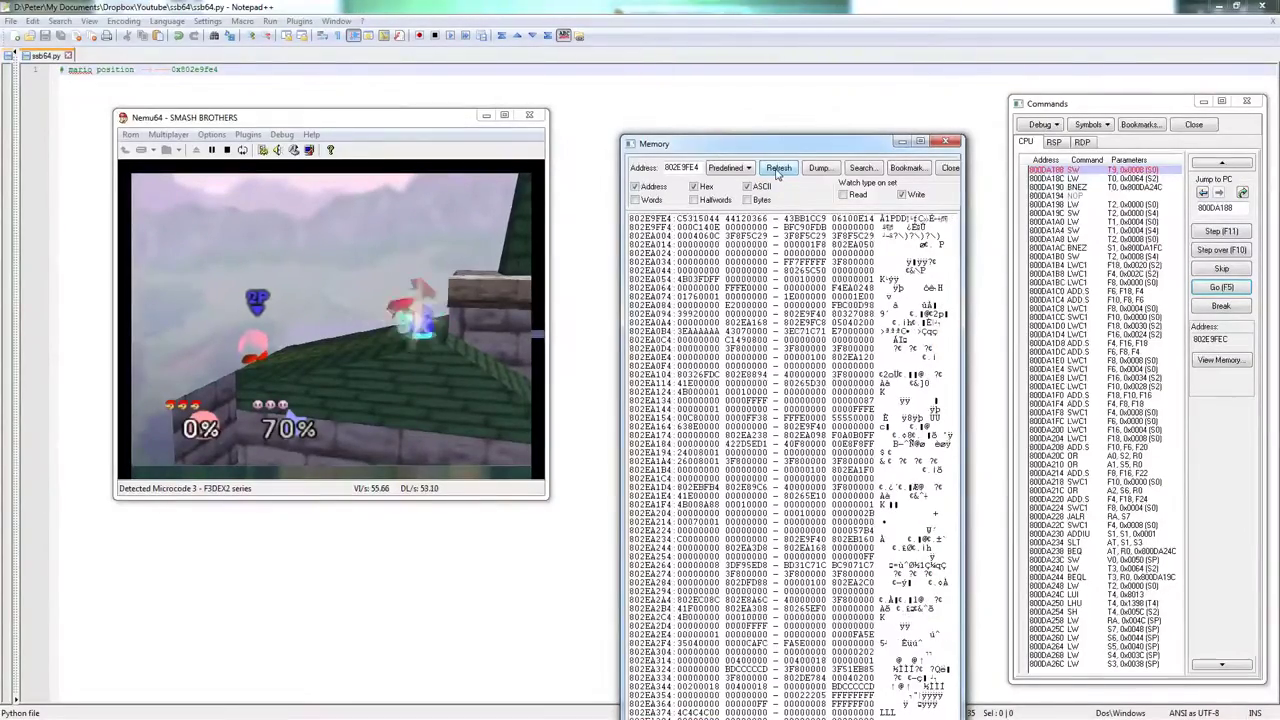
pyautogui.click(778, 169)
pyautogui.click(778, 169)
pyautogui.click(778, 169)
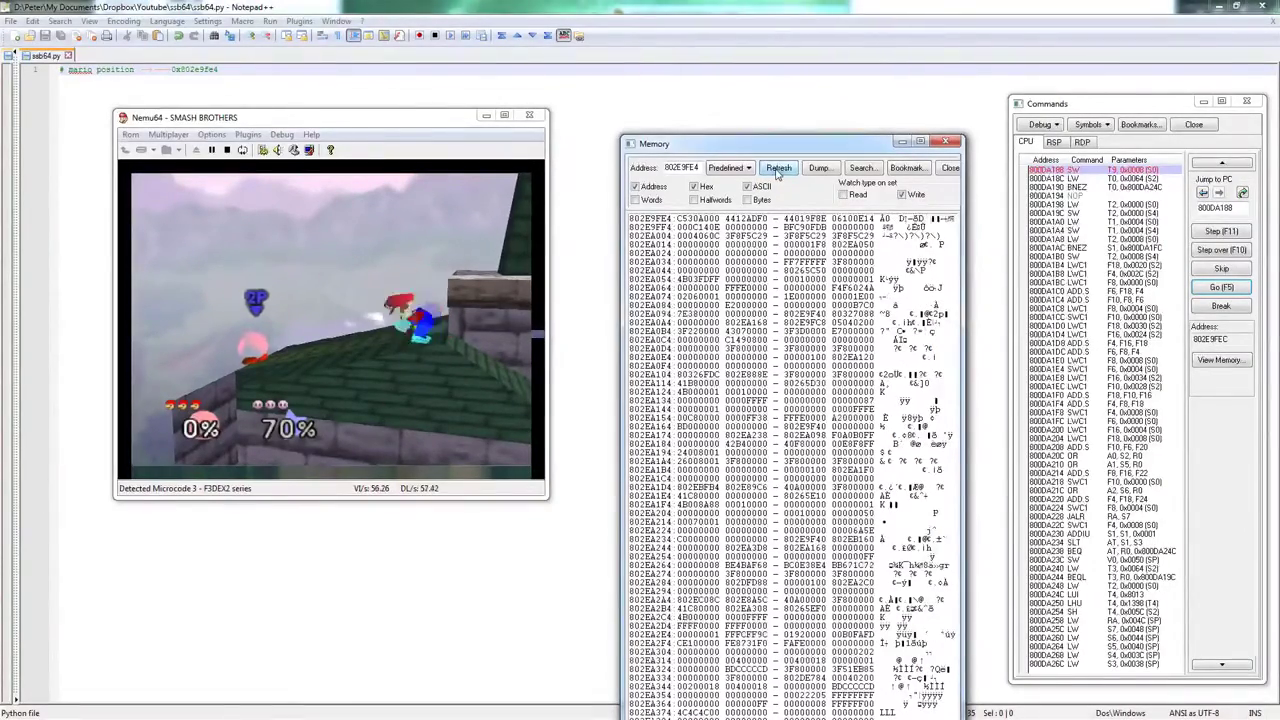
pyautogui.click(778, 169)
pyautogui.click(778, 169)
pyautogui.click(778, 169)
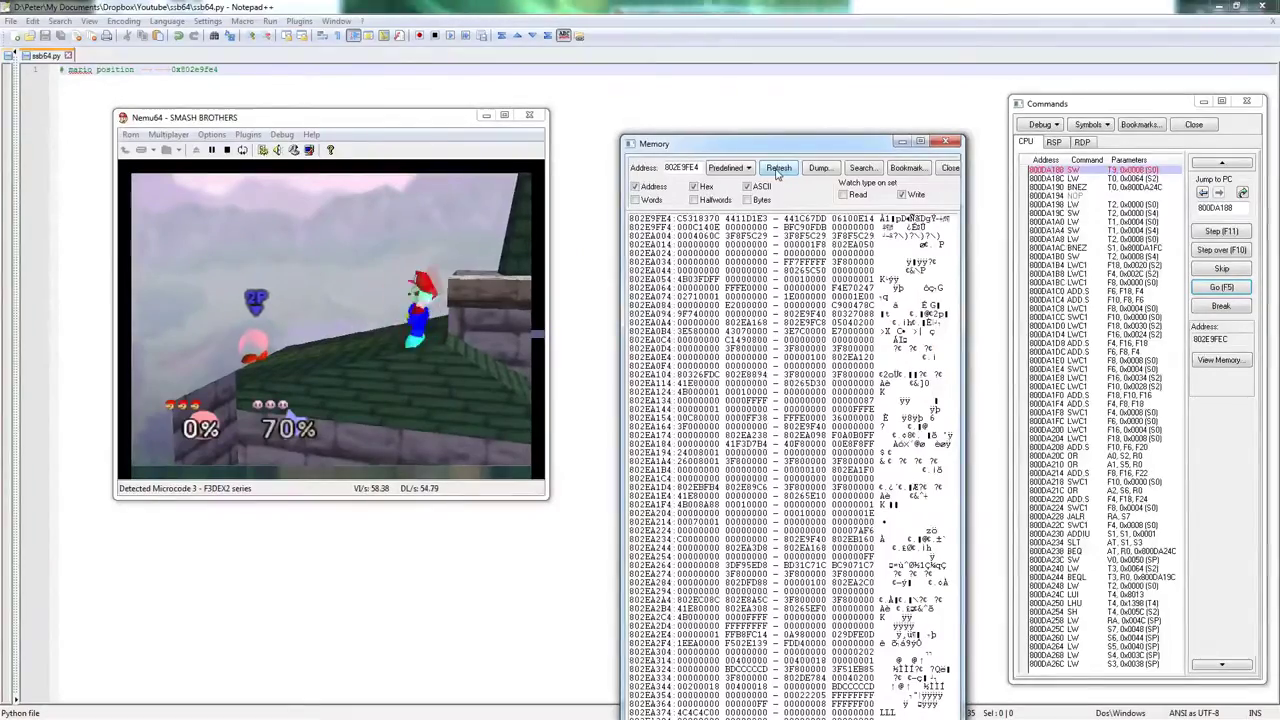
# Pause the match, put a write watch on the word at 802E9FEC again and continue to the writing instruction at 800DA188.
pyautogui.press('Return')
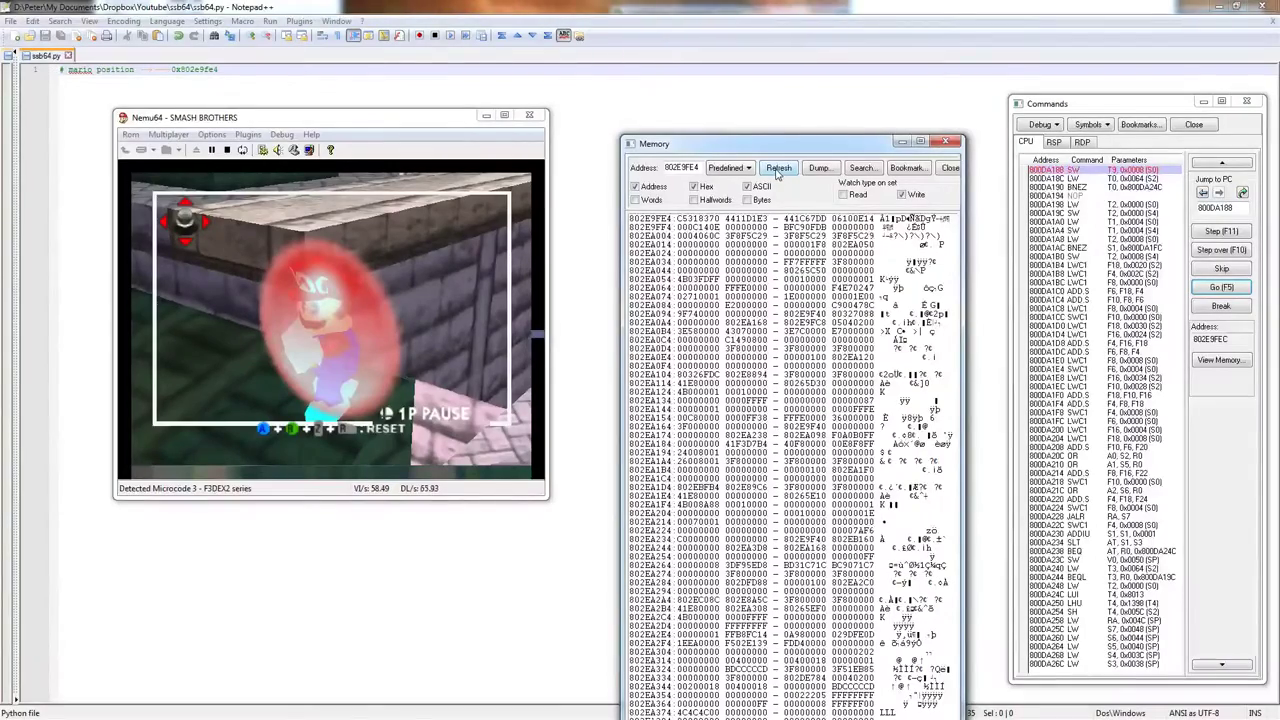
pyautogui.doubleClick(801, 218)
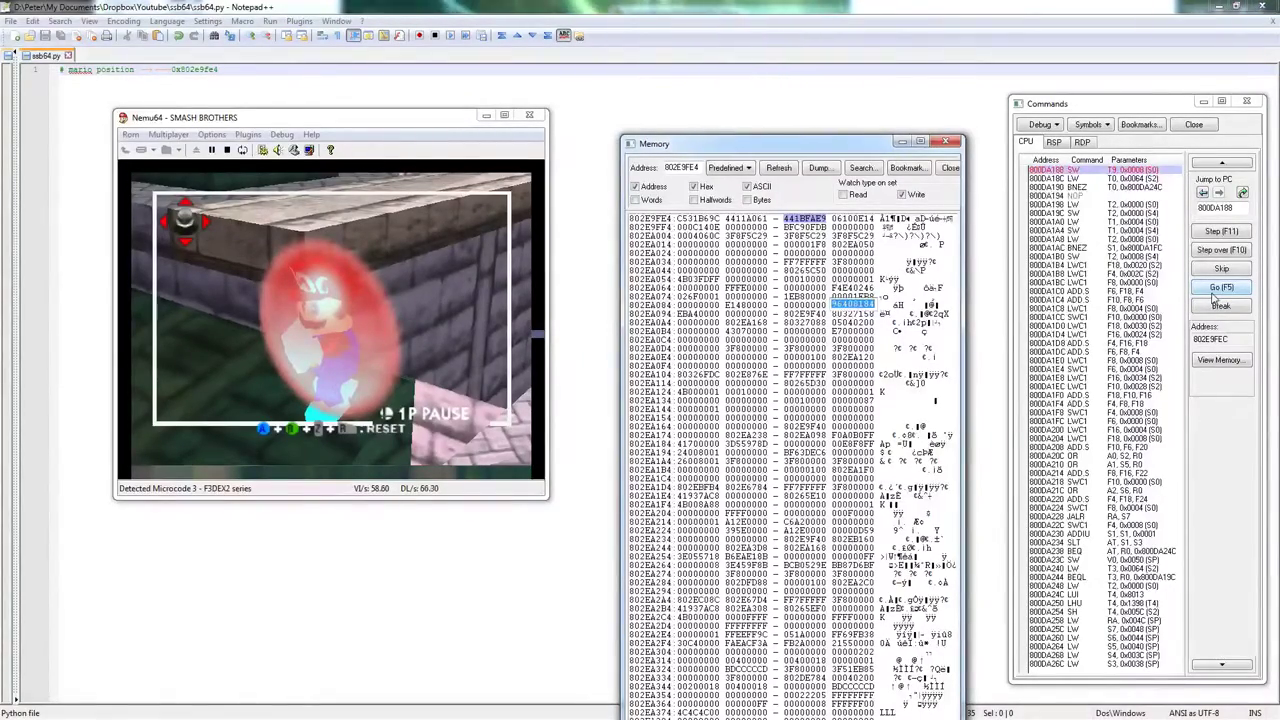
pyautogui.click(1215, 291)
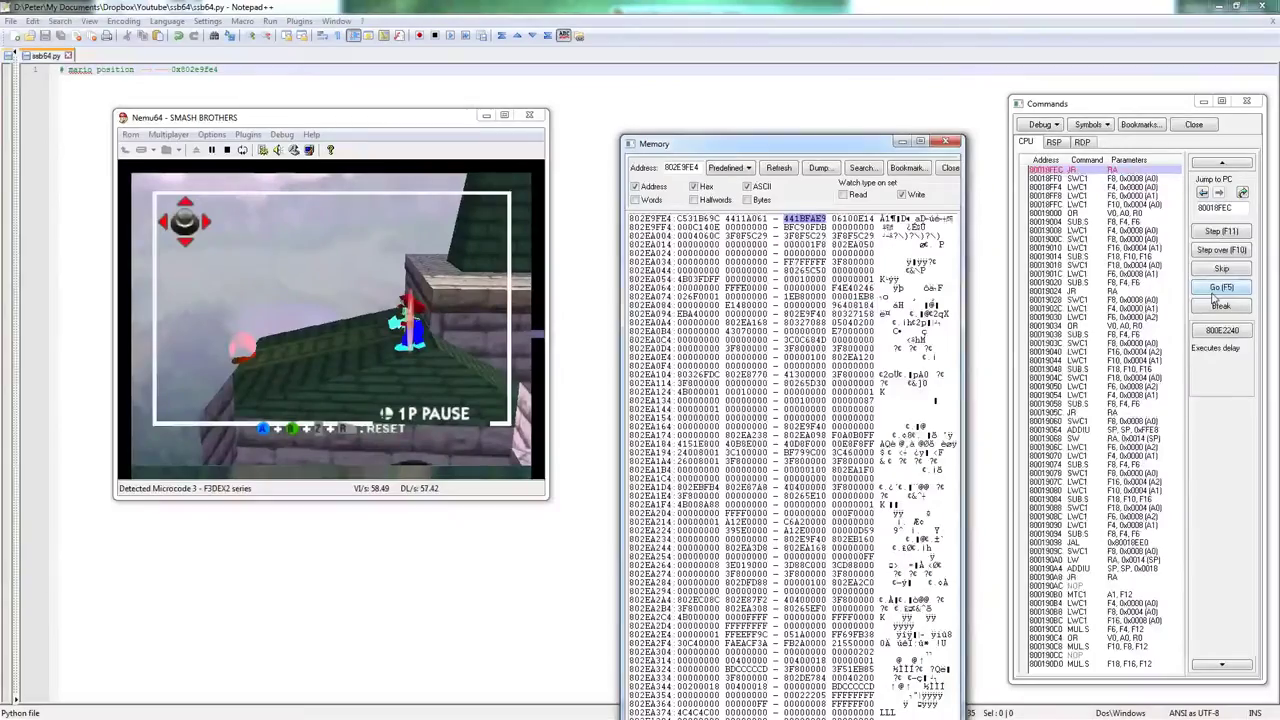
pyautogui.click(1224, 288)
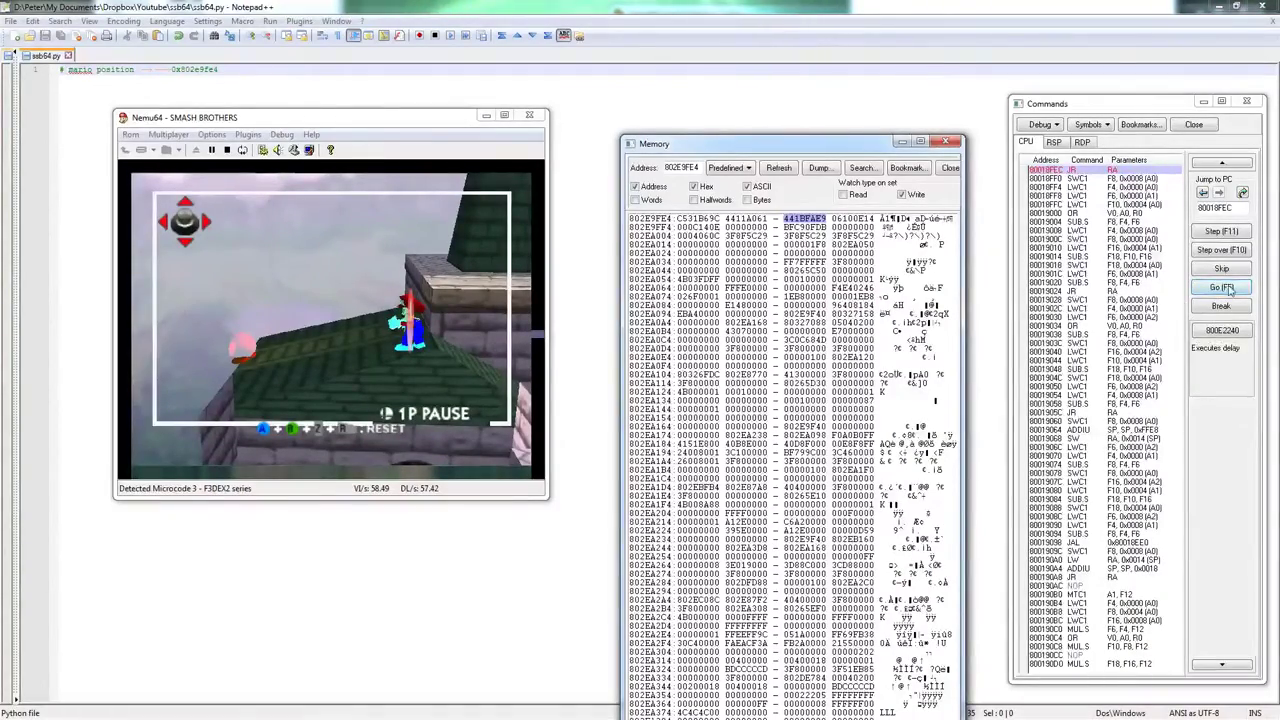
pyautogui.click(1230, 289)
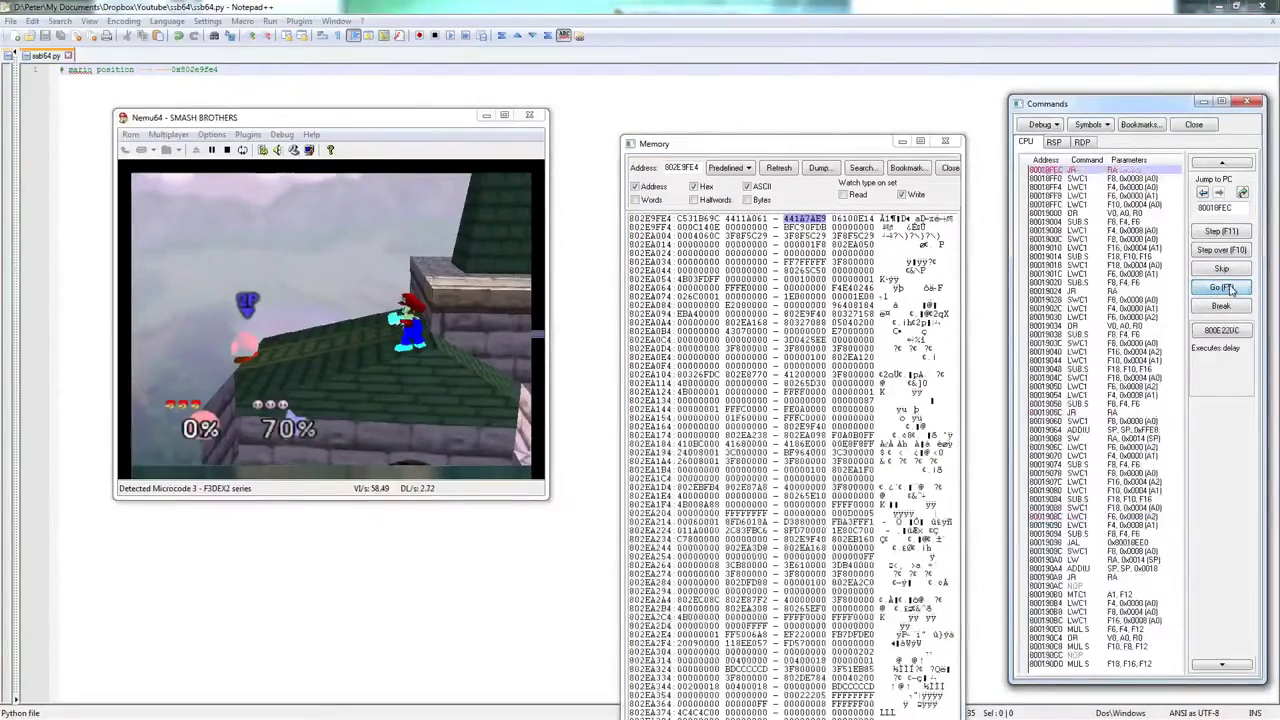
pyautogui.click(1230, 289)
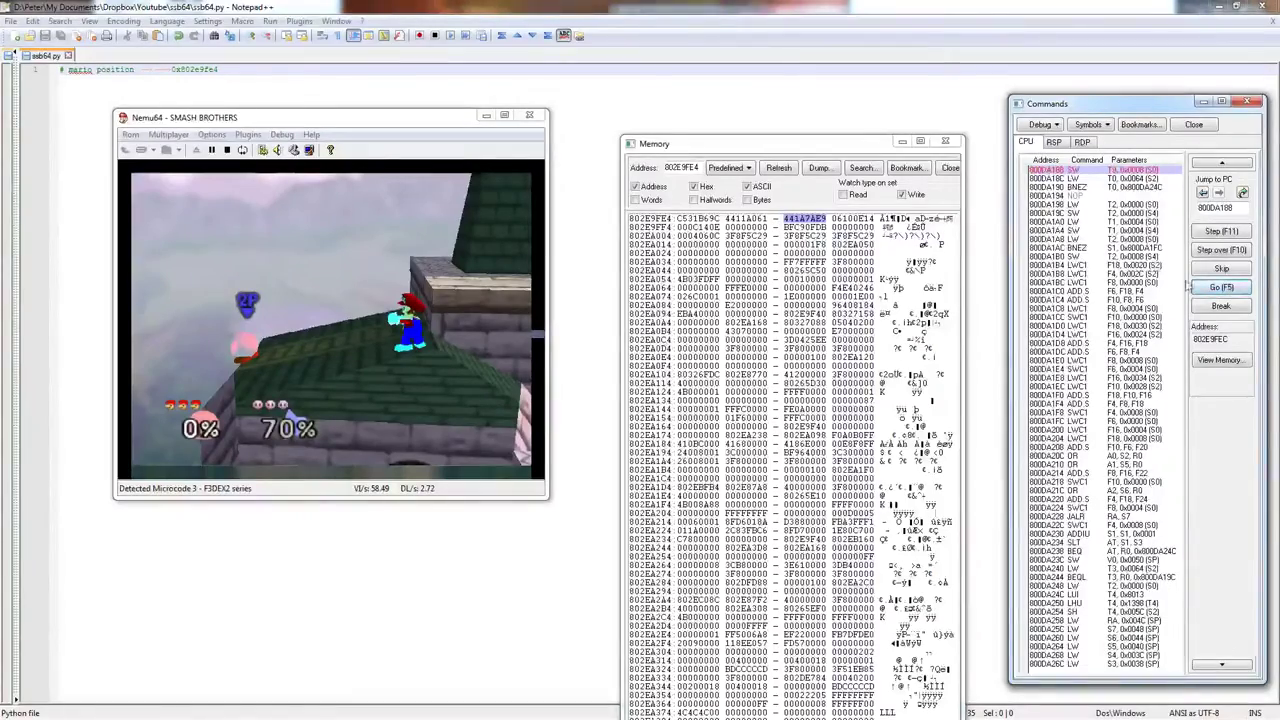
# Open an empty Notepad window, shrink it and place it over the lower part of the Memory window.
pyautogui.moveTo(1043, 178)
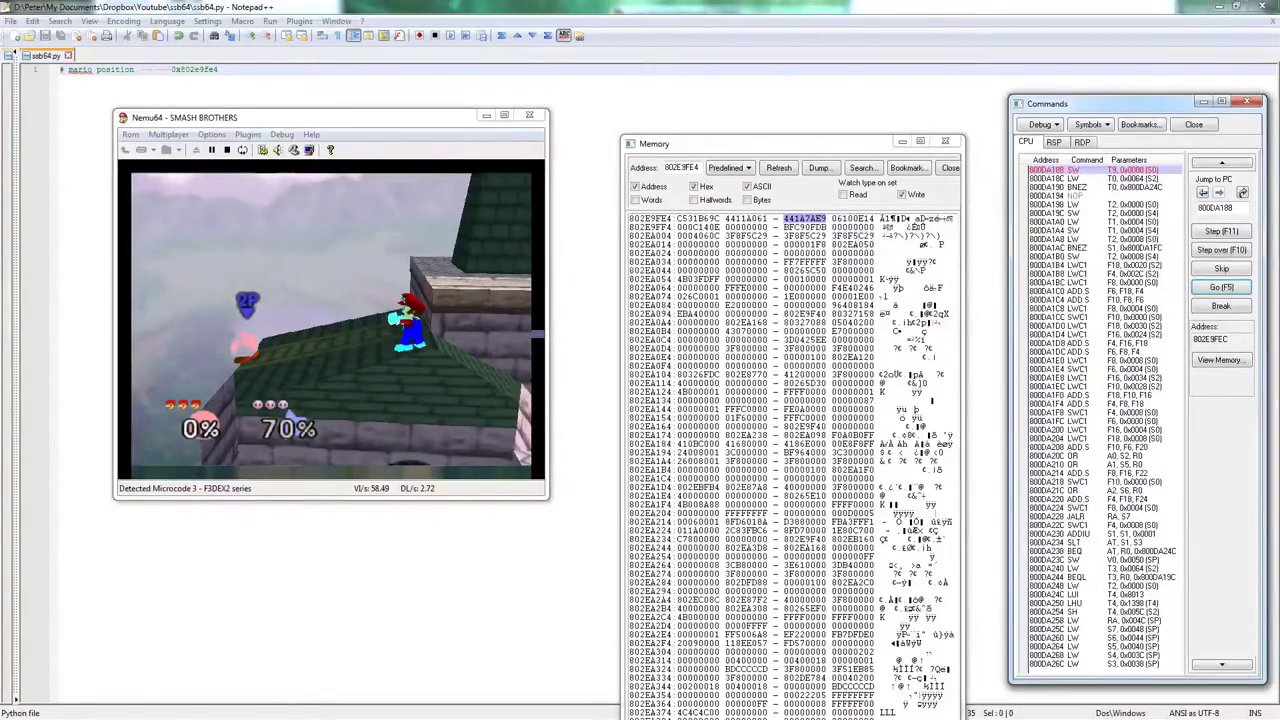
pyautogui.press('Return')
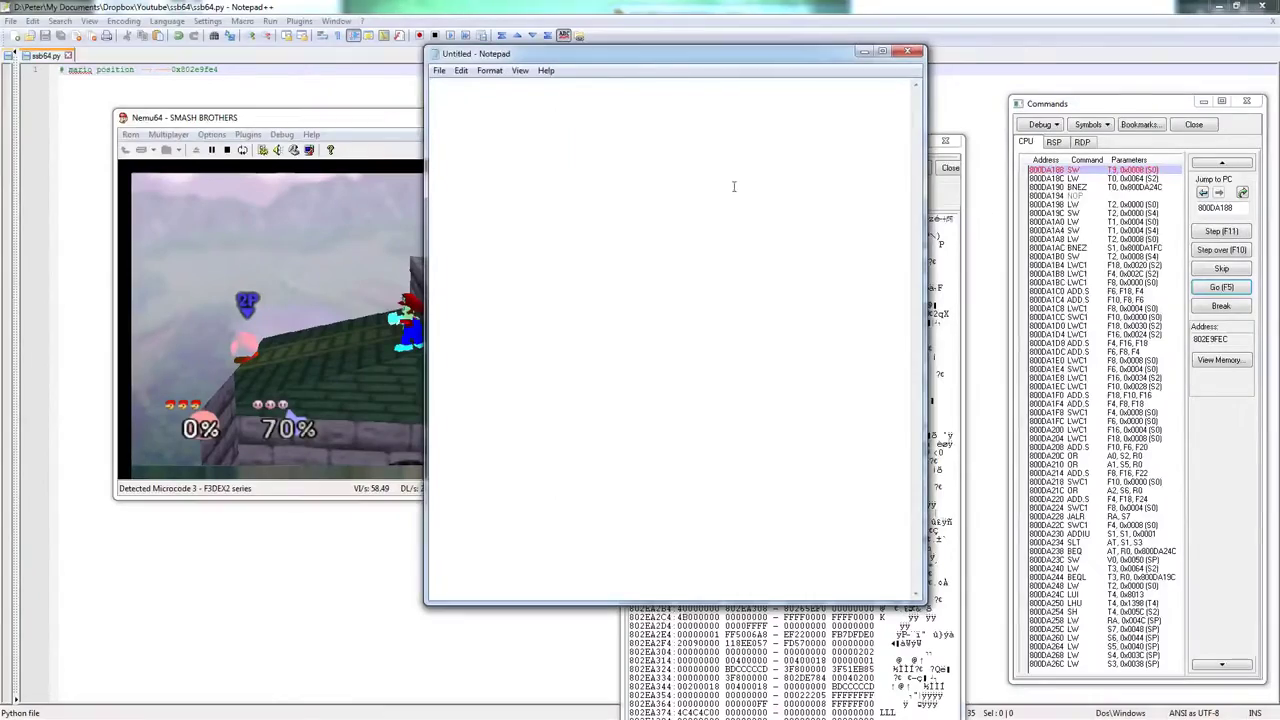
pyautogui.moveTo(920, 600); pyautogui.dragTo(624, 385)
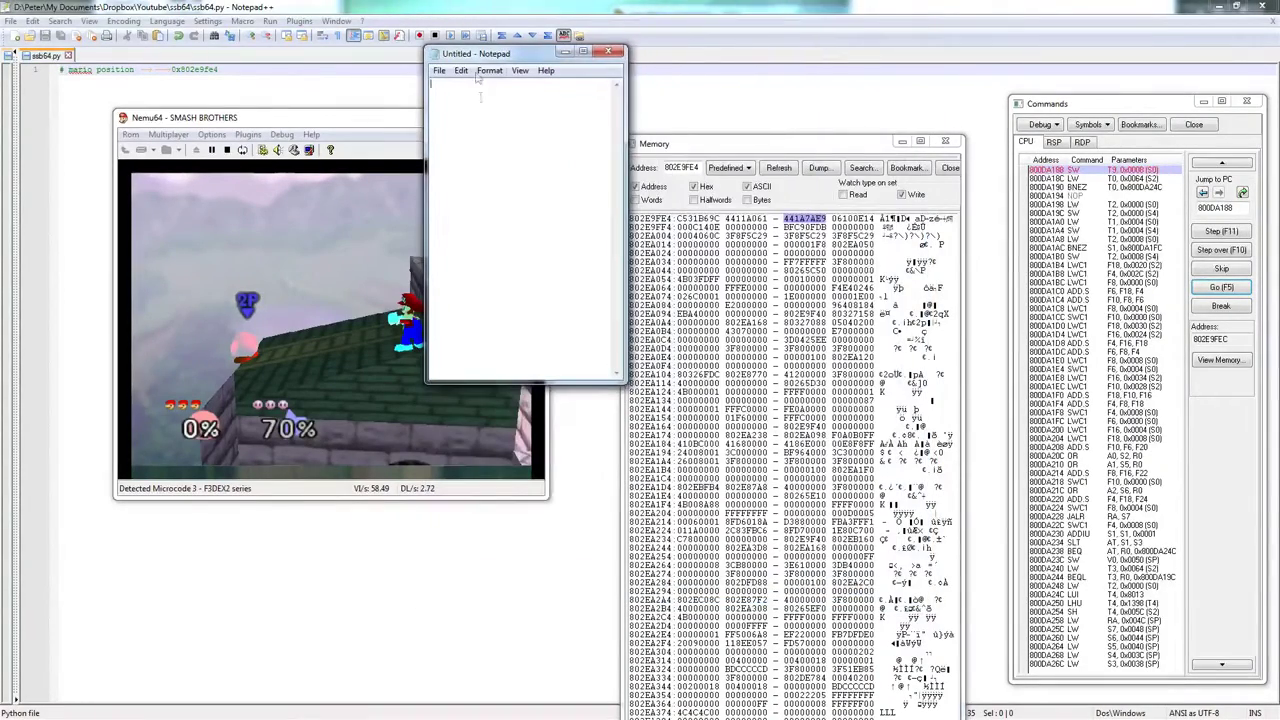
pyautogui.moveTo(478, 58); pyautogui.dragTo(805, 298)
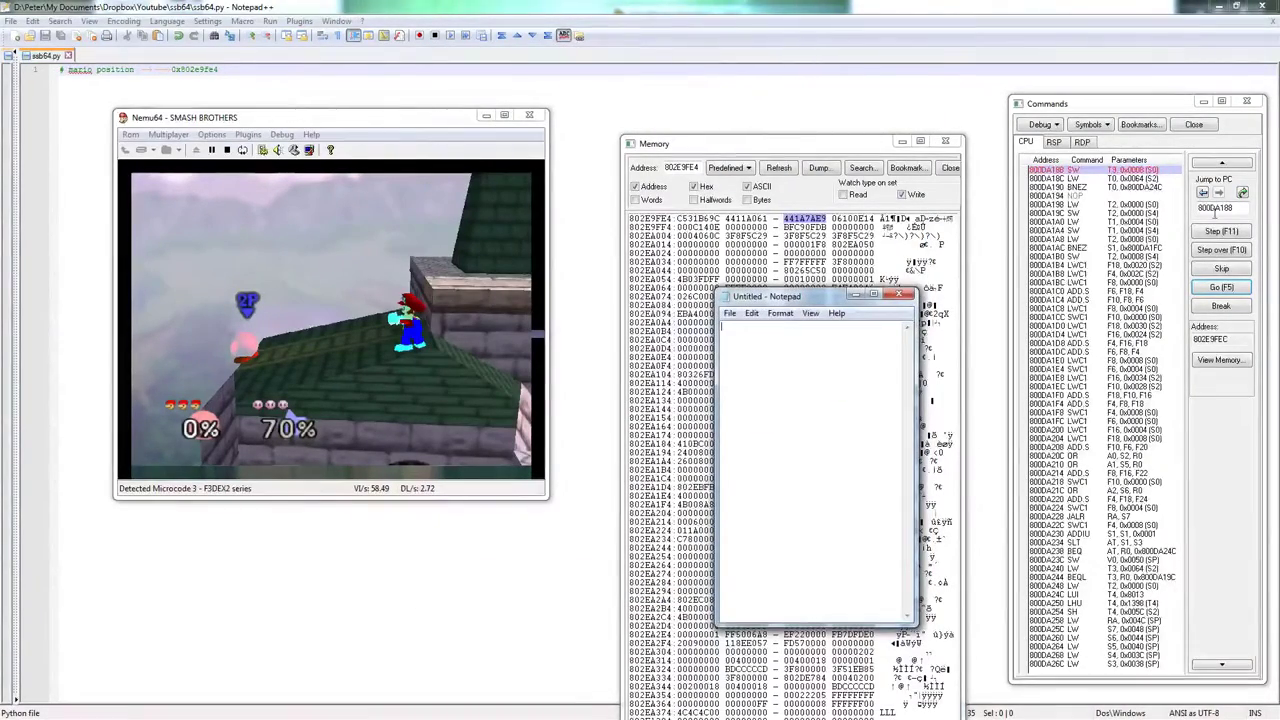
# Copy the instruction address 800DA188 from the debugger into Notepad and continue execution to the next write break.
pyautogui.click(1218, 207)
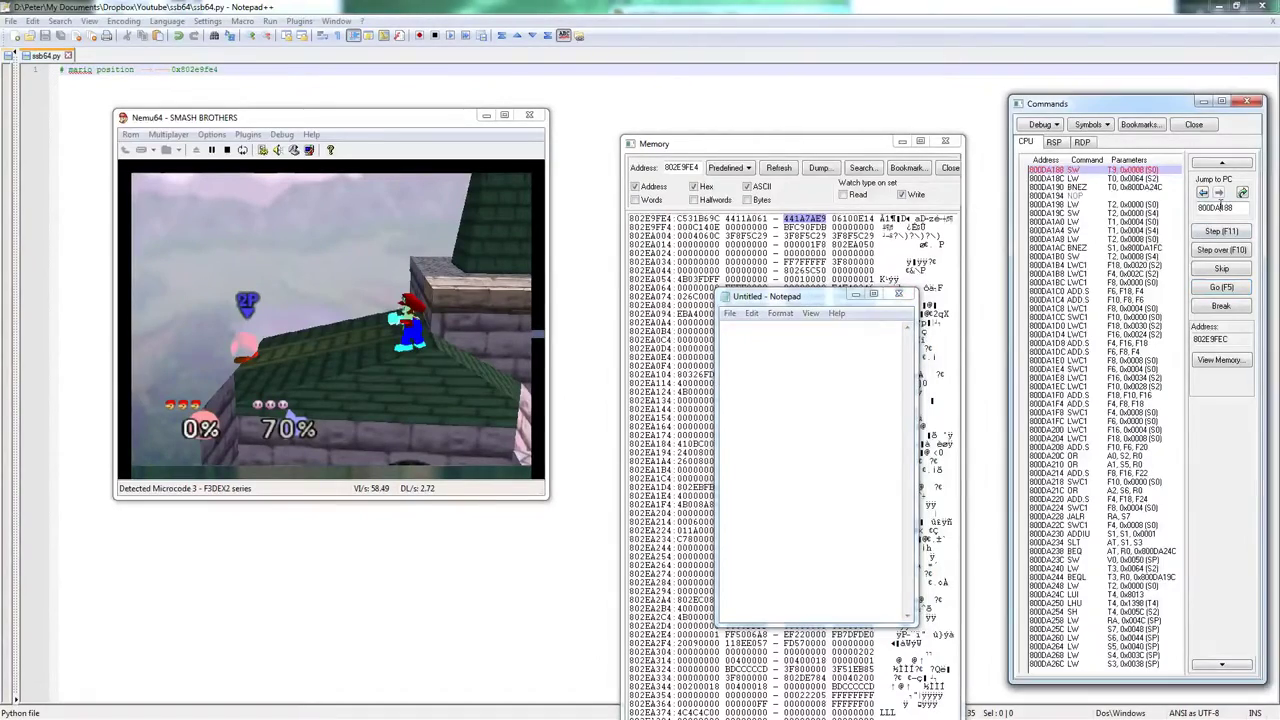
pyautogui.doubleClick(1218, 207)
pyautogui.click(722, 395)
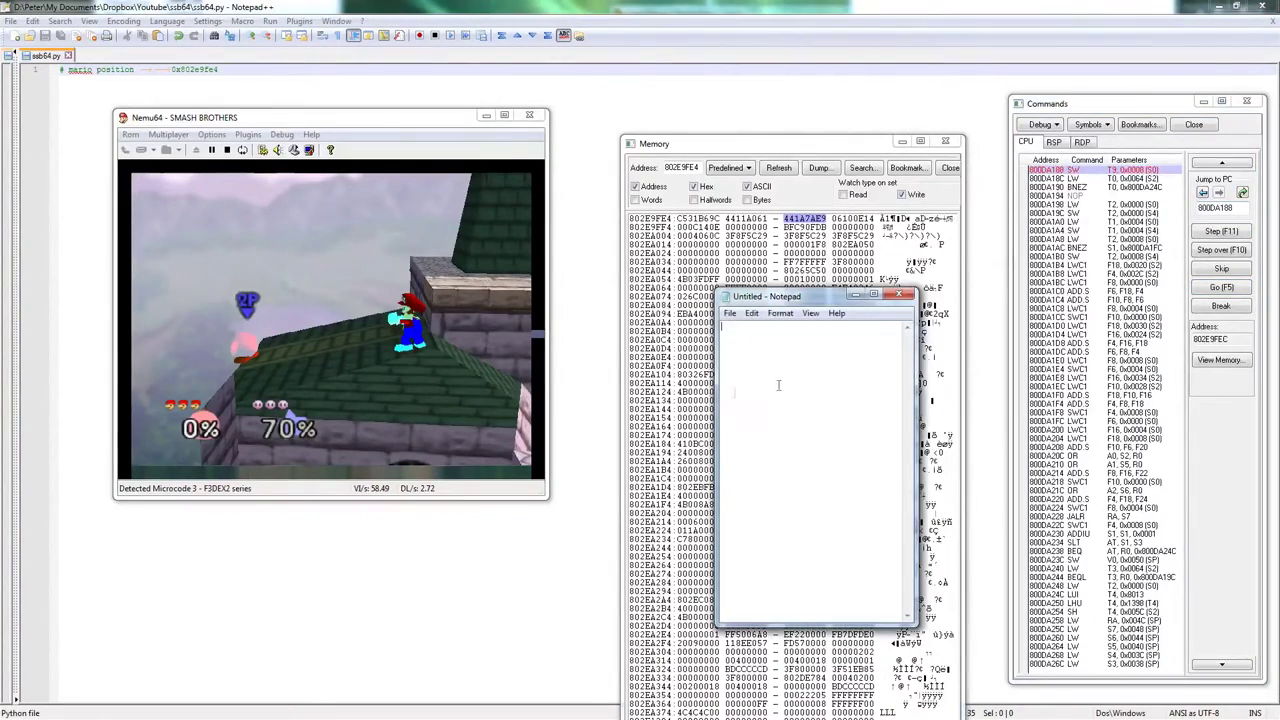
pyautogui.click(1221, 287)
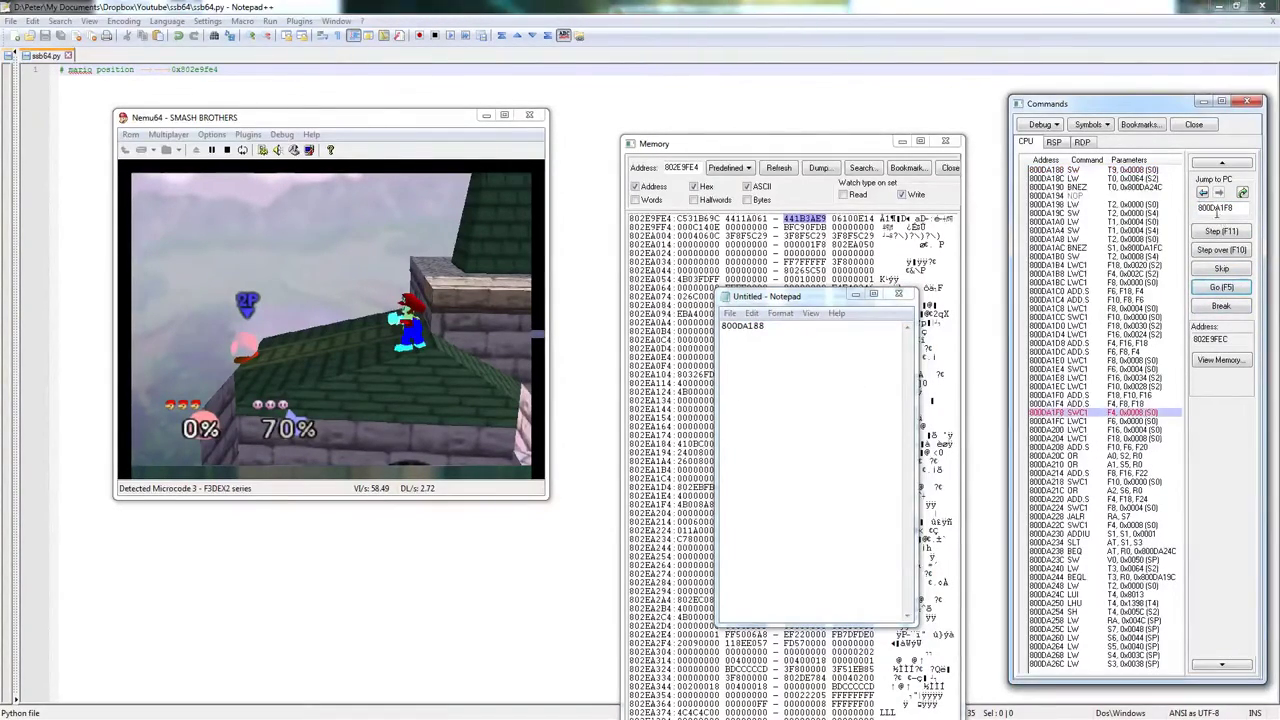
# Record the next writing-instruction addresses 800DA1F8, 800DA228 and 80018FEC in Notepad, continuing execution between write breaks.
pyautogui.click(720, 381)
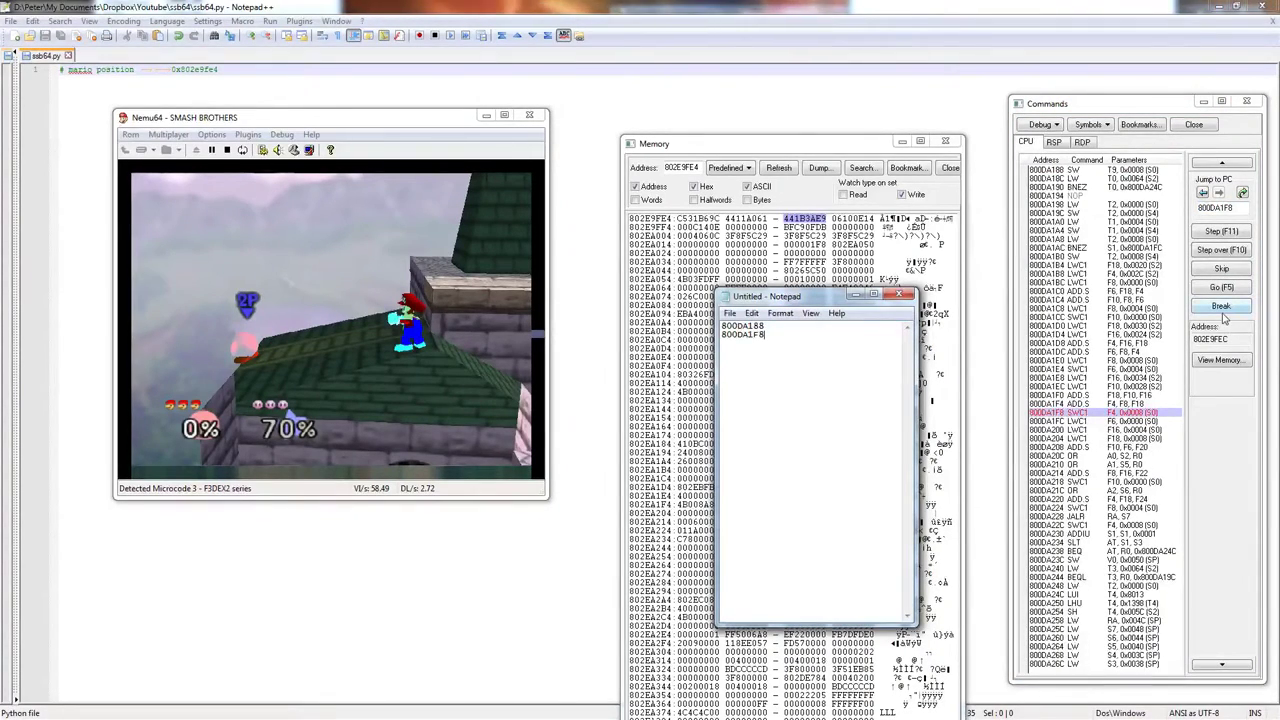
pyautogui.click(813, 401)
pyautogui.write('800DA228')
pyautogui.click(1221, 287)
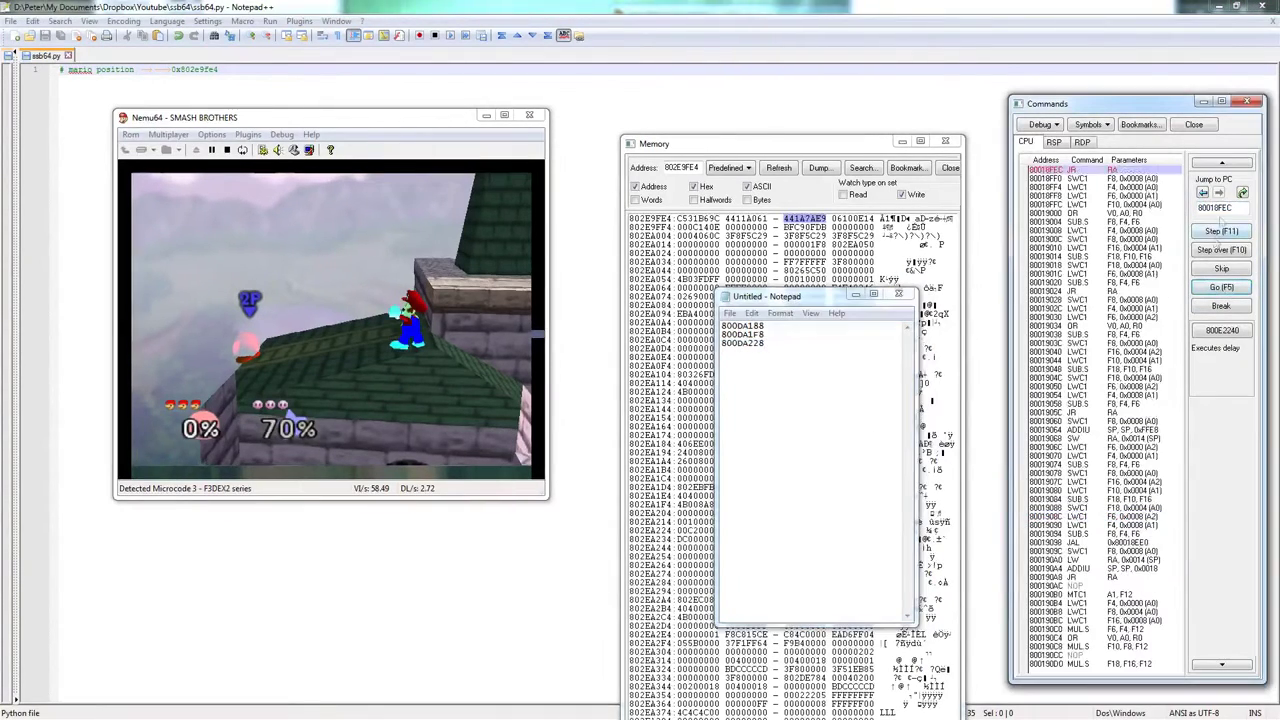
pyautogui.click(789, 391)
pyautogui.write('80018FEC')
pyautogui.click(1210, 233)
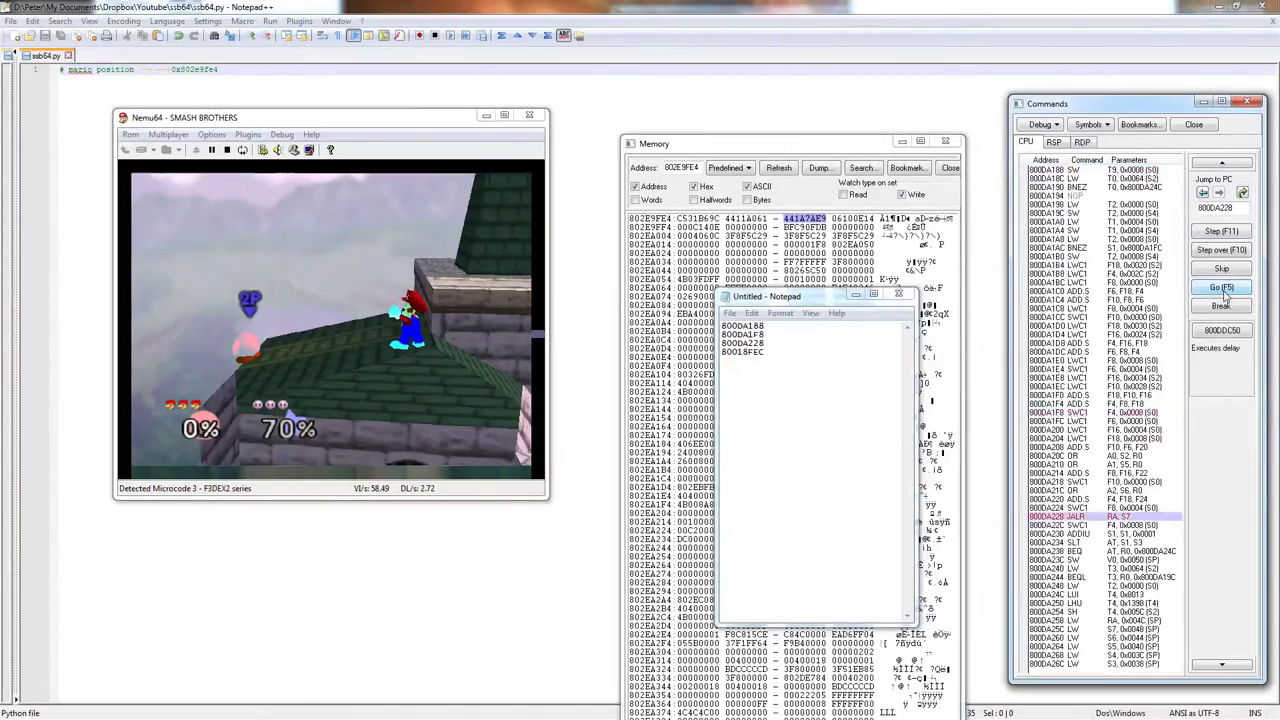
# Continue through successive write breaks to watch how the word at 802E9FEC changes as Mario comes down.
pyautogui.click(1222, 289)
pyautogui.click(1222, 289)
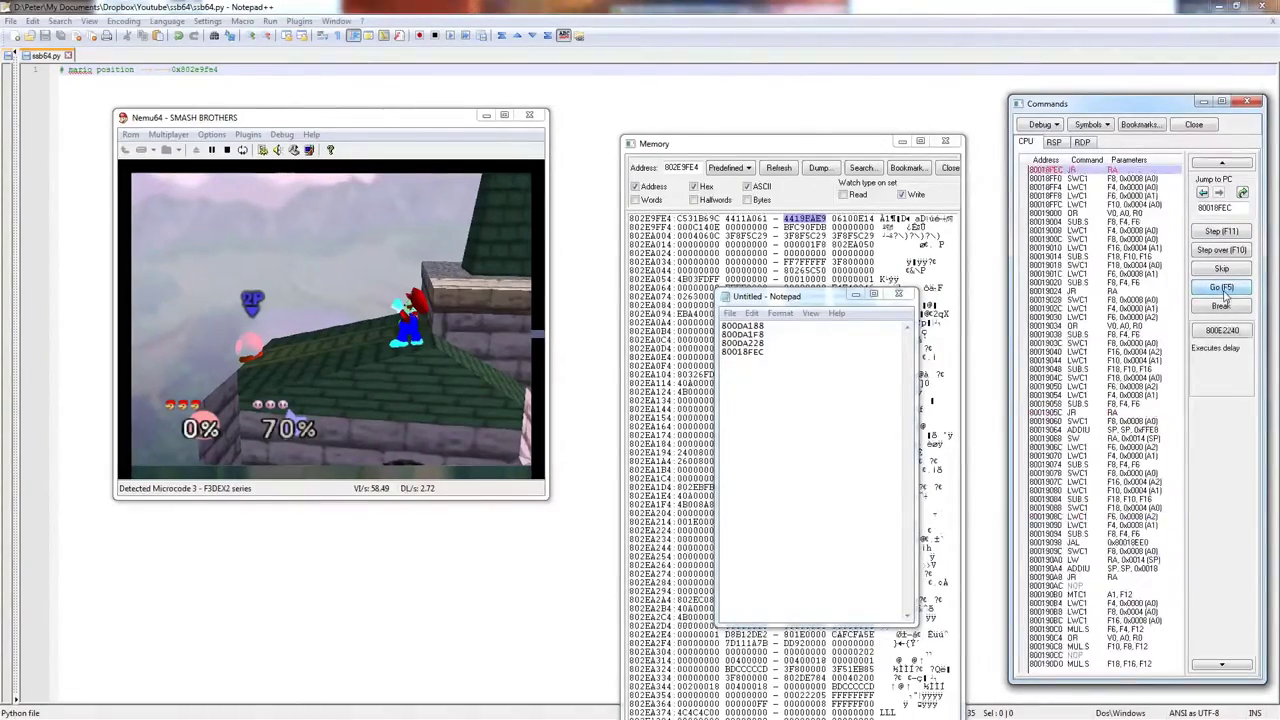
pyautogui.click(1222, 289)
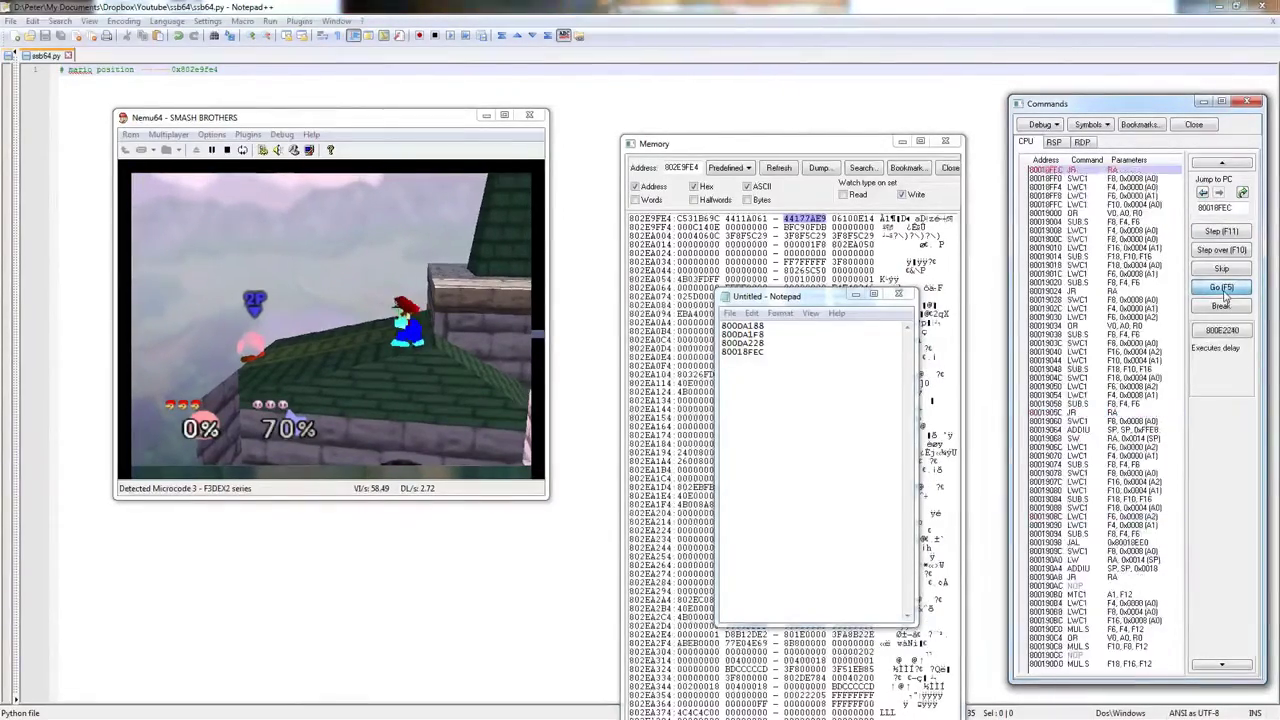
pyautogui.click(1222, 289)
pyautogui.click(1223, 290)
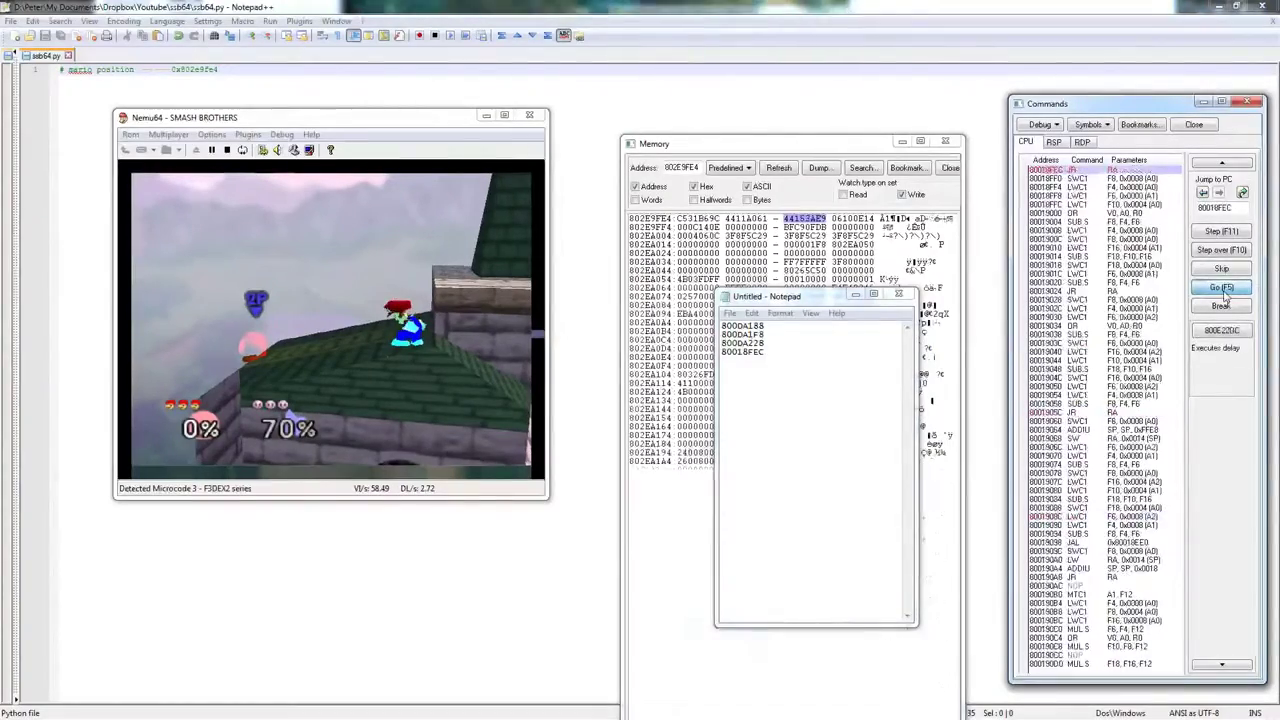
pyautogui.click(1223, 290)
pyautogui.click(1223, 290)
pyautogui.click(1223, 290)
pyautogui.click(1222, 289)
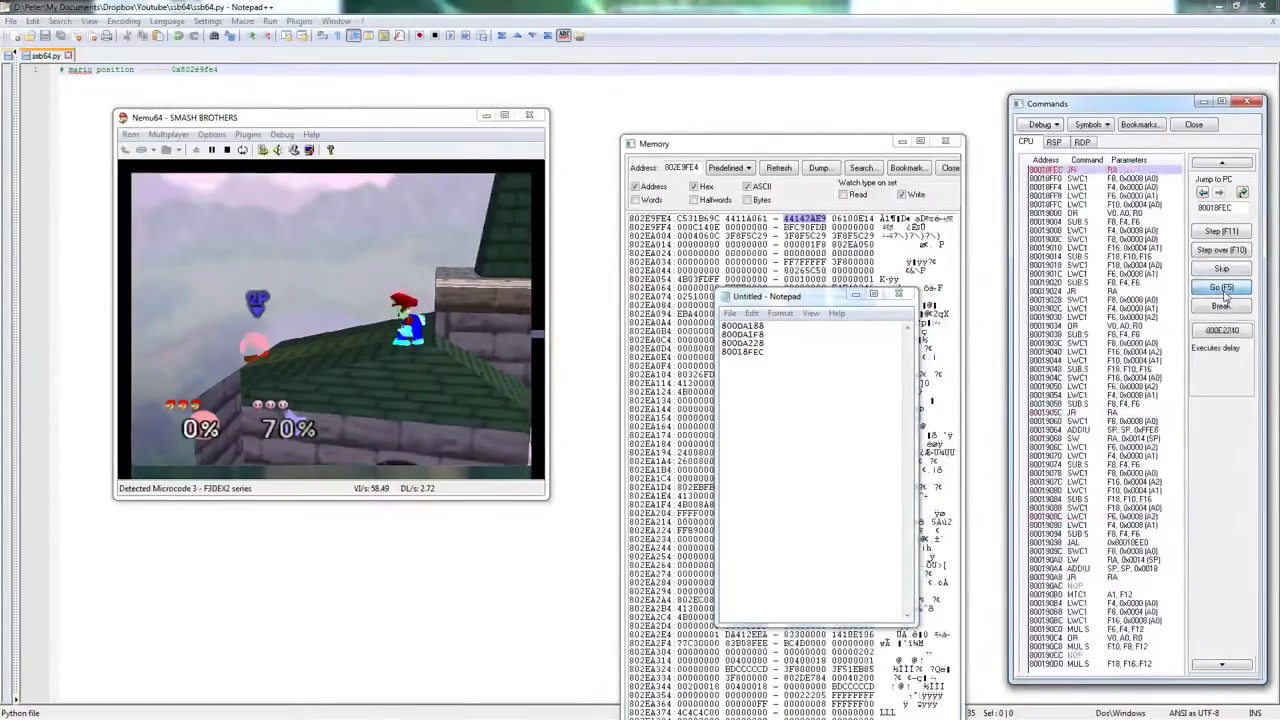
pyautogui.click(1222, 289)
pyautogui.click(1222, 289)
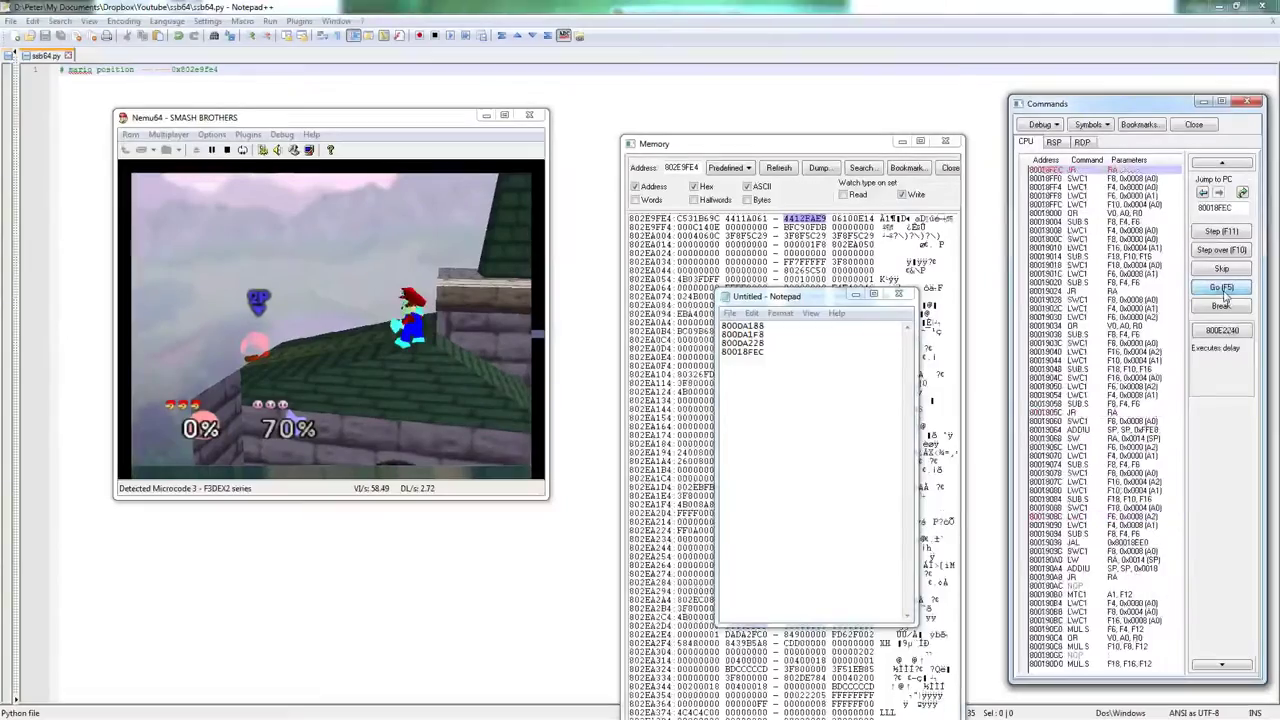
pyautogui.click(1222, 289)
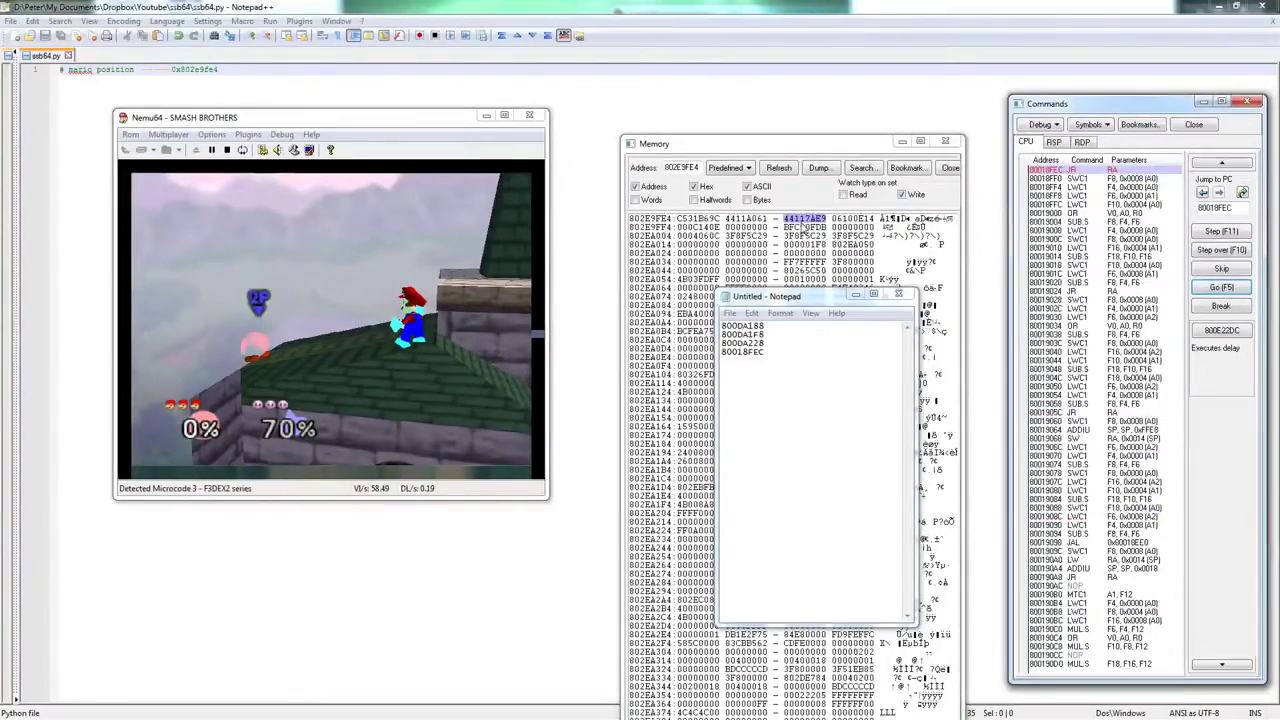
pyautogui.click(1206, 294)
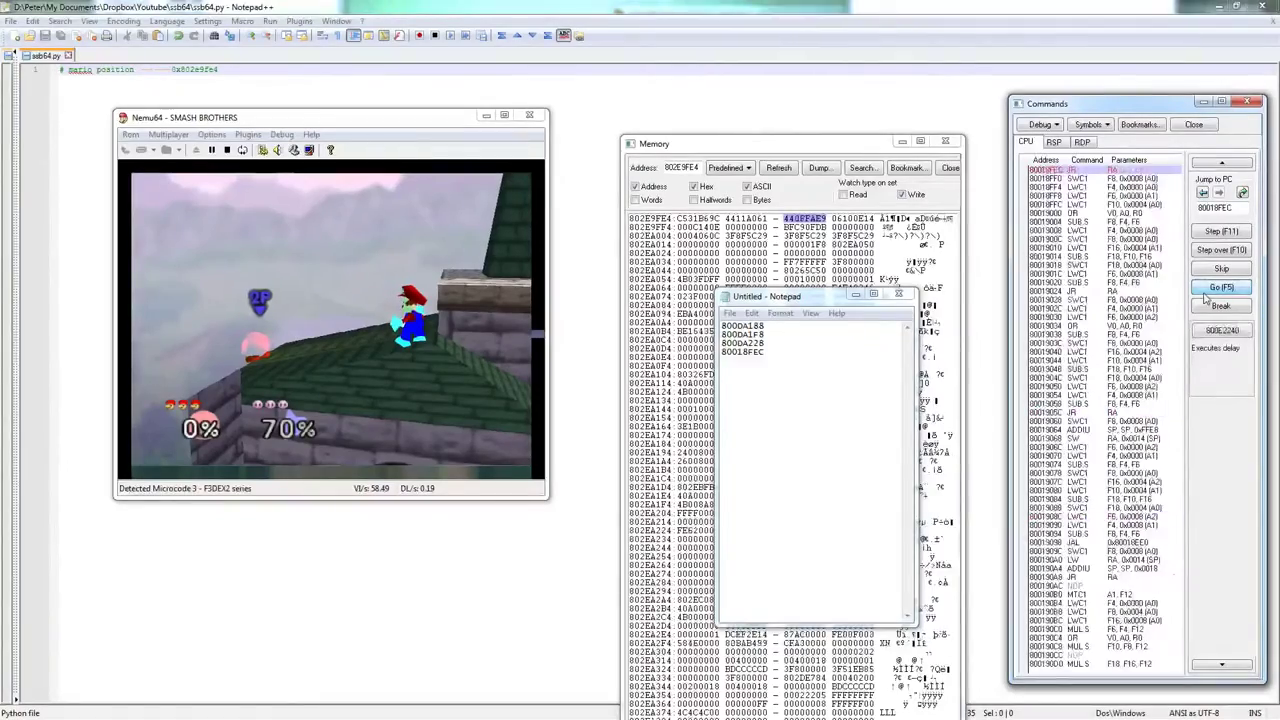
pyautogui.click(1206, 294)
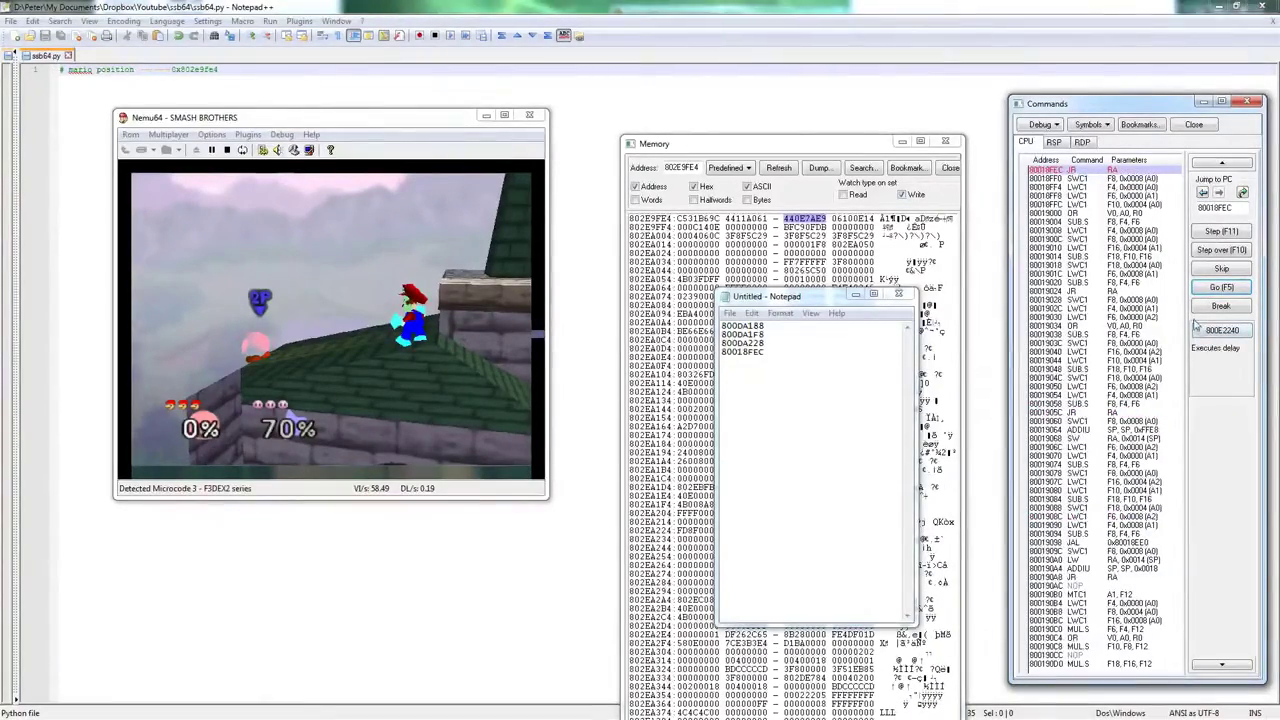
# Keep continuing through the write breaks during Mario's attack to compare the breaking instructions with the addresses noted in Notepad.
pyautogui.moveTo(1046, 362)
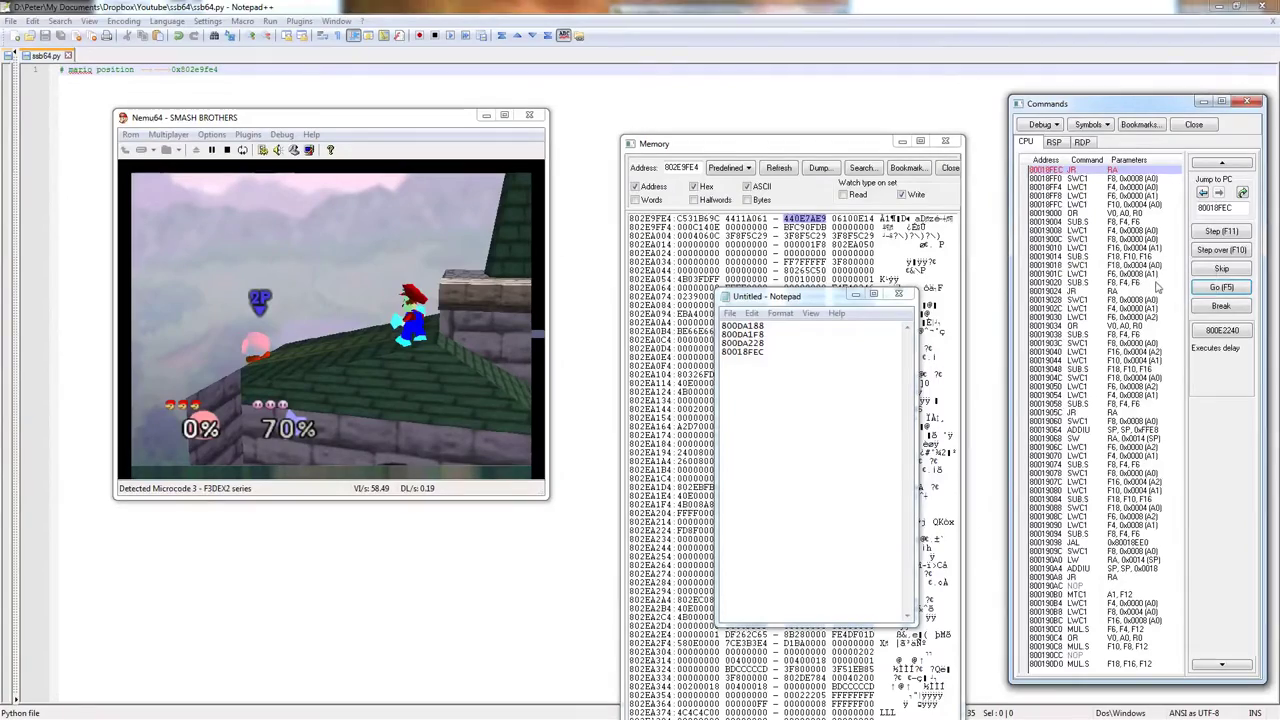
pyautogui.click(1213, 289)
pyautogui.click(1213, 289)
pyautogui.click(1213, 289)
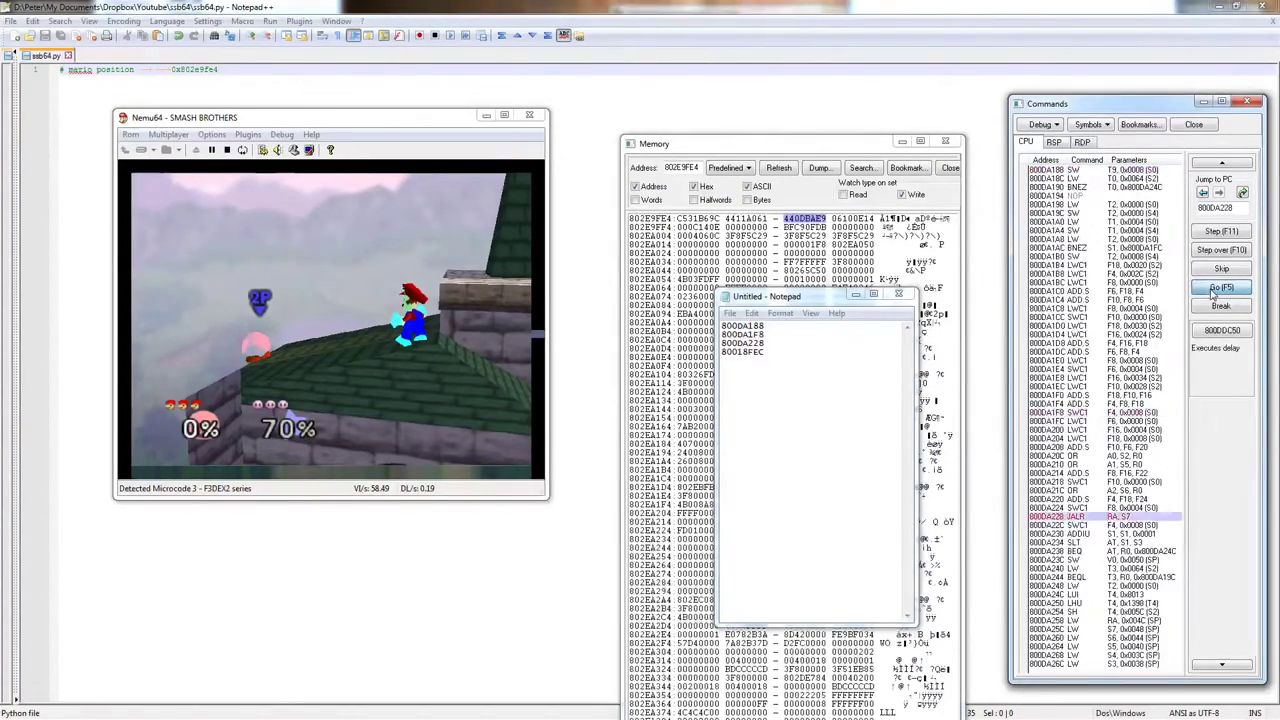
pyautogui.click(1213, 289)
pyautogui.click(1213, 289)
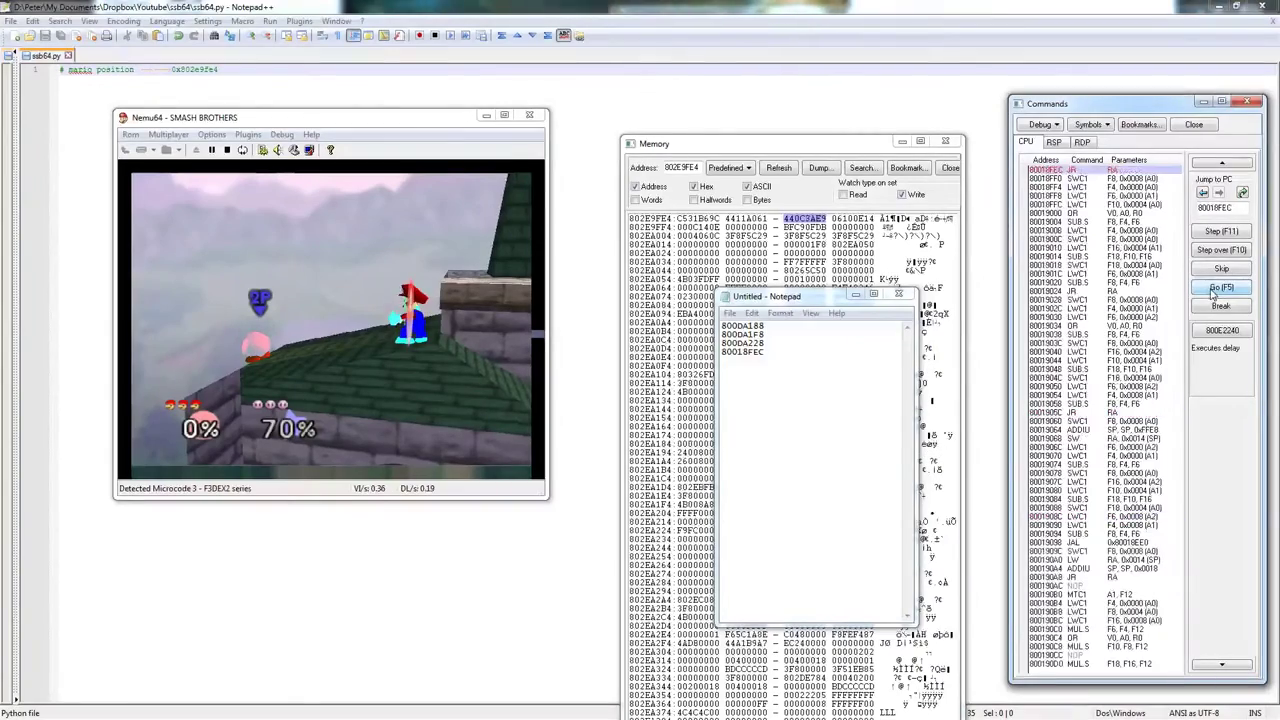
pyautogui.click(1213, 289)
pyautogui.click(1213, 289)
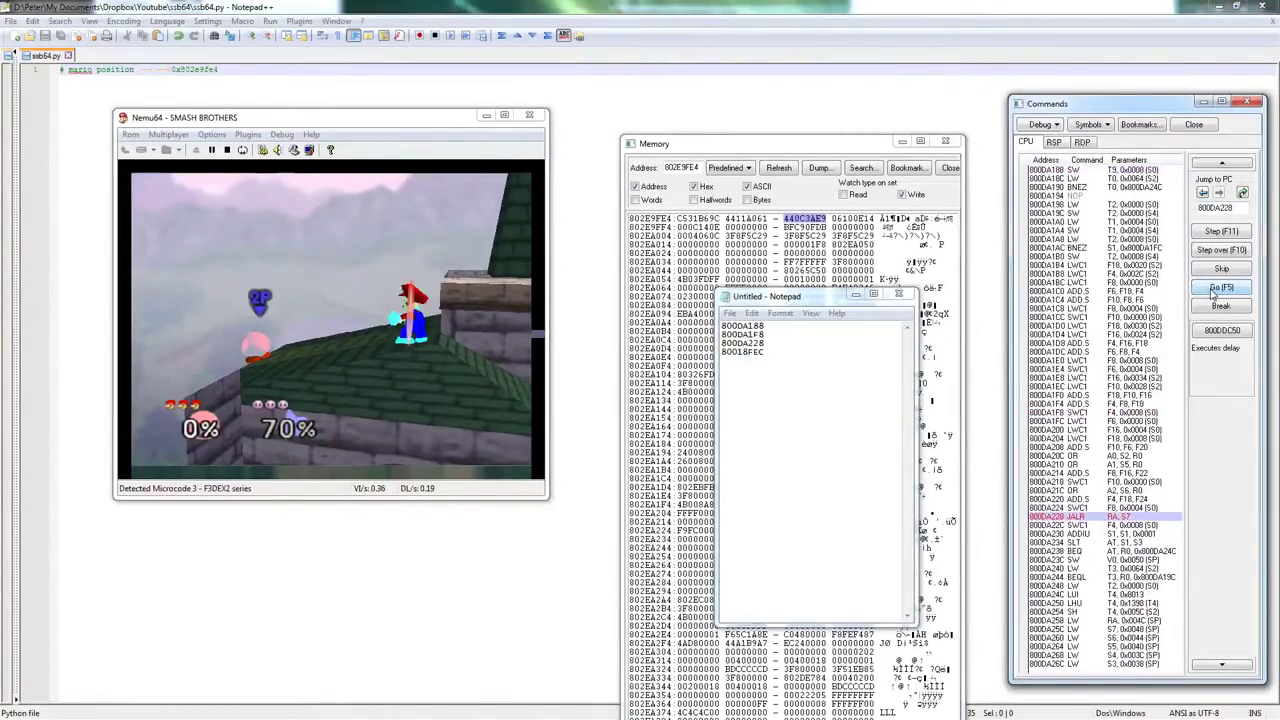
pyautogui.click(1213, 289)
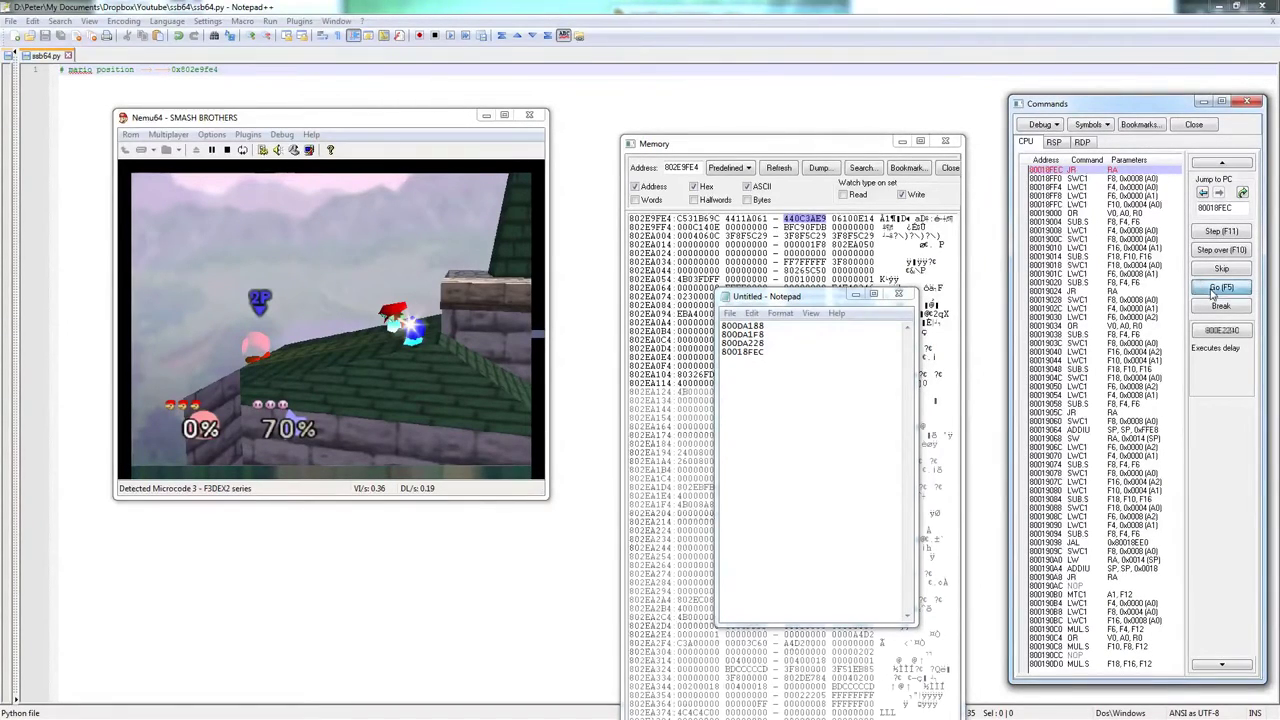
pyautogui.click(1213, 289)
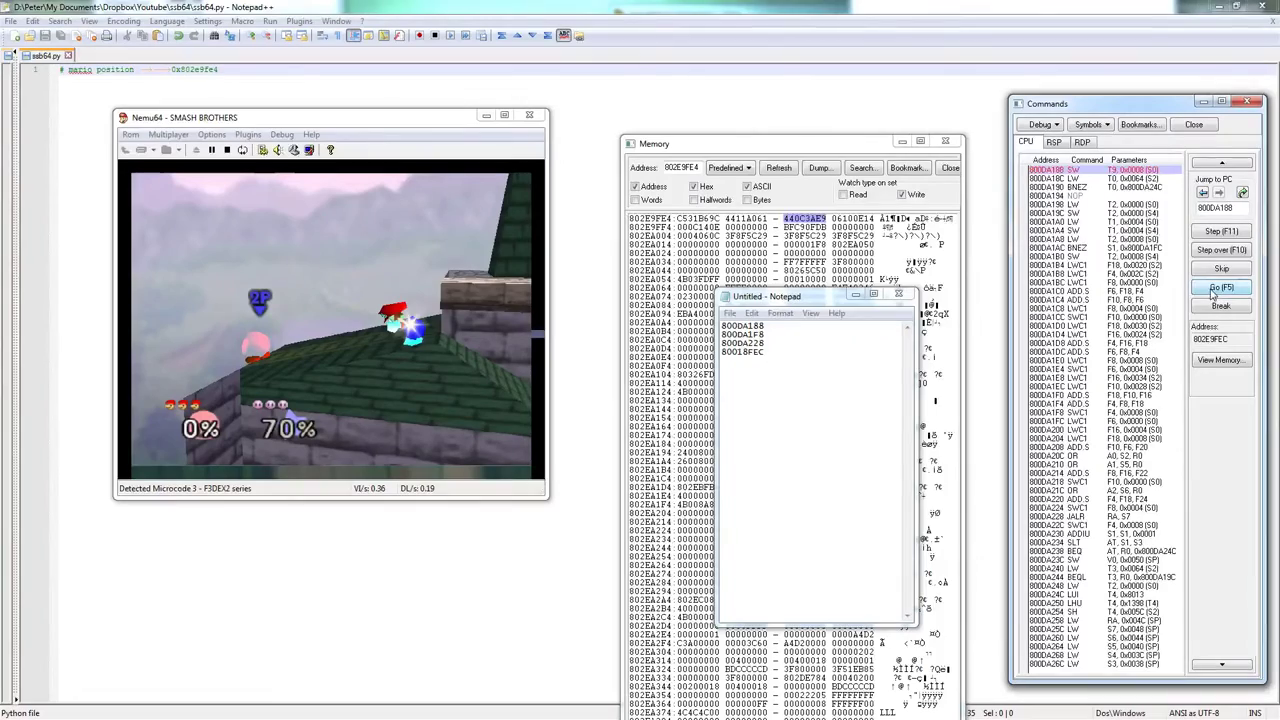
pyautogui.click(1213, 289)
pyautogui.click(1213, 289)
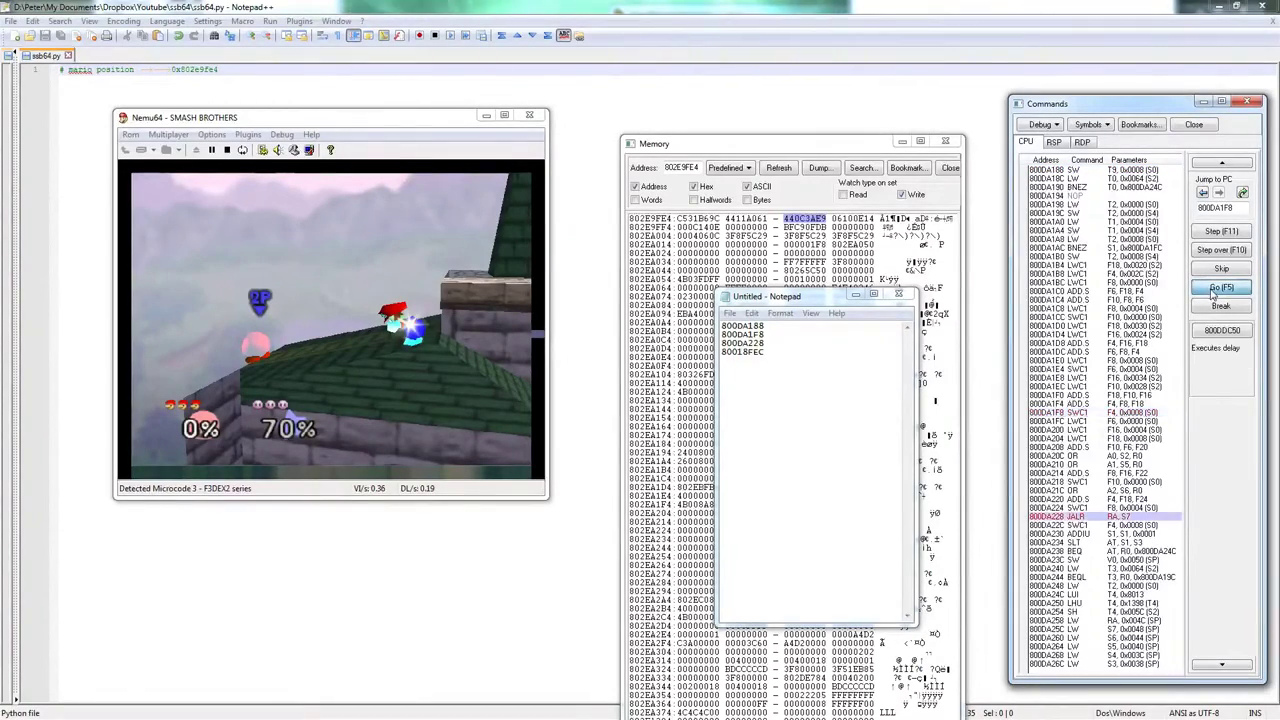
pyautogui.click(1213, 289)
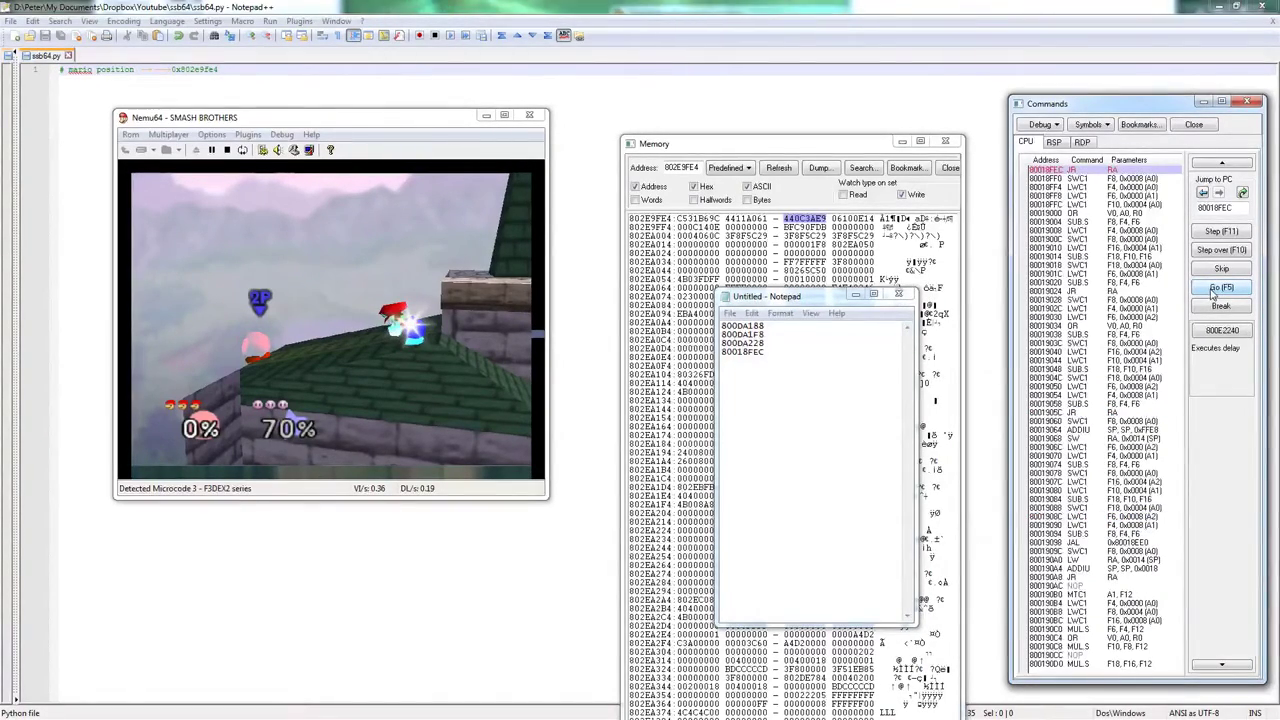
pyautogui.click(1213, 289)
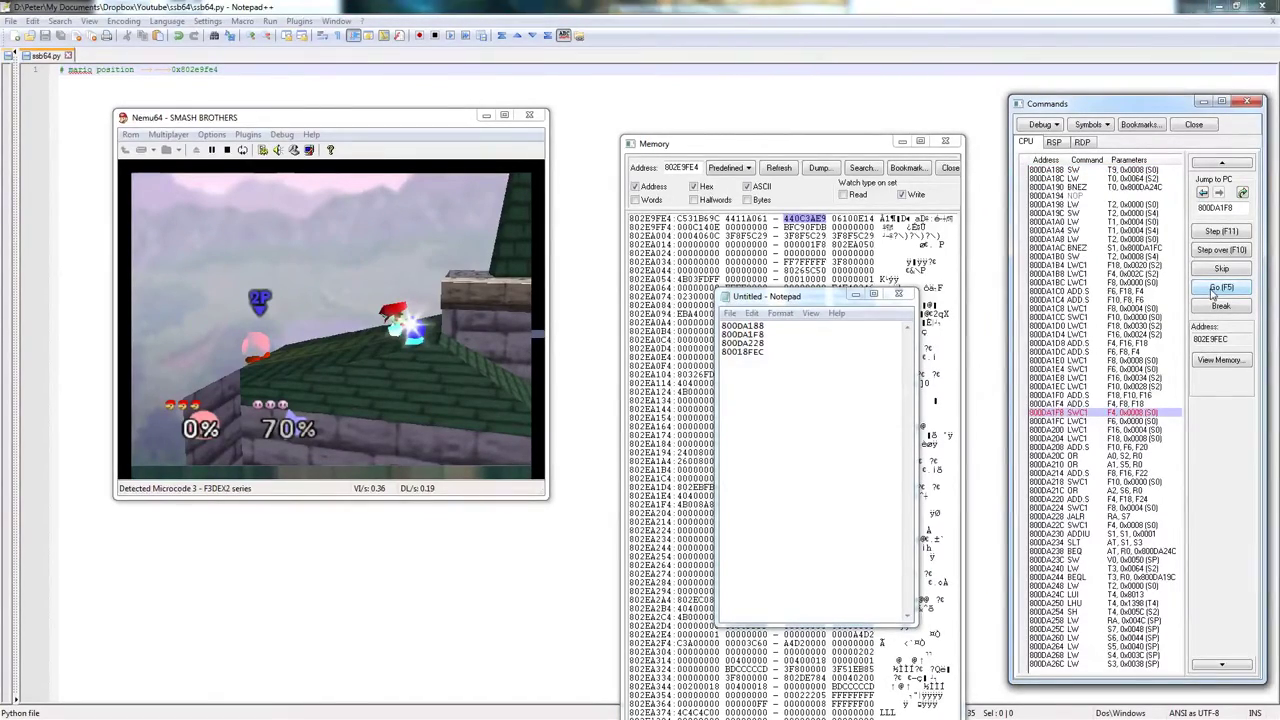
pyautogui.click(1213, 289)
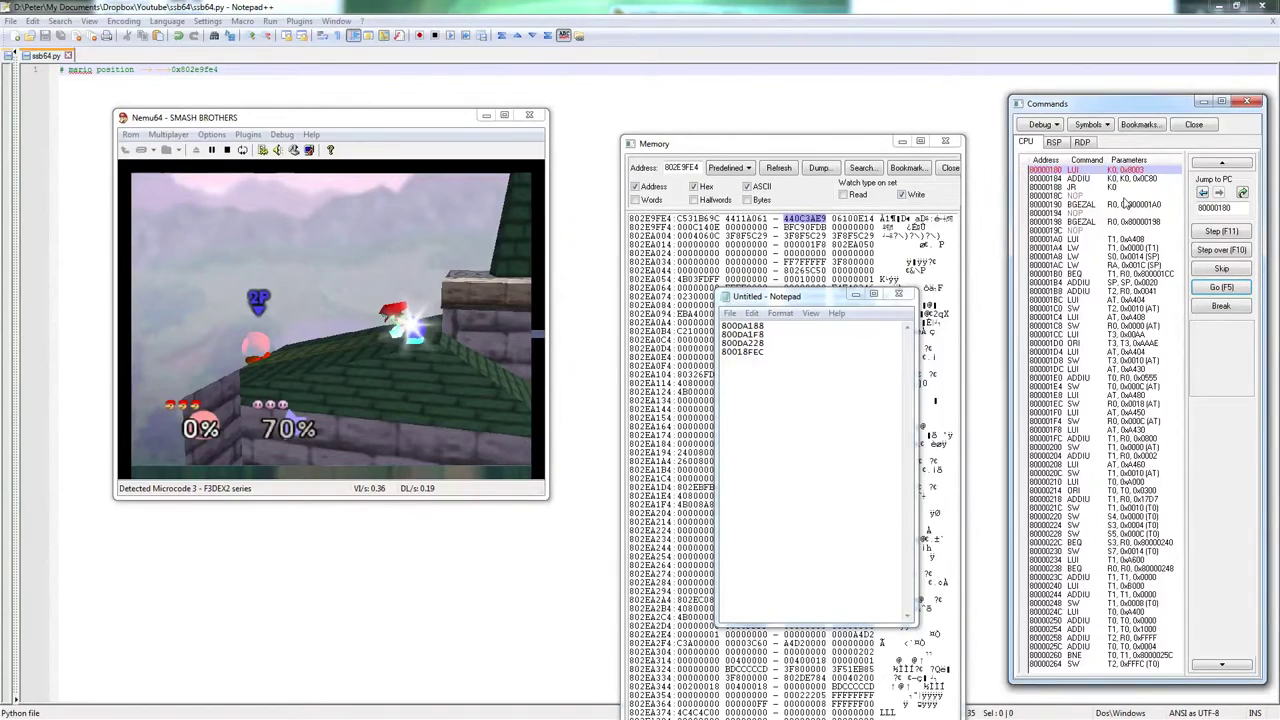
# Continue to the next write break, step out to the calling code at 800E2240 and view the instructions preceding it.
pyautogui.moveTo(1124, 196)
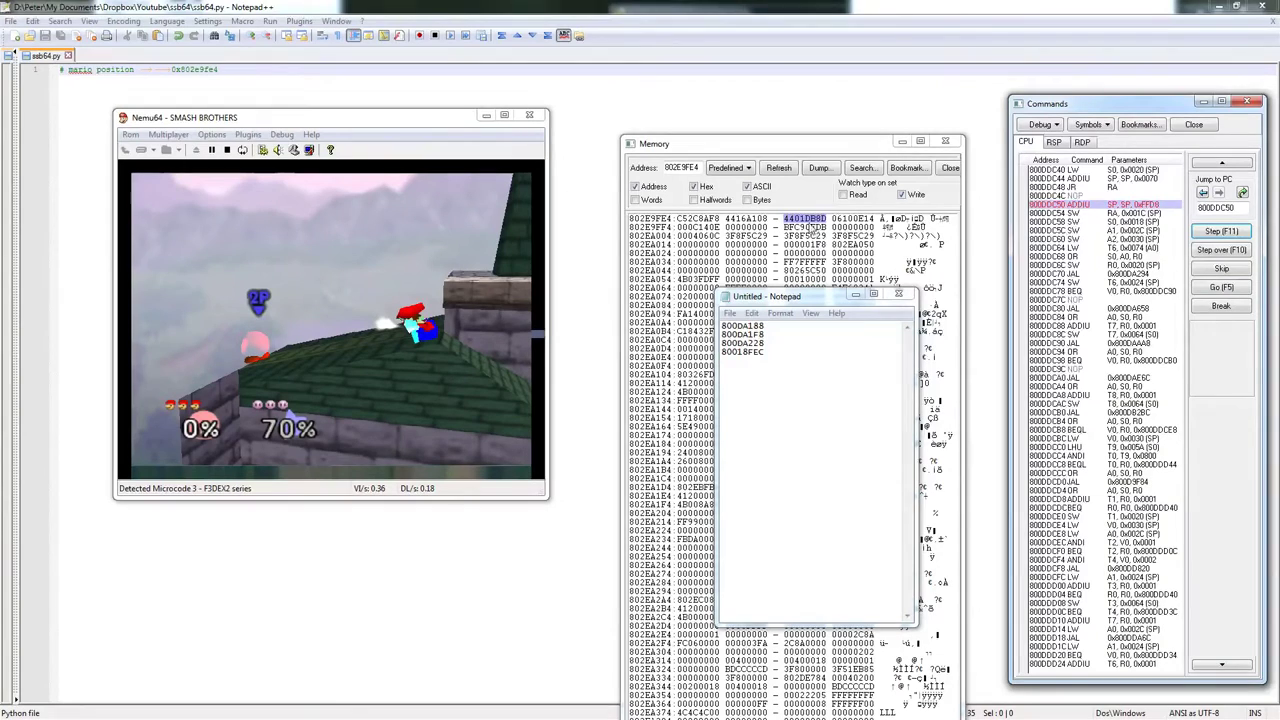
pyautogui.click(1224, 288)
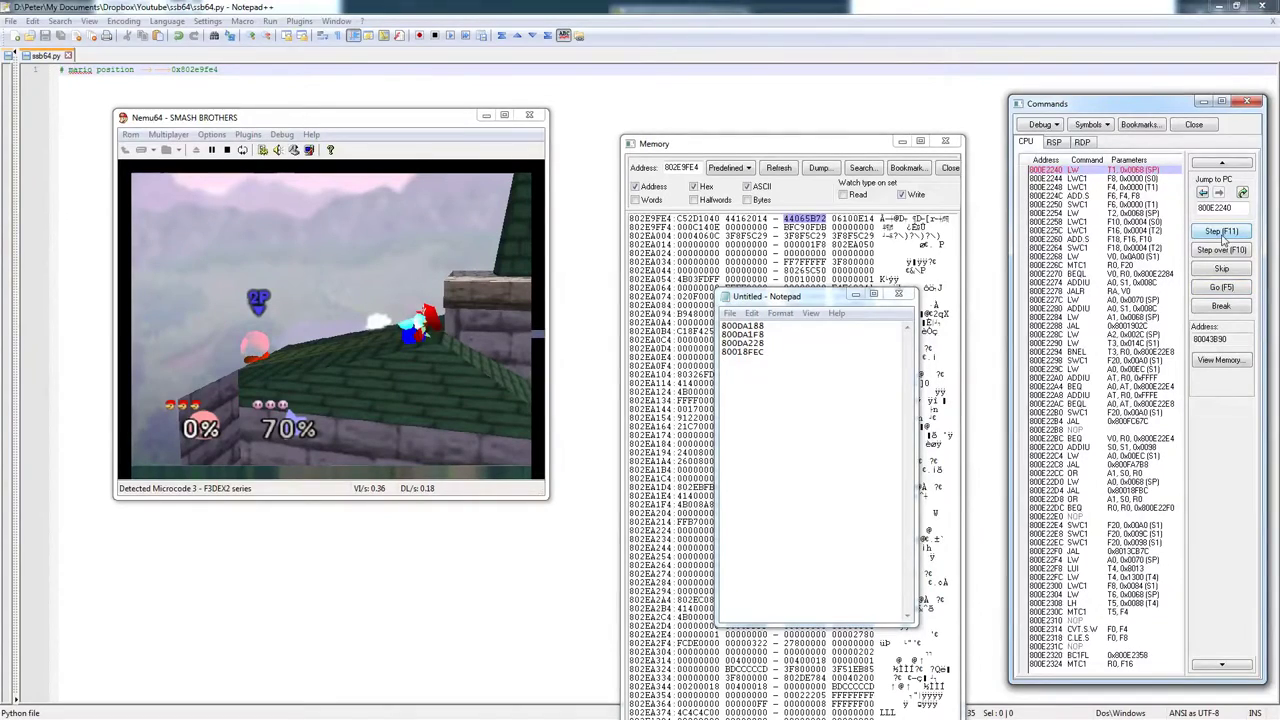
pyautogui.click(1208, 166)
pyautogui.click(1208, 166)
pyautogui.click(1208, 166)
pyautogui.click(1208, 166)
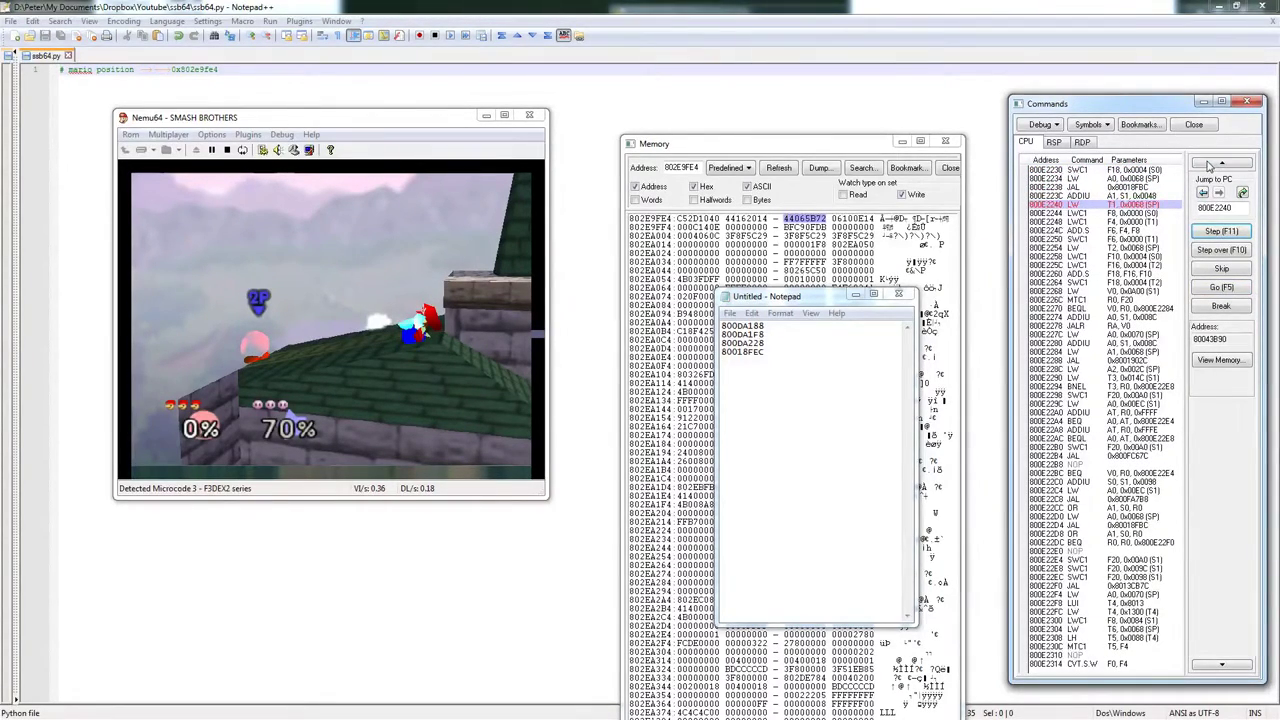
# Go back to 80018FEC and examine the surrounding routine's instructions and the memory addresses its stores write to.
pyautogui.click(1204, 192)
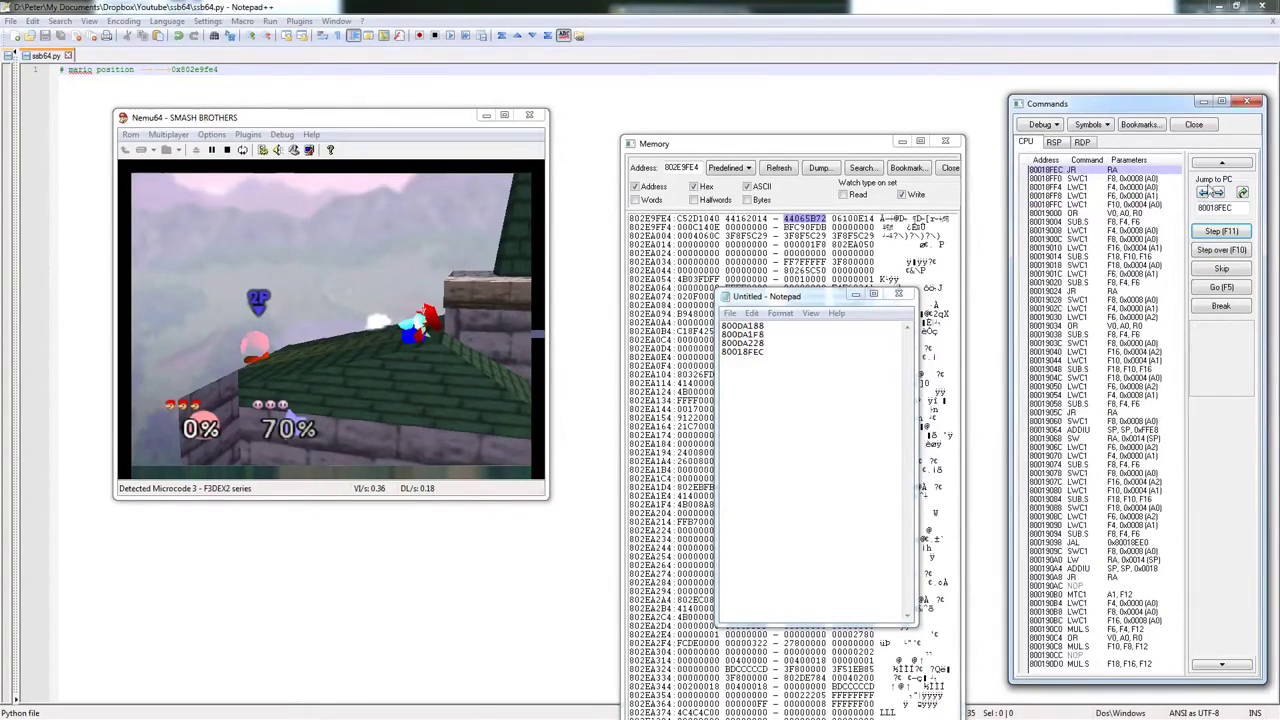
pyautogui.scroll(2, 1215, 166)
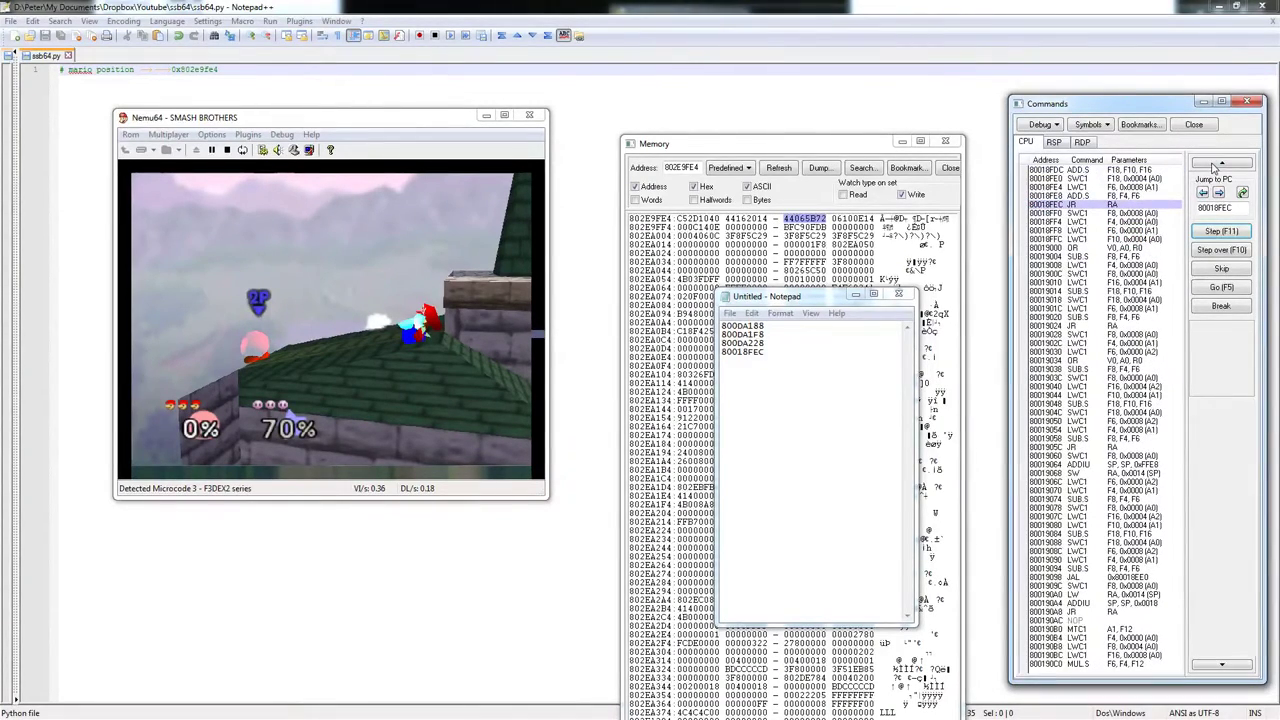
pyautogui.moveTo(1150, 213)
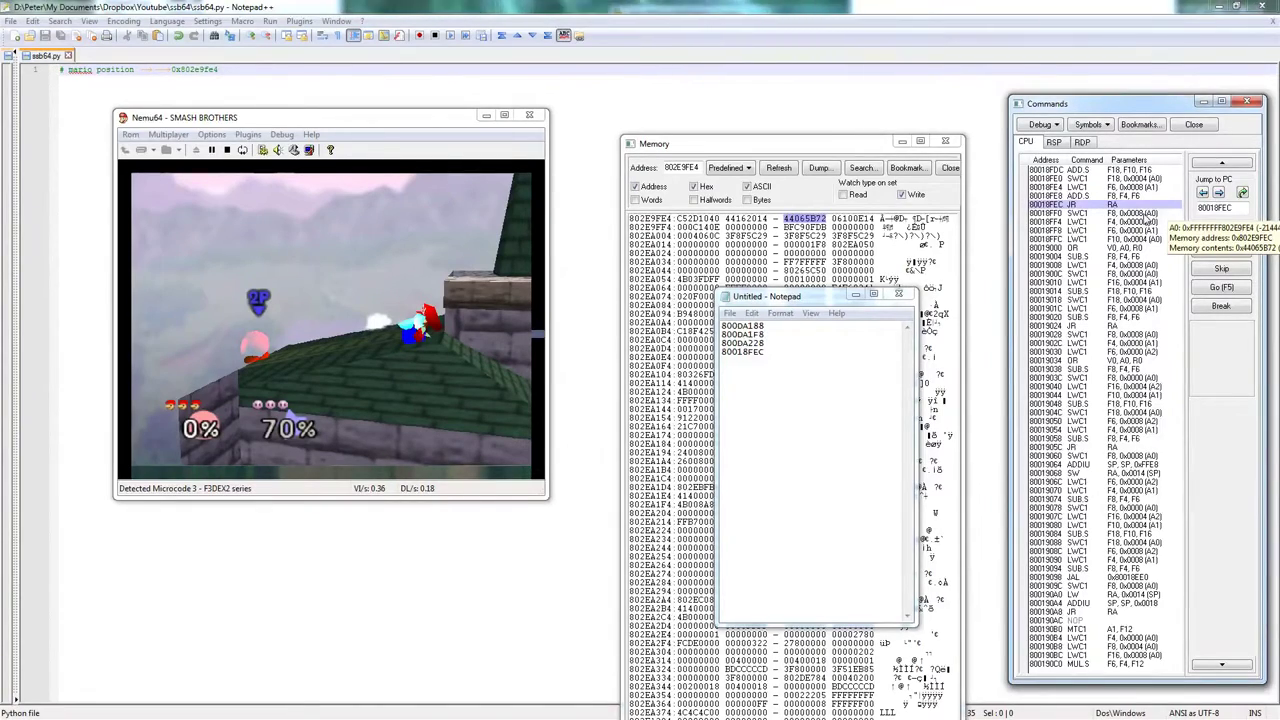
pyautogui.click(1217, 164)
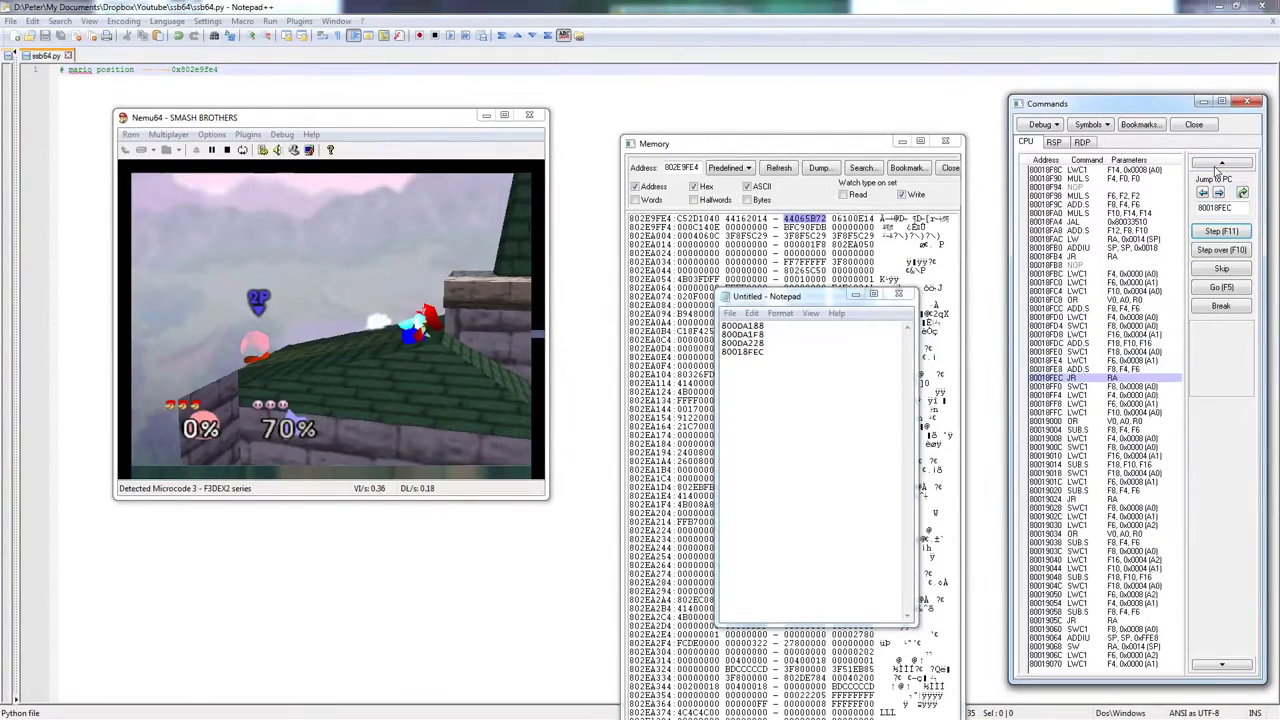
pyautogui.moveTo(1061, 423)
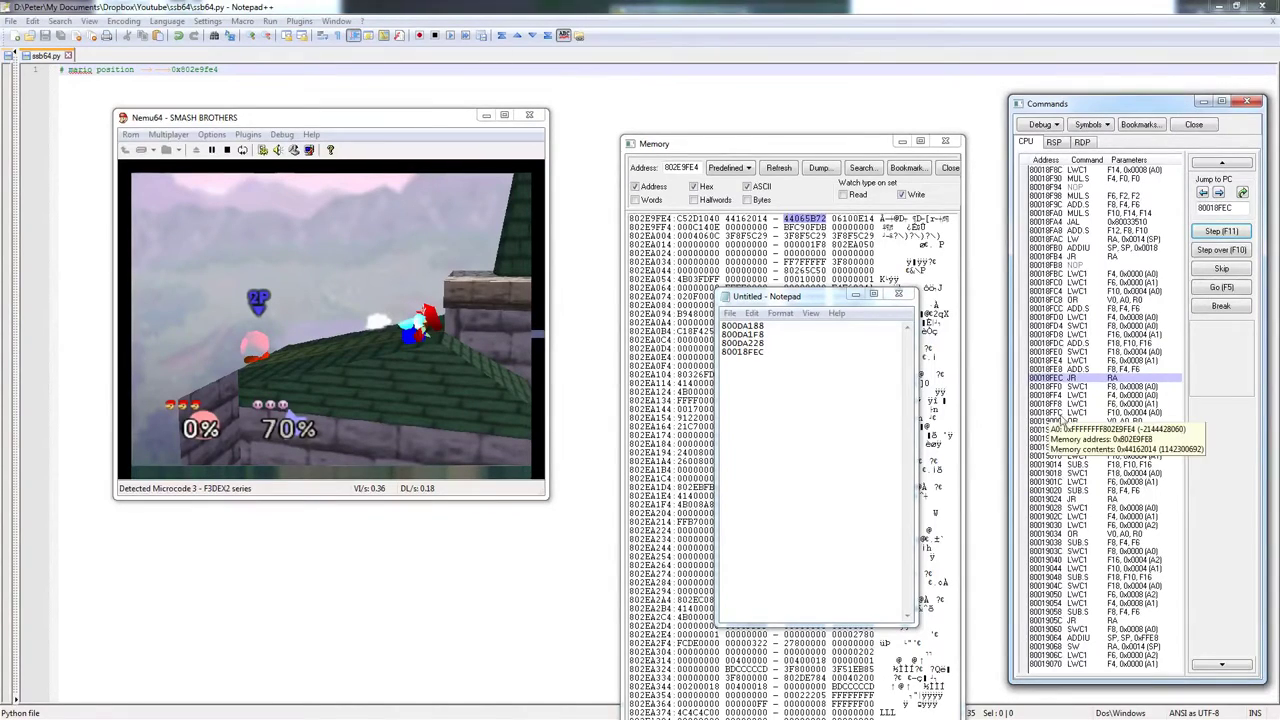
pyautogui.moveTo(1091, 394)
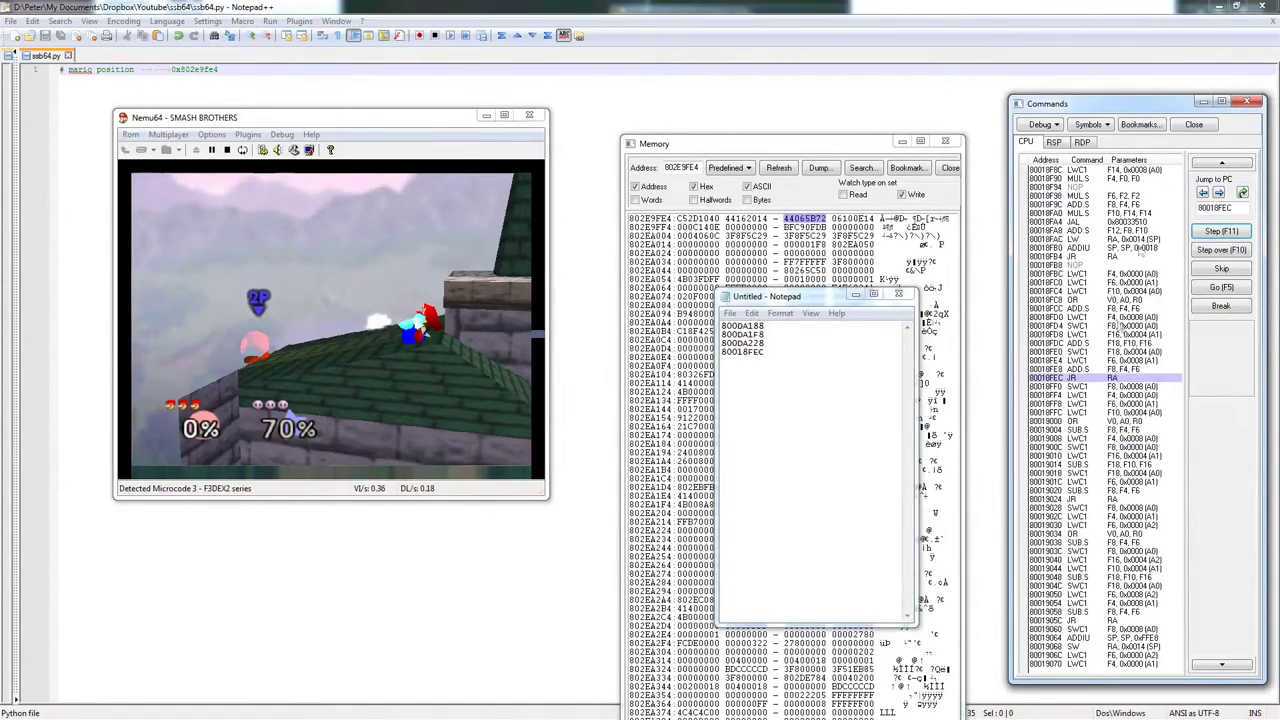
pyautogui.click(1223, 165)
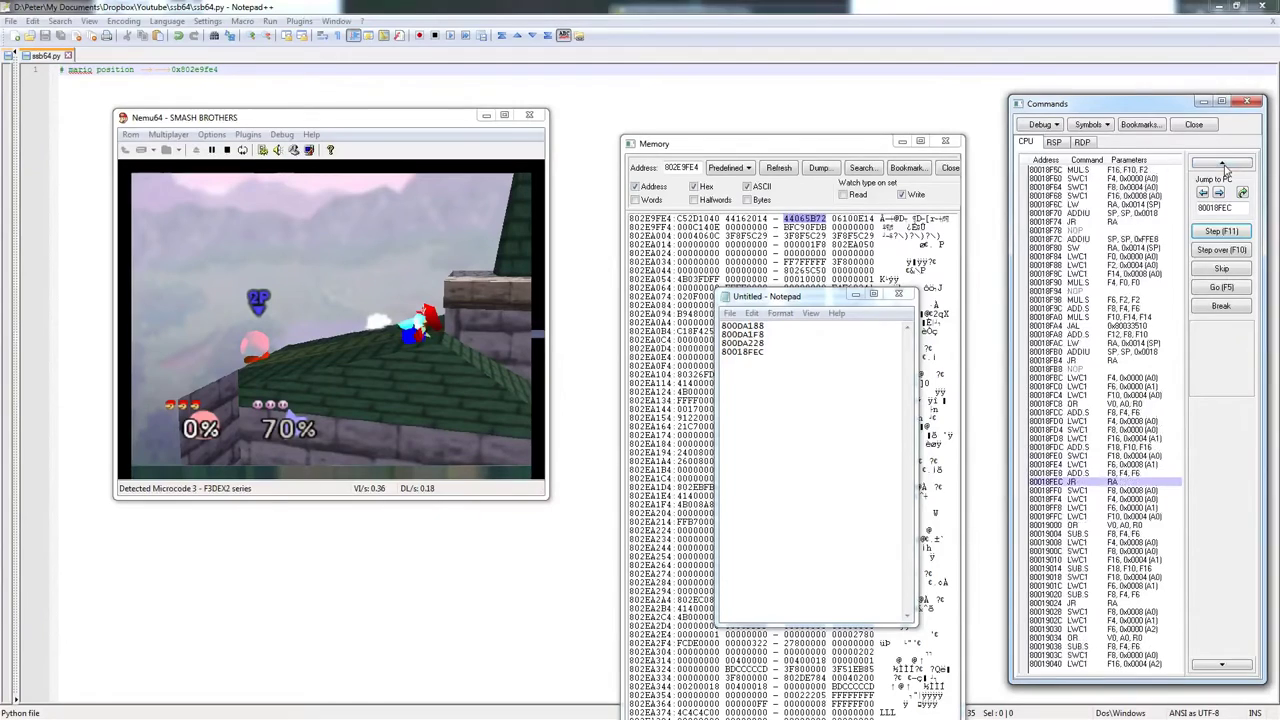
pyautogui.moveTo(1040, 251)
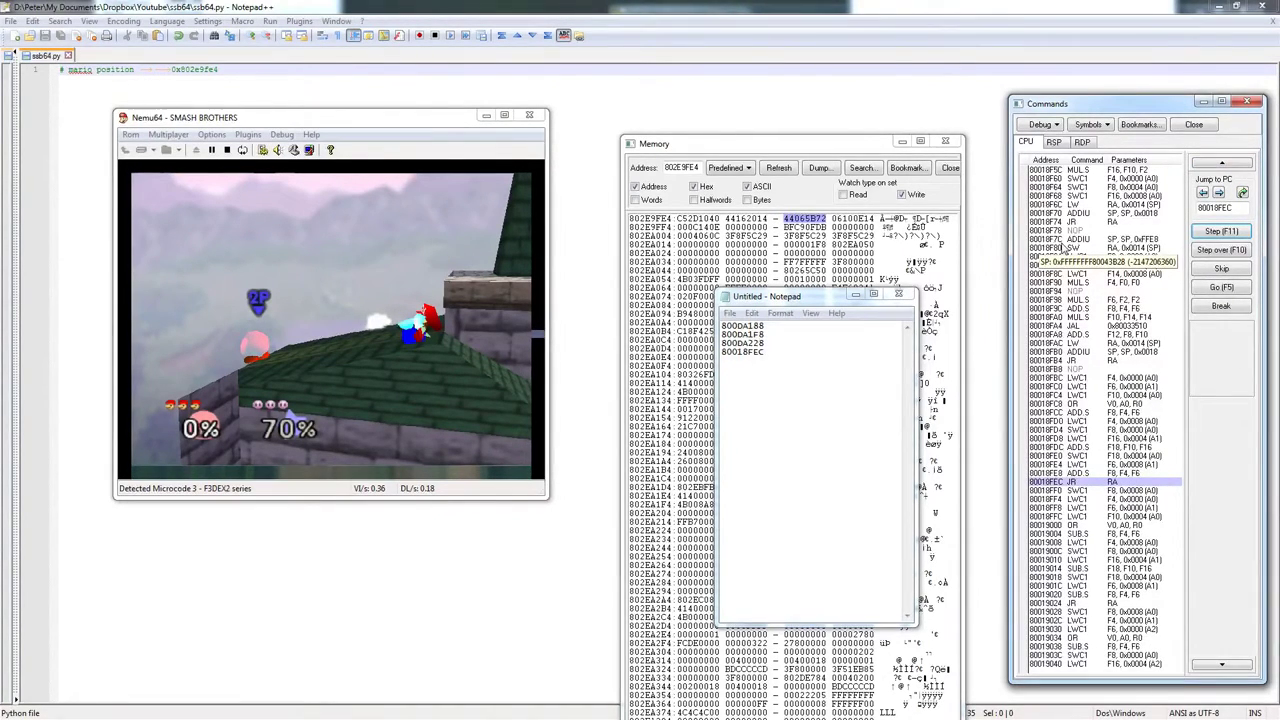
pyautogui.click(246, 134)
pyautogui.moveTo(131, 134)
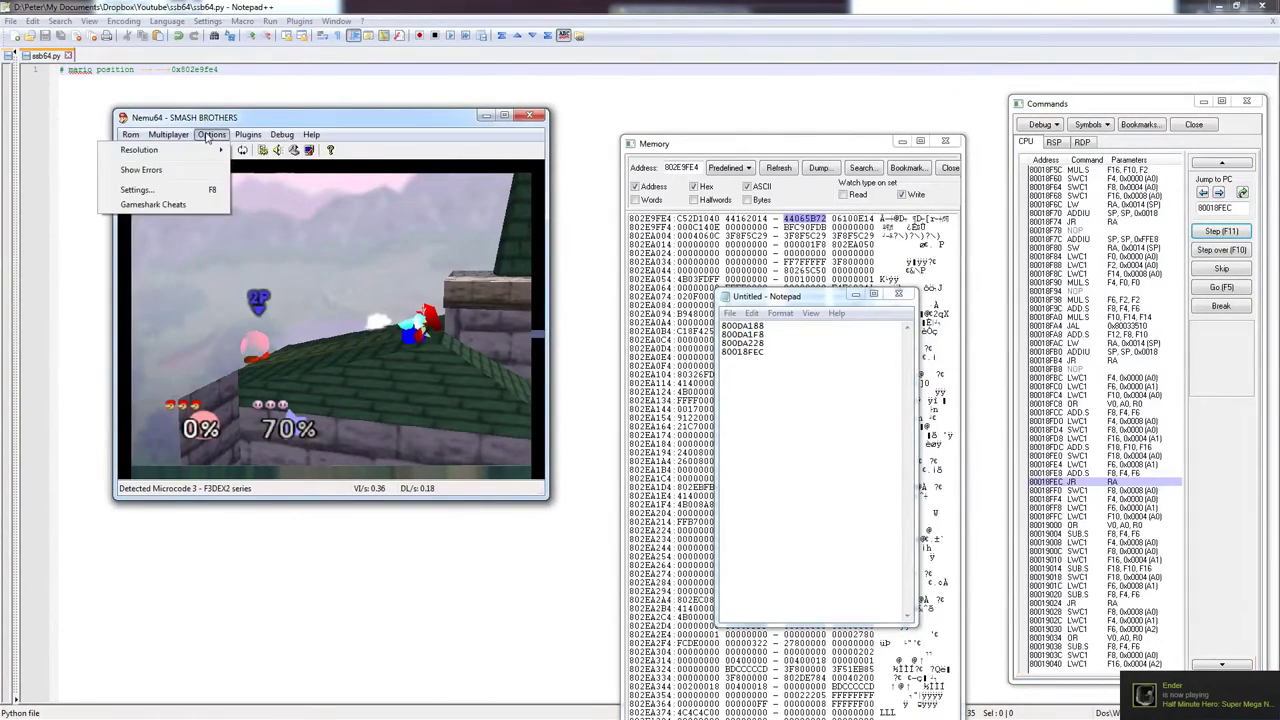
pyautogui.click(247, 121)
# Switch to Notepad++, show ssb64 code.txt beside ssb64.py, and find the line for address 18f7c: in the dumped code.
pyautogui.moveTo(15, 183); pyautogui.dragTo(287, 199)
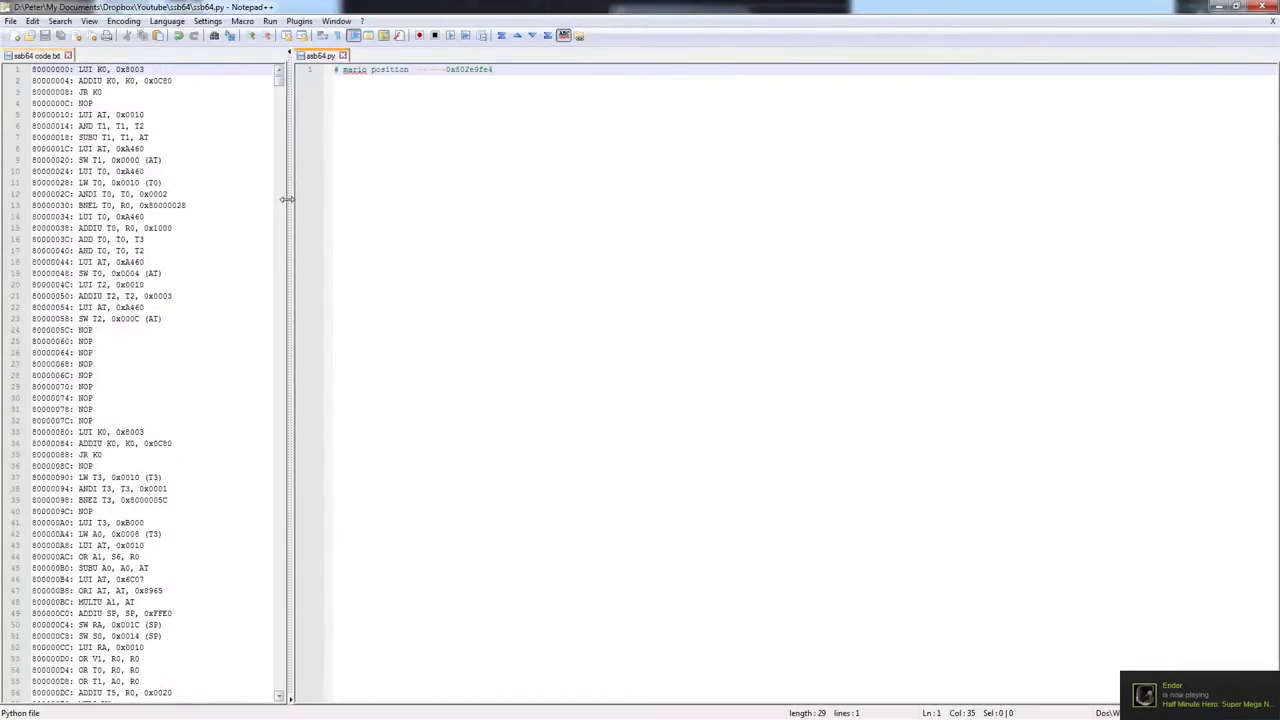
pyautogui.doubleClick(173, 218)
pyautogui.hotkey('ctrl', 'f')
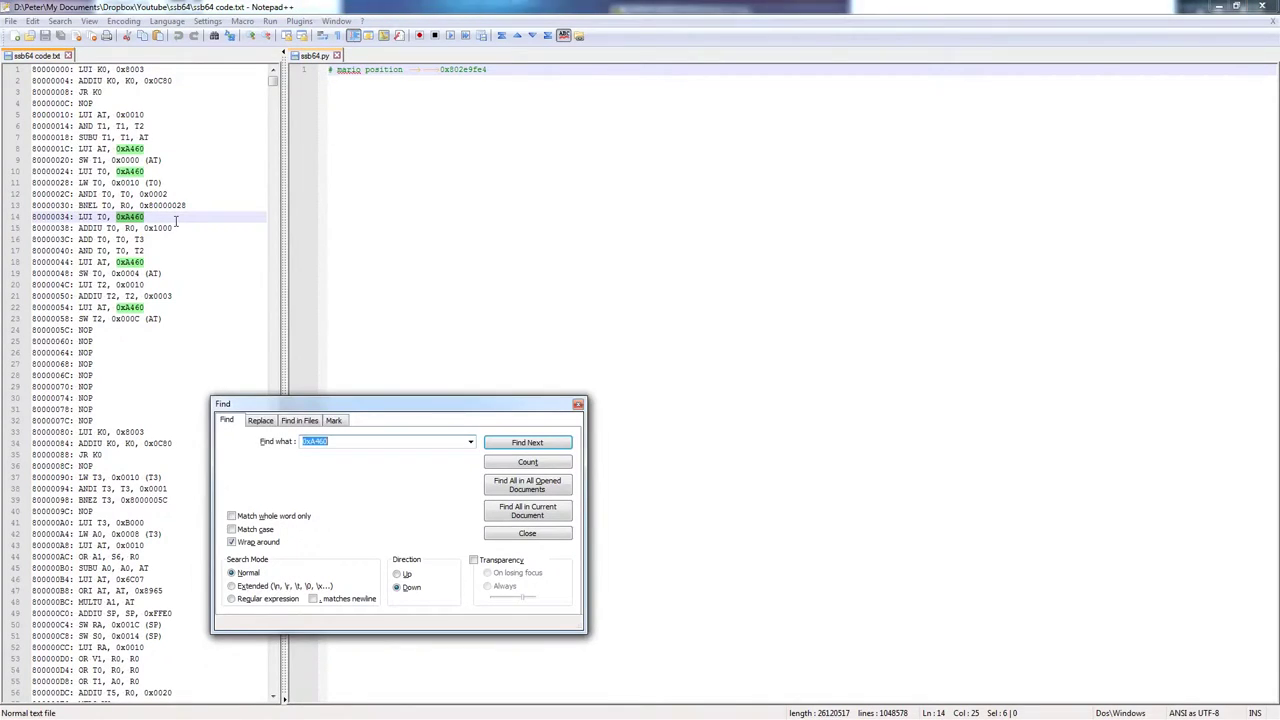
pyautogui.write('1')
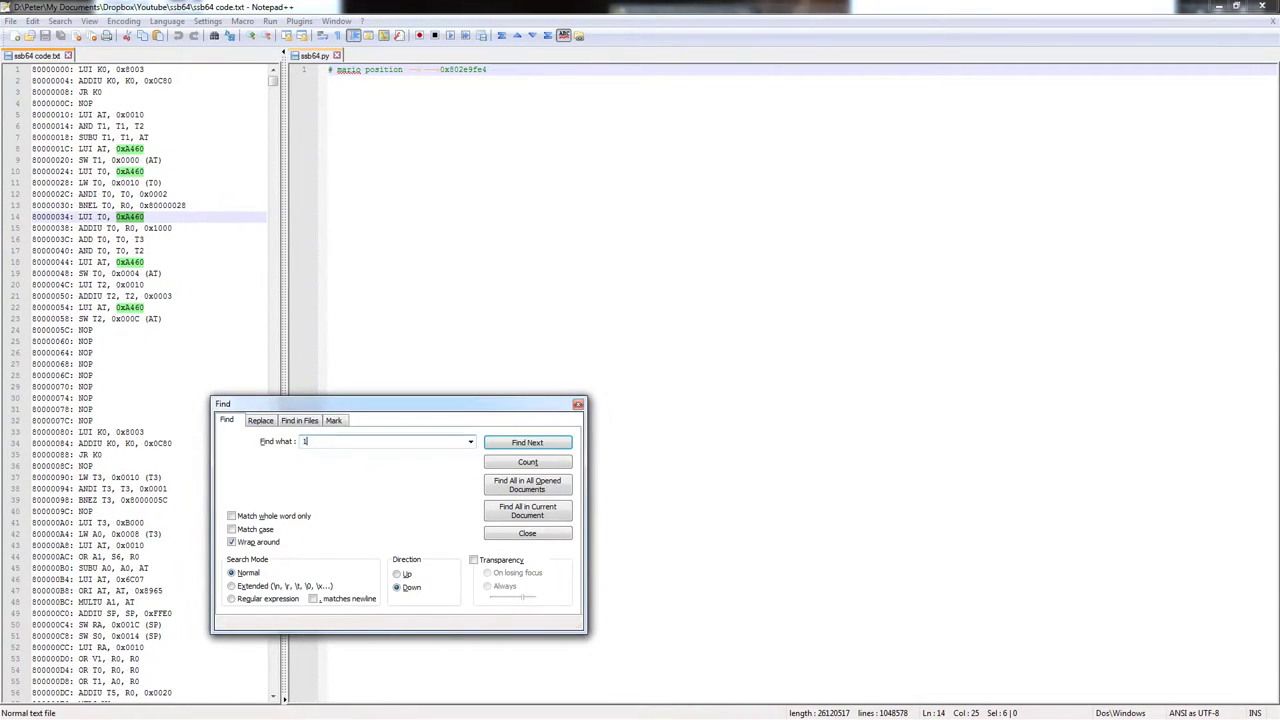
pyautogui.write('8F7c')
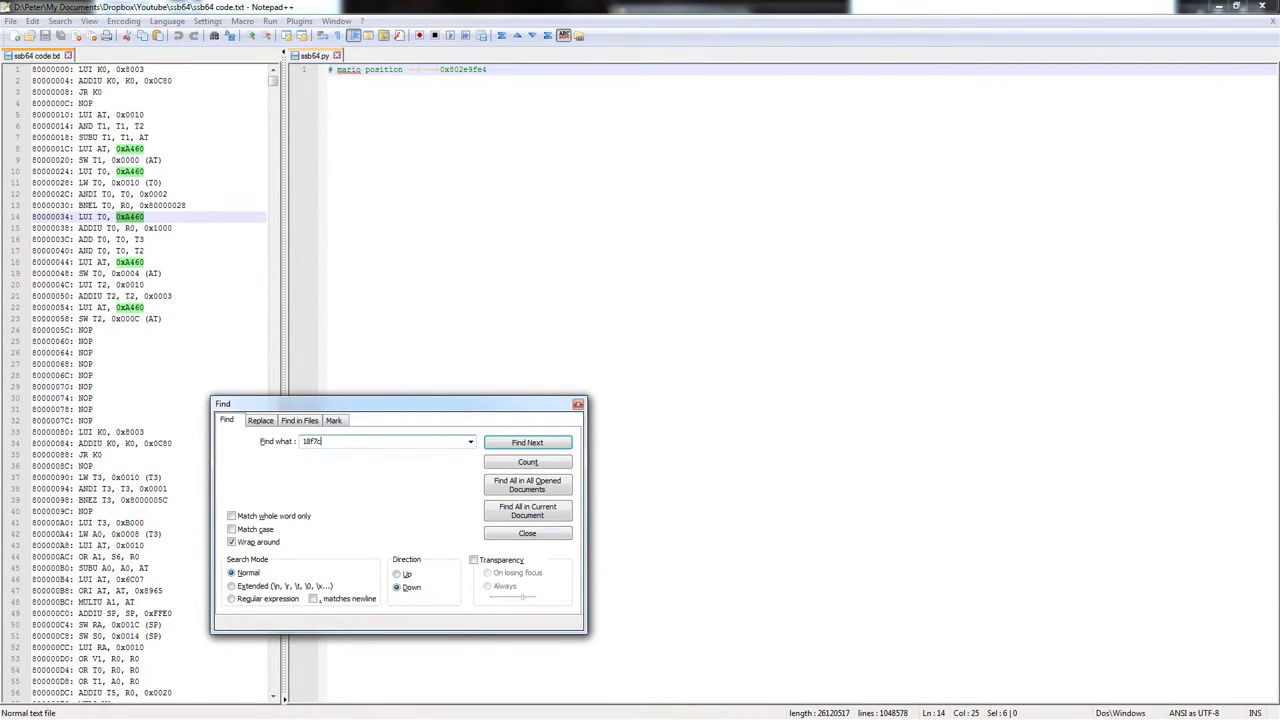
pyautogui.click(564, 462)
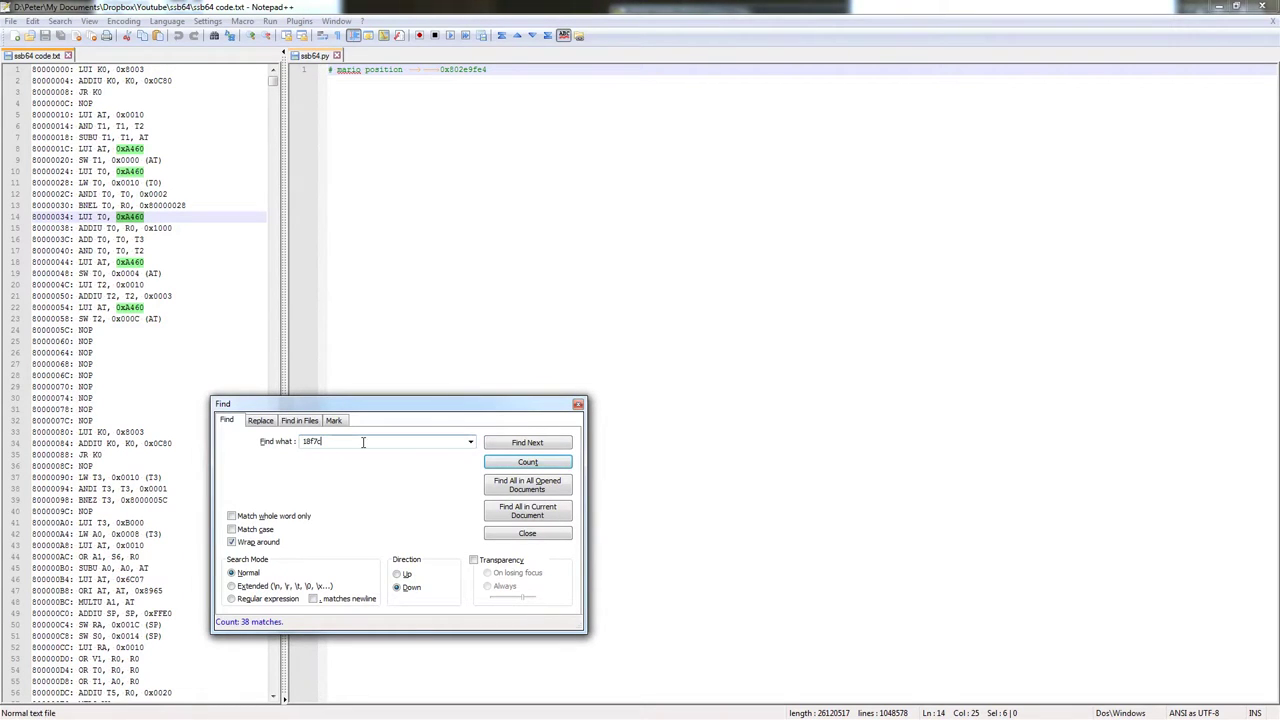
pyautogui.write(':')
pyautogui.press('Return')
pyautogui.click(129, 398)
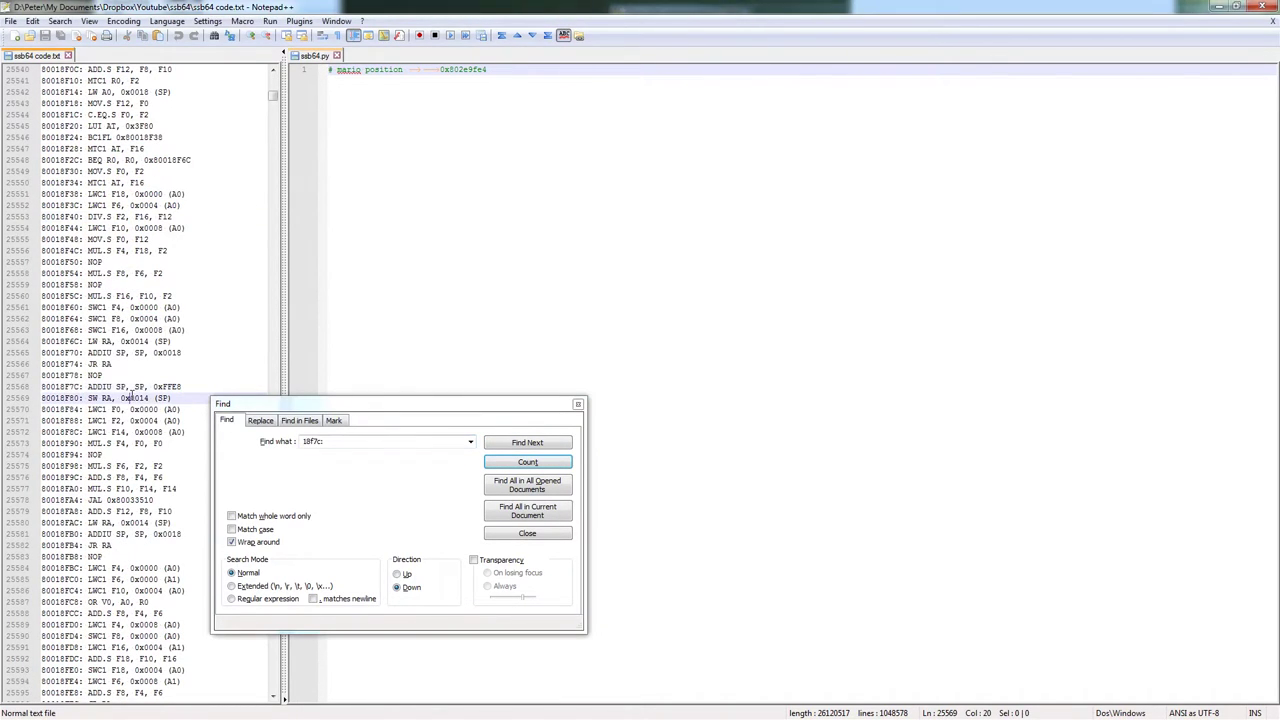
# Copy the routine from 80018F7C through 80018FB8 into ssb64.py below the Mario position comment, under a new line starting with sr.
pyautogui.moveTo(40, 386); pyautogui.dragTo(146, 553)
pyautogui.hotkey('ctrl', 'c')
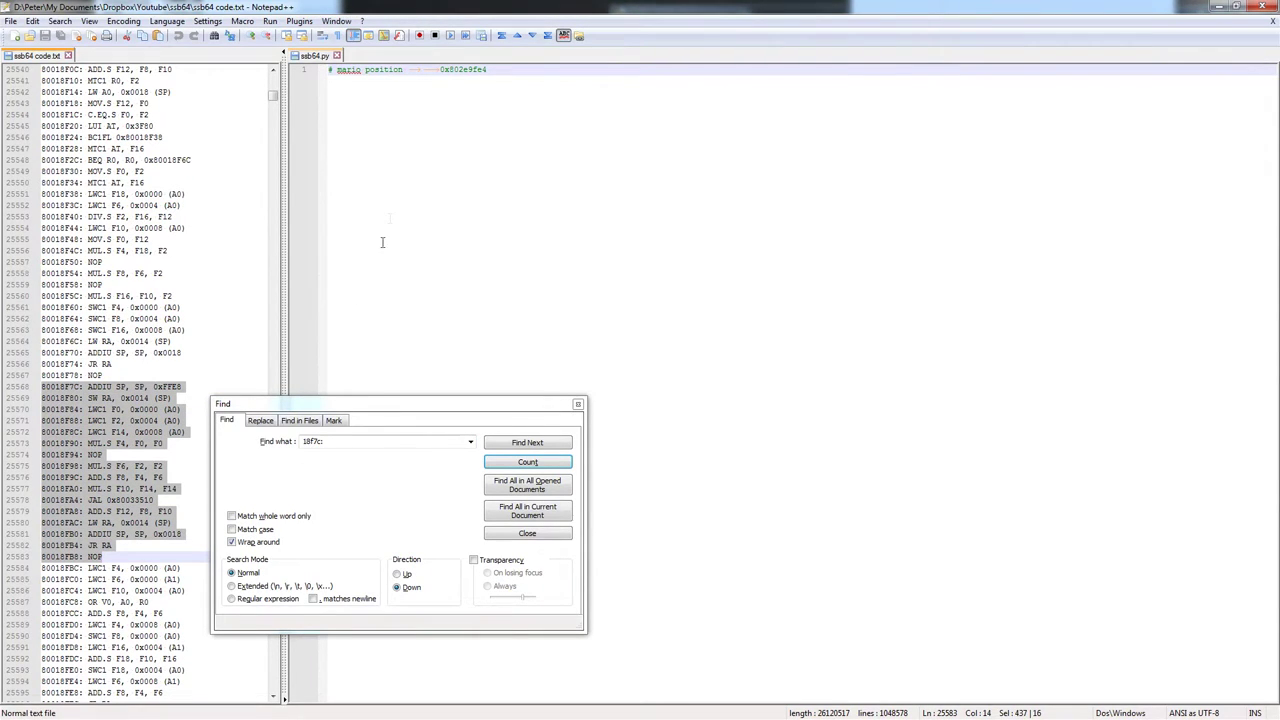
pyautogui.click(390, 218)
pyautogui.press('Return')
pyautogui.press('Return')
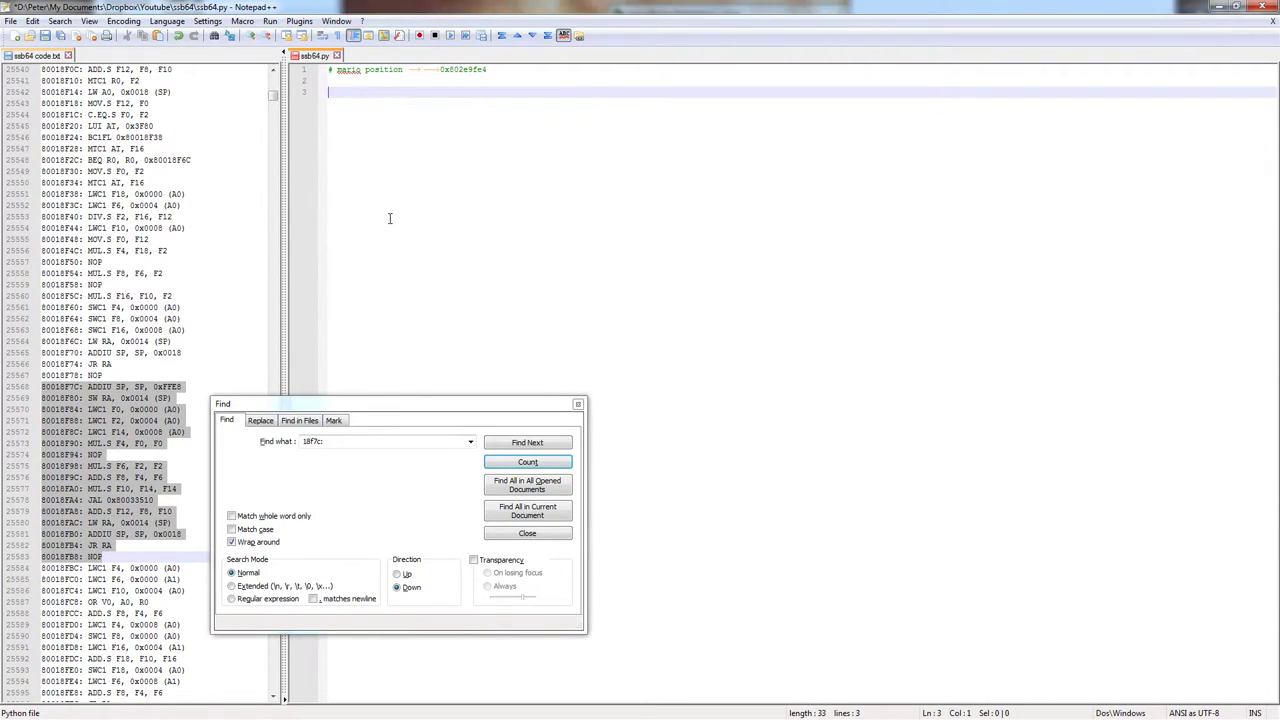
pyautogui.write('sr')
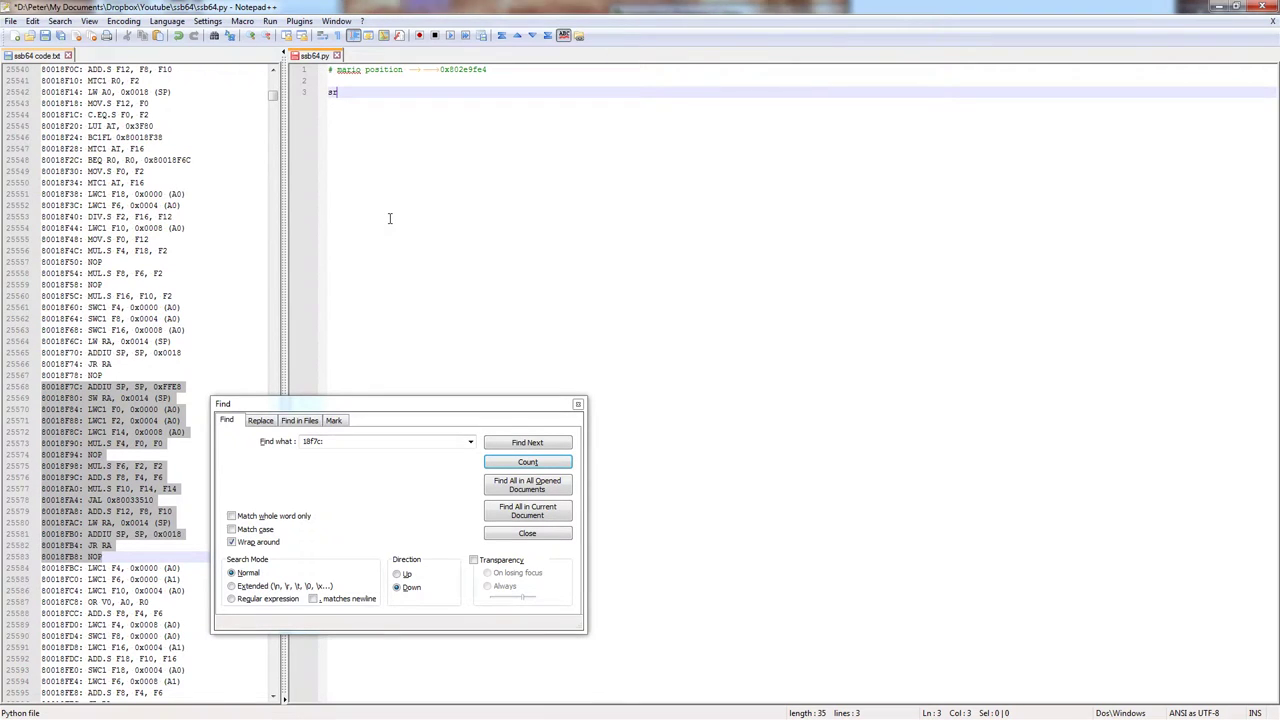
pyautogui.press('Return')
pyautogui.hotkey('ctrl', 'v')
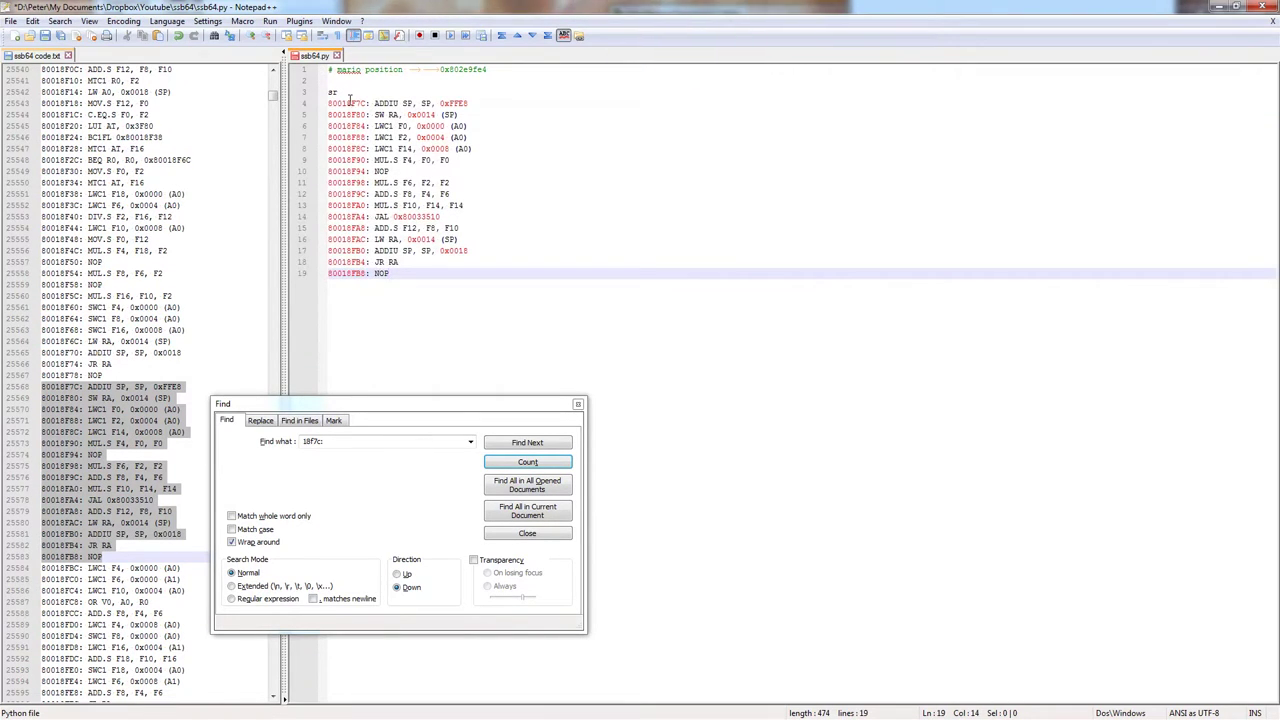
# Turn the sr line above the pasted routine into the function header def sr80018F7C():.
pyautogui.doubleClick(347, 103)
pyautogui.hotkey('ctrl', 'c')
pyautogui.click(322, 92)
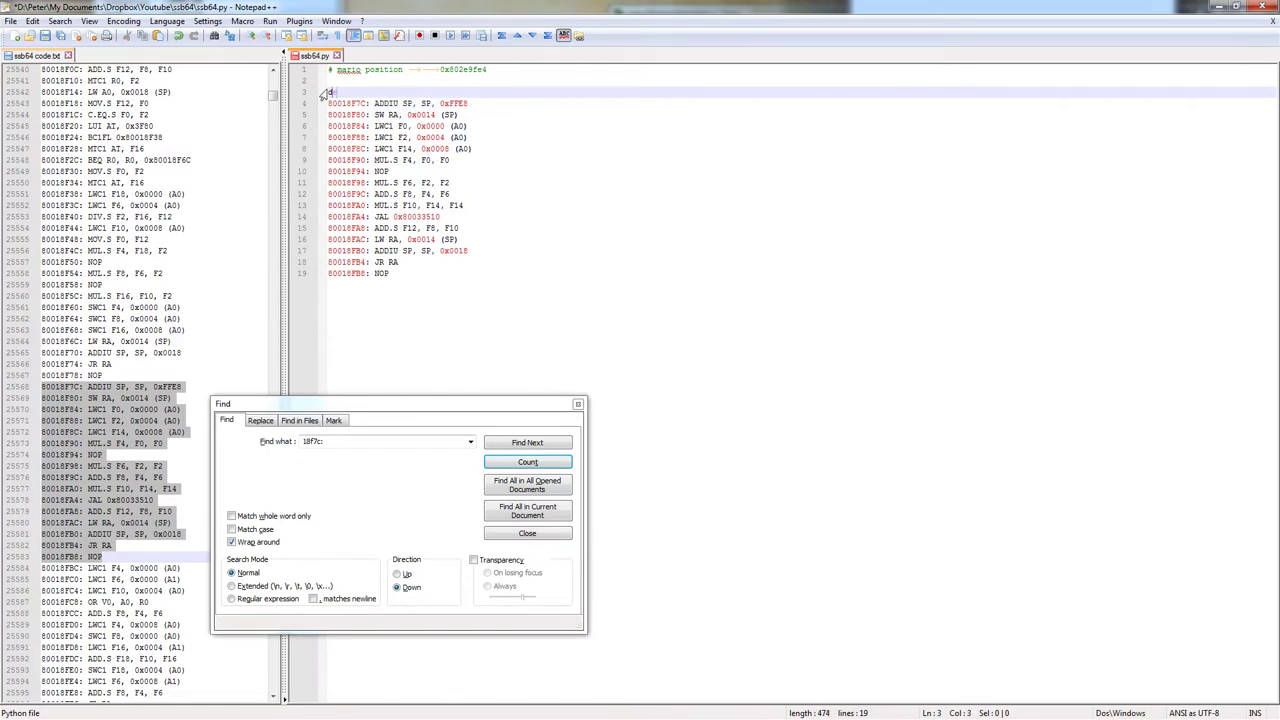
pyautogui.write('def s')
pyautogui.press('End')
pyautogui.hotkey('ctrl', 'v')
pyautogui.write('(')
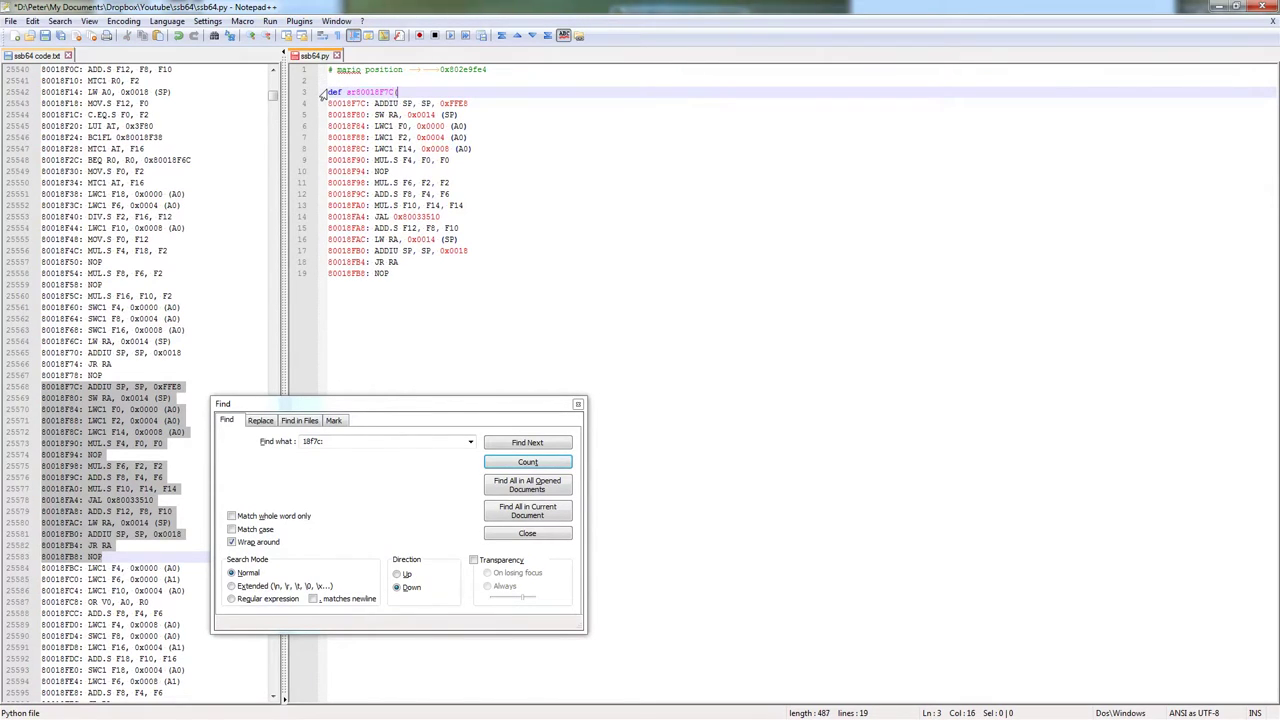
pyautogui.write('):')
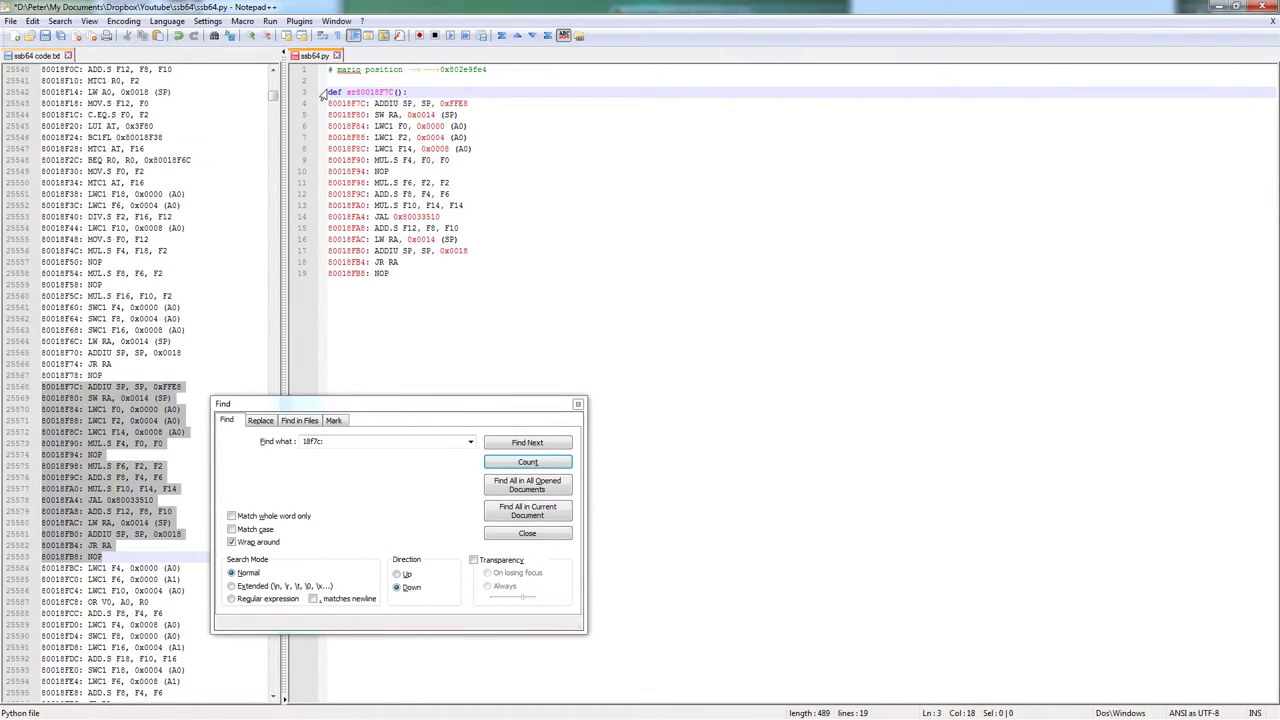
# Switch back to Nemu64 with its Memory and Commands windows in view, and close the memory search results window.
pyautogui.hotkey('alt', 'Tab')
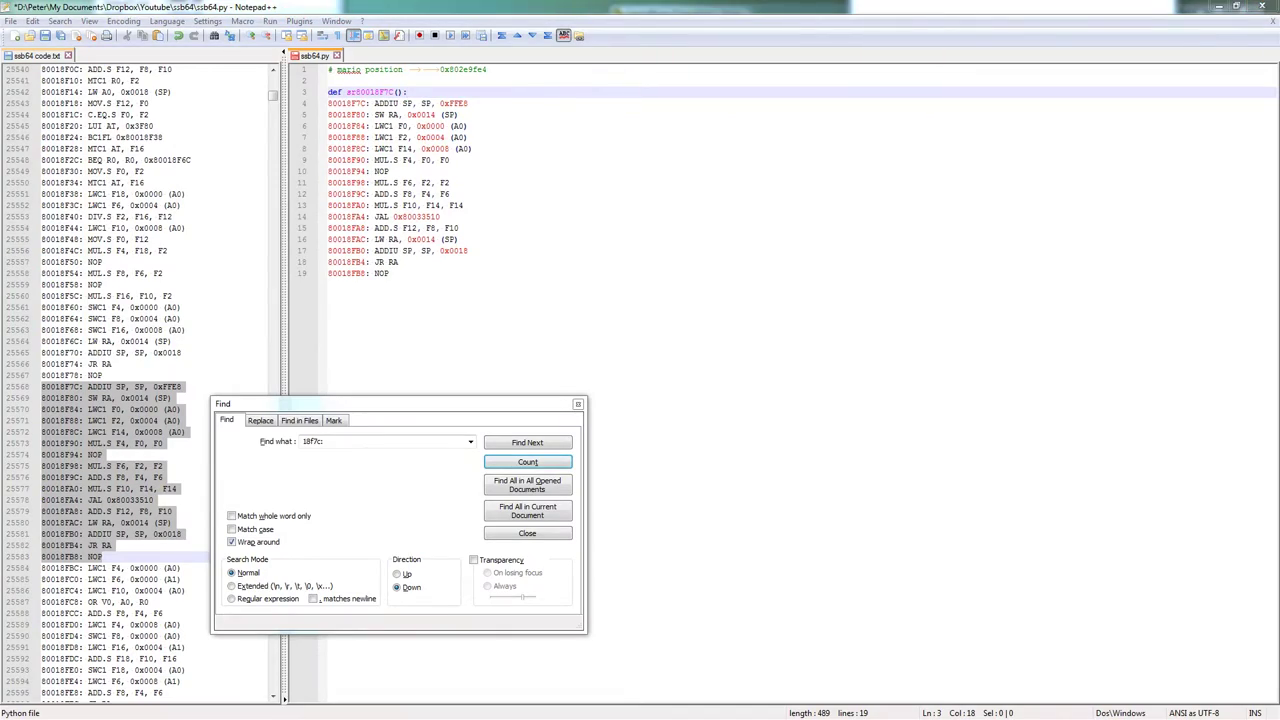
pyautogui.hotkey('alt', 'Tab')
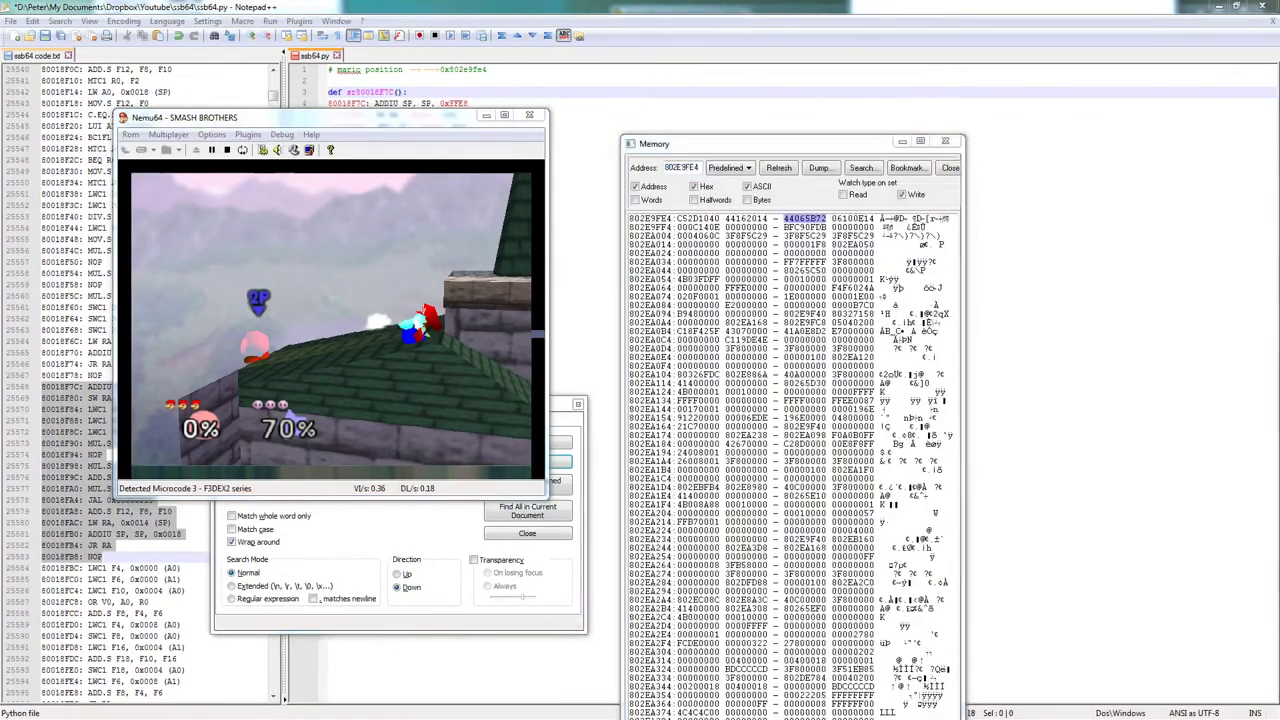
pyautogui.hotkey('alt', 'Tab')
pyautogui.hotkey('alt', 'Tab')
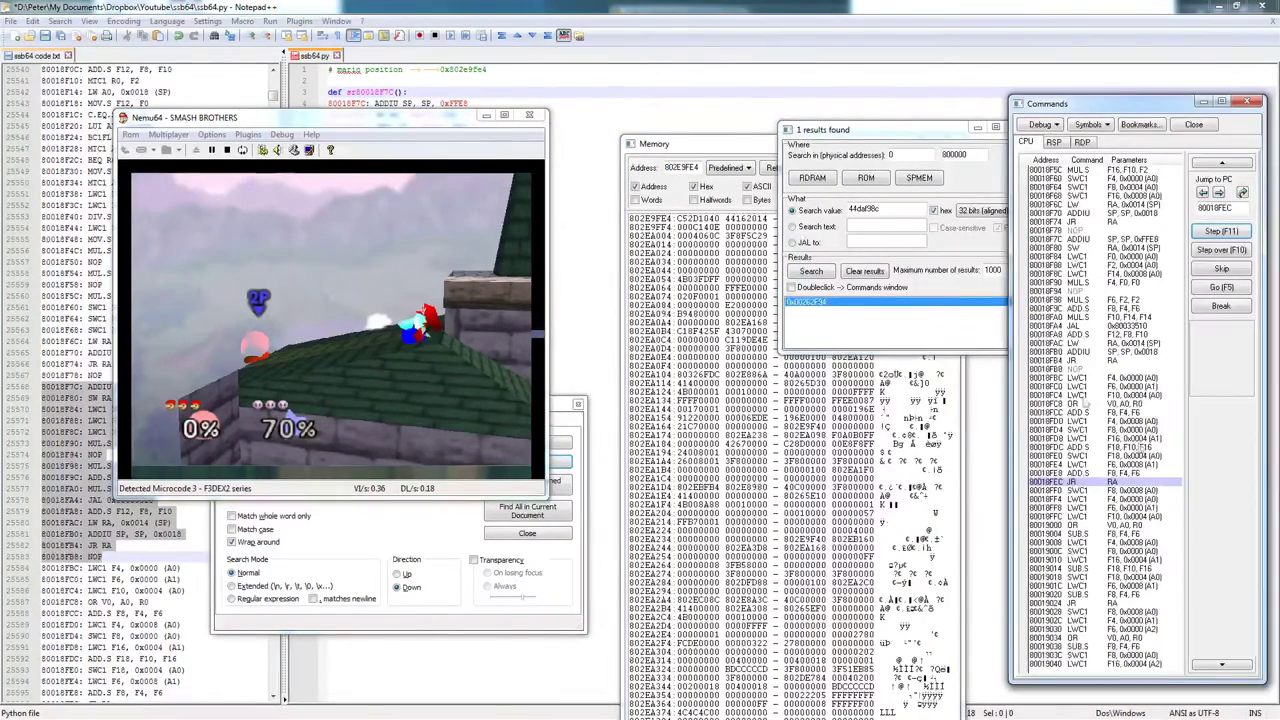
pyautogui.click(1028, 129)
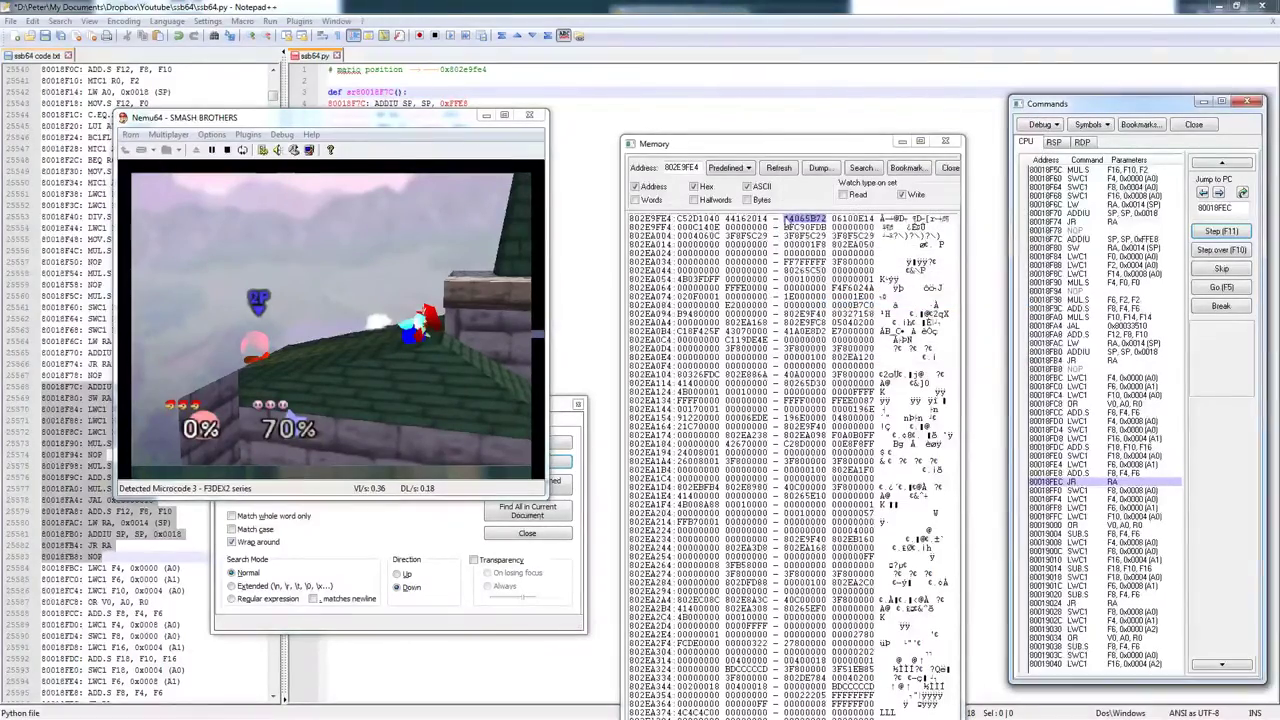
# Remove the write watch from the word at 802E9FEC, resume the game and reposition its window.
pyautogui.click(800, 261)
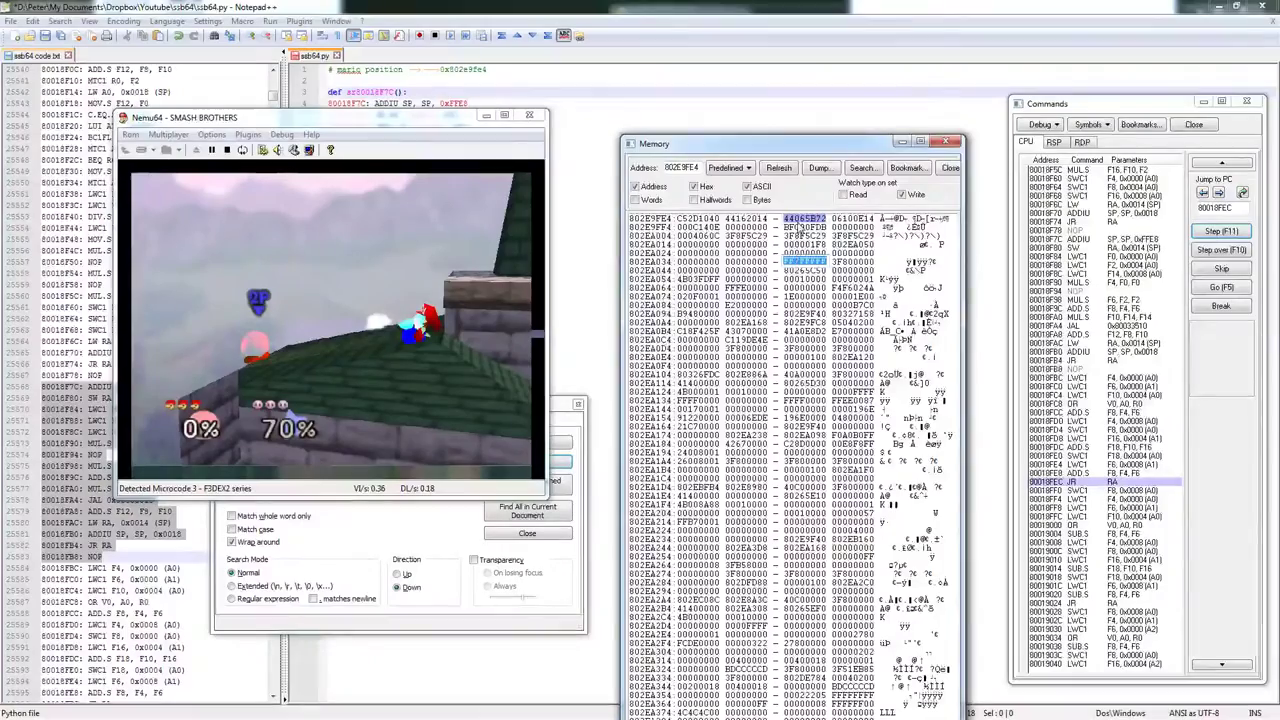
pyautogui.rightClick(798, 219)
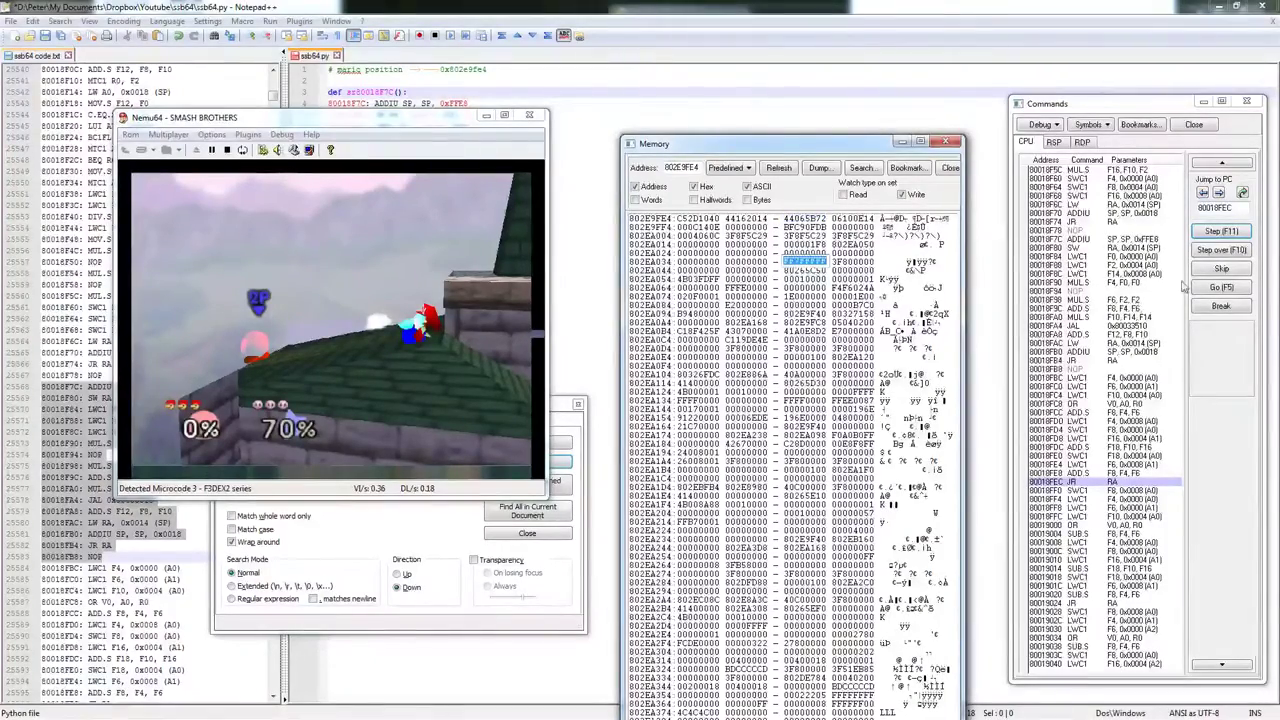
pyautogui.click(1212, 291)
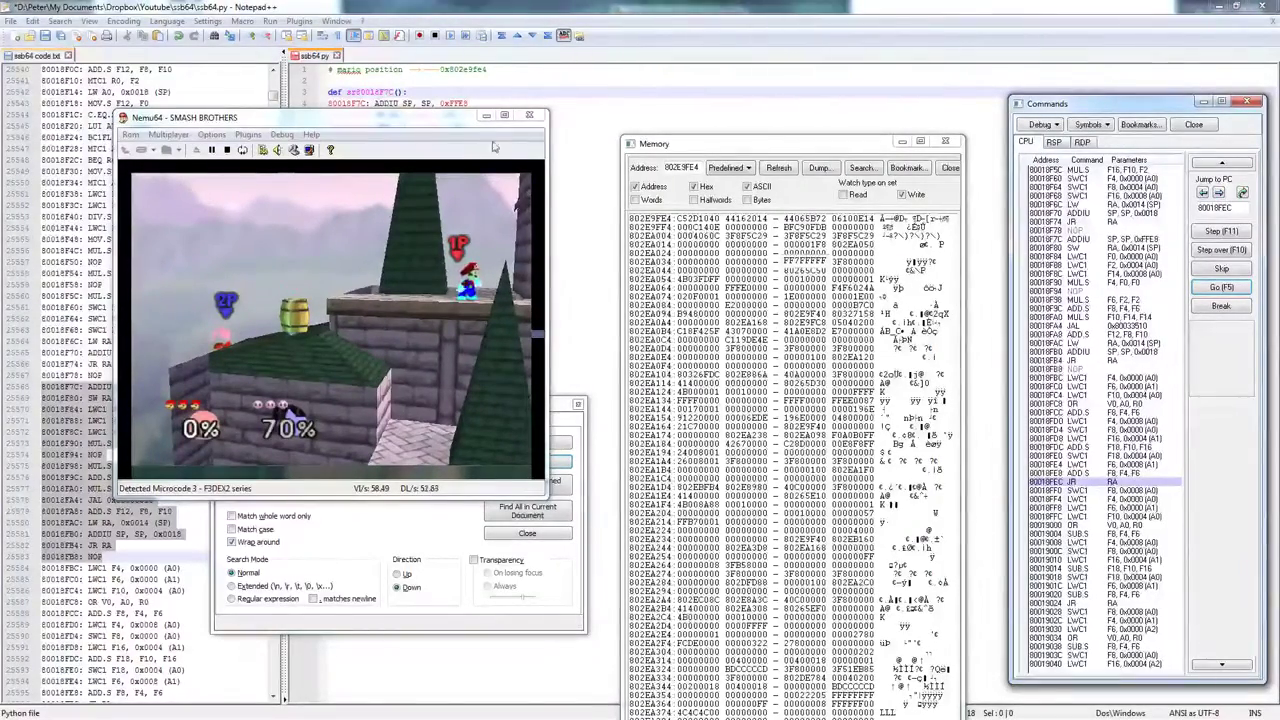
pyautogui.moveTo(355, 119); pyautogui.dragTo(330, 160)
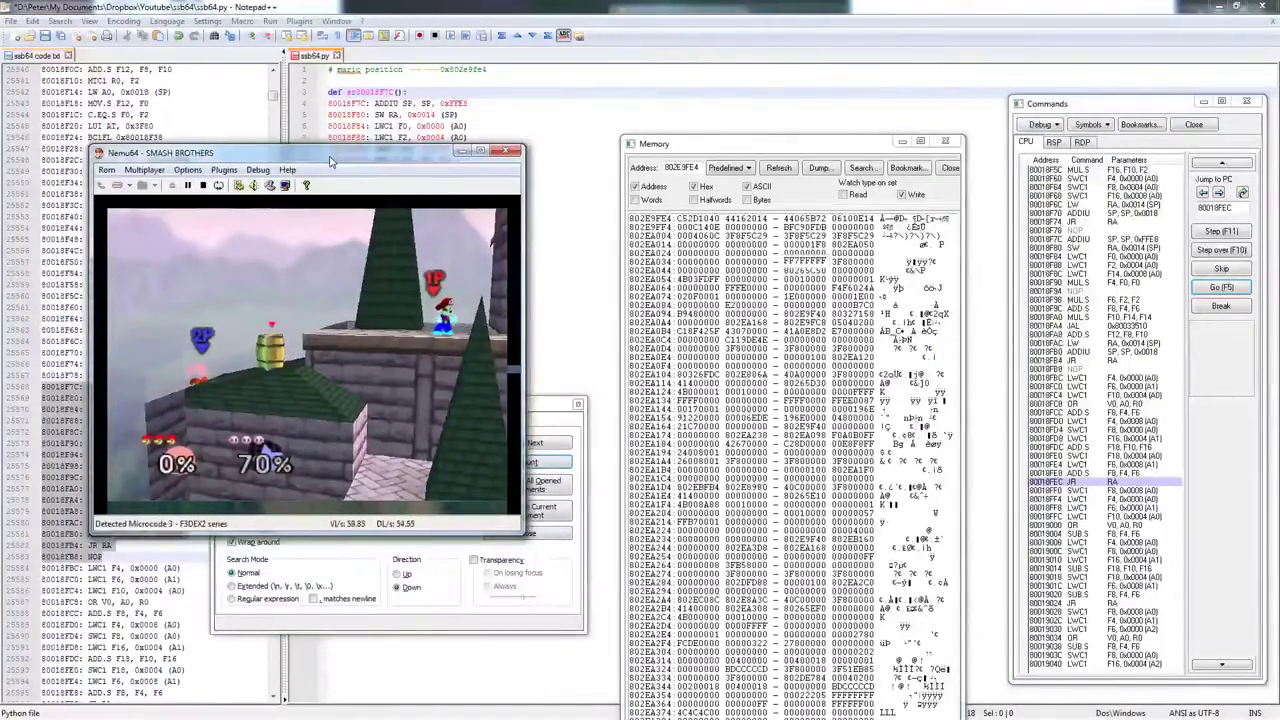